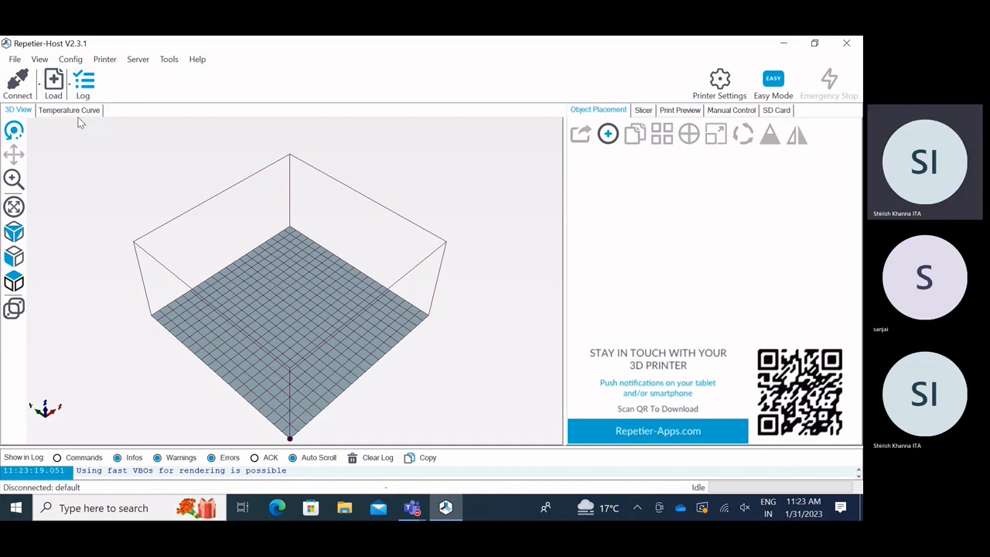
Hide the log and load the Part1.STL model onto the print bed.
{"action": "left_click", "coordinate": [78, 86]}
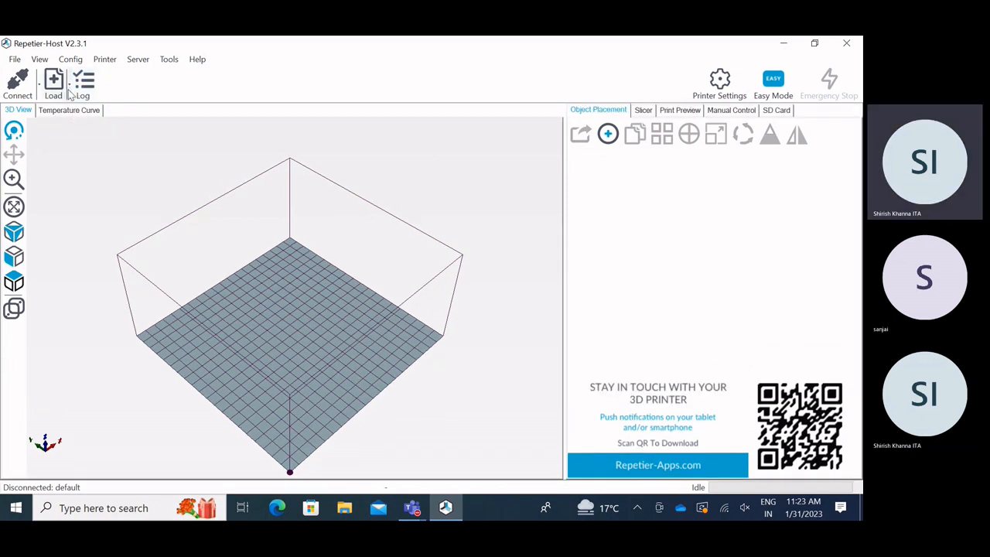
{"action": "left_click", "coordinate": [54, 84]}
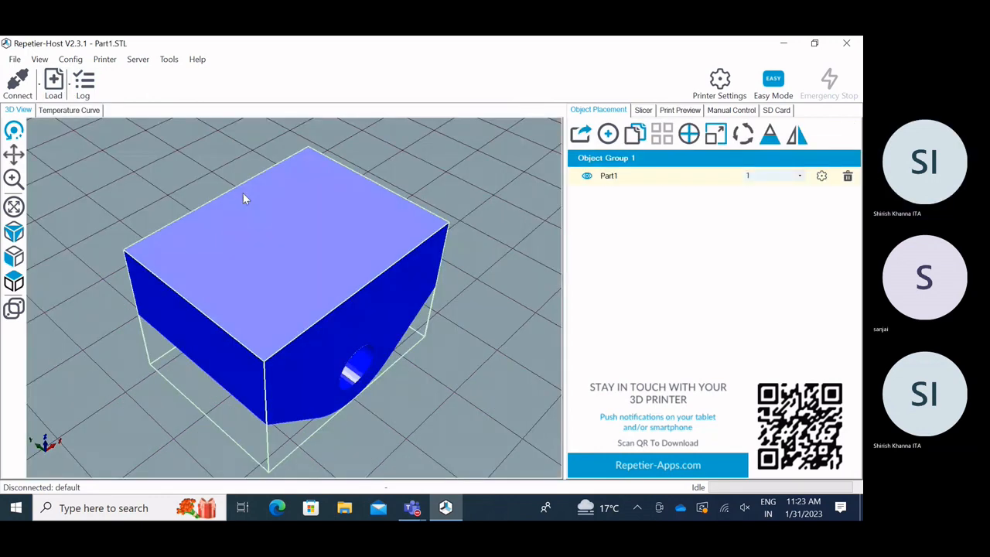
{"action": "middle_click_drag", "start_coordinate": [415, 267], "coordinate": [414, 220]}
{"action": "scroll", "coordinate": [378, 257], "scroll_direction": "down", "scroll_amount": 5}
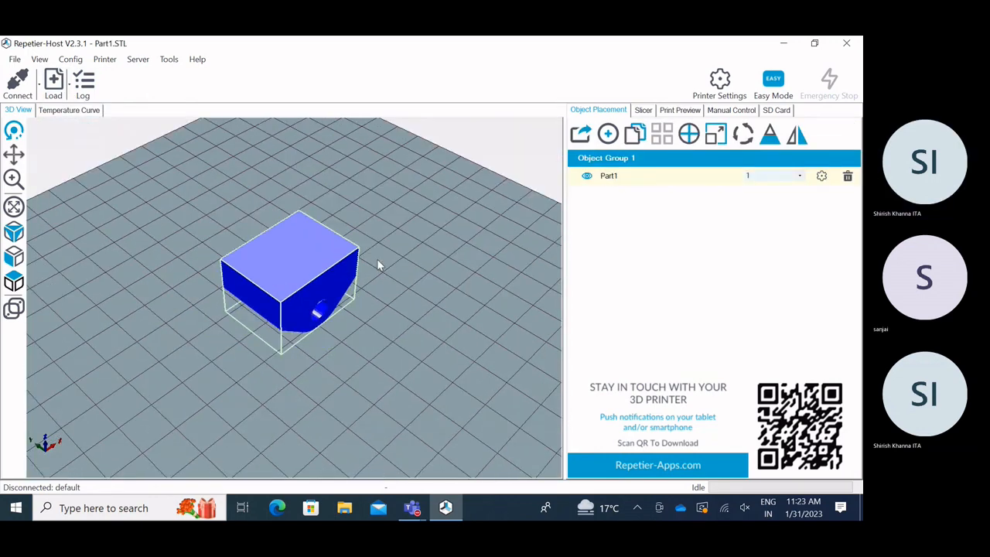
{"action": "left_click_drag", "start_coordinate": [344, 291], "coordinate": [358, 268]}
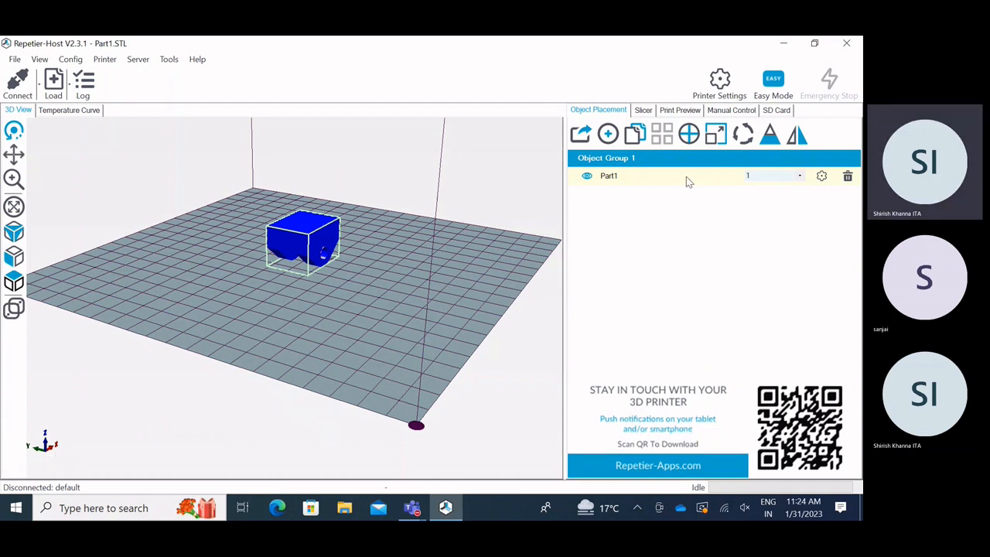
Rotate Part1 by 180 degrees about the Y axis, turning its flat face onto the bed.
{"action": "left_click", "coordinate": [741, 136]}
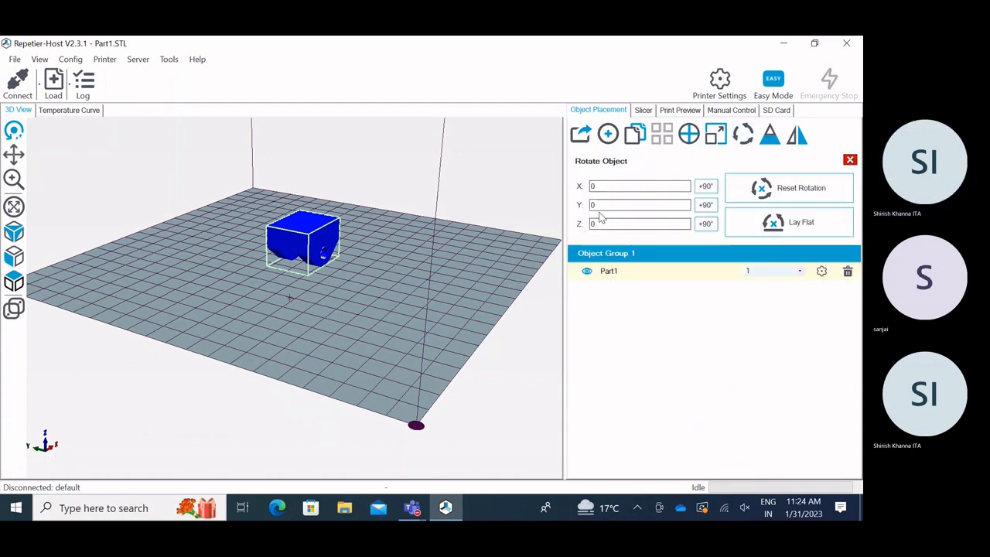
{"action": "left_click", "coordinate": [705, 205]}
{"action": "left_click", "coordinate": [706, 206]}
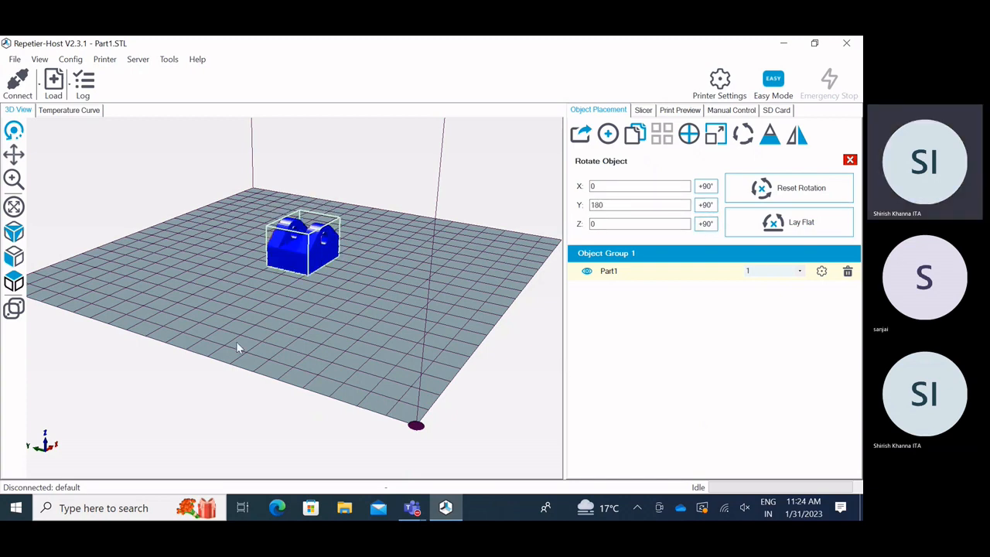
{"action": "left_click_drag", "start_coordinate": [236, 344], "coordinate": [175, 374]}
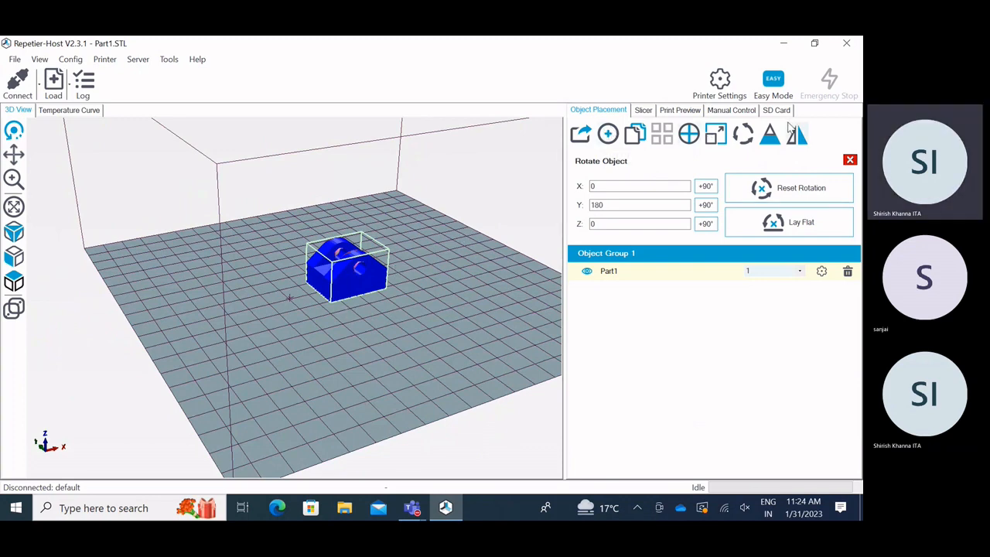
Review the default printer's shape and print area settings, cancel without changes, and look over the build volume.
{"action": "left_click", "coordinate": [718, 81]}
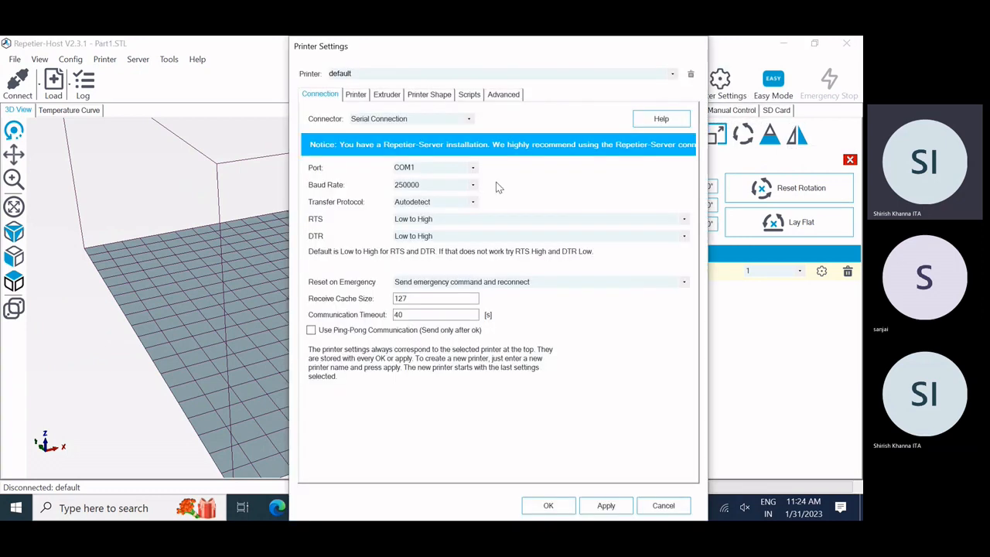
{"action": "left_click_drag", "start_coordinate": [455, 62], "coordinate": [334, 67]}
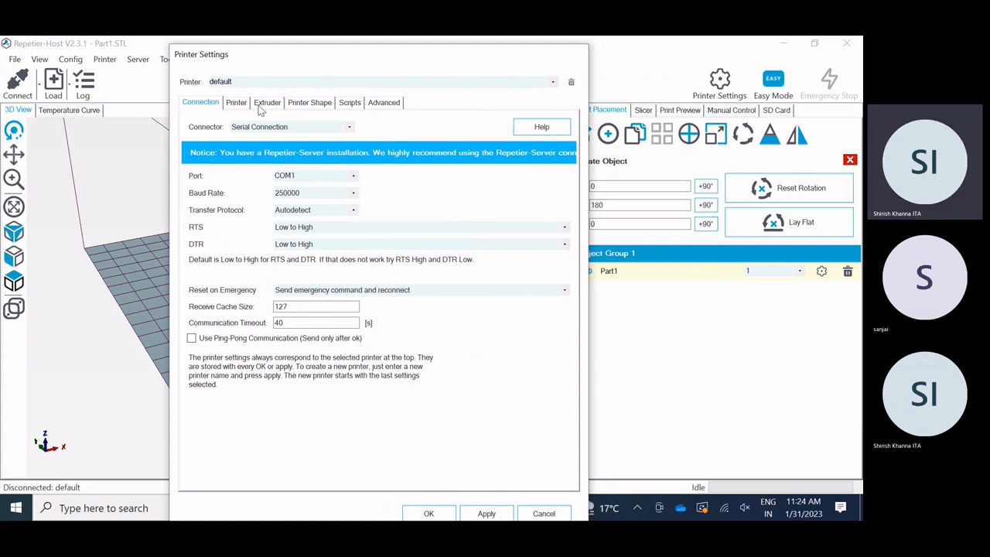
{"action": "left_click", "coordinate": [307, 105]}
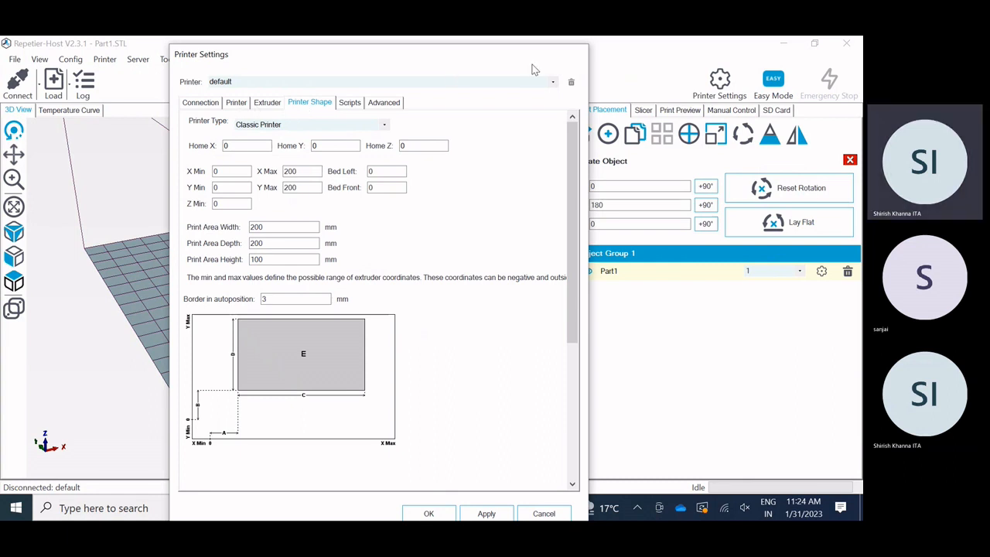
{"action": "left_click", "coordinate": [543, 511]}
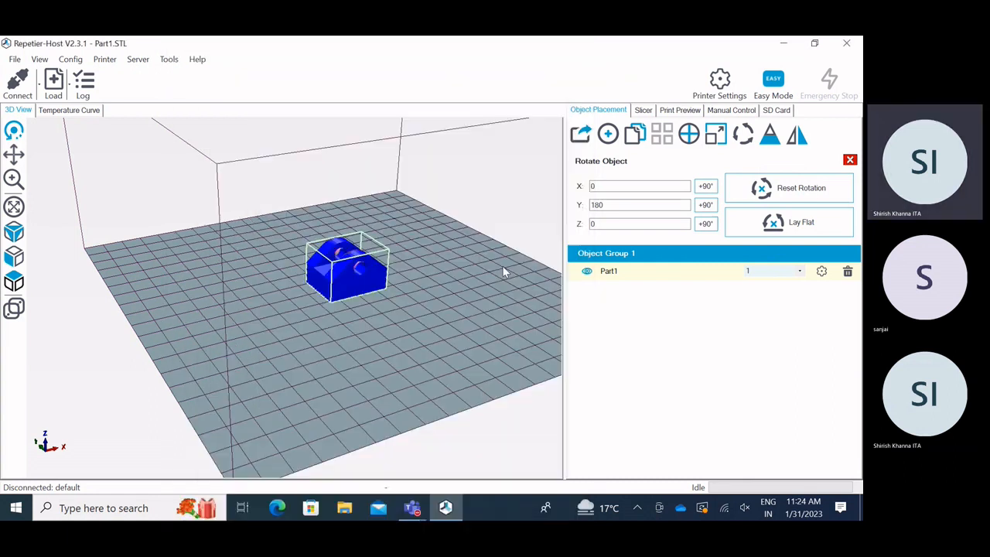
{"action": "left_click_drag", "start_coordinate": [195, 426], "coordinate": [332, 280]}
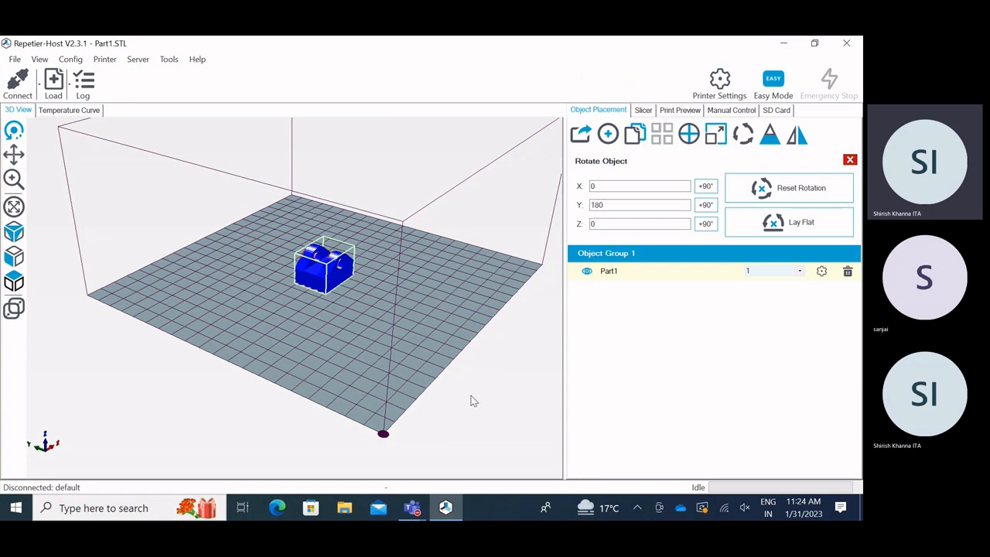
{"action": "left_click_drag", "start_coordinate": [468, 398], "coordinate": [391, 394]}
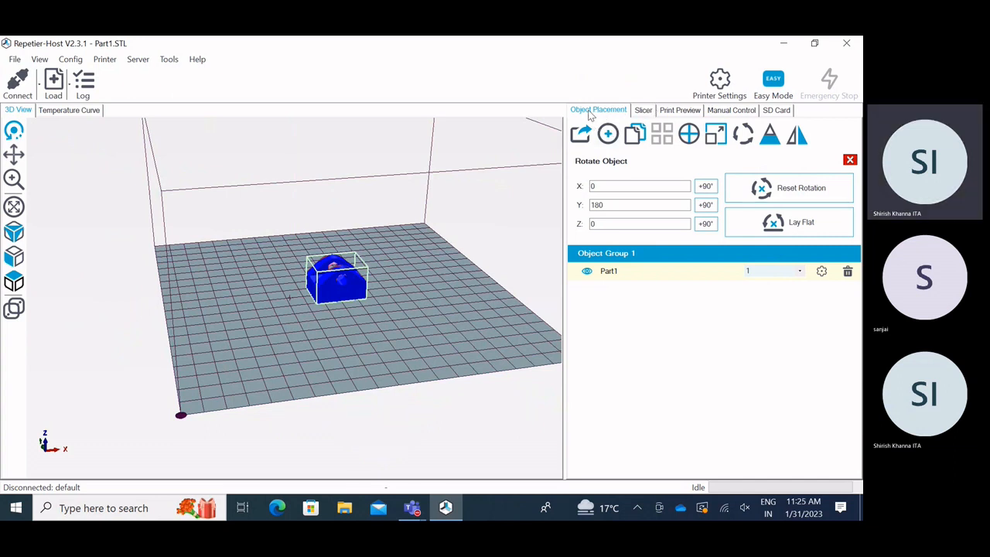
Show the CuraEngine slicing settings and look through the available support types, keeping None.
{"action": "left_click", "coordinate": [644, 111]}
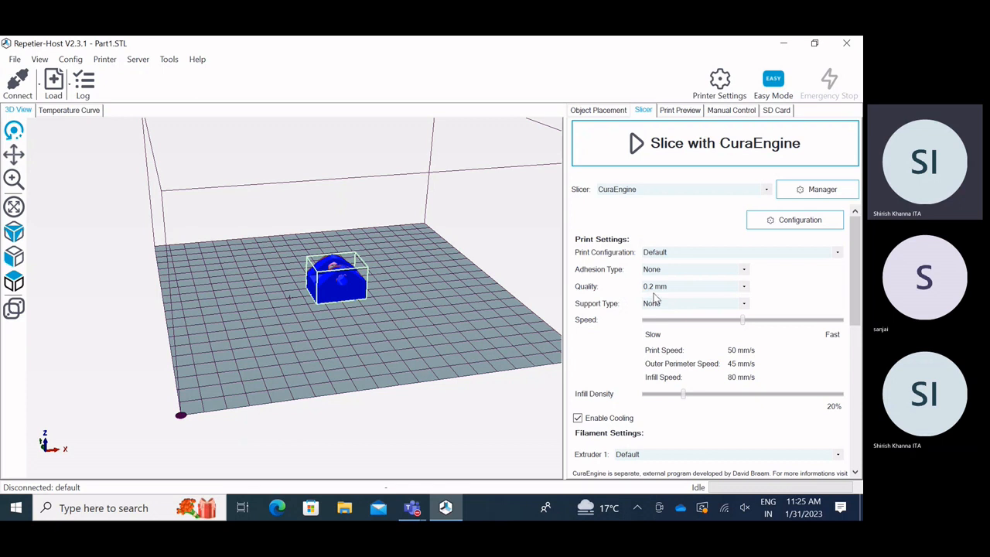
{"action": "left_click", "coordinate": [743, 304]}
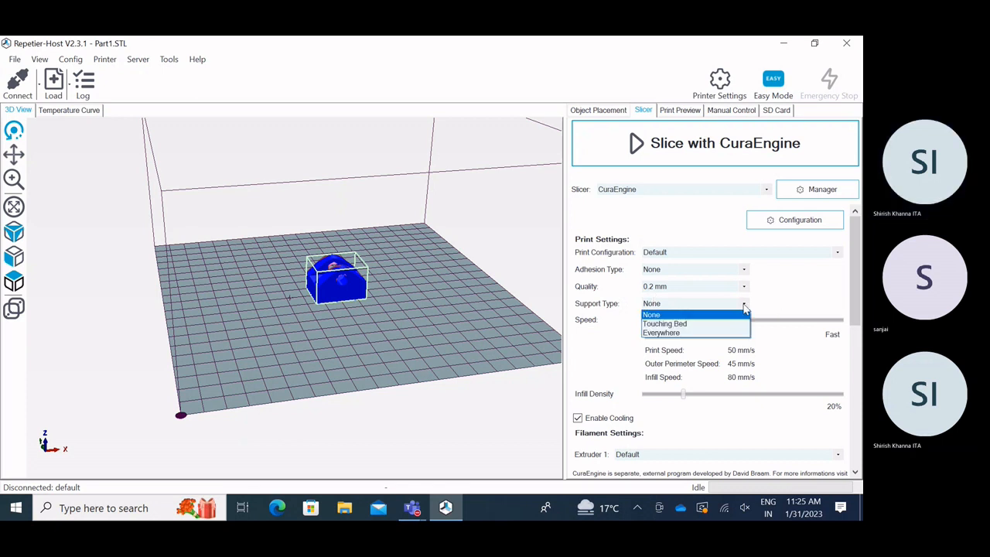
{"action": "left_click", "coordinate": [743, 305]}
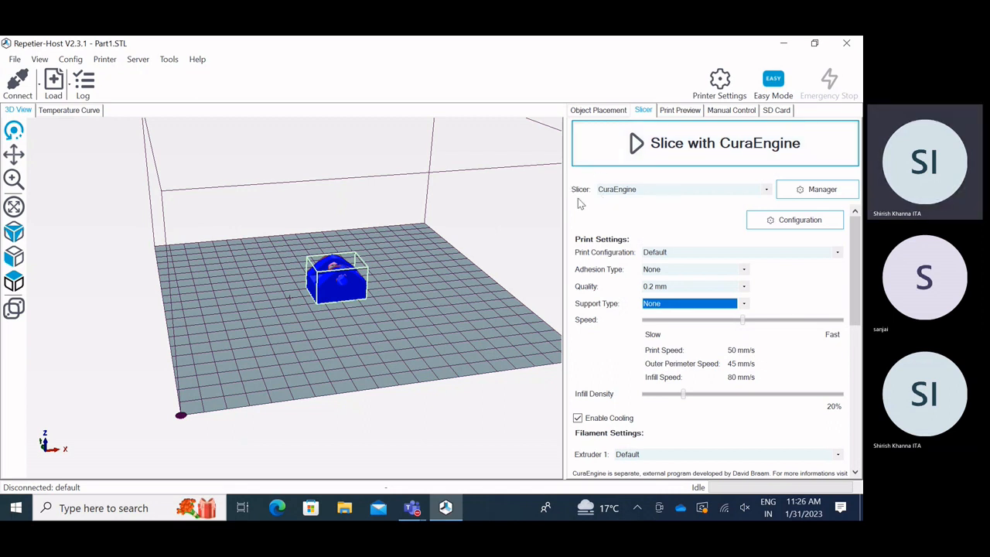
Compare the Slic3r and PrusaSlicer settings, and choose Slic3r as the slicer.
{"action": "left_click", "coordinate": [766, 190]}
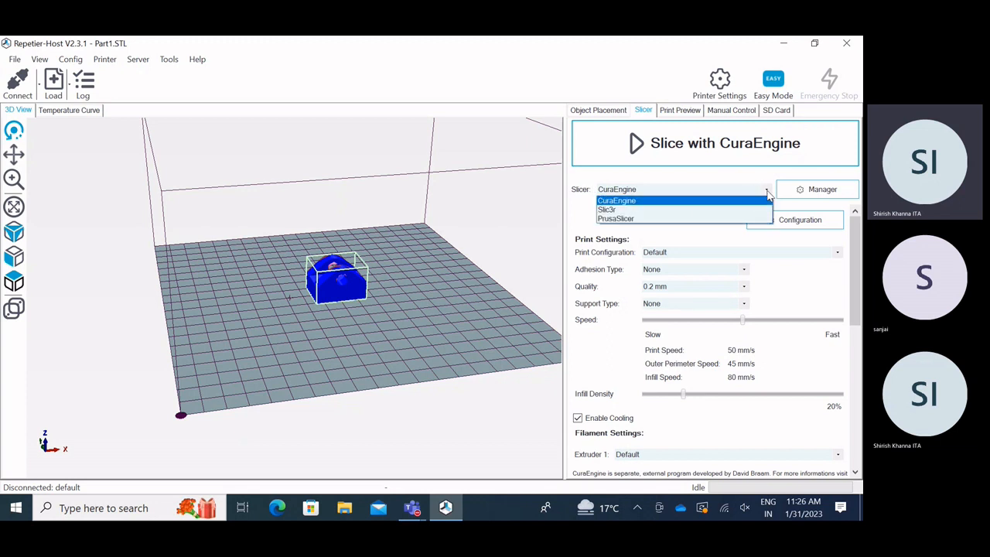
{"action": "left_click", "coordinate": [637, 209]}
{"action": "left_click", "coordinate": [747, 189]}
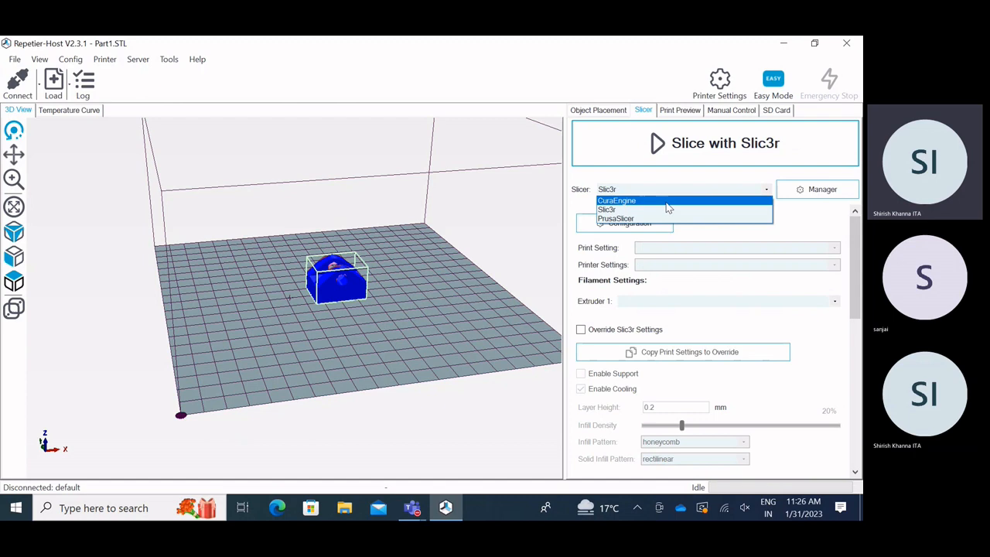
{"action": "left_click", "coordinate": [621, 220]}
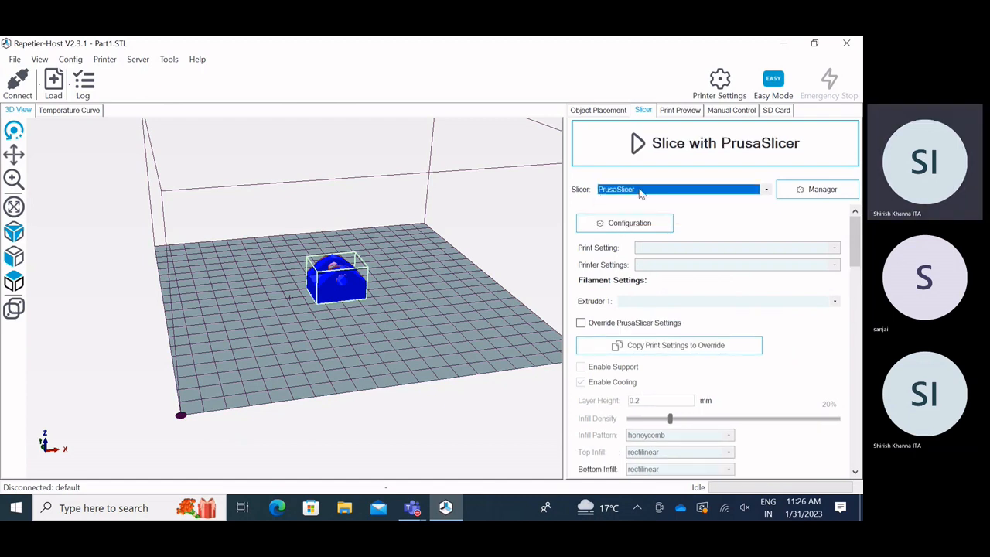
{"action": "left_click", "coordinate": [692, 194]}
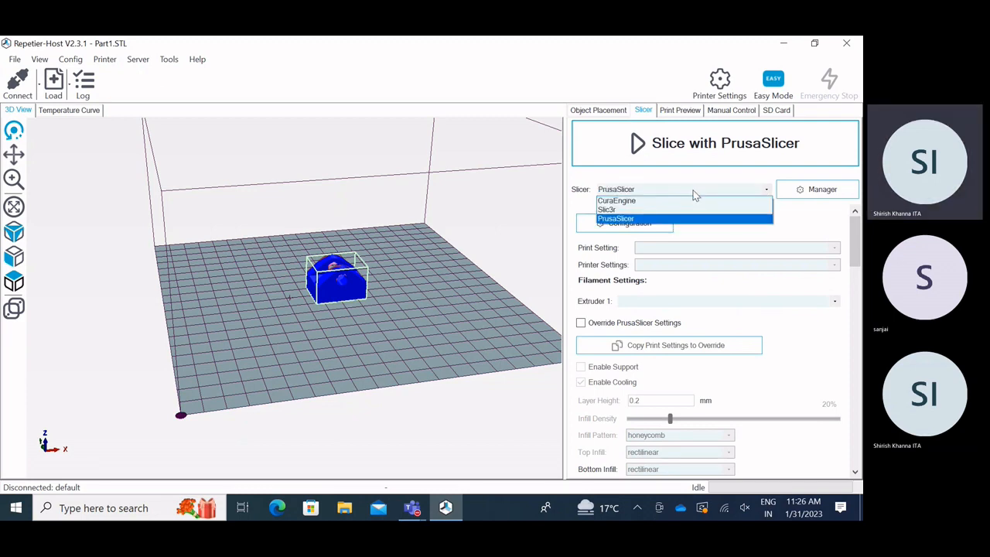
{"action": "left_click", "coordinate": [619, 210]}
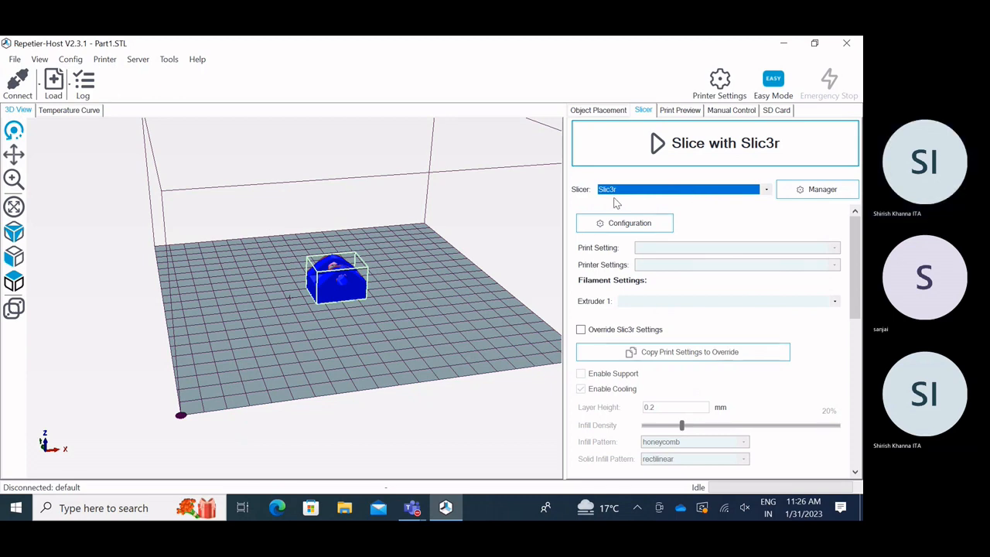
Review the Slic3r directory, executable and version setup in the slicer manager, and close it without changes.
{"action": "left_click", "coordinate": [813, 192]}
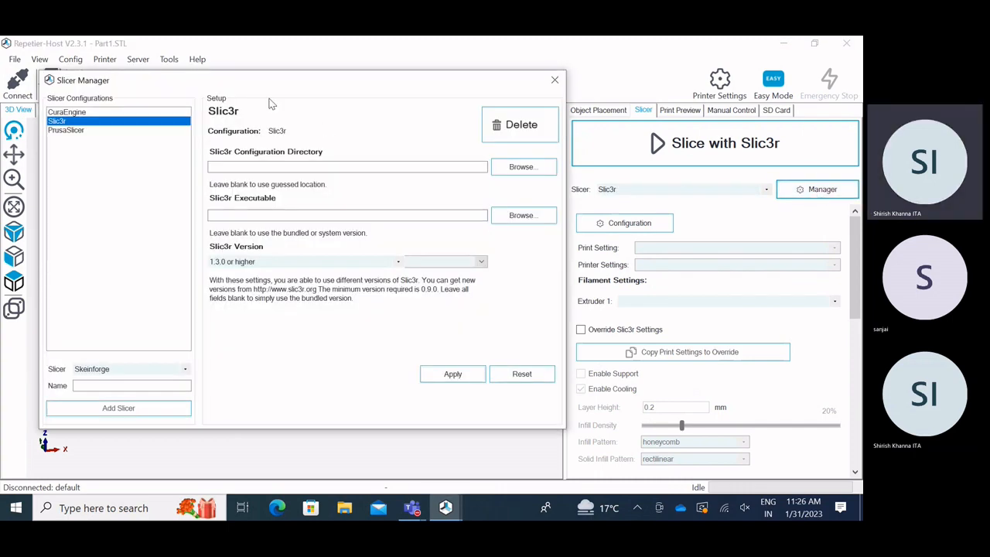
{"action": "left_click_drag", "start_coordinate": [253, 80], "coordinate": [398, 95]}
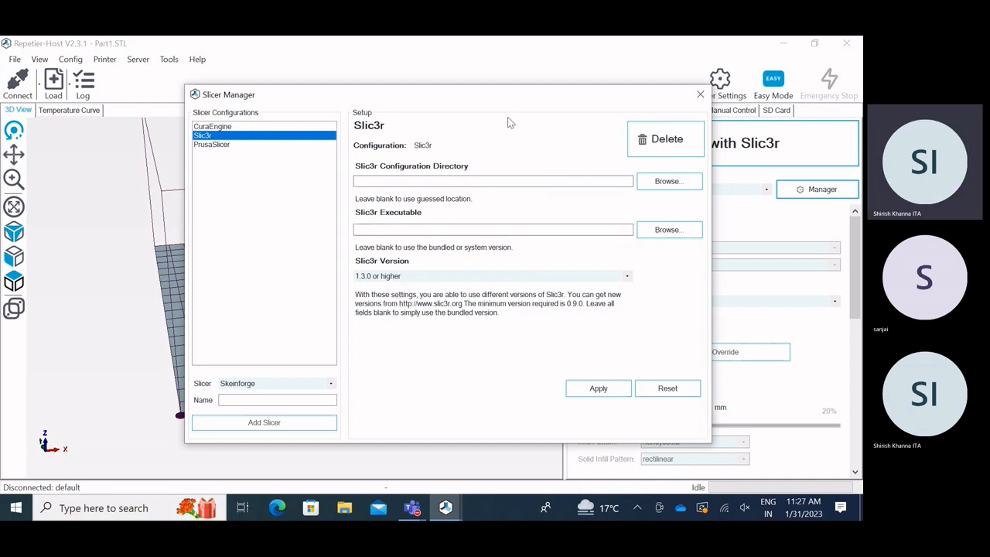
{"action": "left_click", "coordinate": [697, 96]}
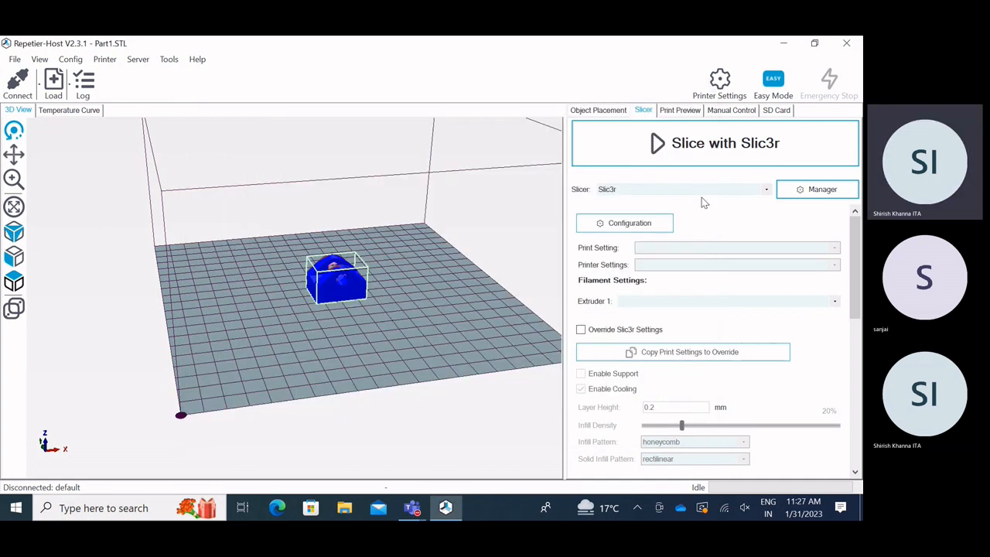
Launch the Slic3r configuration and slice Part1 with Slic3r.
{"action": "left_click", "coordinate": [608, 223]}
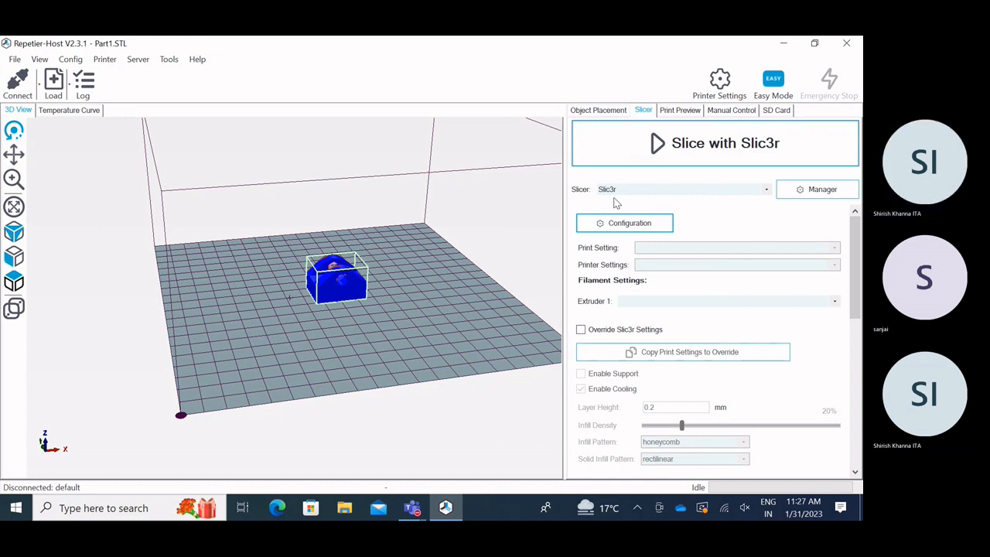
{"action": "left_click", "coordinate": [659, 160]}
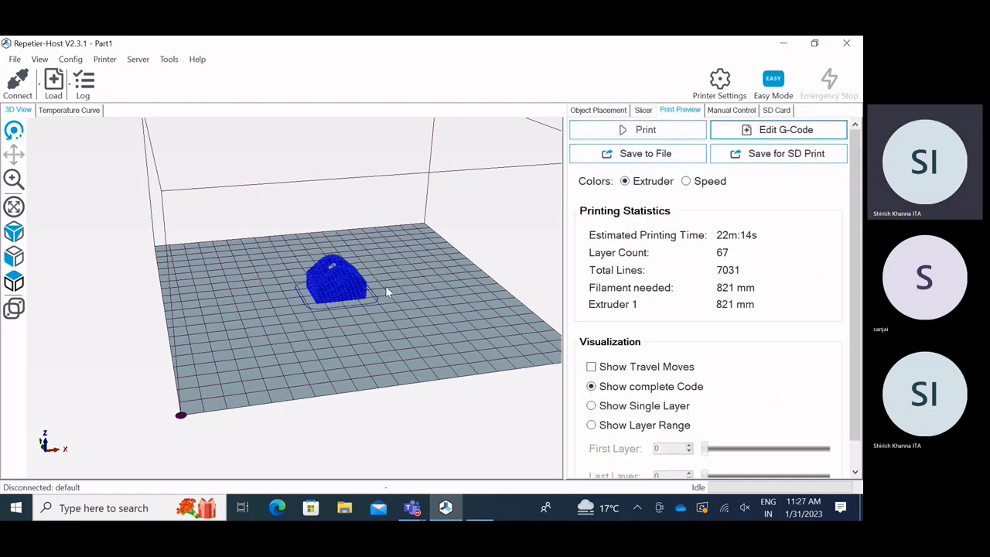
Examine the sliced part's toolpath preview and its surrounding outline from several sides and distances.
{"action": "scroll", "coordinate": [367, 317], "scroll_direction": "up", "scroll_amount": 5}
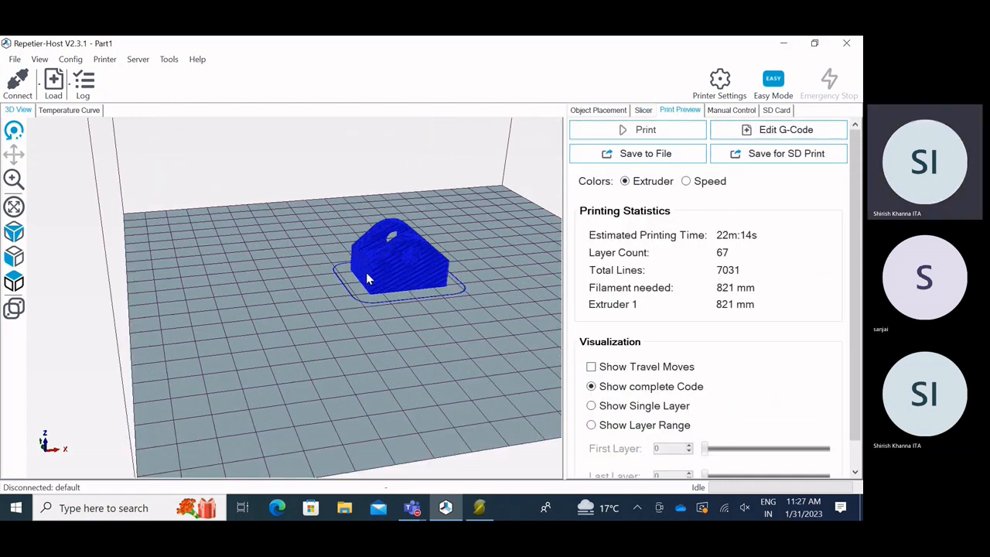
{"action": "mouse_move", "coordinate": [386, 301]}
{"action": "left_mouse_down"}
{"action": "mouse_move", "coordinate": [460, 304]}
{"action": "mouse_move", "coordinate": [186, 313]}
{"action": "mouse_move", "coordinate": [328, 275]}
{"action": "mouse_move", "coordinate": [246, 368]}
{"action": "left_mouse_up"}
{"action": "scroll", "coordinate": [363, 335], "scroll_direction": "up", "scroll_amount": 5}
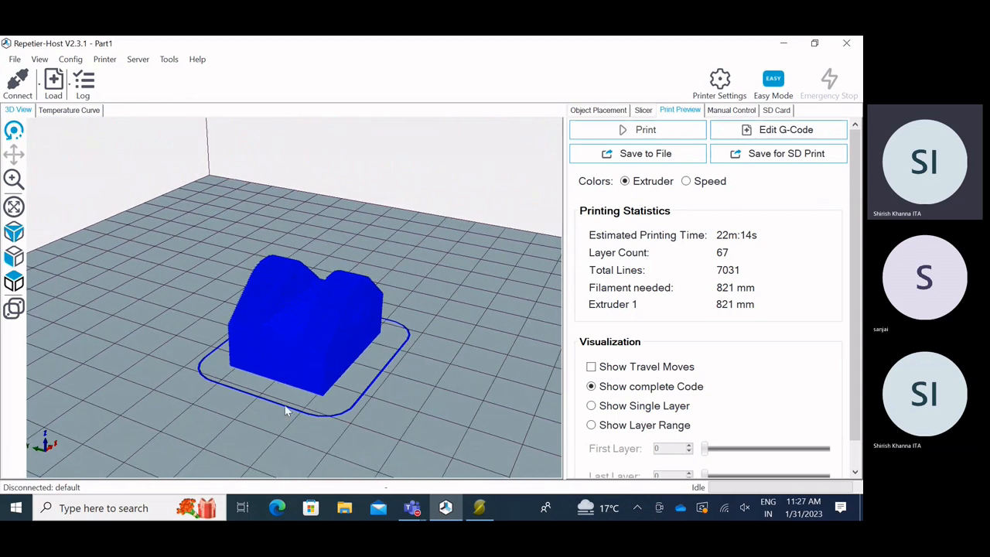
{"action": "scroll", "coordinate": [280, 386], "scroll_direction": "down", "scroll_amount": 4}
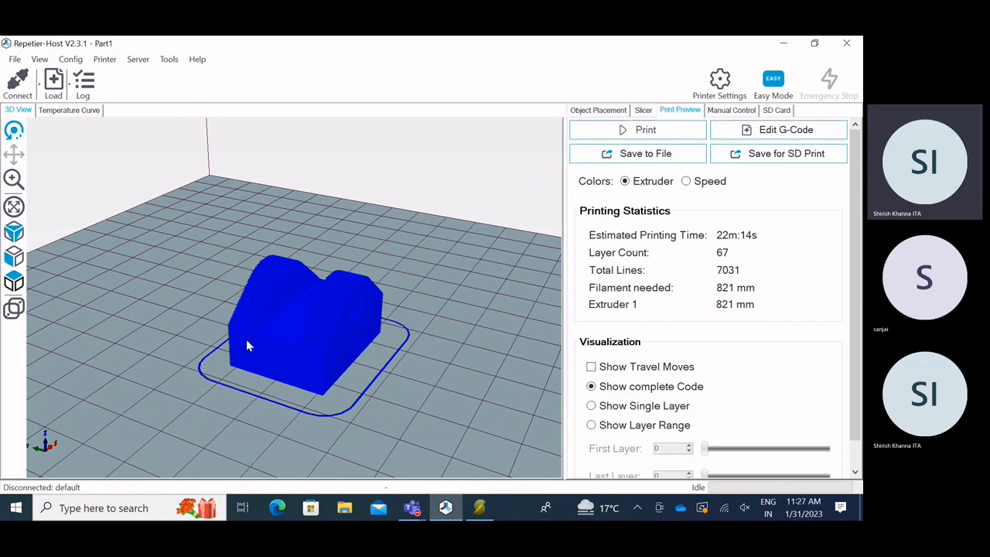
{"action": "left_click_drag", "start_coordinate": [346, 375], "coordinate": [255, 361]}
{"action": "scroll", "coordinate": [348, 352], "scroll_direction": "up", "scroll_amount": 5}
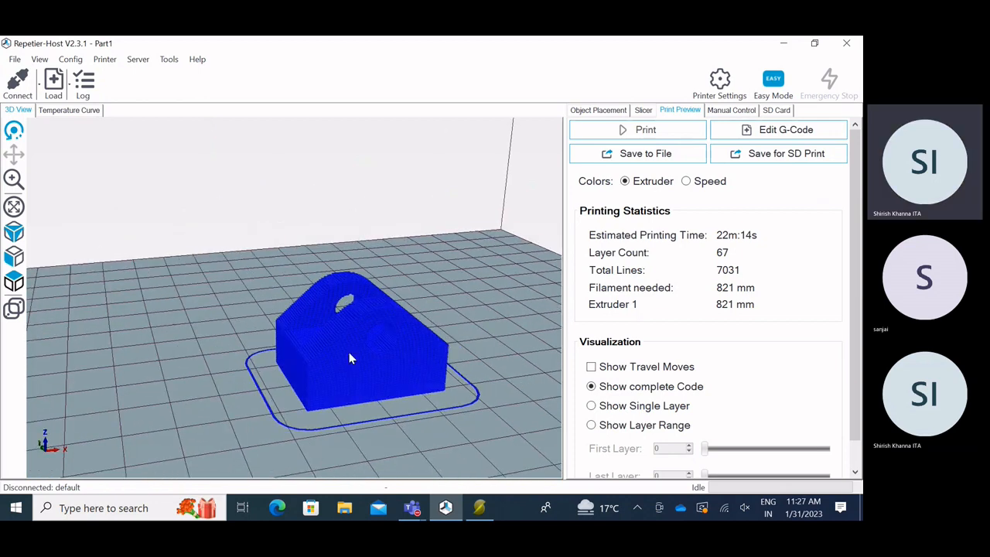
{"action": "scroll", "coordinate": [295, 307], "scroll_direction": "down", "scroll_amount": 6}
{"action": "left_click_drag", "start_coordinate": [302, 316], "coordinate": [400, 340]}
{"action": "scroll", "coordinate": [374, 315], "scroll_direction": "up", "scroll_amount": 5}
{"action": "scroll", "coordinate": [309, 360], "scroll_direction": "down", "scroll_amount": 5}
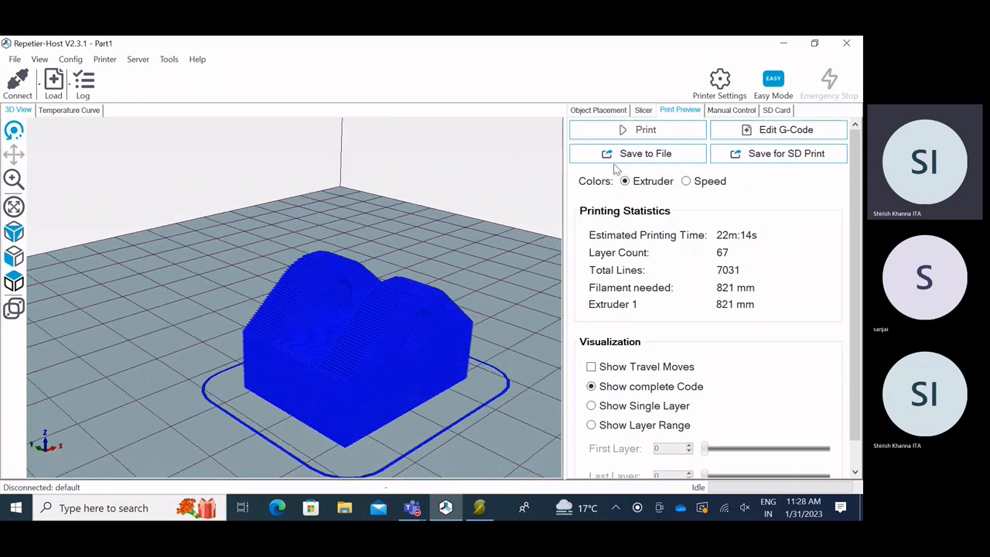
Return to the slicing settings, slice Part1 with Slic3r again, and inspect the layers around its hole up close.
{"action": "left_click", "coordinate": [641, 112]}
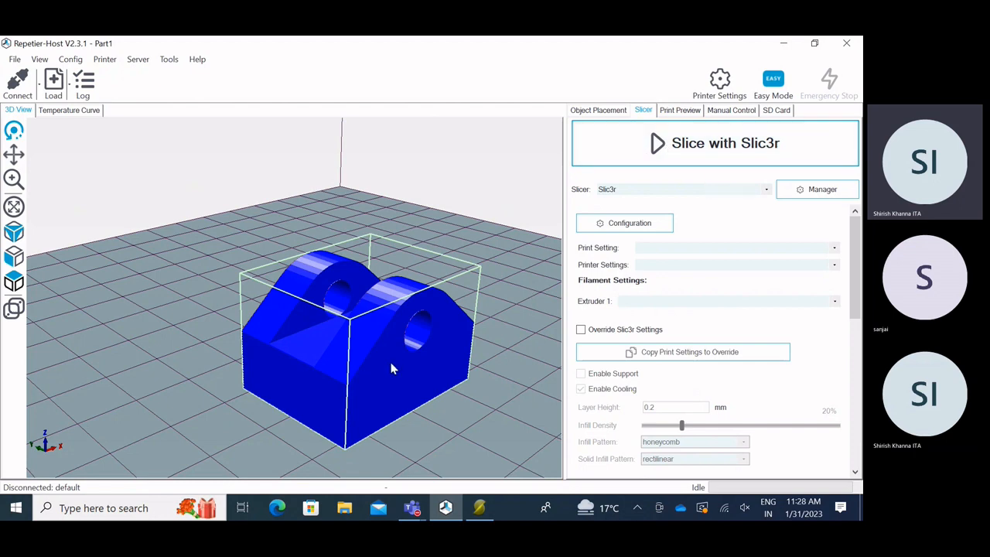
{"action": "left_click_drag", "start_coordinate": [380, 377], "coordinate": [404, 353]}
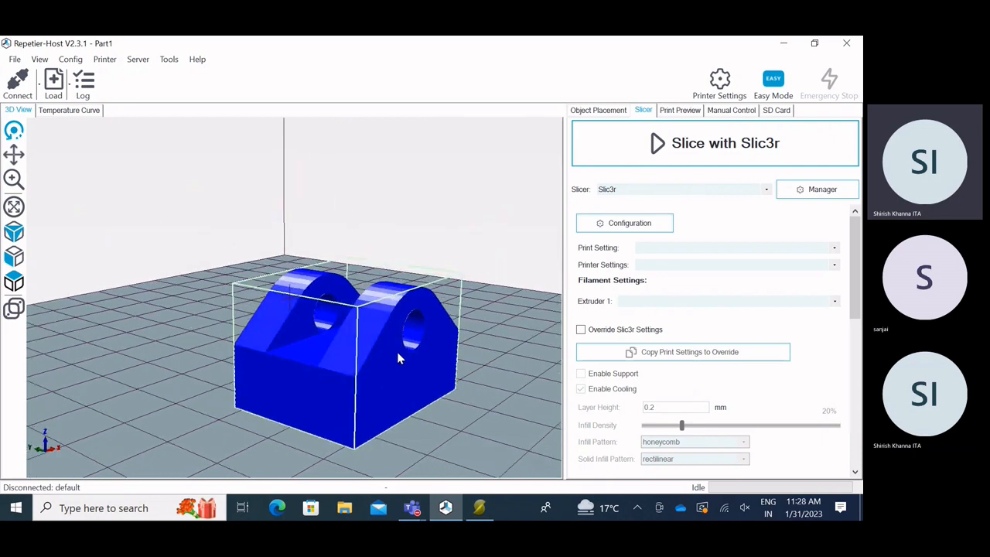
{"action": "left_click", "coordinate": [718, 149]}
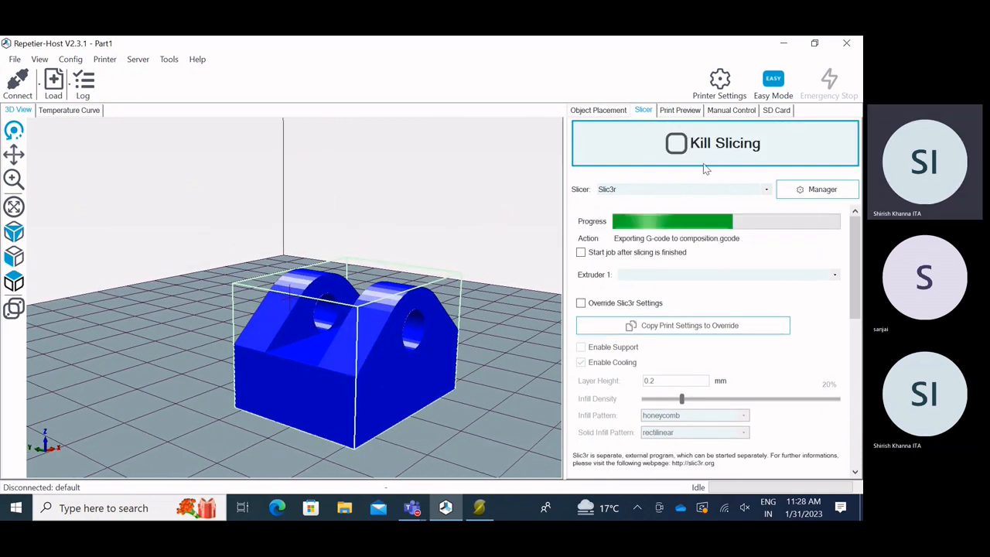
{"action": "left_click_drag", "start_coordinate": [410, 424], "coordinate": [217, 391]}
{"action": "scroll", "coordinate": [218, 392], "scroll_direction": "up", "scroll_amount": 5}
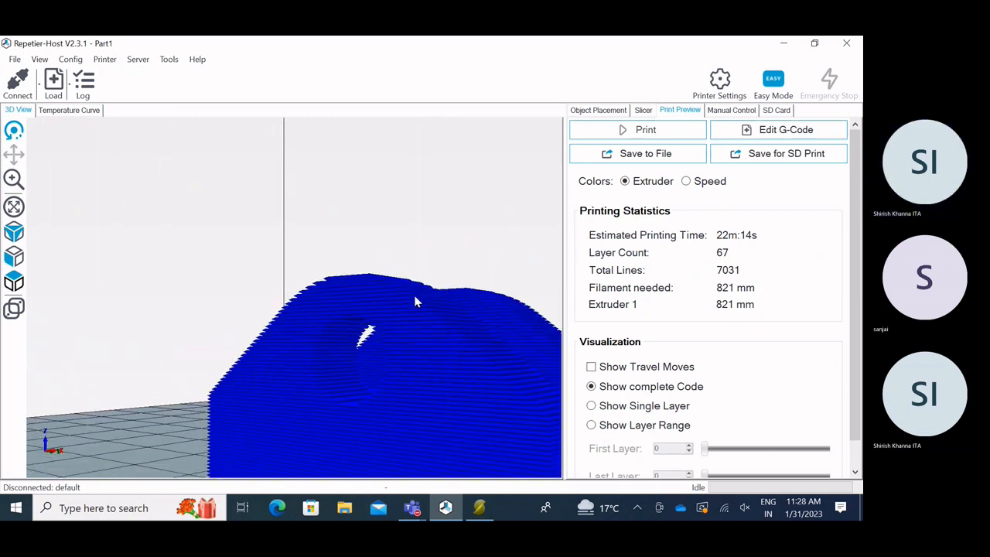
Examine the sliced Part1 and its surrounding outline from the front and from an angled view.
{"action": "scroll", "coordinate": [363, 301], "scroll_direction": "down", "scroll_amount": 4}
{"action": "scroll", "coordinate": [405, 294], "scroll_direction": "down", "scroll_amount": 3}
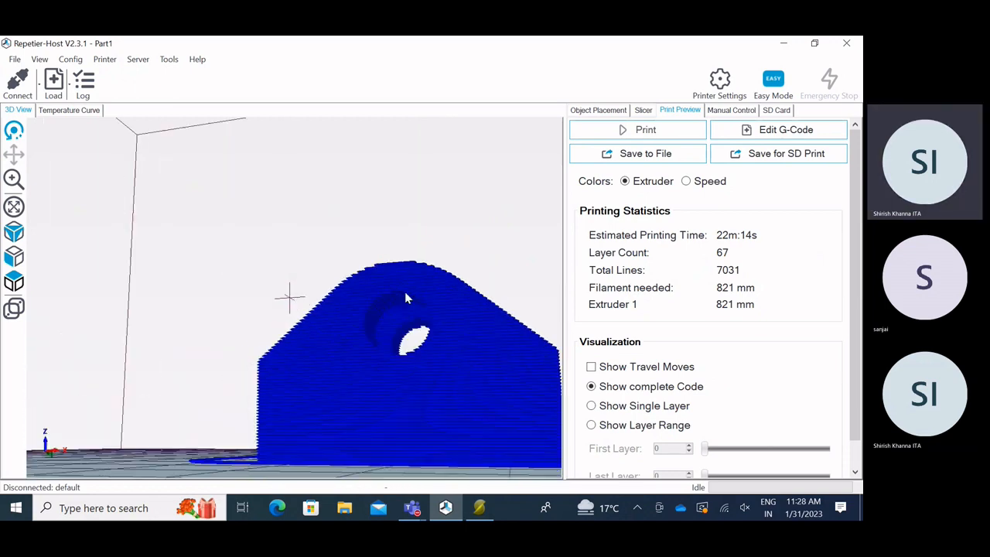
{"action": "left_click_drag", "start_coordinate": [436, 325], "coordinate": [529, 354]}
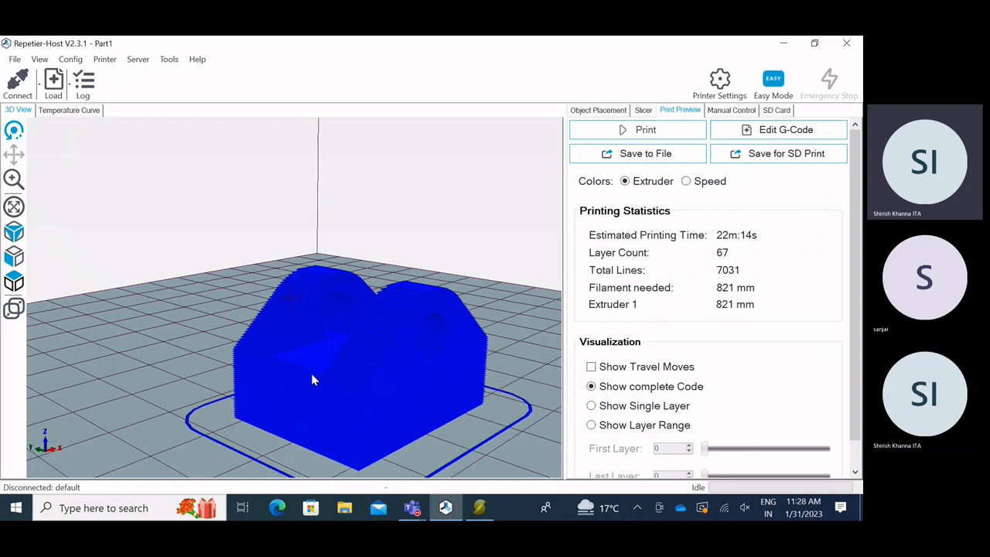
{"action": "scroll", "coordinate": [311, 373], "scroll_direction": "down", "scroll_amount": 4}
{"action": "left_click_drag", "start_coordinate": [369, 401], "coordinate": [384, 418]}
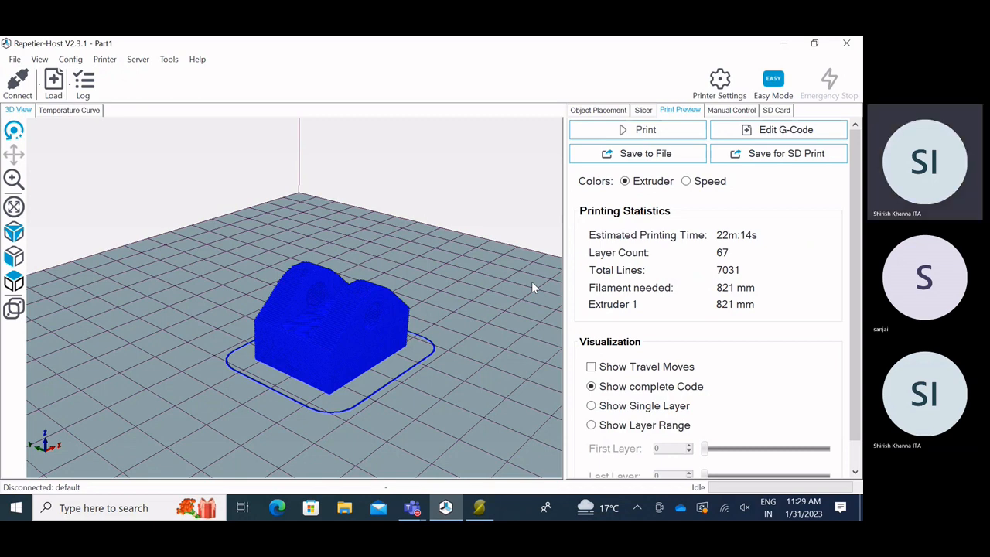
Return to the slicing settings and check the filament choices for Extruder 1, keeping the blank entry.
{"action": "left_click", "coordinate": [644, 110]}
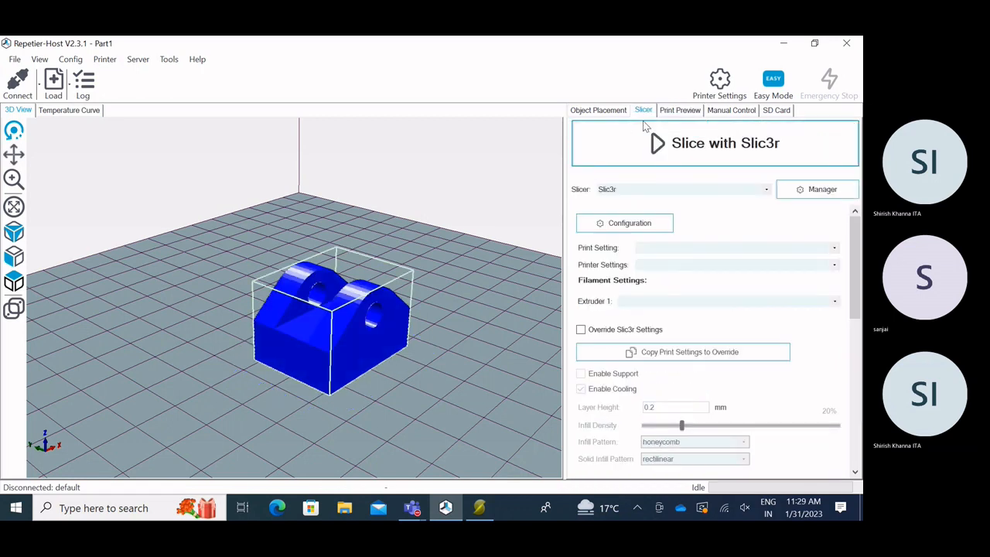
{"action": "left_click", "coordinate": [692, 302]}
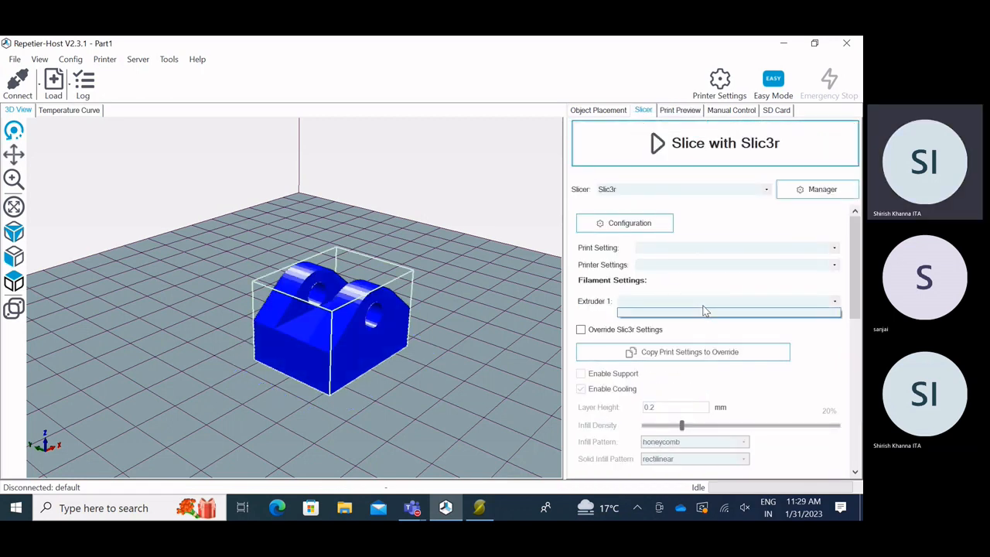
{"action": "left_click", "coordinate": [705, 312]}
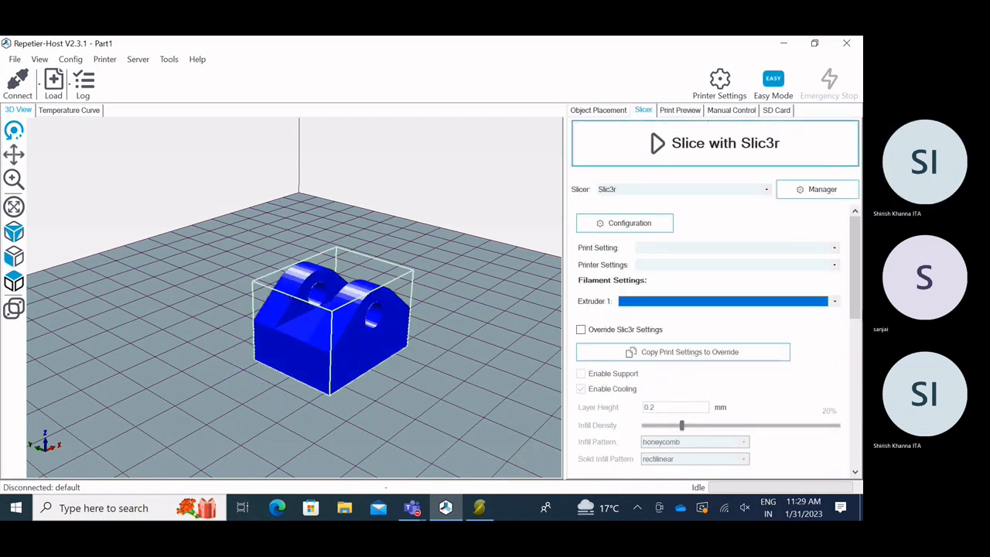
Override the Slic3r settings, turning cooling off and setting the layer height to 0.1 mm.
{"action": "left_click_drag", "start_coordinate": [855, 280], "coordinate": [860, 317]}
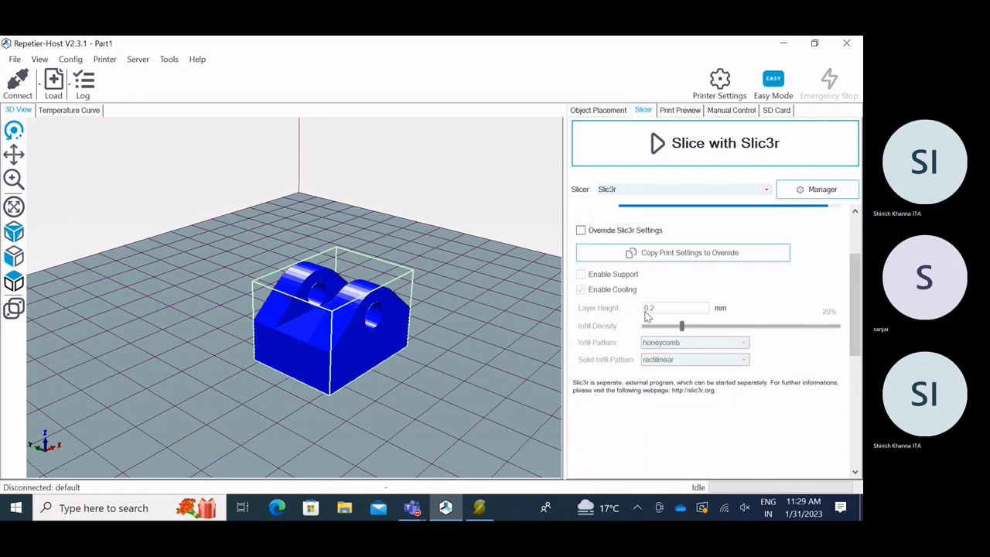
{"action": "left_click", "coordinate": [581, 230]}
{"action": "left_click", "coordinate": [663, 307]}
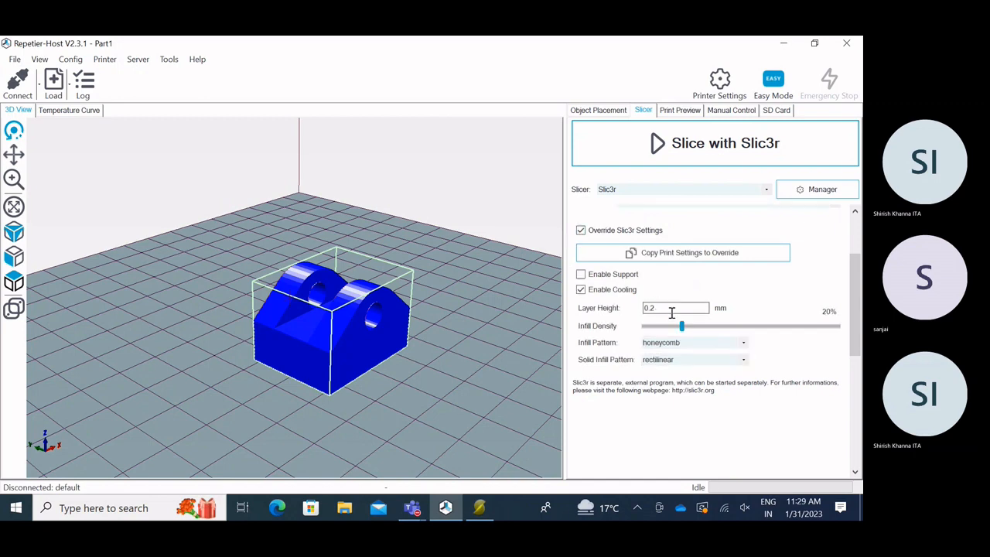
{"action": "key", "text": "BackSpace"}
{"action": "type", "text": "1"}
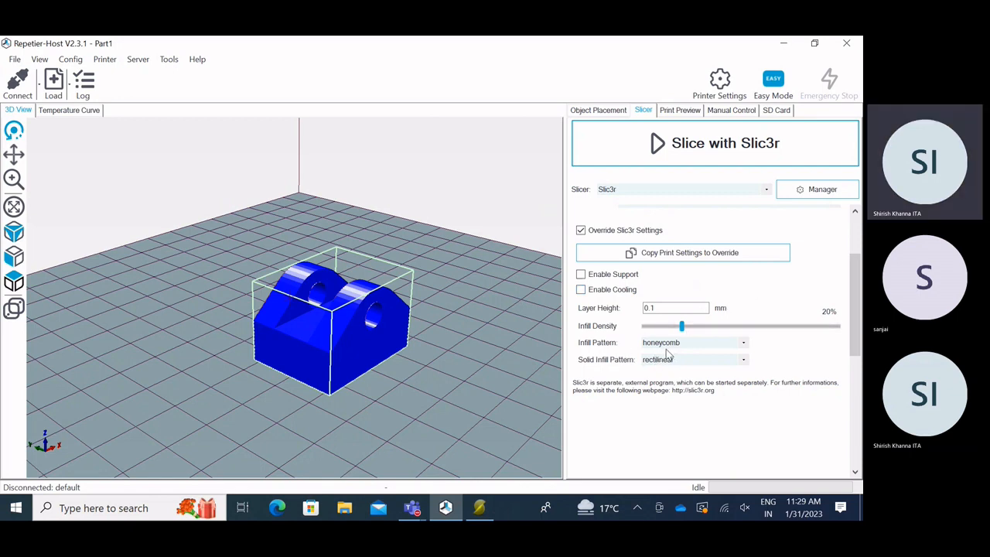
Set the infill pattern to rectilinear, keep the solid infill pattern rectilinear, and slice Part1 with Slic3r.
{"action": "left_click", "coordinate": [744, 343]}
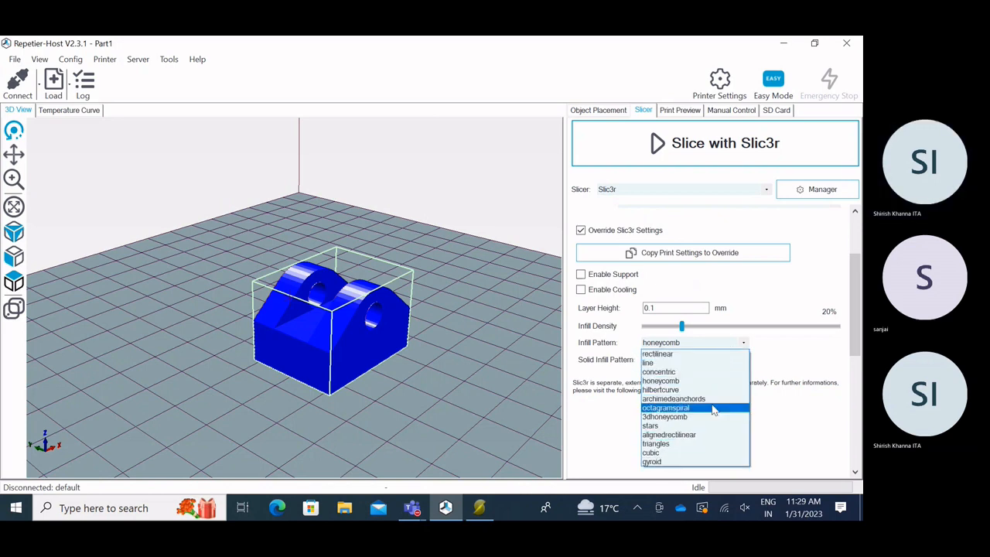
{"action": "left_click", "coordinate": [743, 343]}
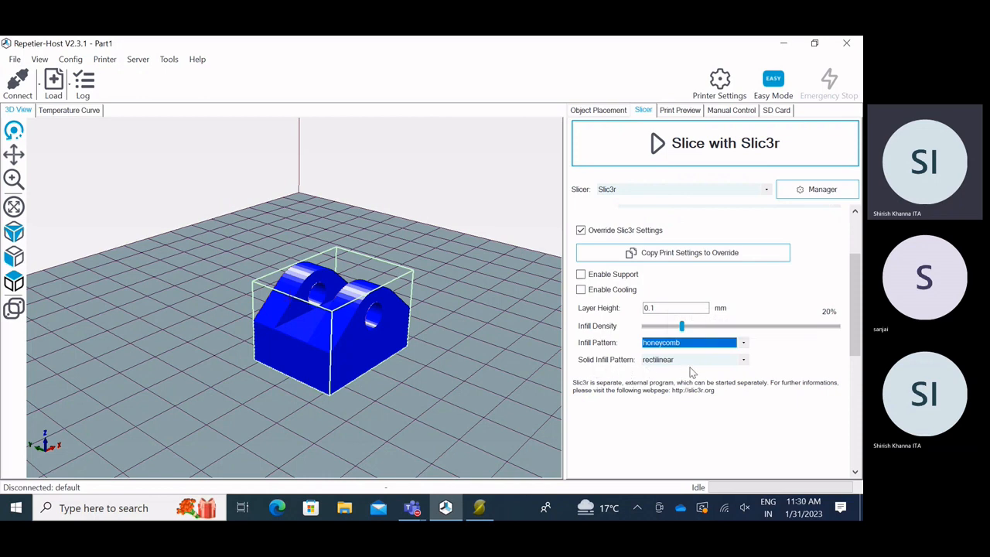
{"action": "left_click", "coordinate": [746, 358]}
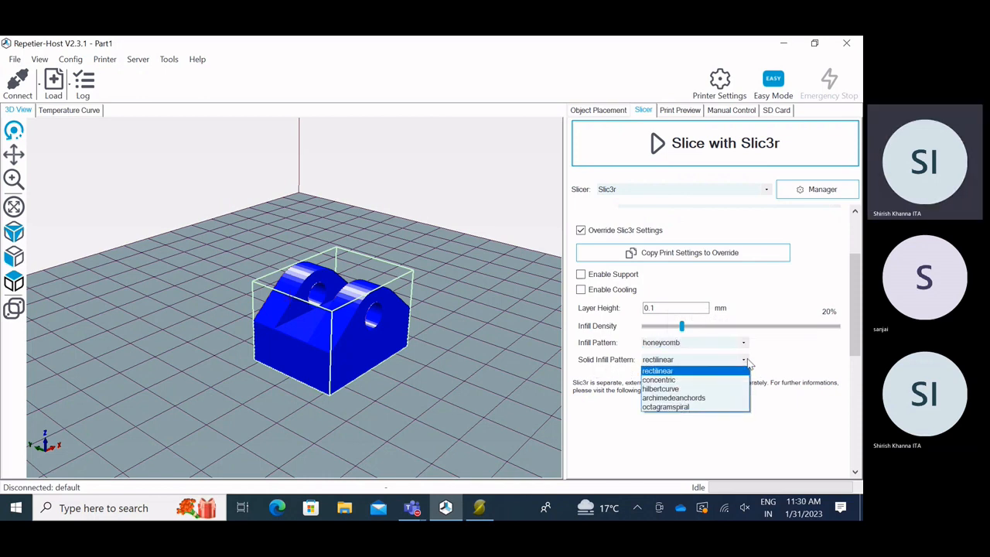
{"action": "left_click", "coordinate": [747, 361]}
{"action": "scroll", "coordinate": [654, 343], "scroll_direction": "up", "scroll_amount": 3}
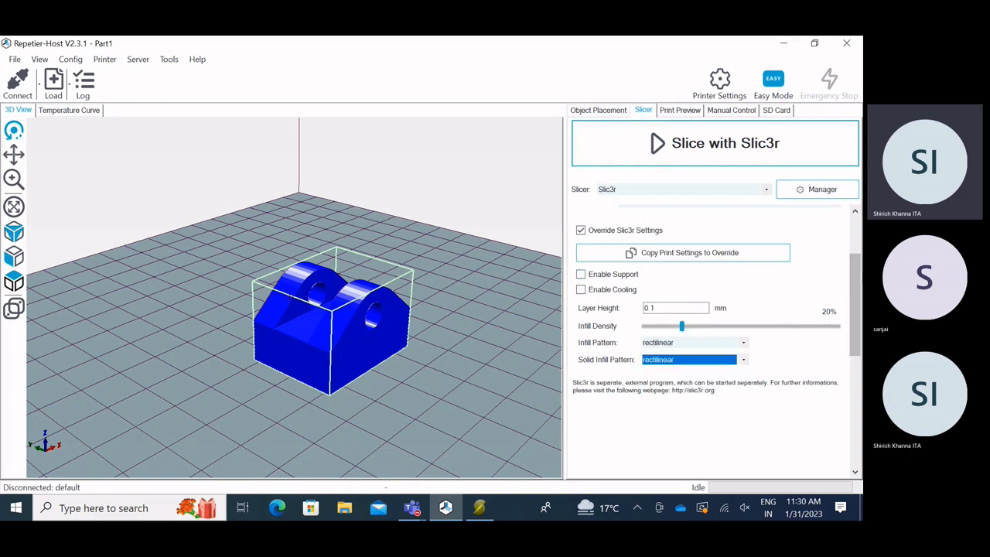
{"action": "scroll", "coordinate": [851, 331], "scroll_direction": "up", "scroll_amount": 2}
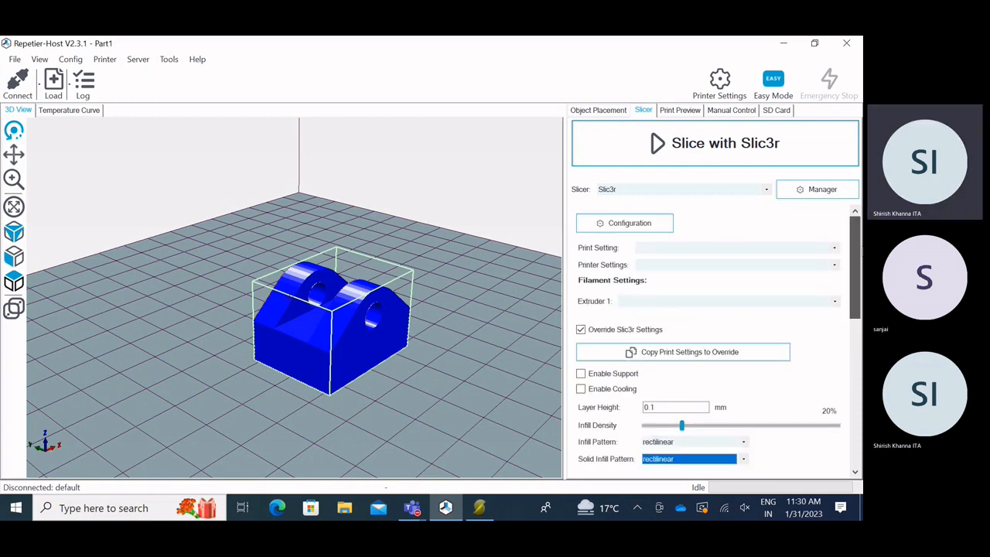
{"action": "left_click", "coordinate": [683, 146]}
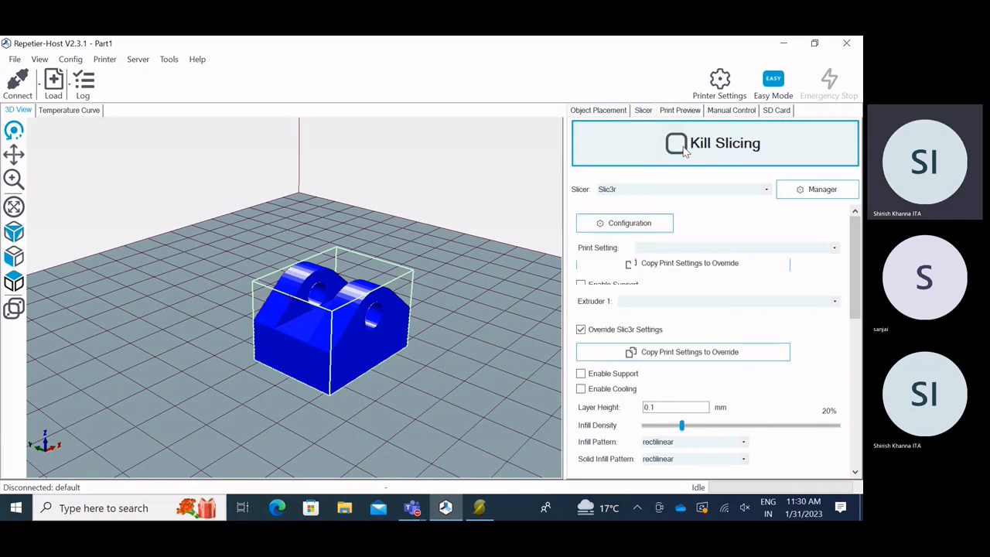
Examine the finer layers of the newly sliced part, both close up around the holes and from farther away.
{"action": "scroll", "coordinate": [367, 292], "scroll_direction": "up", "scroll_amount": 8}
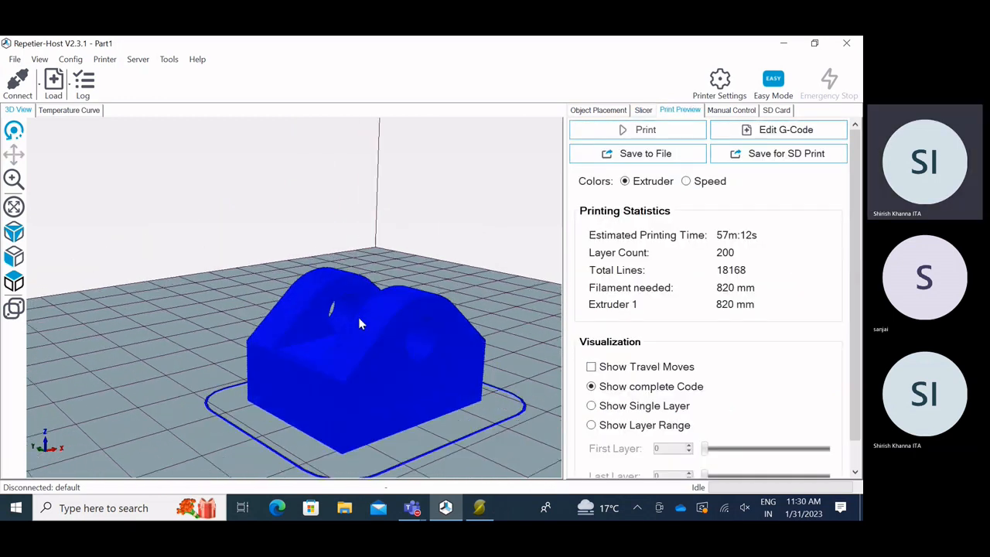
{"action": "left_click_drag", "start_coordinate": [350, 316], "coordinate": [349, 308]}
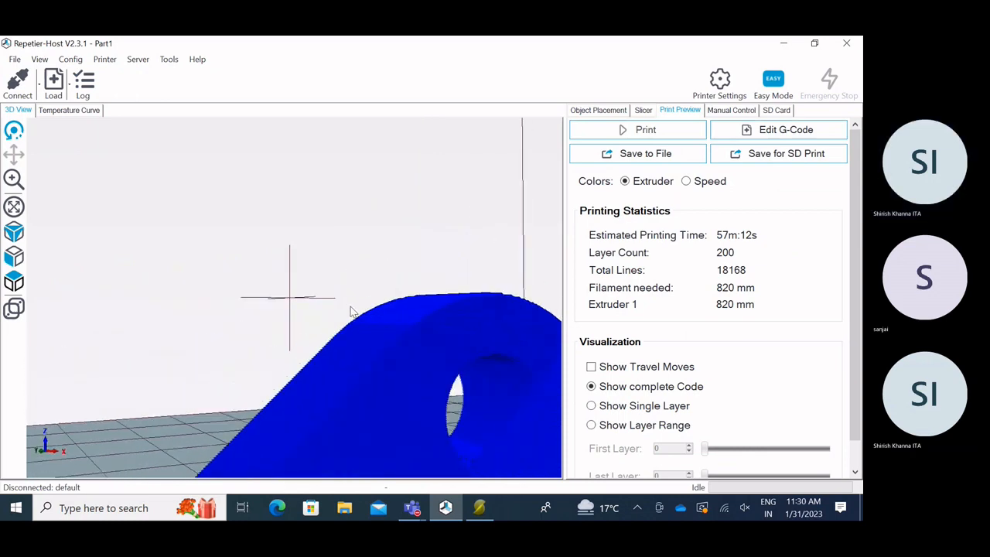
{"action": "scroll", "coordinate": [450, 352], "scroll_direction": "down", "scroll_amount": 5}
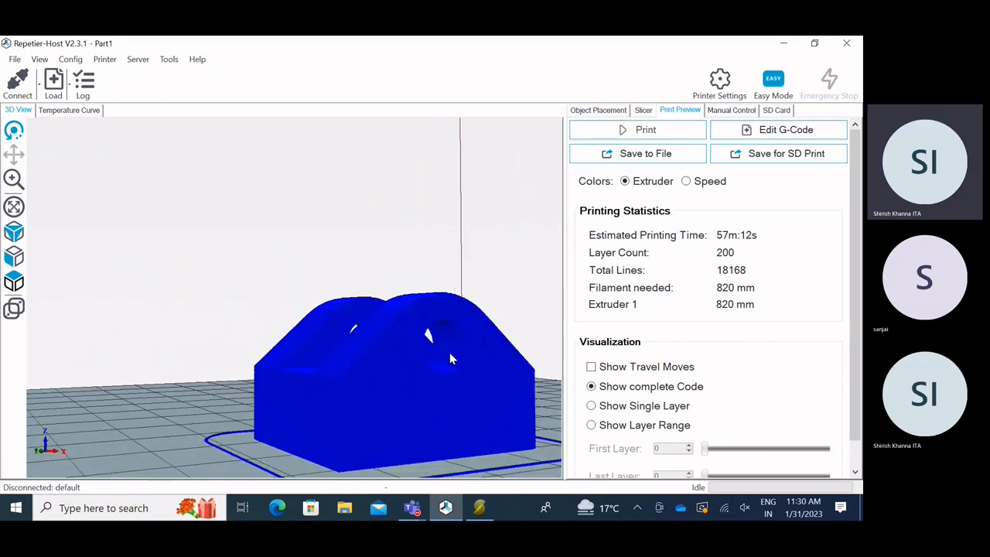
{"action": "scroll", "coordinate": [448, 350], "scroll_direction": "up", "scroll_amount": 5}
{"action": "left_click_drag", "start_coordinate": [439, 361], "coordinate": [372, 358]}
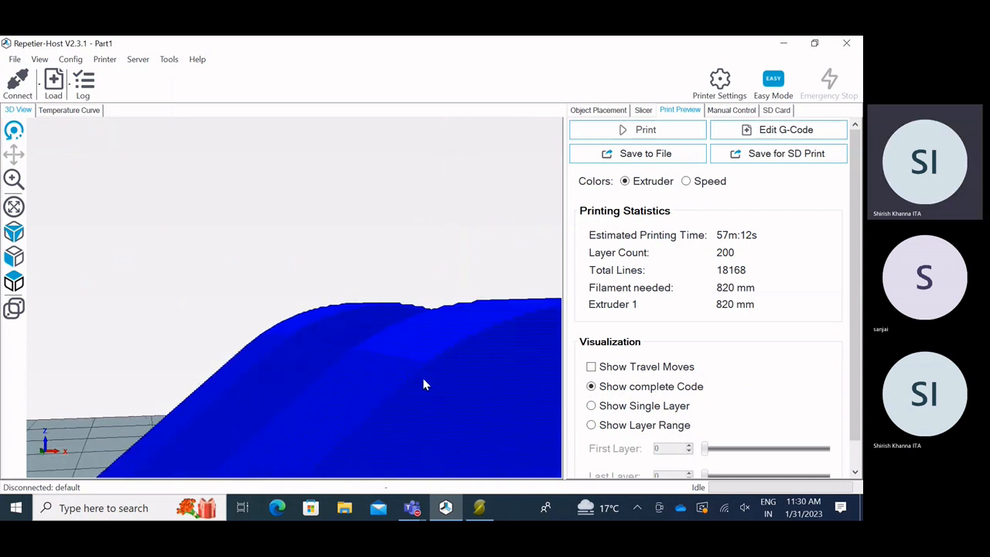
{"action": "scroll", "coordinate": [303, 278], "scroll_direction": "down", "scroll_amount": 6}
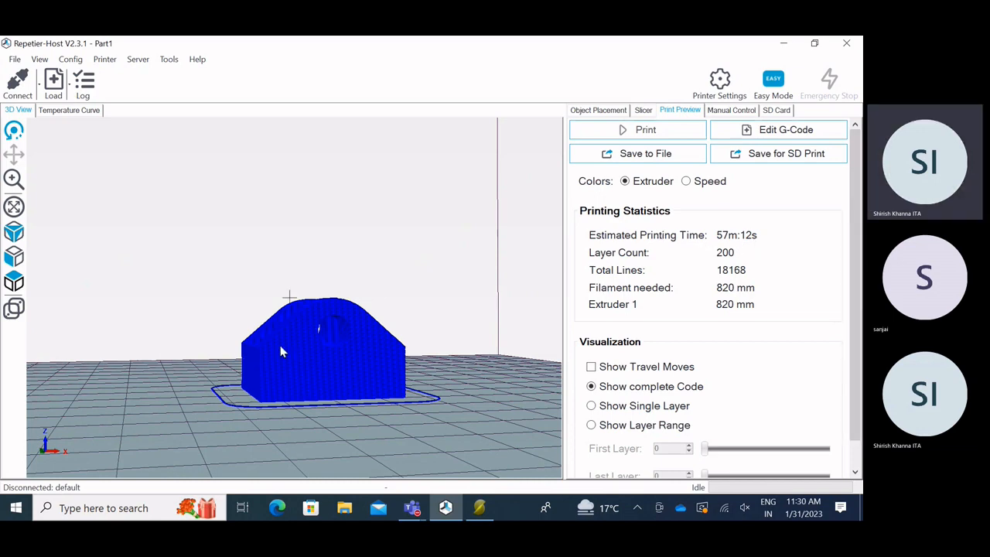
{"action": "left_click_drag", "start_coordinate": [281, 372], "coordinate": [477, 348]}
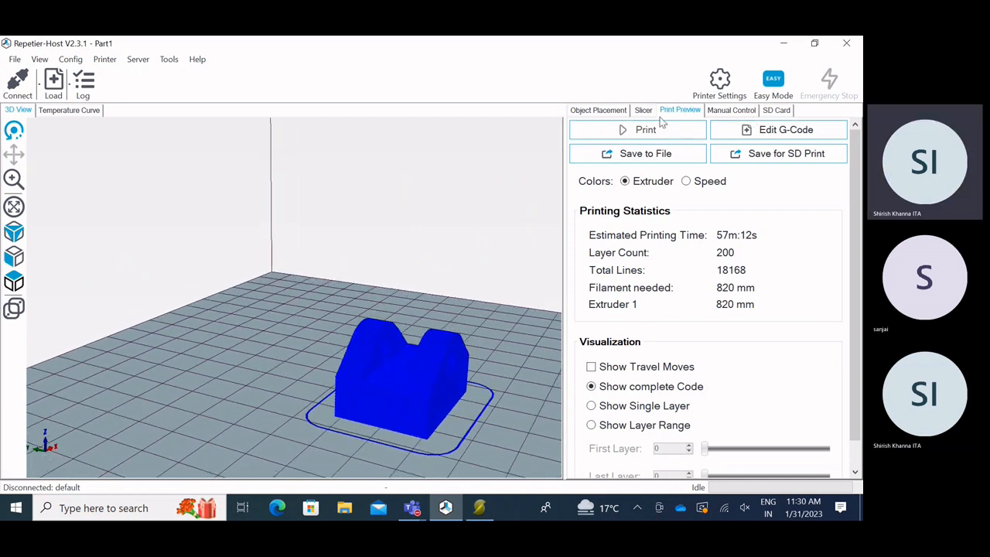
Show only layer 35 of the sliced part in the print preview and examine its infill lines from above.
{"action": "left_click", "coordinate": [598, 111]}
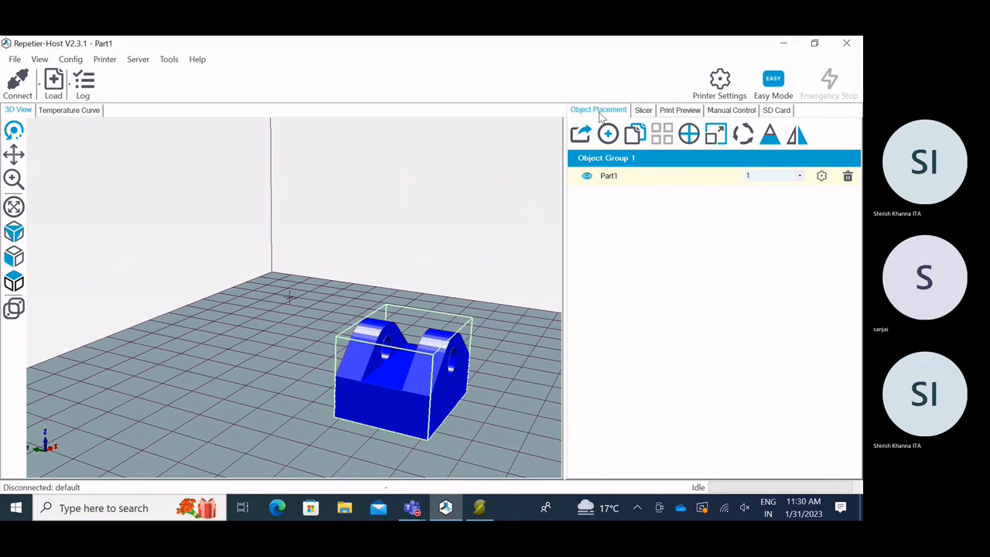
{"action": "left_click", "coordinate": [681, 110]}
{"action": "scroll", "coordinate": [862, 317], "scroll_direction": "down", "scroll_amount": 1}
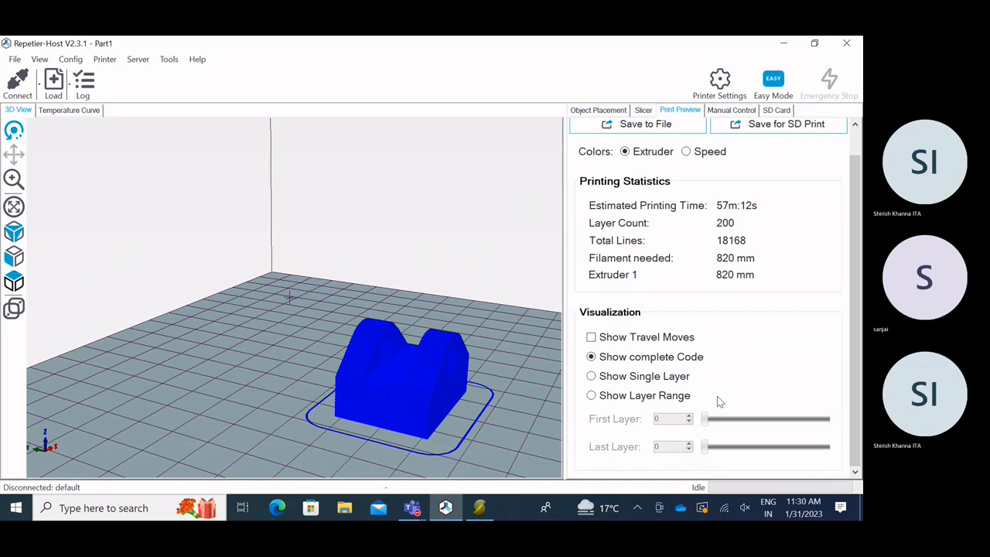
{"action": "left_click", "coordinate": [591, 376]}
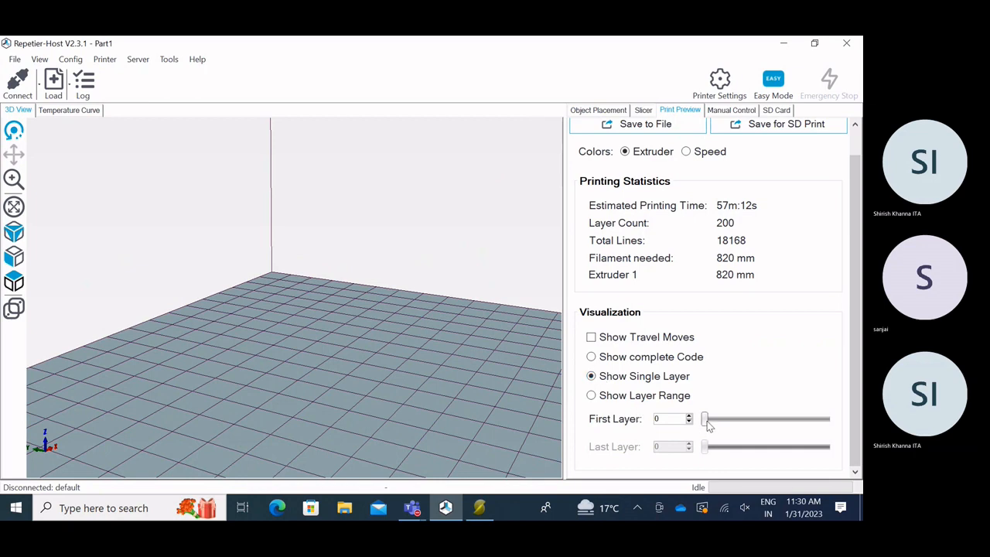
{"action": "mouse_move", "coordinate": [706, 420]}
{"action": "left_mouse_down"}
{"action": "mouse_move", "coordinate": [734, 420]}
{"action": "mouse_move", "coordinate": [724, 421]}
{"action": "left_mouse_up"}
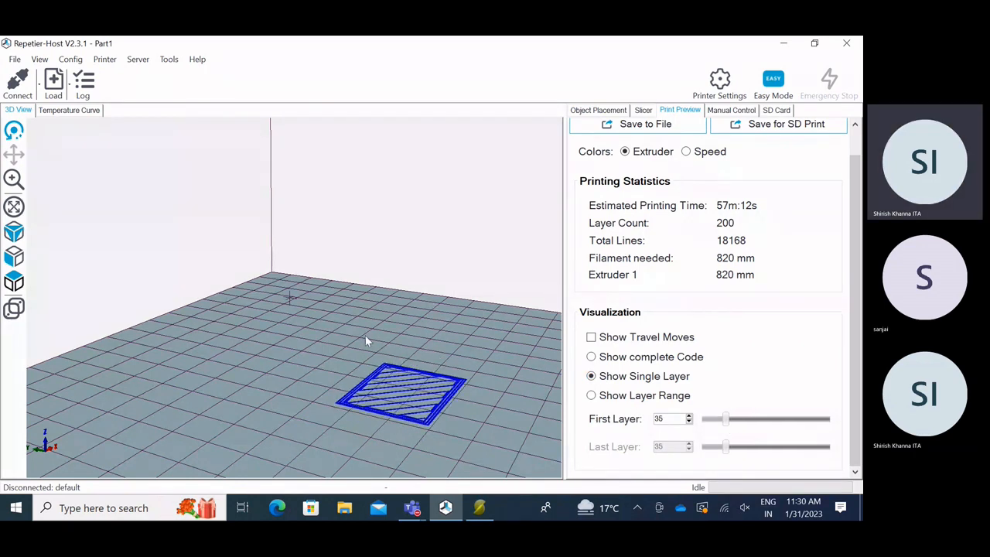
{"action": "scroll", "coordinate": [366, 340], "scroll_direction": "down", "scroll_amount": 2}
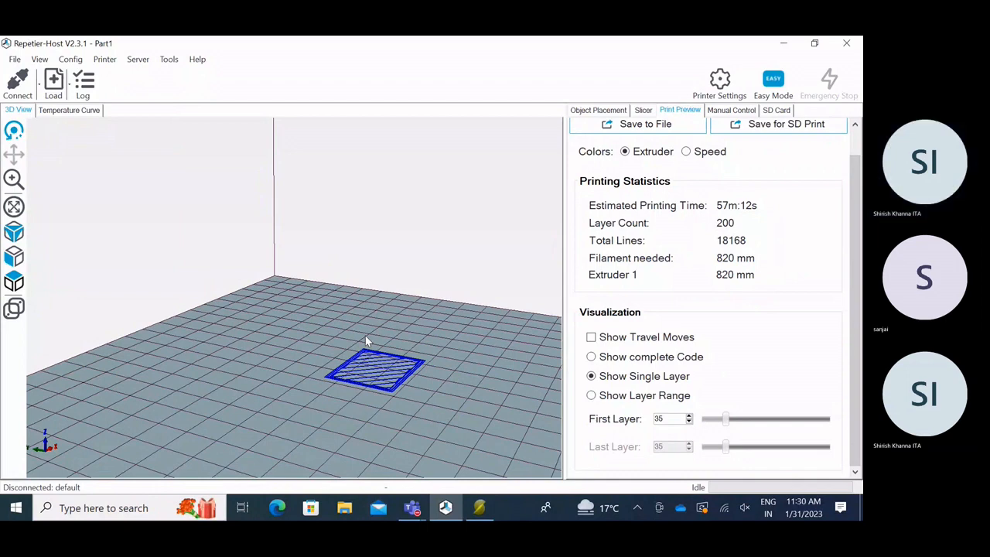
{"action": "left_click_drag", "start_coordinate": [365, 337], "coordinate": [393, 433]}
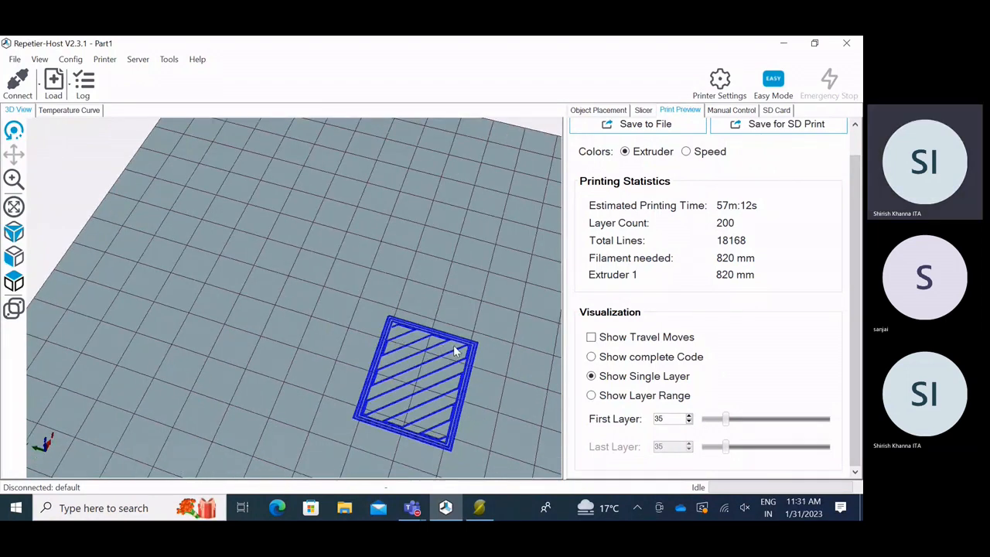
{"action": "left_click_drag", "start_coordinate": [467, 424], "coordinate": [253, 244]}
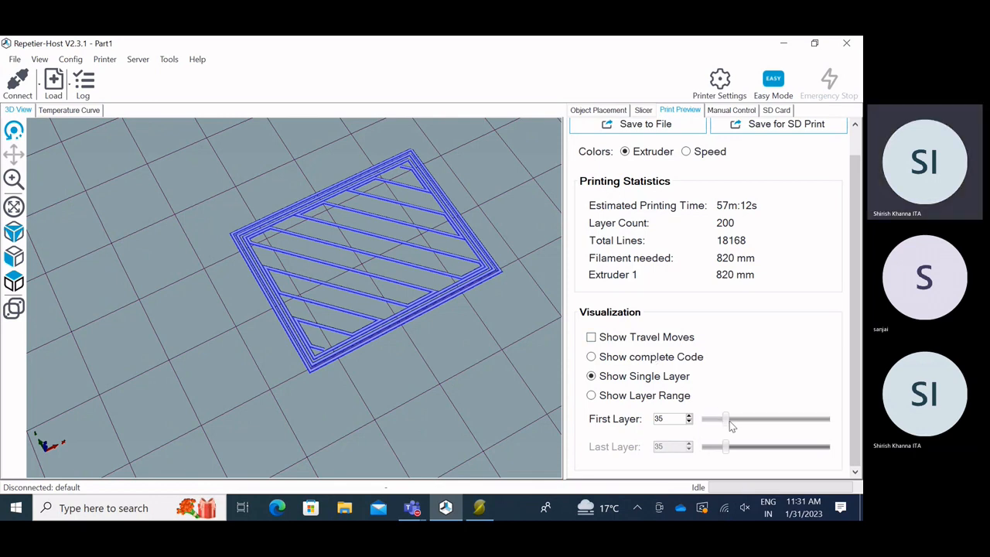
Step the single-layer preview up to layer 200, and back down to layer 175.
{"action": "left_click_drag", "start_coordinate": [731, 422], "coordinate": [839, 427]}
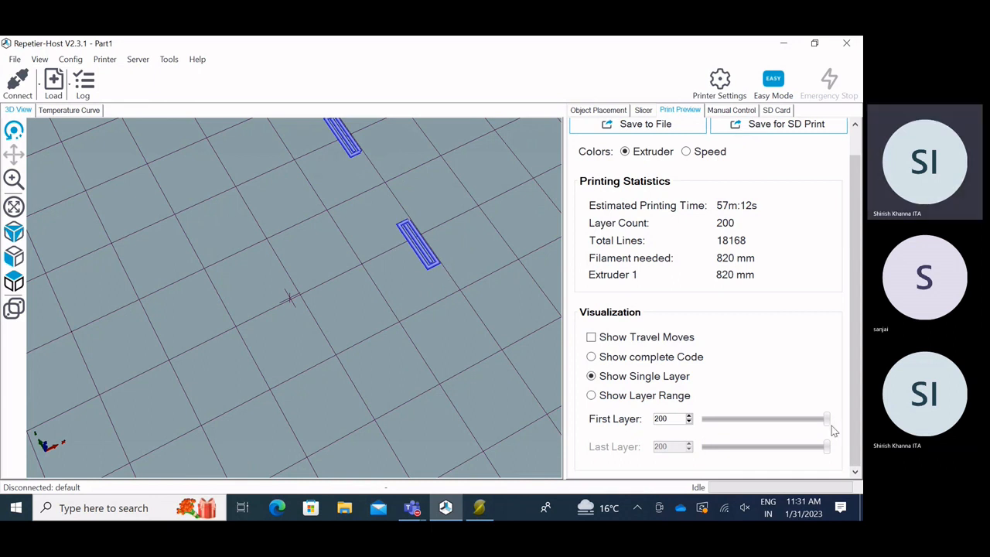
{"action": "left_click_drag", "start_coordinate": [828, 421], "coordinate": [793, 430]}
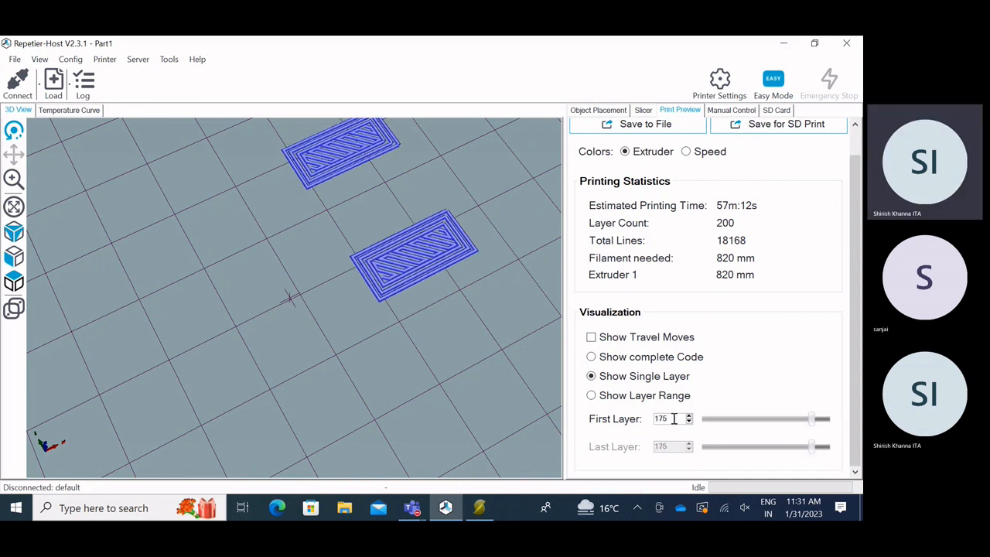
{"action": "left_click_drag", "start_coordinate": [673, 418], "coordinate": [646, 428]}
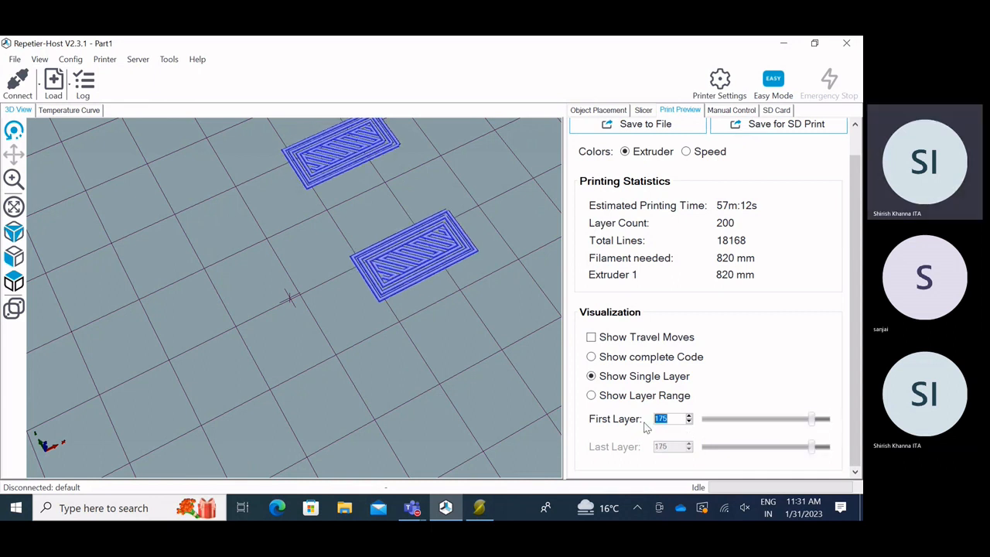
Preview a layer range from 102 to 176, and widen it to layers 0 through 200 to view the whole part.
{"action": "left_click", "coordinate": [592, 396]}
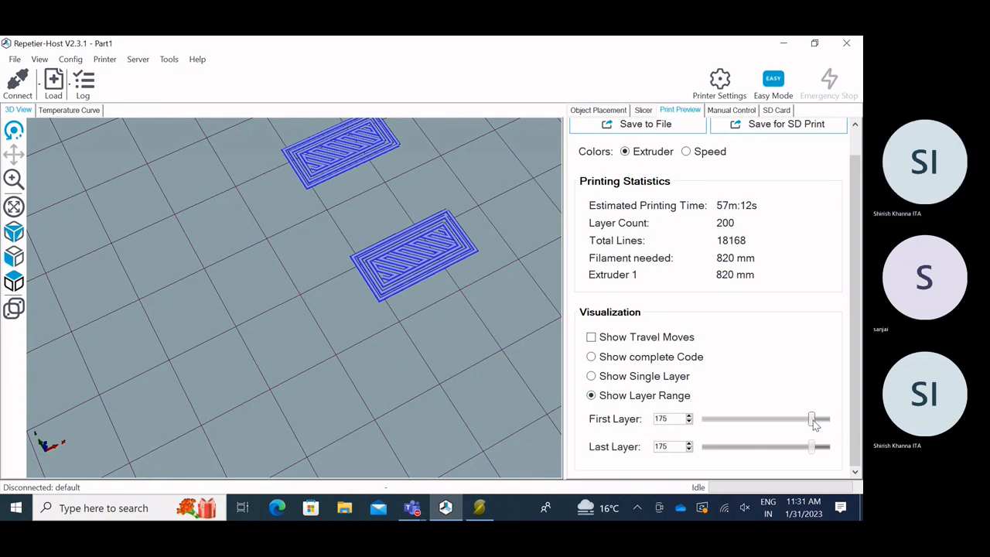
{"action": "left_click_drag", "start_coordinate": [813, 419], "coordinate": [767, 420]}
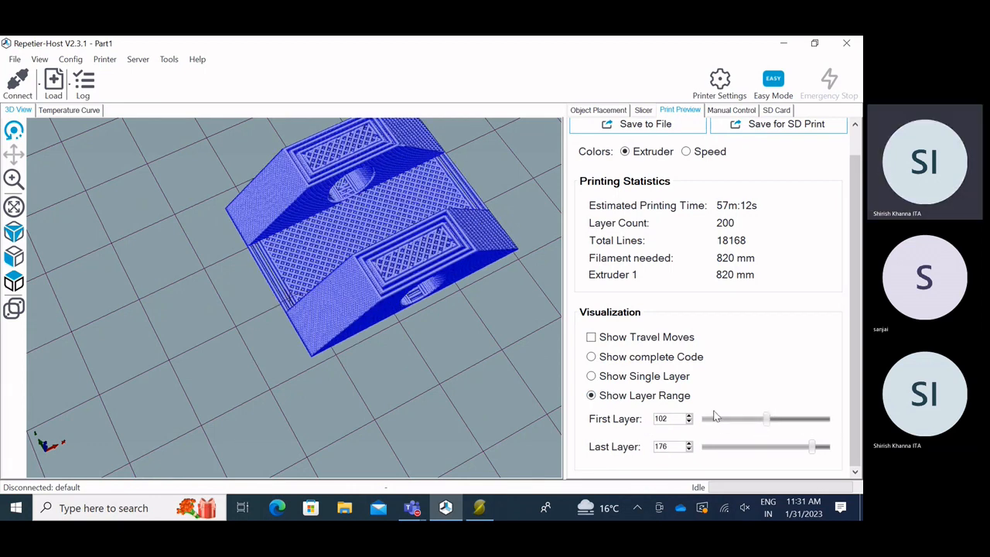
{"action": "left_click_drag", "start_coordinate": [768, 421], "coordinate": [703, 419]}
{"action": "left_click_drag", "start_coordinate": [812, 446], "coordinate": [844, 446]}
{"action": "left_click_drag", "start_coordinate": [500, 427], "coordinate": [503, 397]}
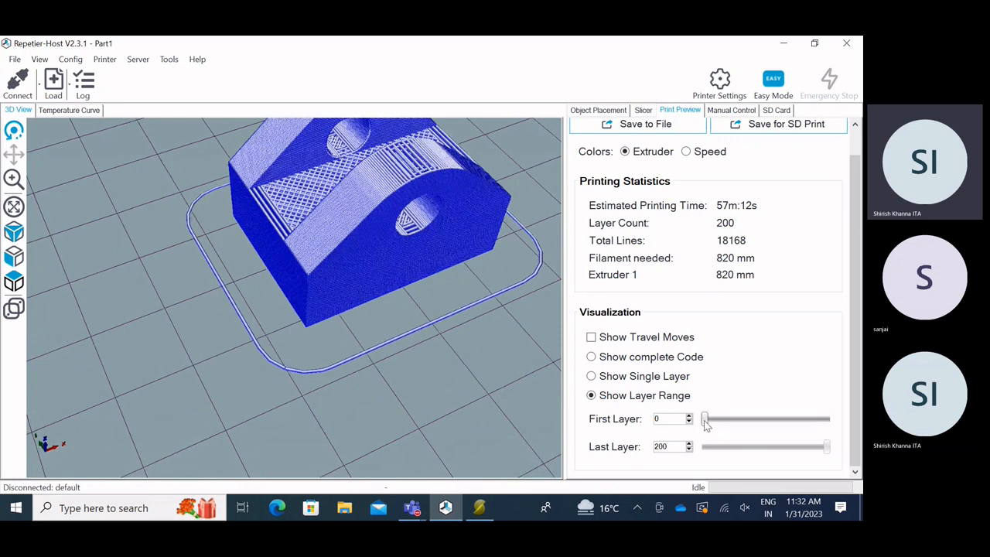
{"action": "mouse_move", "coordinate": [704, 420]}
{"action": "left_mouse_down"}
{"action": "mouse_move", "coordinate": [828, 418]}
{"action": "mouse_move", "coordinate": [705, 419]}
{"action": "left_mouse_up"}
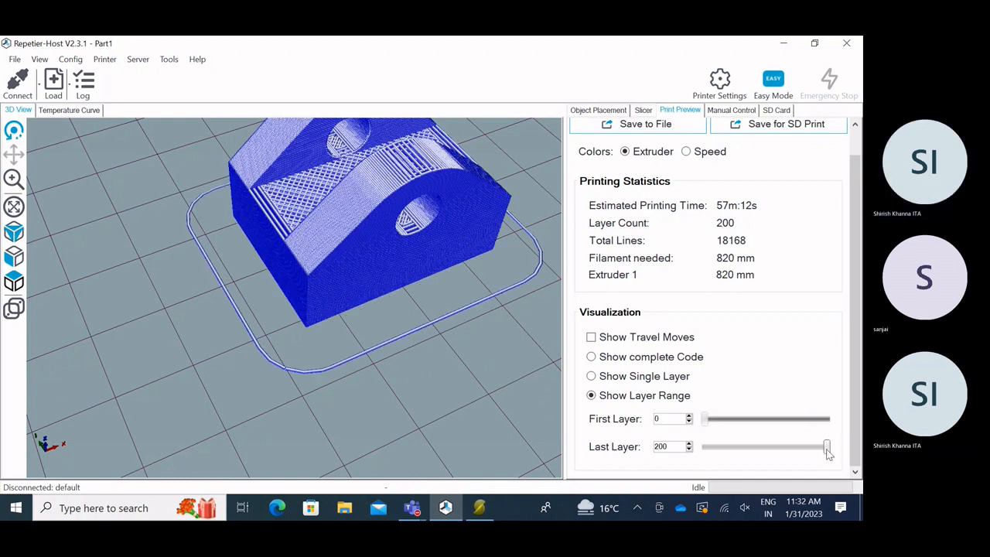
Narrow the previewed layer range to layers 0 through 4 and examine the bottom infill from above.
{"action": "left_click_drag", "start_coordinate": [826, 447], "coordinate": [705, 447]}
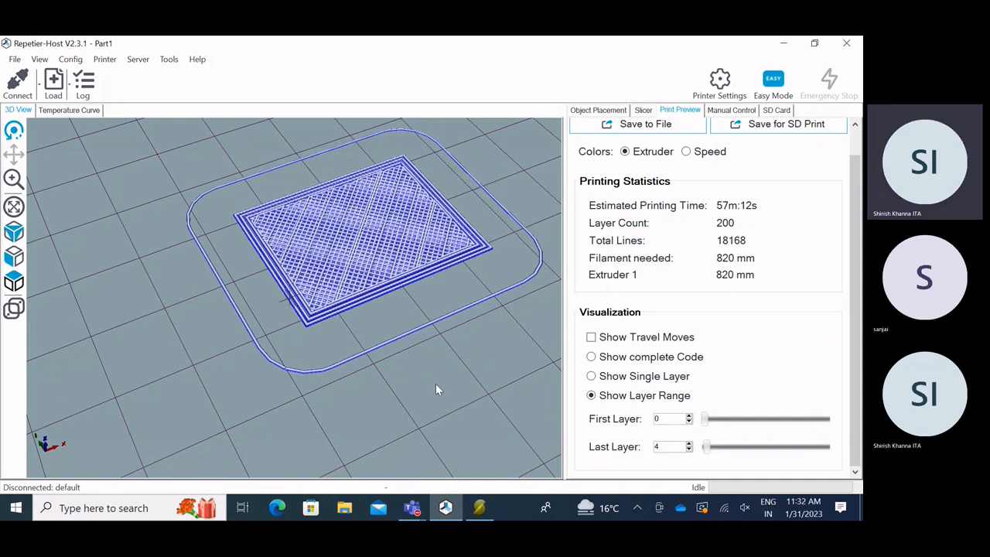
{"action": "left_click_drag", "start_coordinate": [435, 389], "coordinate": [346, 251]}
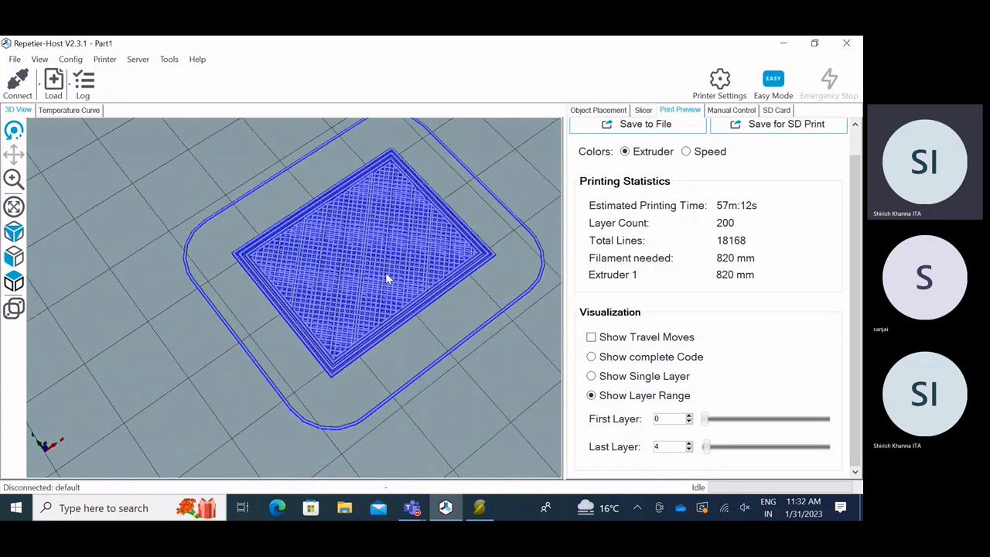
Set the infill pattern to honeycomb, keep the solid infill pattern rectilinear, and slice the part again with Slic3r.
{"action": "left_click", "coordinate": [642, 110]}
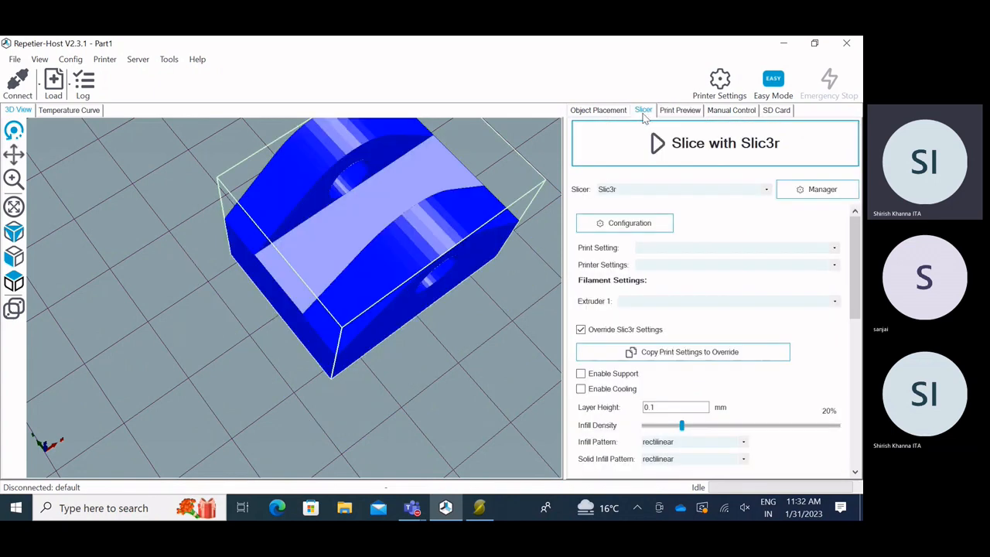
{"action": "scroll", "coordinate": [857, 249], "scroll_direction": "down", "scroll_amount": 5}
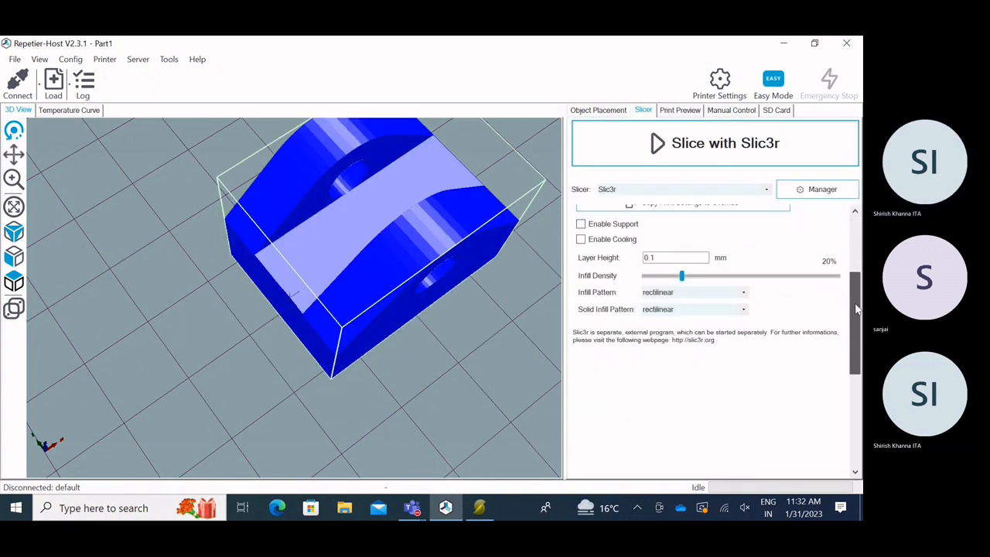
{"action": "left_click", "coordinate": [740, 288]}
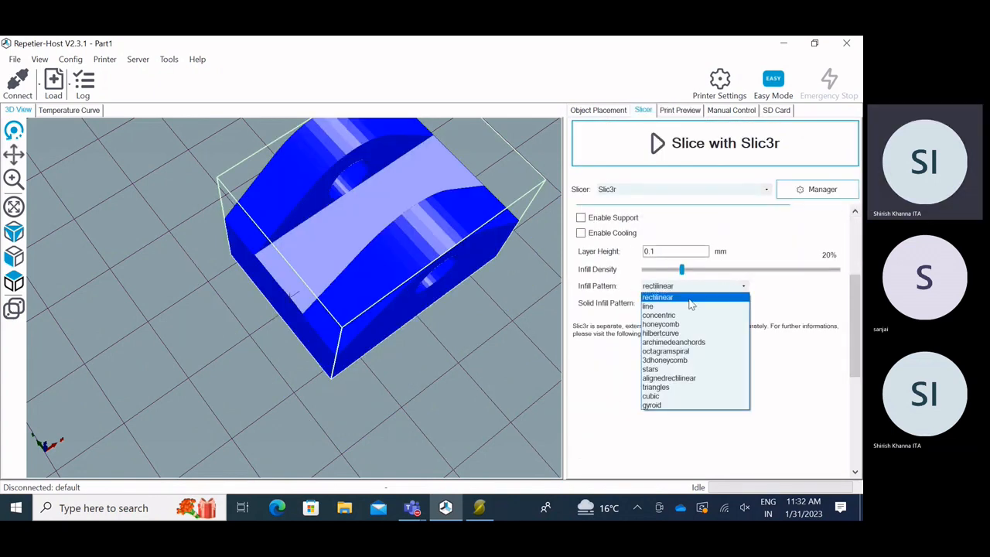
{"action": "left_click", "coordinate": [661, 324]}
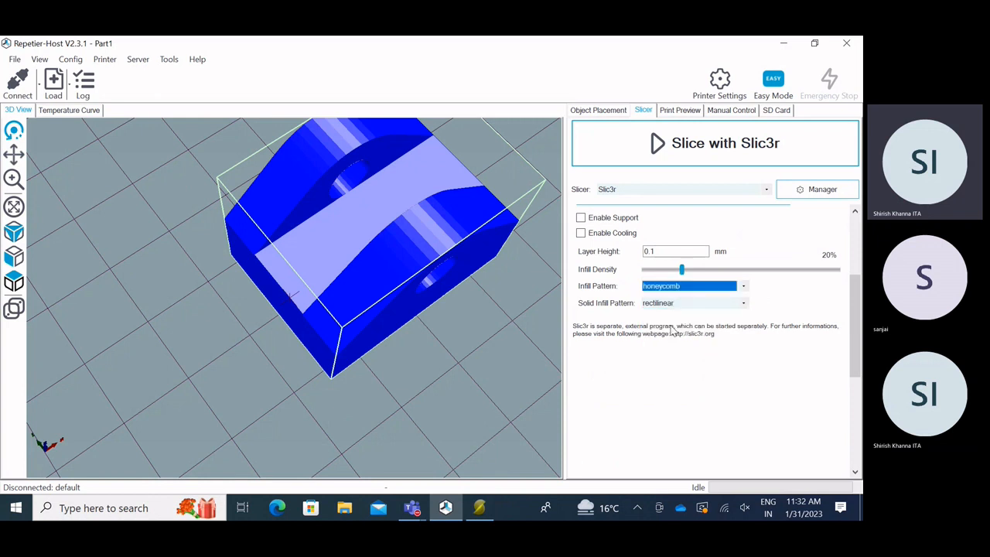
{"action": "left_click", "coordinate": [741, 305]}
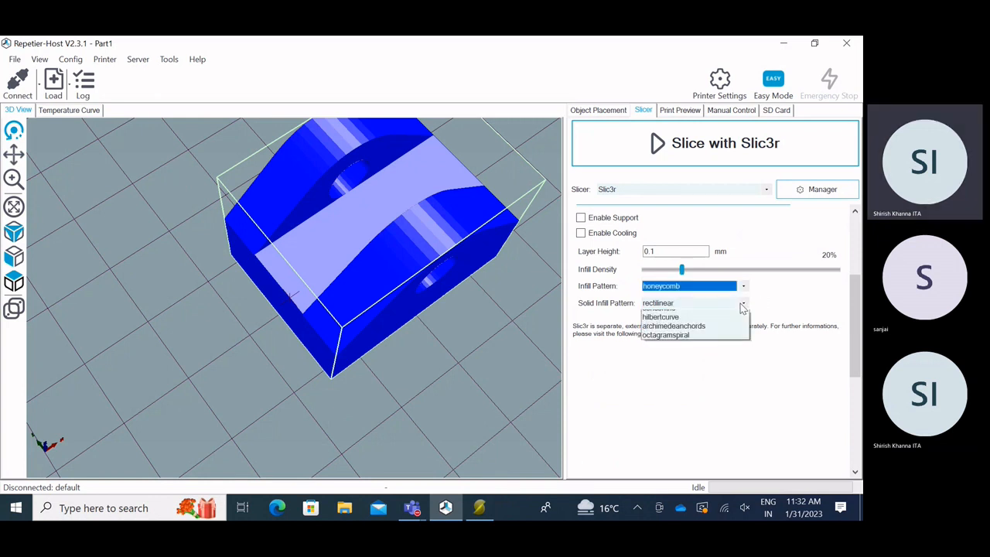
{"action": "left_click", "coordinate": [777, 313]}
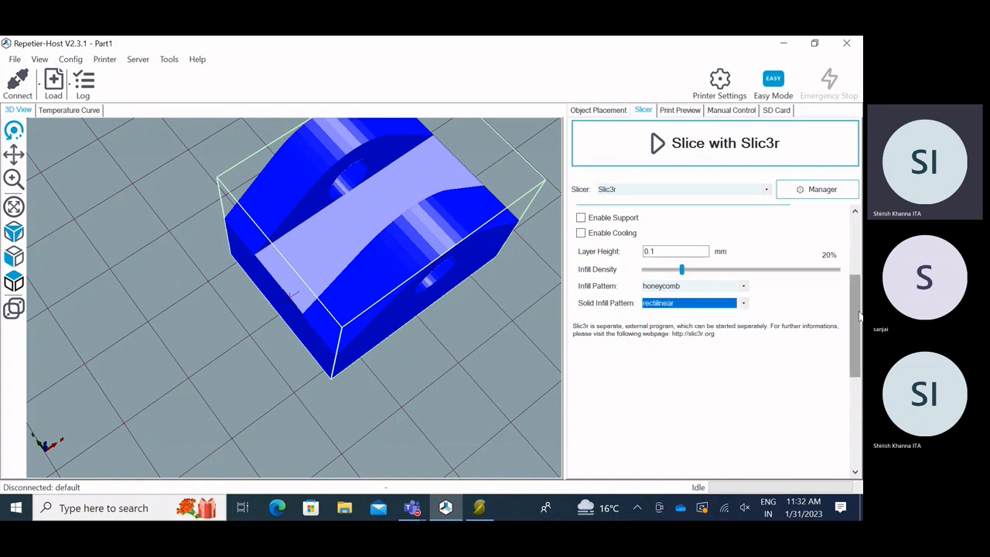
{"action": "left_click", "coordinate": [678, 156]}
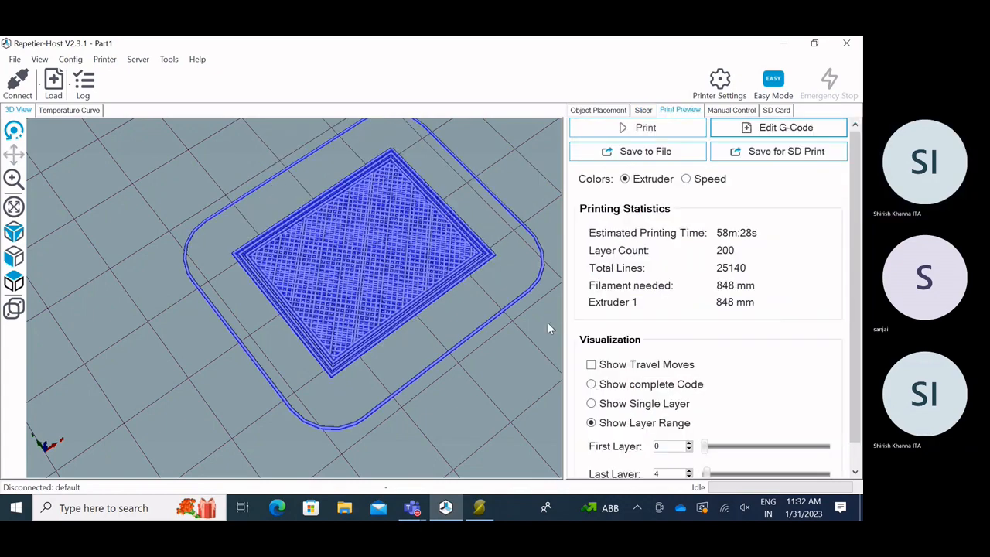
Examine the honeycomb infill in the lowest layers of the newly sliced part from afar and close up.
{"action": "scroll", "coordinate": [404, 234], "scroll_direction": "down", "scroll_amount": 3}
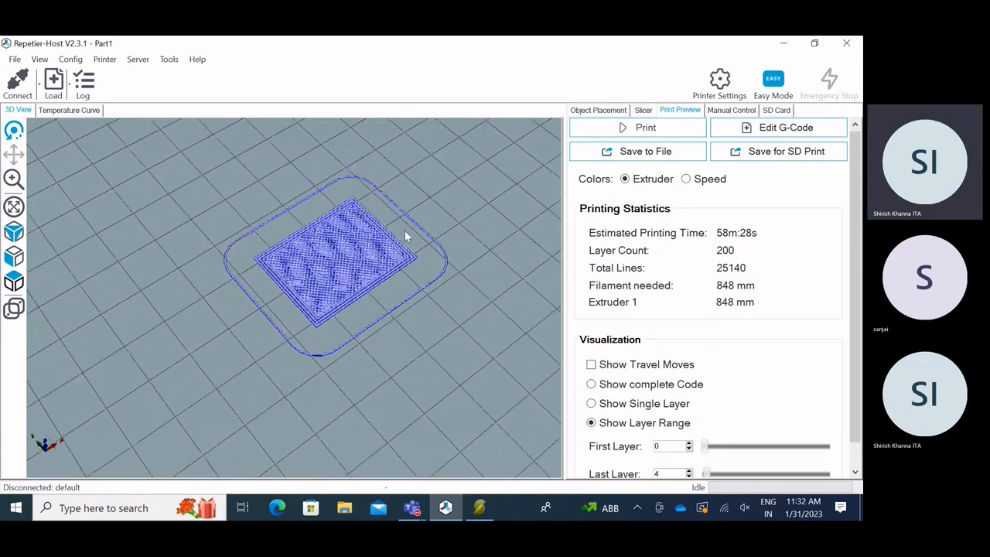
{"action": "scroll", "coordinate": [380, 242], "scroll_direction": "up", "scroll_amount": 6}
{"action": "left_click_drag", "start_coordinate": [355, 306], "coordinate": [353, 318]}
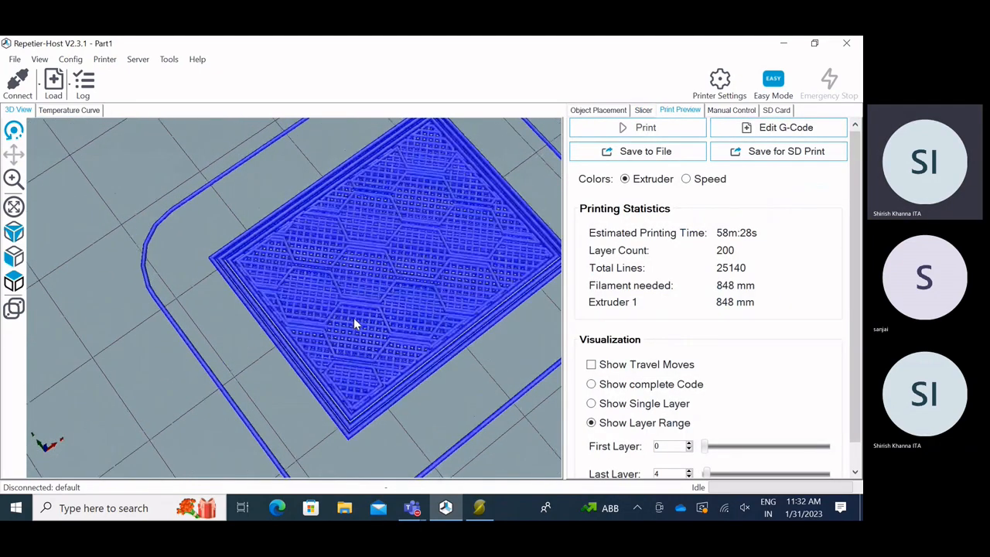
{"action": "mouse_move", "coordinate": [356, 270]}
{"action": "left_mouse_down"}
{"action": "mouse_move", "coordinate": [349, 289]}
{"action": "mouse_move", "coordinate": [353, 243]}
{"action": "left_mouse_up"}
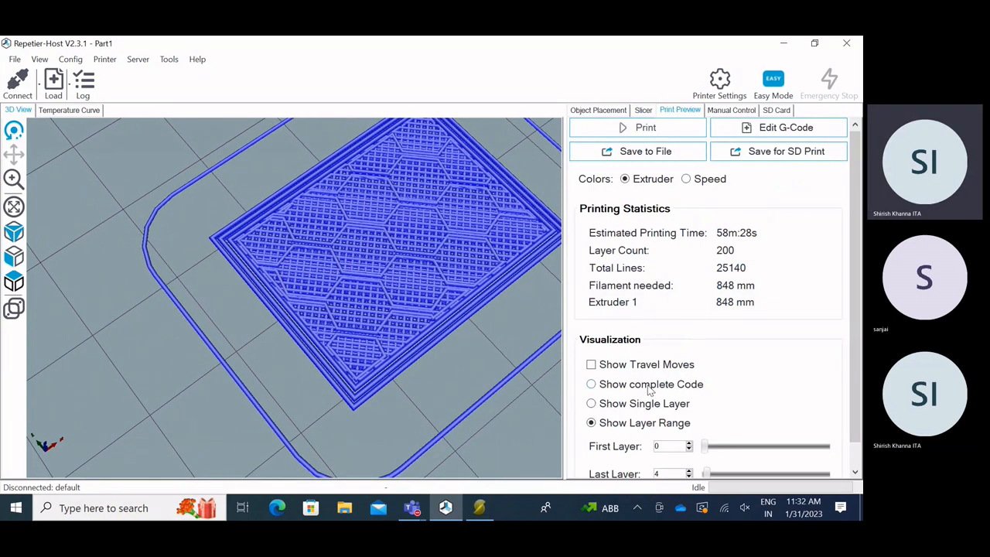
Extend the previewed layer range to layers 0 through 60 and inspect the honeycomb cells from different distances and angles.
{"action": "mouse_move", "coordinate": [705, 447]}
{"action": "left_mouse_down"}
{"action": "mouse_move", "coordinate": [746, 447]}
{"action": "mouse_move", "coordinate": [704, 447]}
{"action": "left_mouse_up"}
{"action": "mouse_move", "coordinate": [743, 473]}
{"action": "left_mouse_down"}
{"action": "mouse_move", "coordinate": [721, 472]}
{"action": "mouse_move", "coordinate": [829, 469]}
{"action": "mouse_move", "coordinate": [740, 470]}
{"action": "left_mouse_up"}
{"action": "left_click_drag", "start_coordinate": [488, 372], "coordinate": [438, 363]}
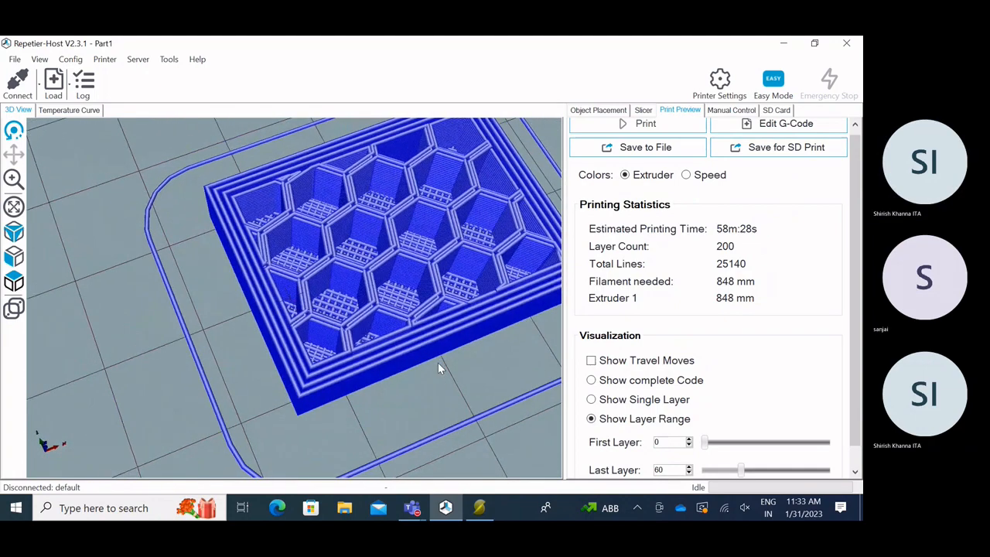
{"action": "scroll", "coordinate": [317, 364], "scroll_direction": "down", "scroll_amount": 8}
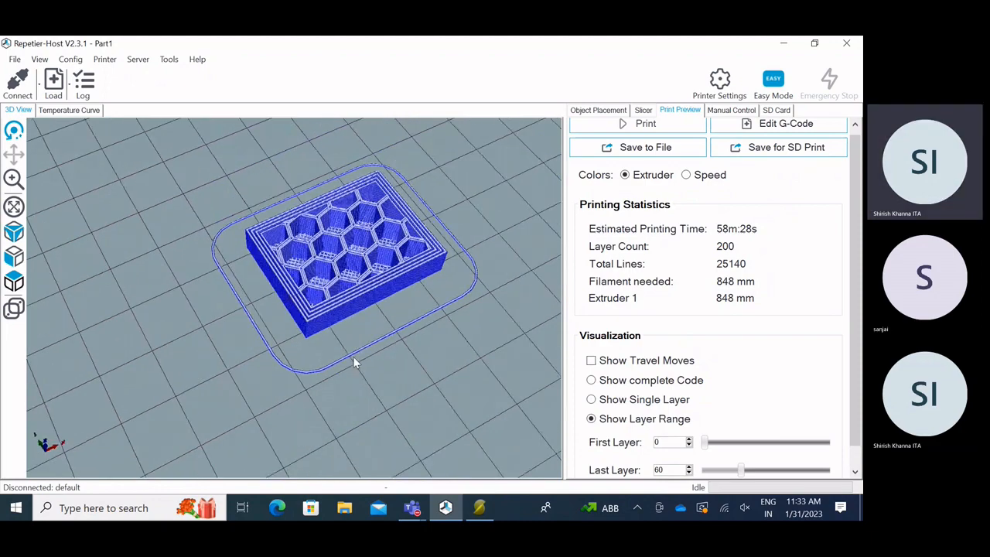
{"action": "scroll", "coordinate": [354, 360], "scroll_direction": "up", "scroll_amount": 8}
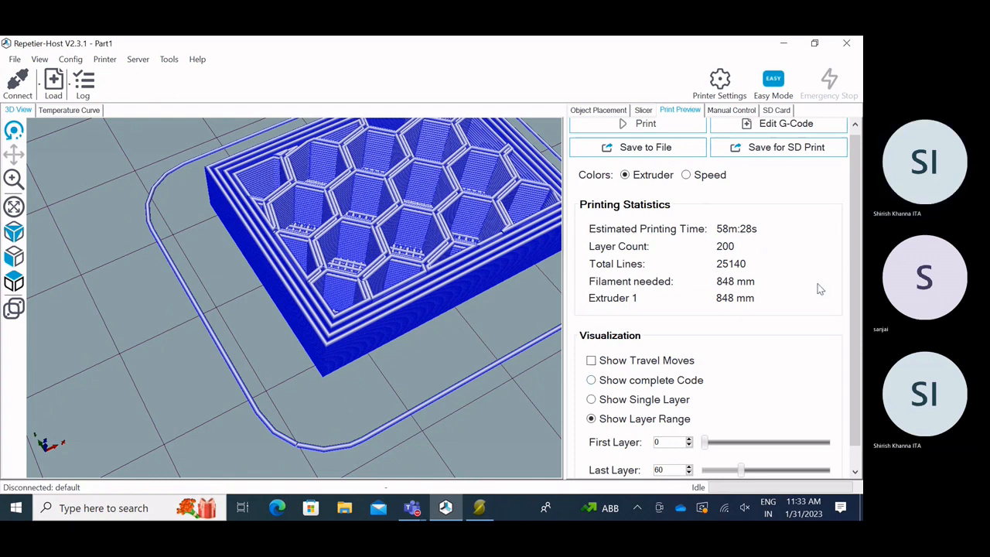
Review the Slic3r settings, including the available print setting profiles and the override options.
{"action": "left_click", "coordinate": [642, 110]}
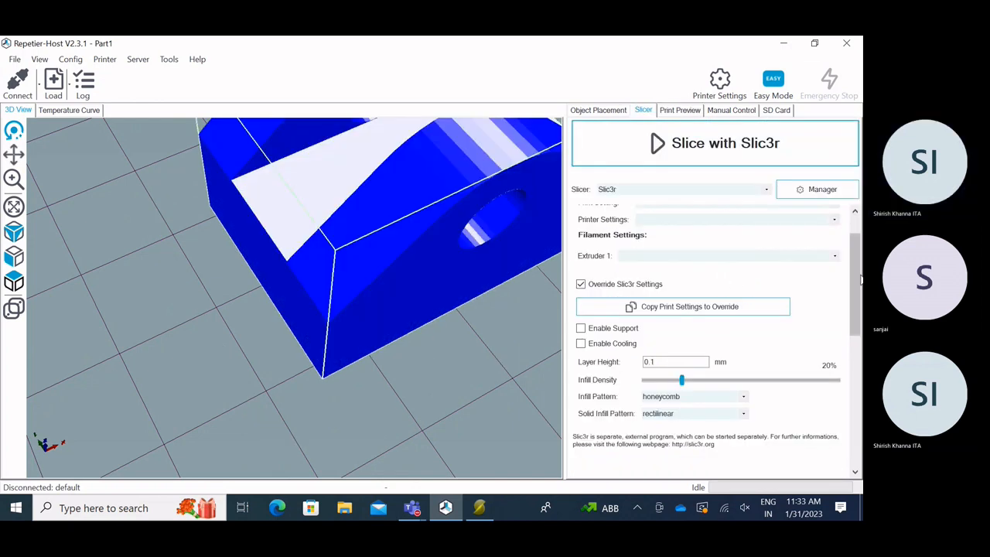
{"action": "scroll", "coordinate": [776, 249], "scroll_direction": "up", "scroll_amount": 2}
{"action": "left_click", "coordinate": [693, 249]}
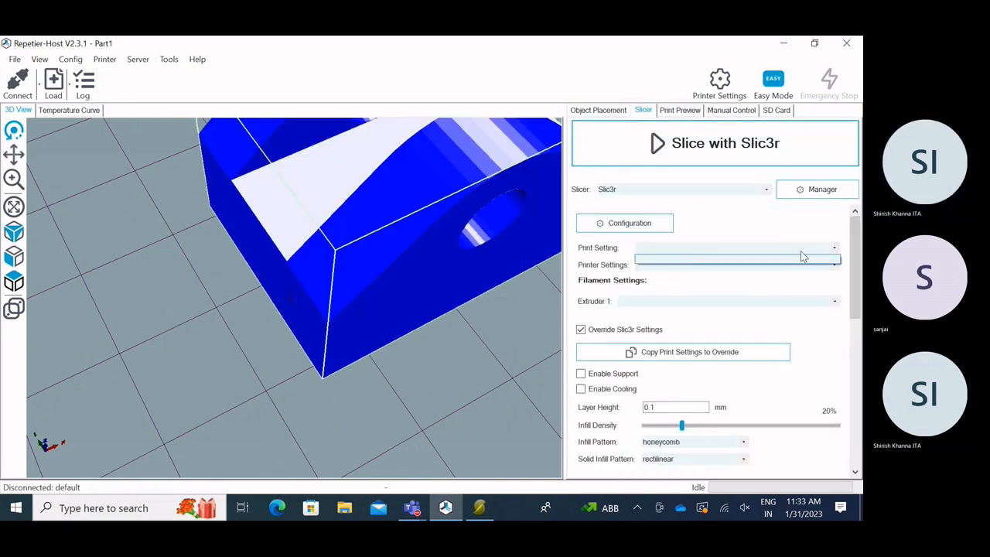
{"action": "left_click", "coordinate": [835, 248]}
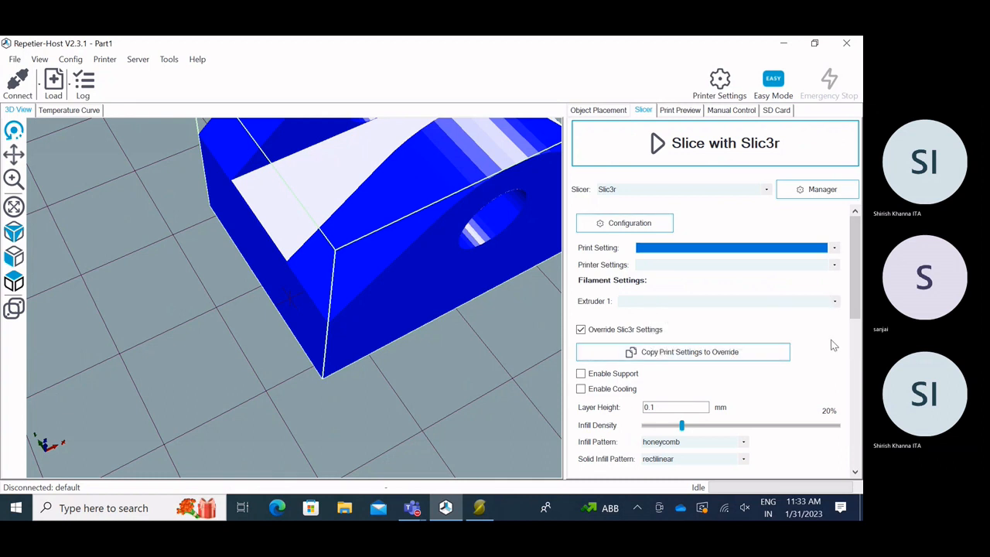
{"action": "left_click_drag", "start_coordinate": [850, 312], "coordinate": [857, 383]}
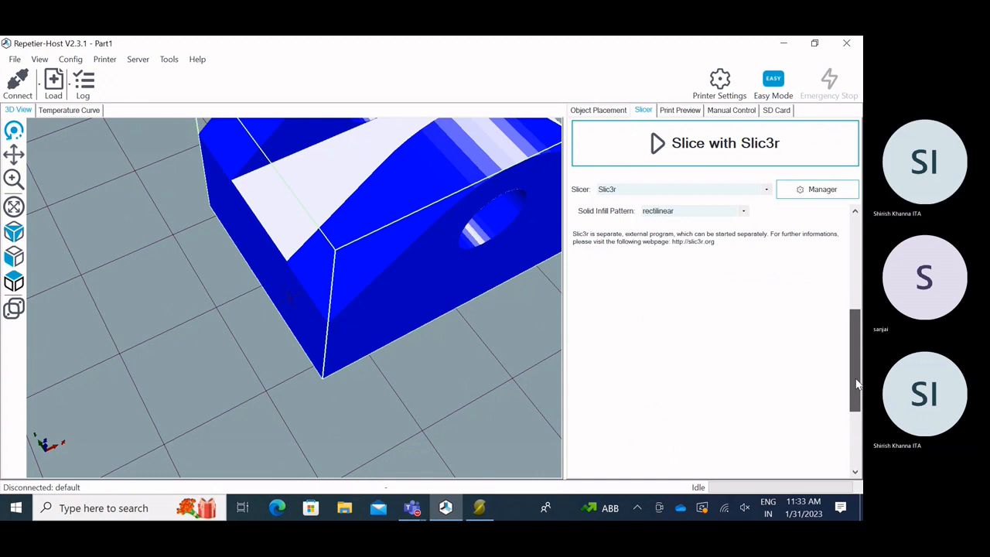
{"action": "left_click_drag", "start_coordinate": [856, 383], "coordinate": [855, 294]}
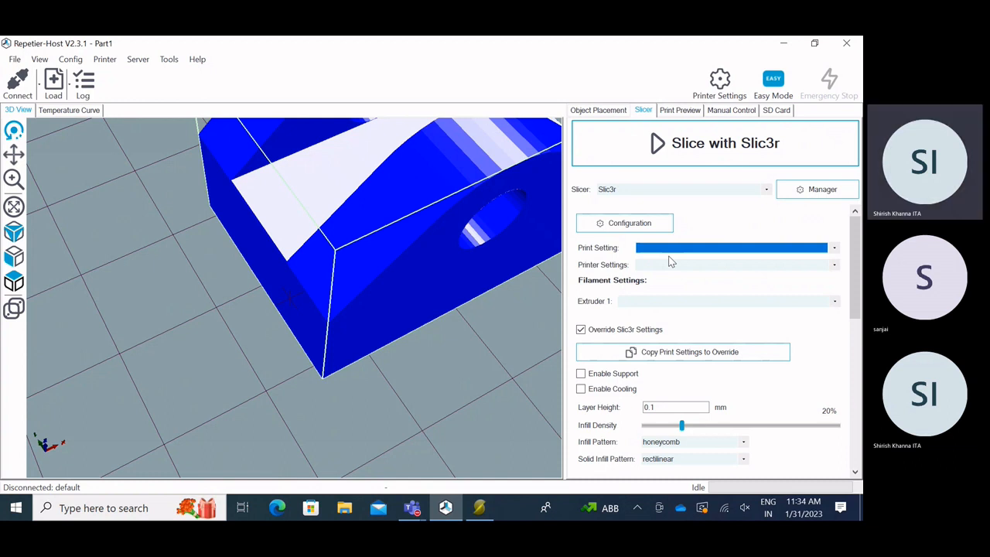
Open the Slic3r configuration wizard and accept RepRap (Marlin/Sprinter) as the G-code flavor.
{"action": "left_click", "coordinate": [663, 224]}
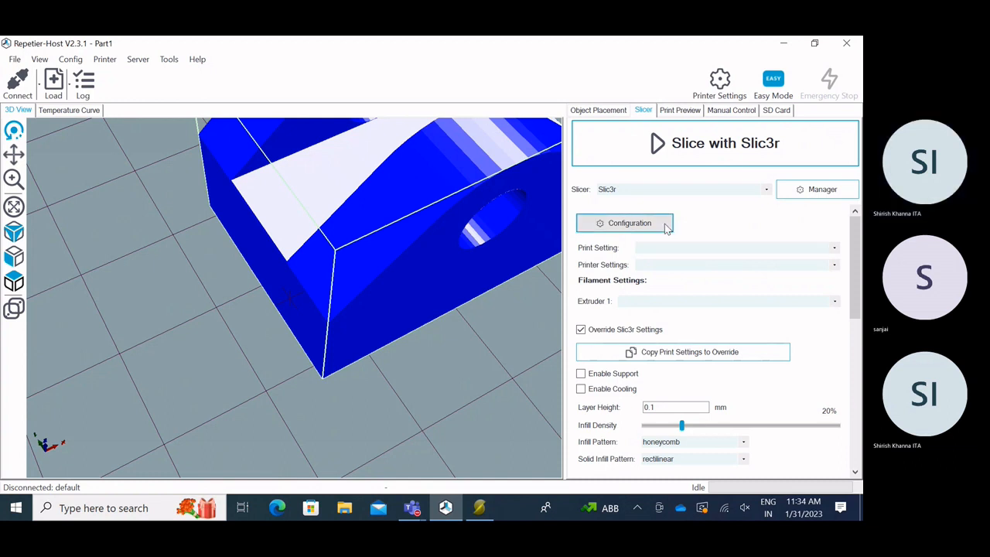
{"action": "left_click_drag", "start_coordinate": [307, 149], "coordinate": [365, 121]}
{"action": "left_click", "coordinate": [656, 345]}
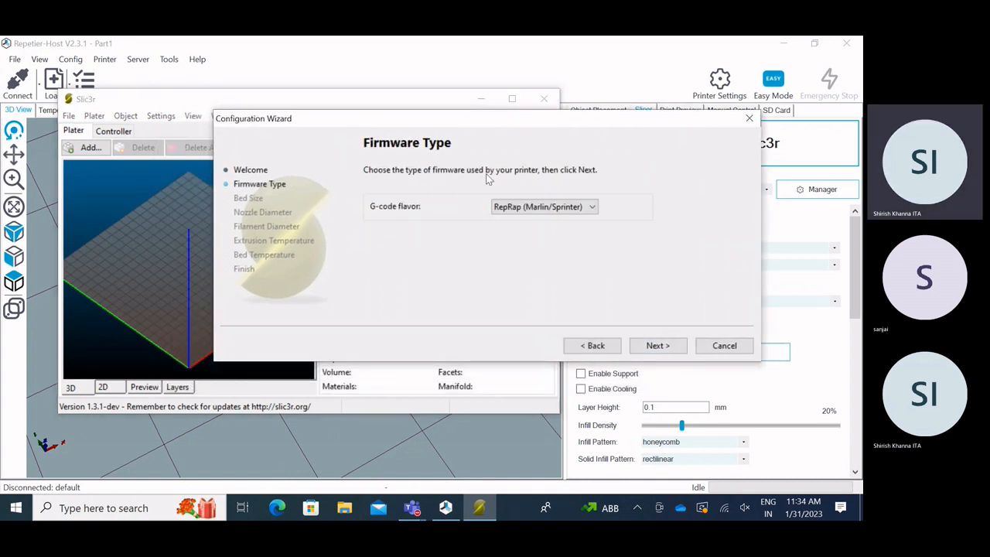
{"action": "mouse_move", "coordinate": [425, 206]}
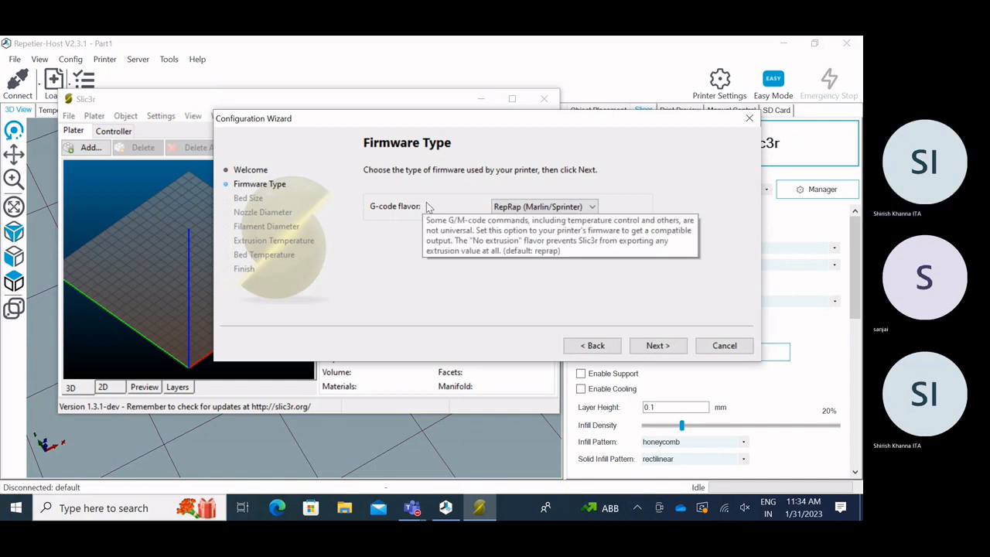
{"action": "left_click_drag", "start_coordinate": [524, 118], "coordinate": [358, 198]}
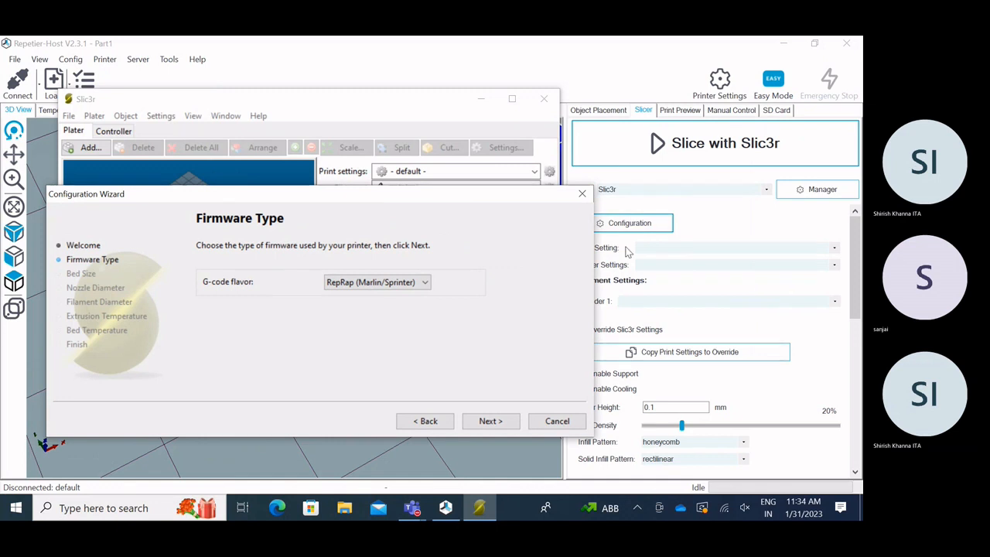
{"action": "left_click_drag", "start_coordinate": [418, 199], "coordinate": [501, 172]}
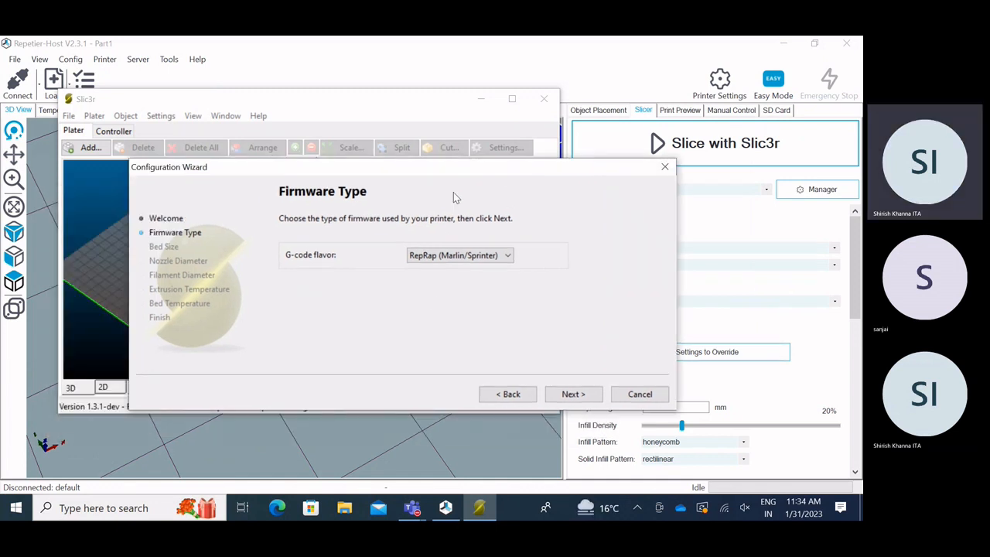
{"action": "left_click", "coordinate": [577, 395]}
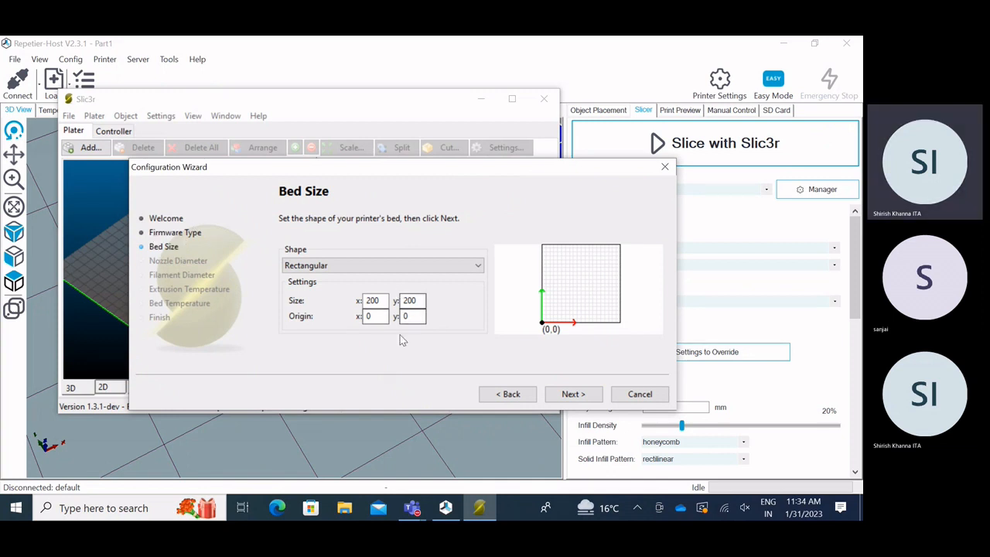
Check the rectangular bed's X and Y dimensions and accept the 200 by 200 size.
{"action": "double_click", "coordinate": [373, 300]}
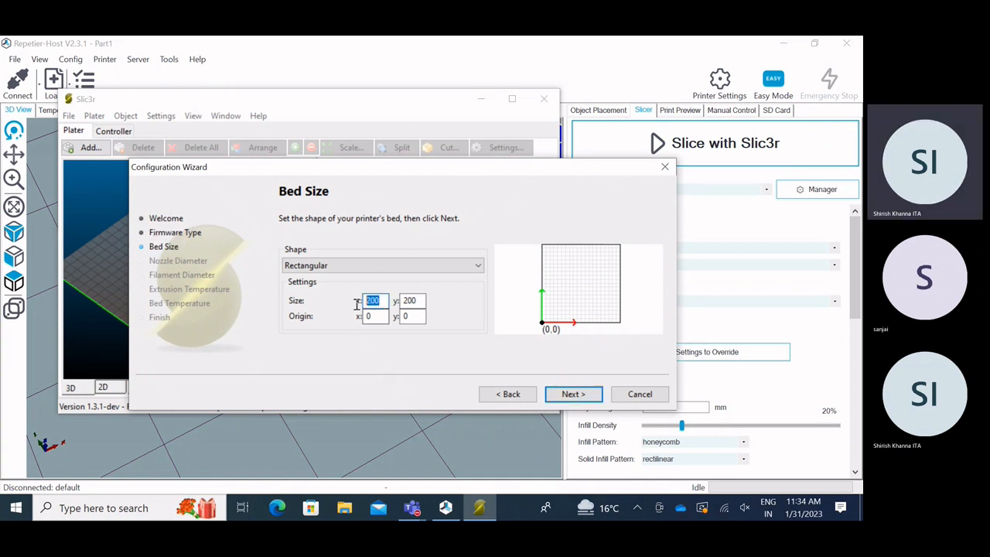
{"action": "double_click", "coordinate": [411, 300]}
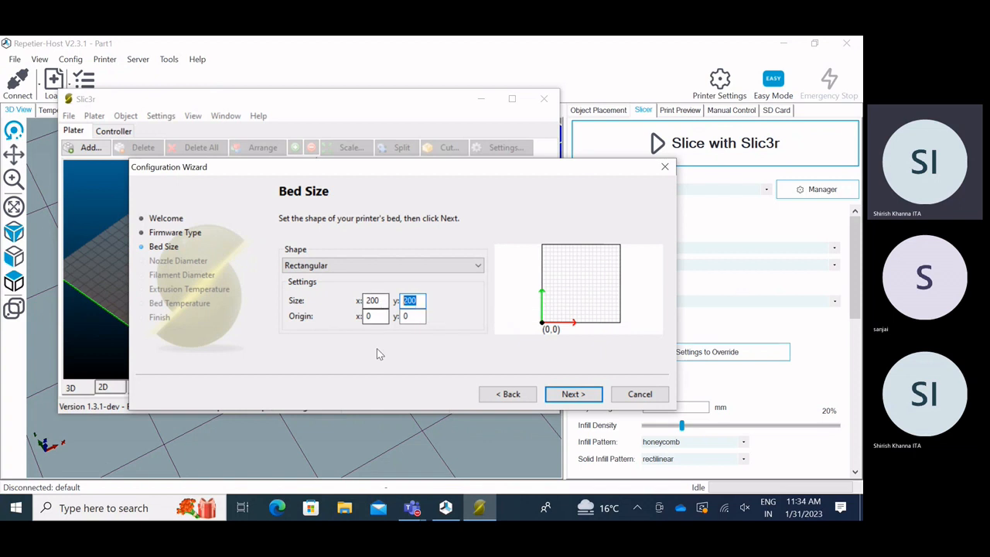
{"action": "left_click", "coordinate": [572, 394]}
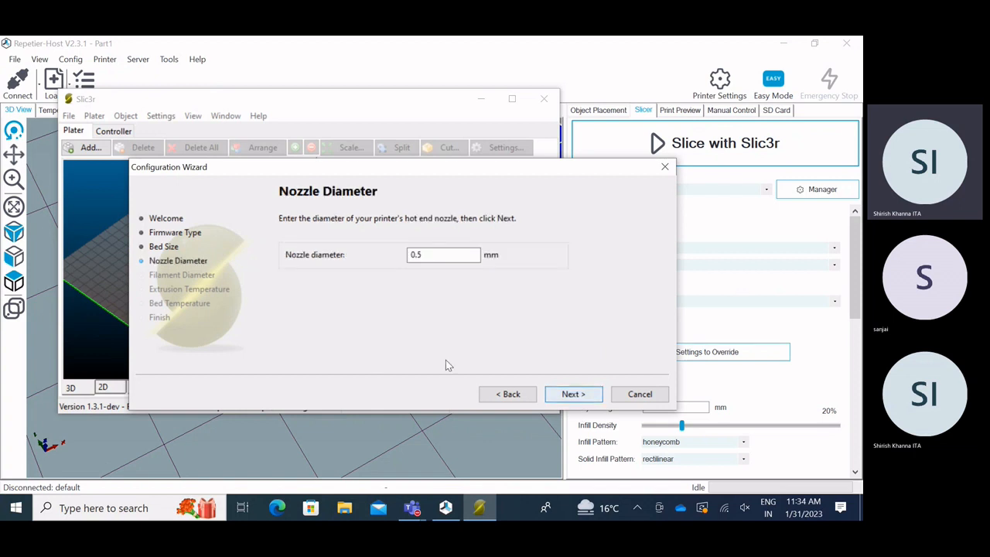
Set the nozzle diameter to 0.4 mm and the filament diameter to 1.75 mm in the configuration wizard.
{"action": "double_click", "coordinate": [438, 254]}
{"action": "key", "text": "BackSpace"}
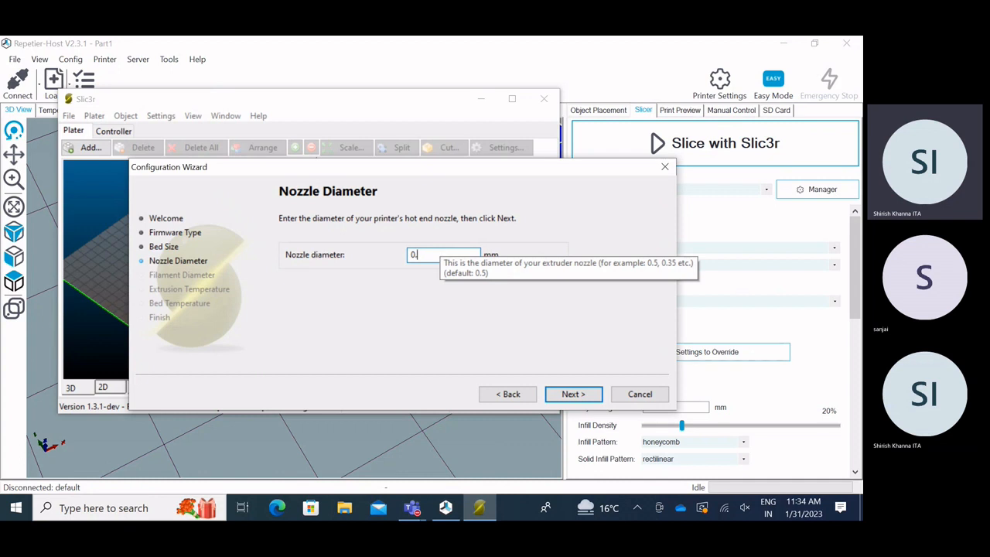
{"action": "type", "text": "4"}
{"action": "left_click", "coordinate": [561, 392]}
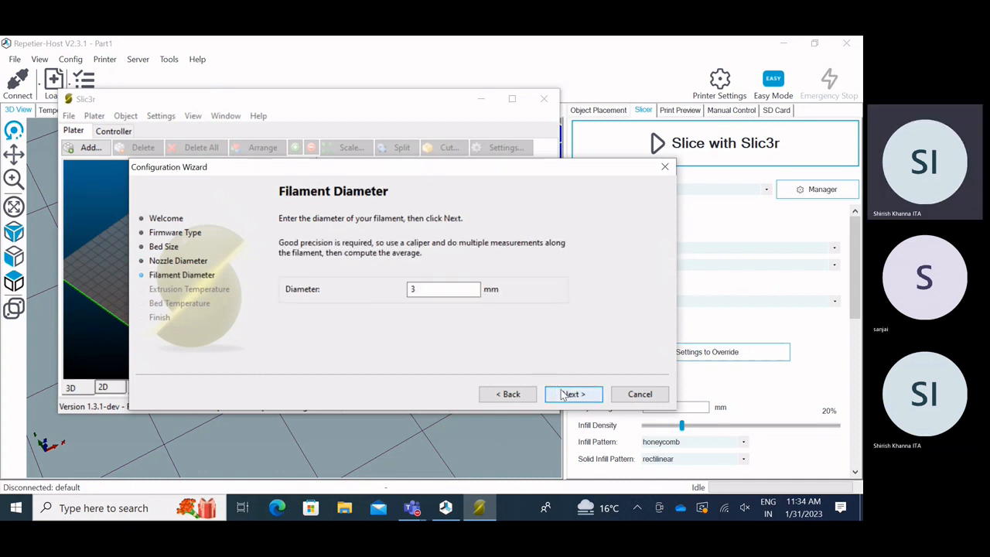
{"action": "double_click", "coordinate": [425, 289]}
{"action": "type", "text": "1.75"}
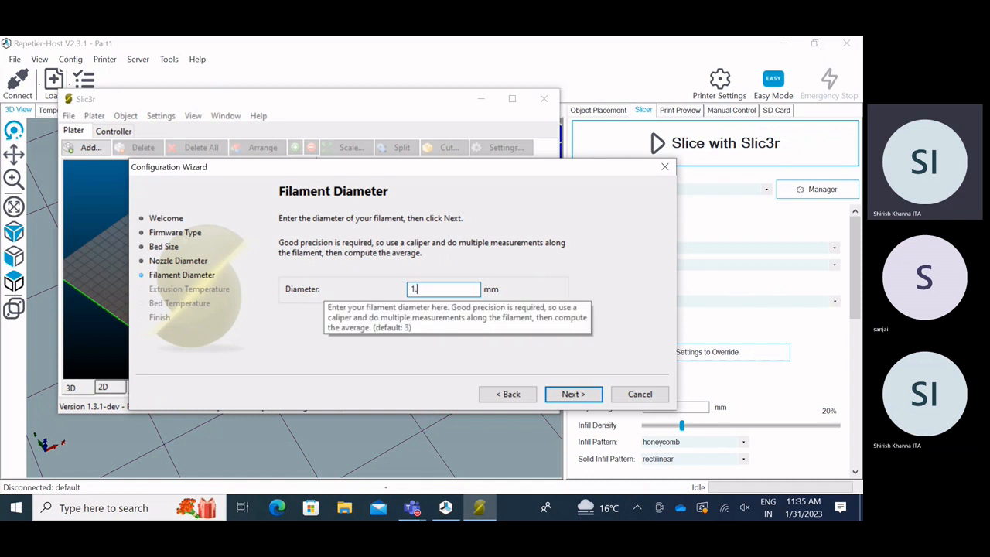
{"action": "left_click", "coordinate": [576, 395]}
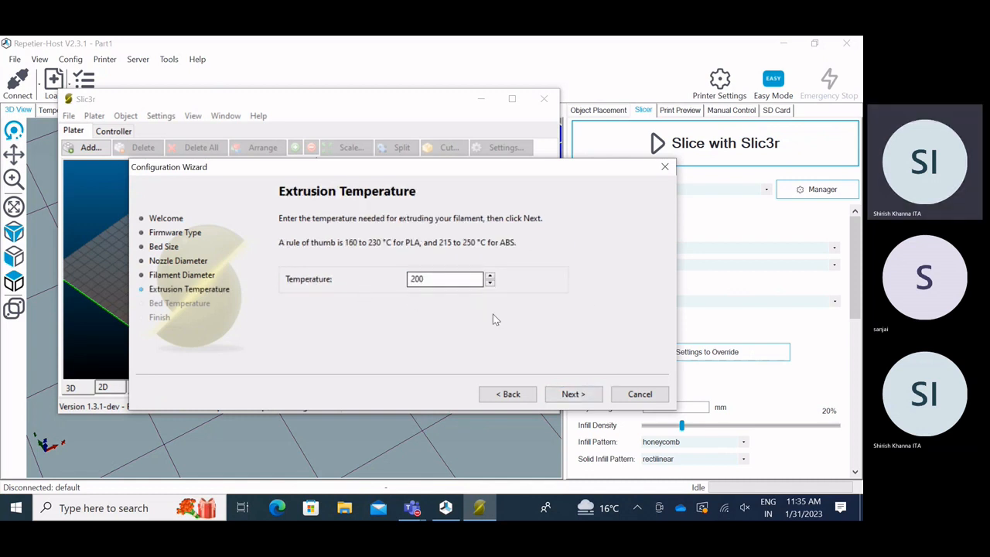
Accept the 200 °C extrusion temperature, set the bed temperature to 60 °C, and finish the configuration wizard, closing Slic3r.
{"action": "left_click", "coordinate": [573, 395]}
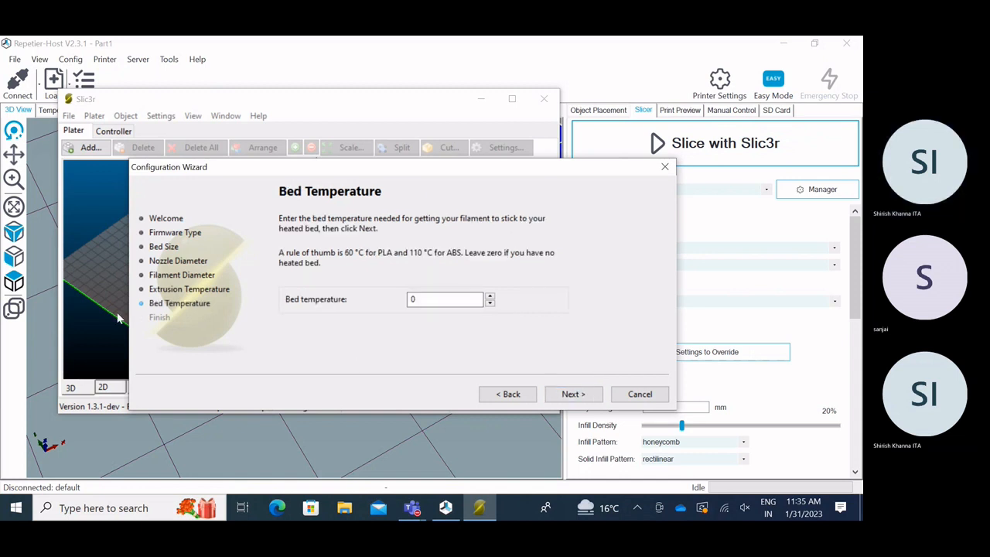
{"action": "double_click", "coordinate": [431, 299]}
{"action": "key", "text": "BackSpace"}
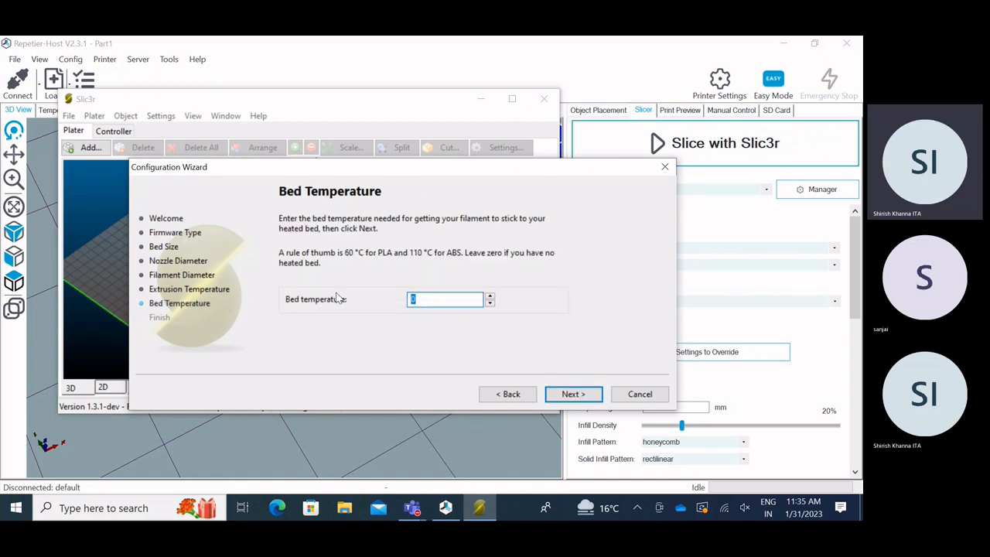
{"action": "type", "text": "60"}
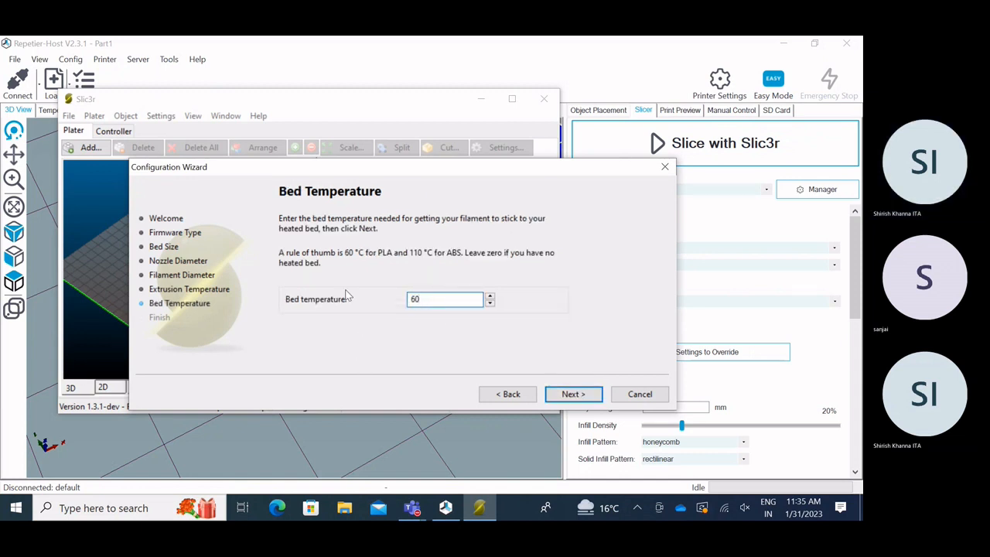
{"action": "left_click", "coordinate": [576, 395]}
{"action": "left_click", "coordinate": [574, 394]}
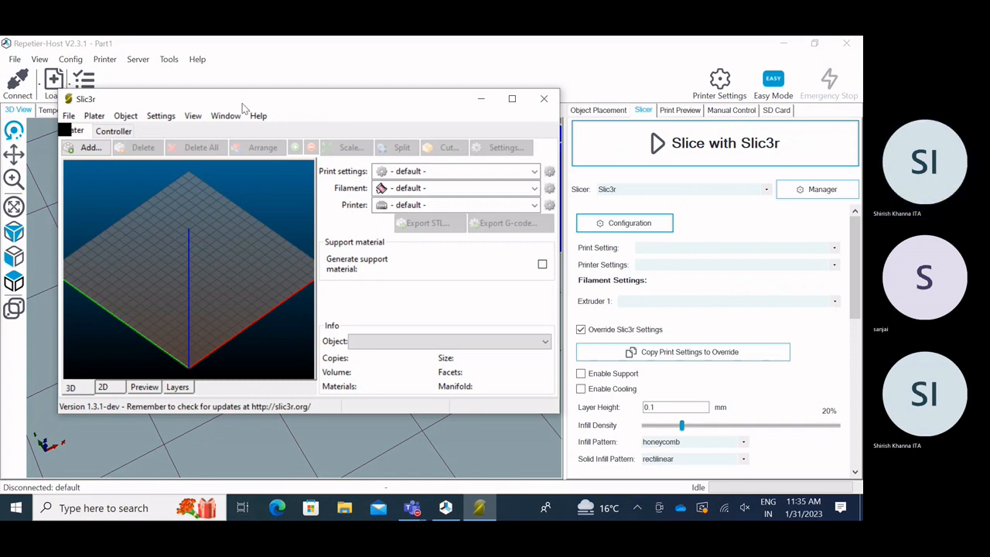
{"action": "key", "text": "alt+F4"}
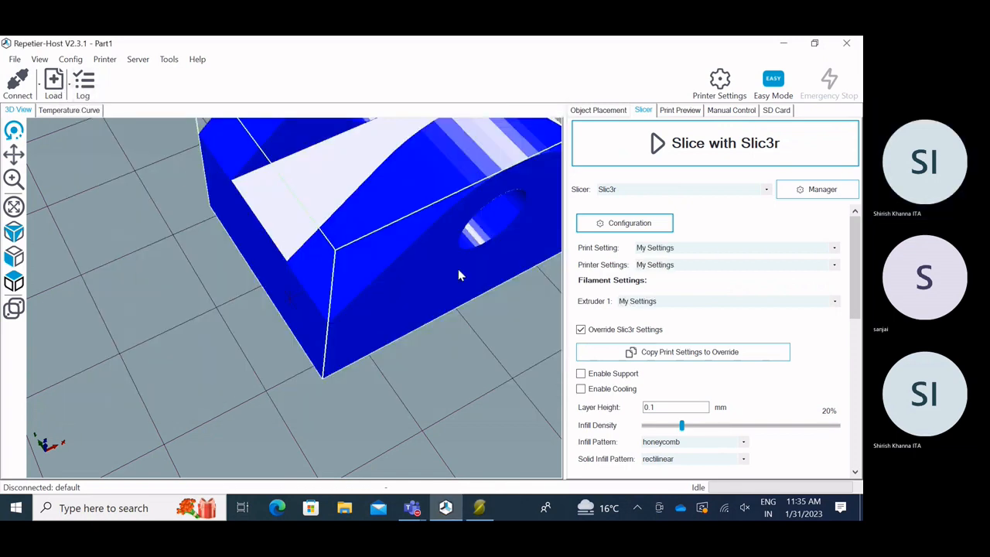
Choose My Settings for both the print setting and the printer settings in the slicer options.
{"action": "left_click", "coordinate": [685, 248]}
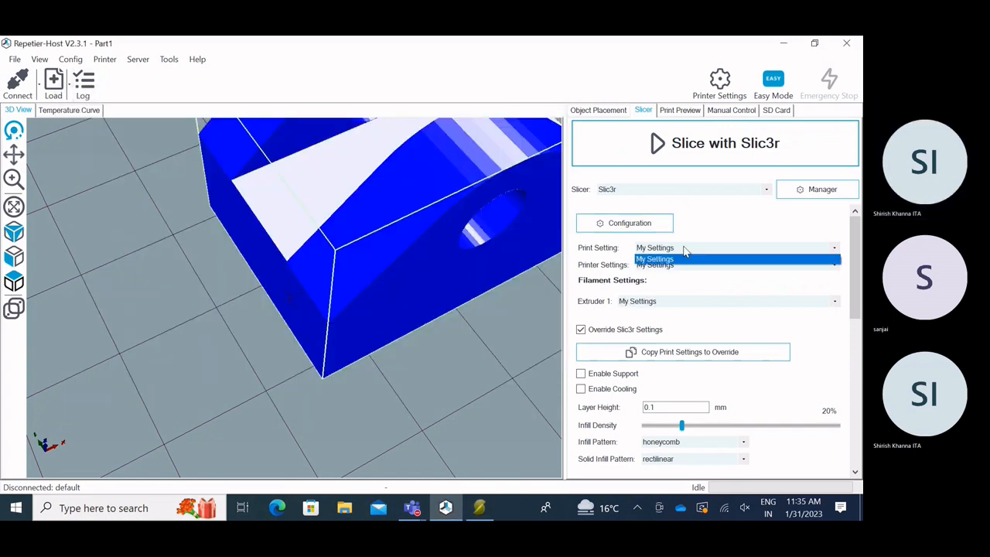
{"action": "left_click", "coordinate": [684, 255]}
{"action": "left_click", "coordinate": [683, 265]}
{"action": "left_click", "coordinate": [680, 272]}
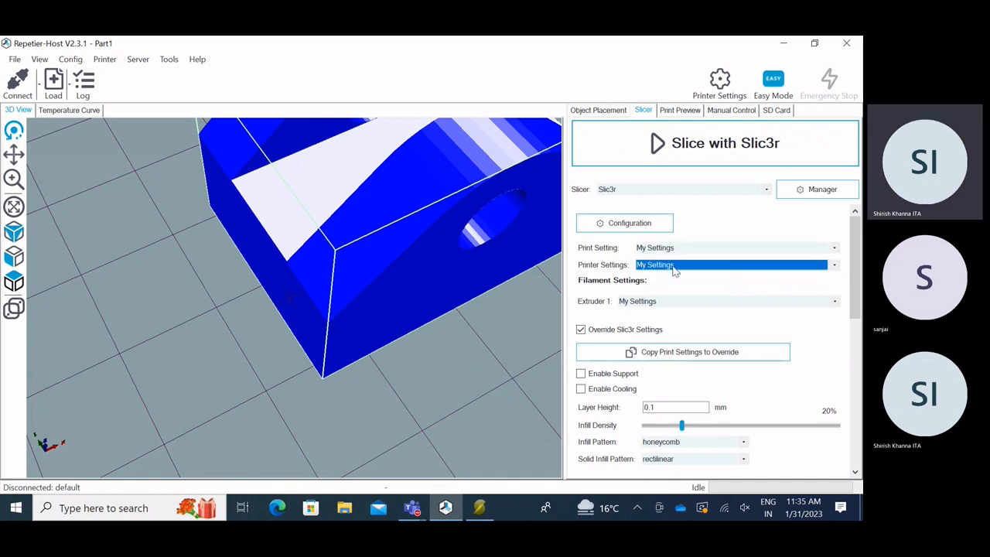
Reopen the Slic3r configuration and show the layer and perimeter print settings in a maximized window.
{"action": "left_click", "coordinate": [630, 222]}
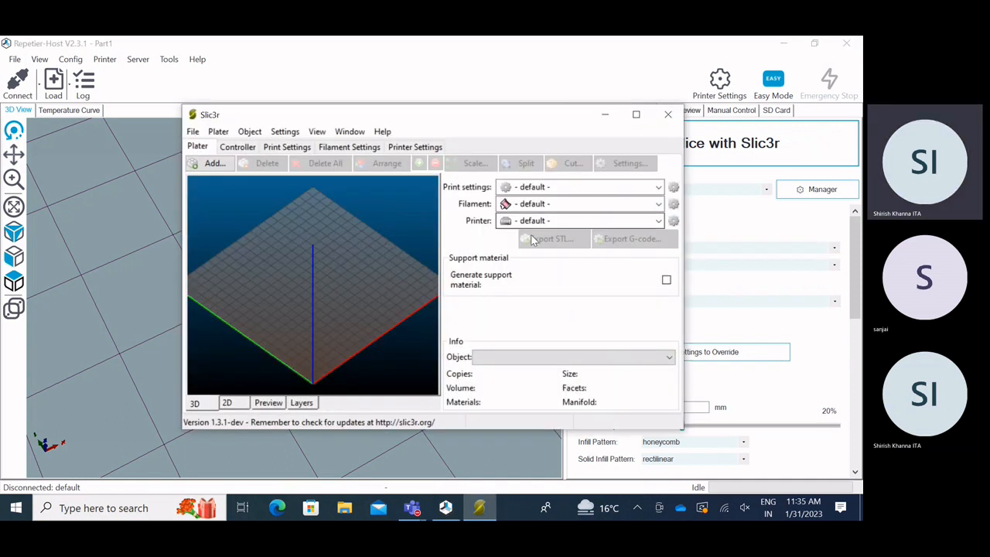
{"action": "left_click_drag", "start_coordinate": [350, 120], "coordinate": [214, 138]}
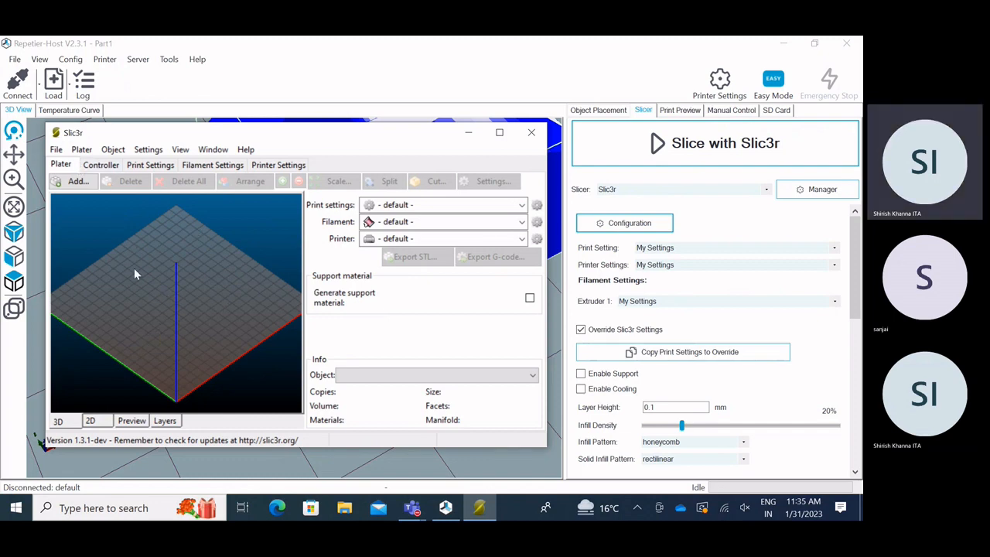
{"action": "left_click_drag", "start_coordinate": [219, 132], "coordinate": [413, 129]}
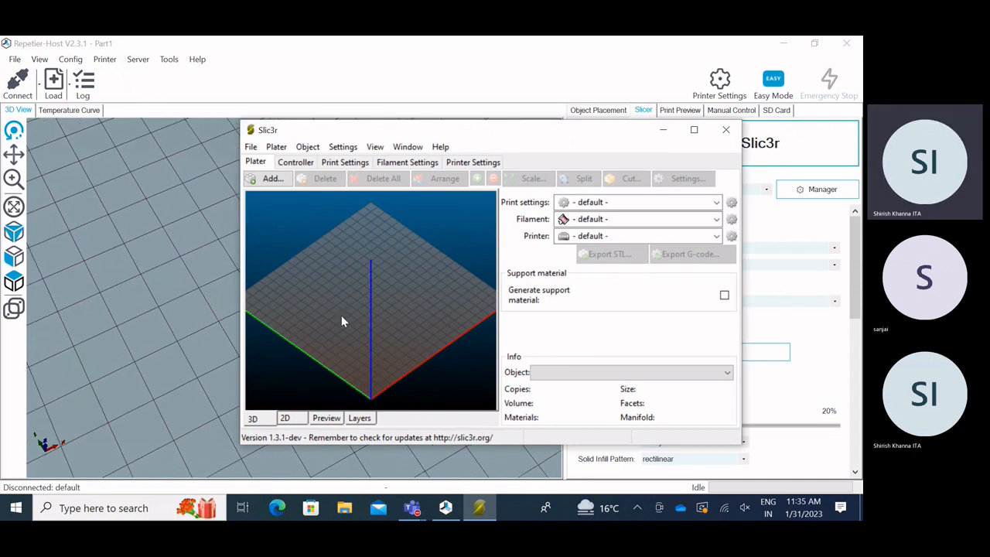
{"action": "left_click", "coordinate": [347, 162]}
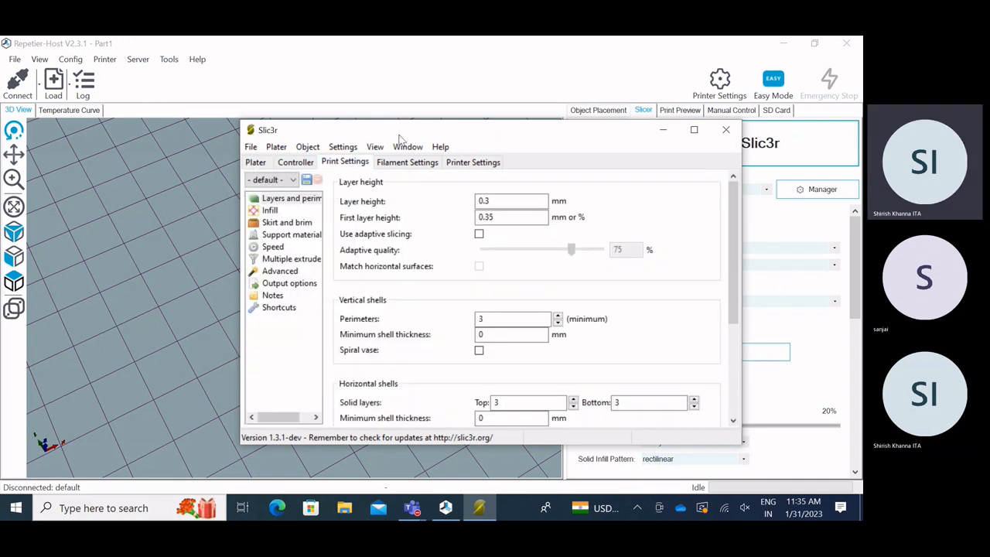
{"action": "left_click_drag", "start_coordinate": [409, 135], "coordinate": [248, 122]}
{"action": "left_click", "coordinate": [532, 118]}
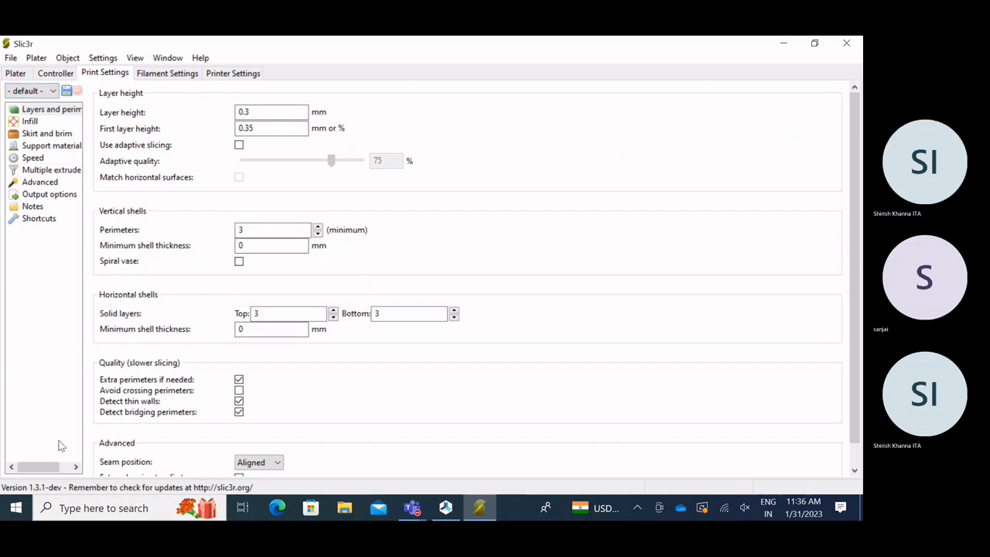
{"action": "mouse_move", "coordinate": [45, 466]}
{"action": "left_mouse_down"}
{"action": "mouse_move", "coordinate": [60, 471]}
{"action": "mouse_move", "coordinate": [40, 471]}
{"action": "left_mouse_up"}
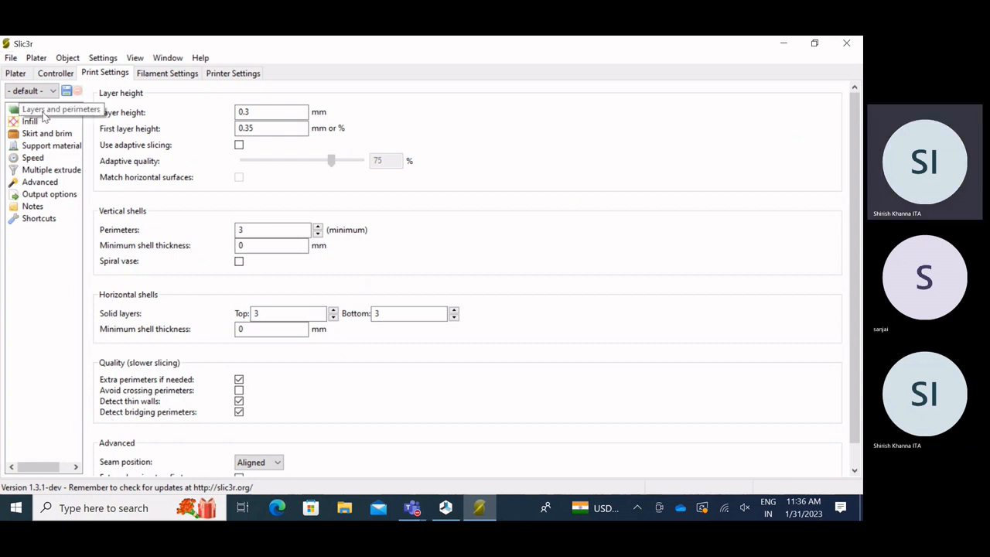
Set the layer height to 0.1 mm in the print settings.
{"action": "left_click", "coordinate": [267, 113]}
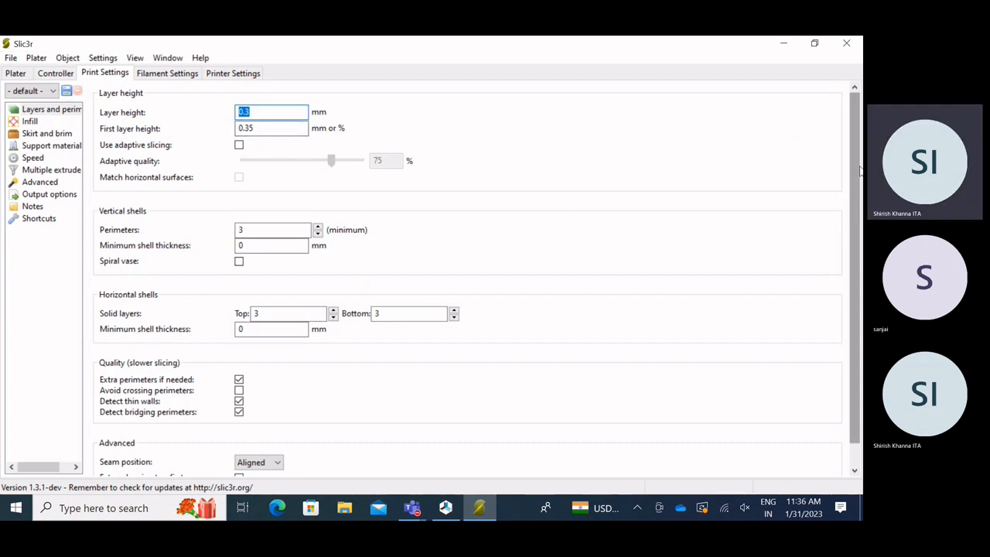
{"action": "left_click", "coordinate": [266, 112]}
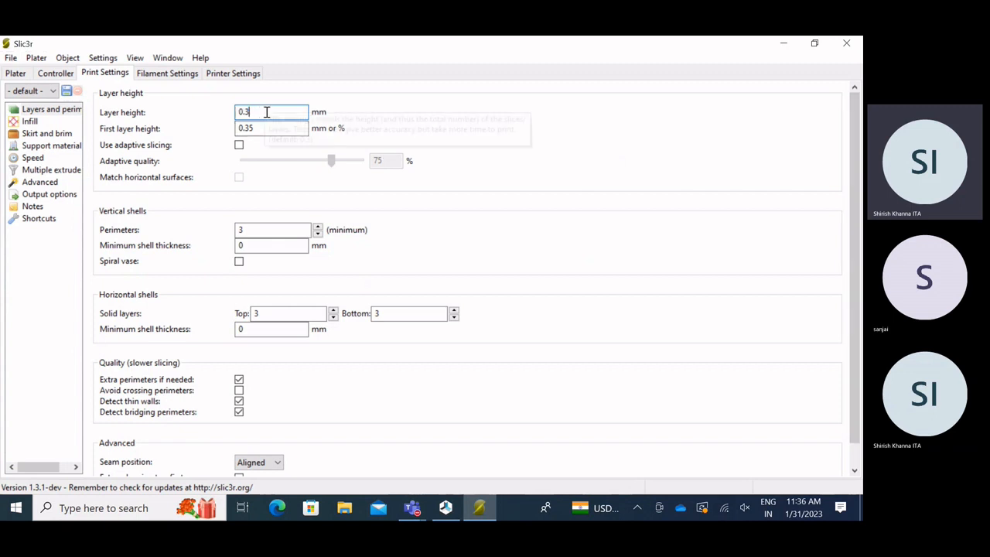
{"action": "key", "text": "BackSpace"}
{"action": "type", "text": "1"}
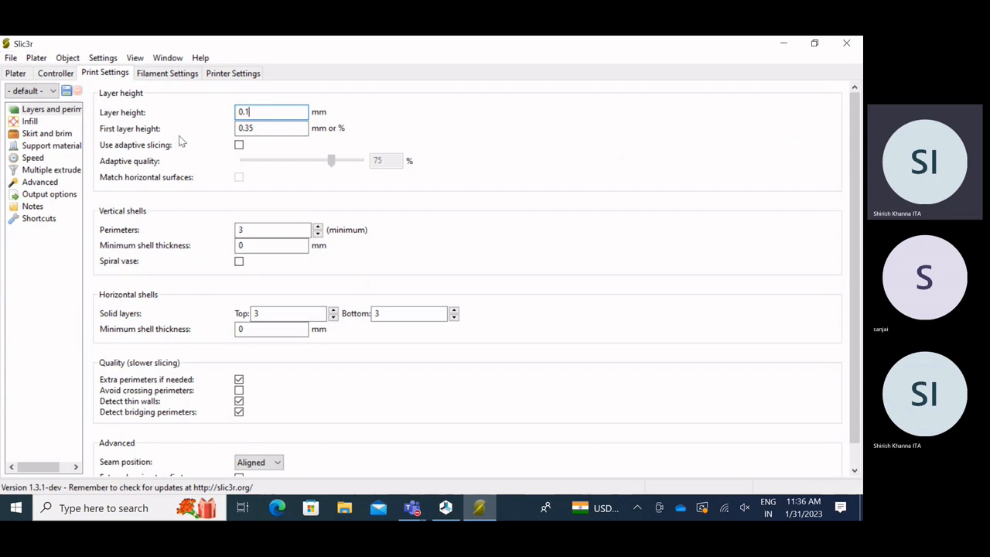
{"action": "left_click", "coordinate": [261, 128]}
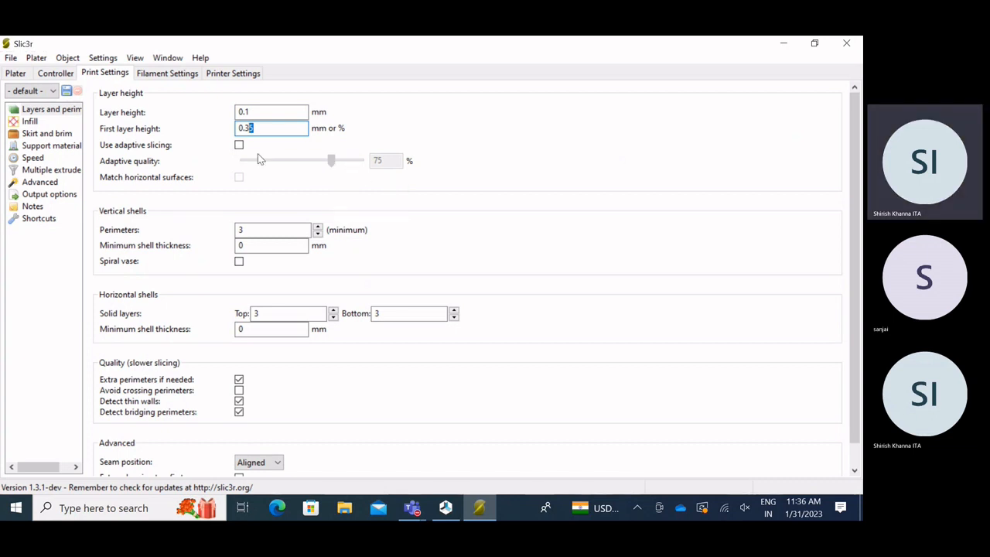
Try adaptive slicing with its quality at 80 % and 75 %, and turn it off again.
{"action": "left_click", "coordinate": [238, 145]}
{"action": "mouse_move", "coordinate": [330, 162]}
{"action": "left_mouse_down"}
{"action": "mouse_move", "coordinate": [321, 165]}
{"action": "mouse_move", "coordinate": [334, 166]}
{"action": "left_mouse_up"}
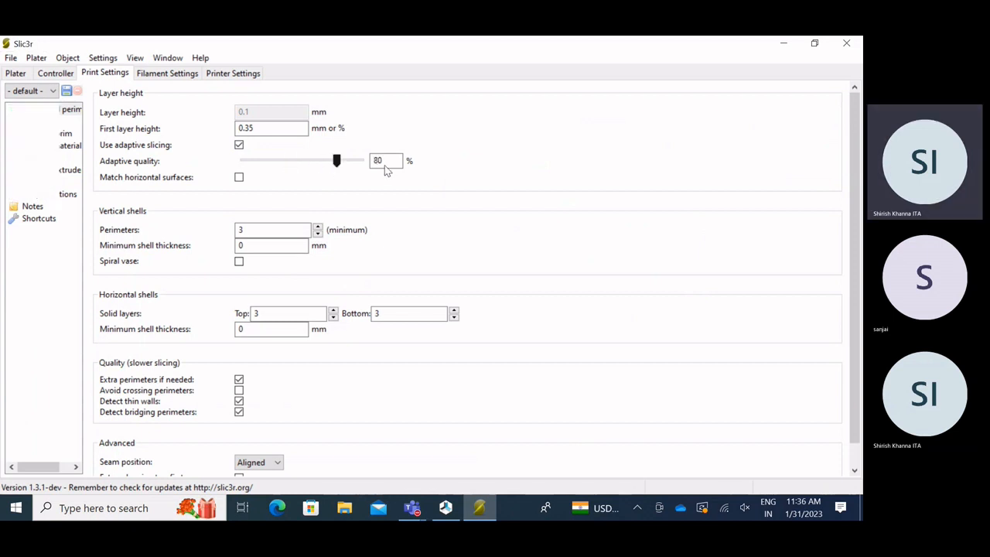
{"action": "type", "text": "75"}
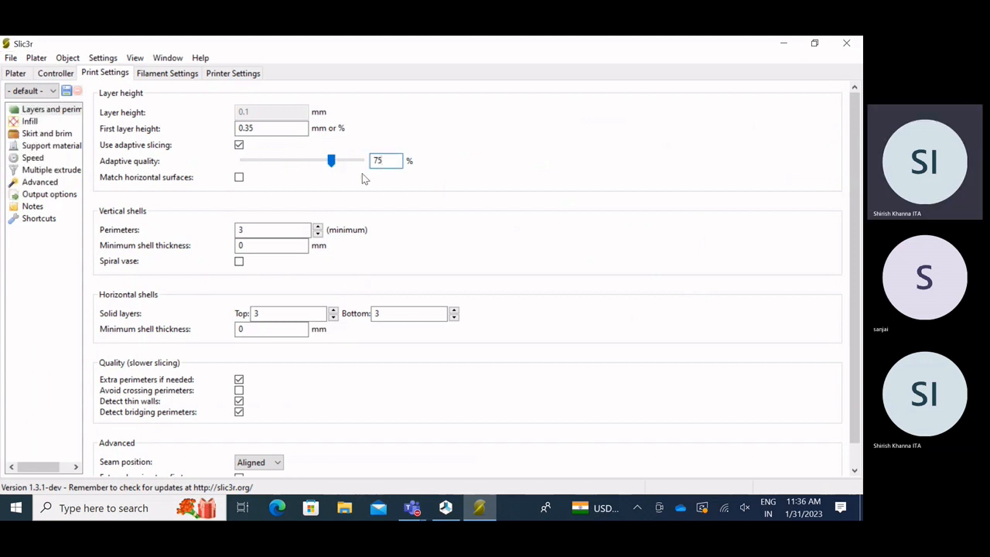
{"action": "left_click", "coordinate": [239, 145]}
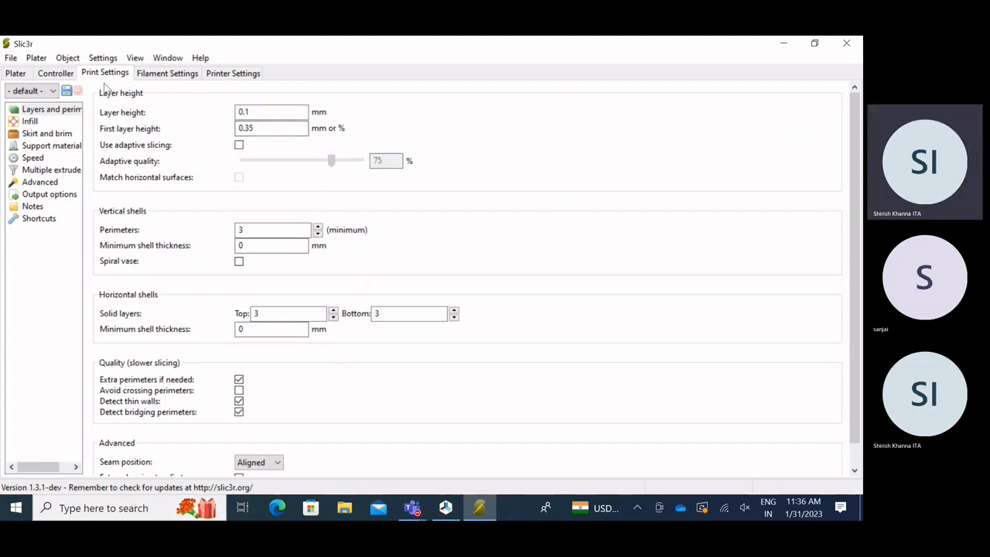
Examine the part on the bed in Repetier-Host from several angles and compare it with the first layer height setting in Slic3r.
{"action": "left_click", "coordinate": [793, 44]}
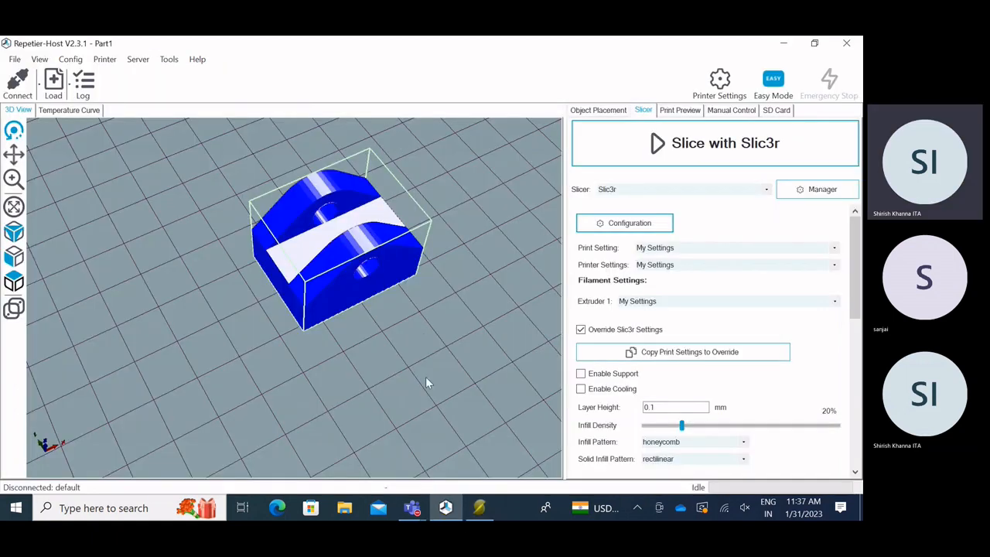
{"action": "left_click_drag", "start_coordinate": [425, 377], "coordinate": [335, 180]}
{"action": "scroll", "coordinate": [405, 337], "scroll_direction": "down", "scroll_amount": 3}
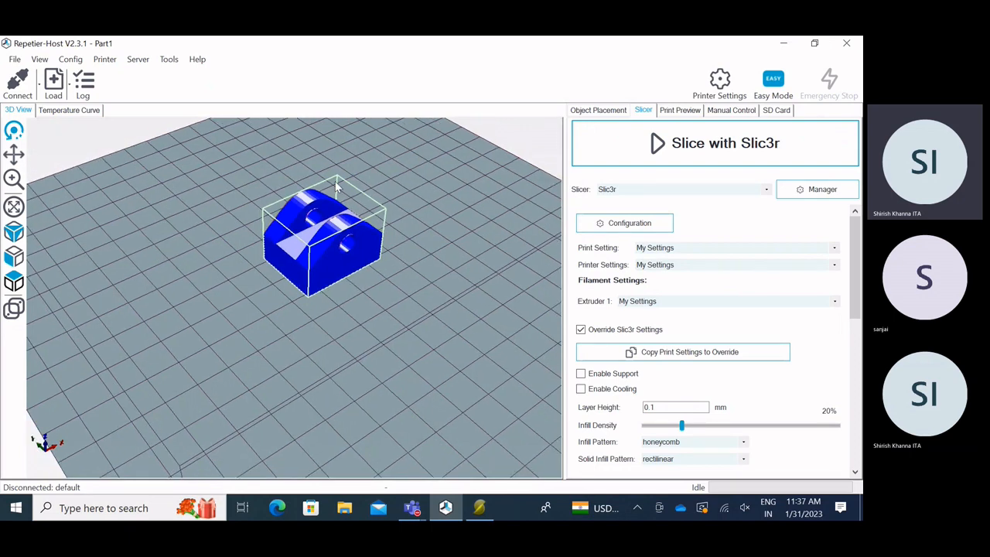
{"action": "scroll", "coordinate": [335, 181], "scroll_direction": "up", "scroll_amount": 2}
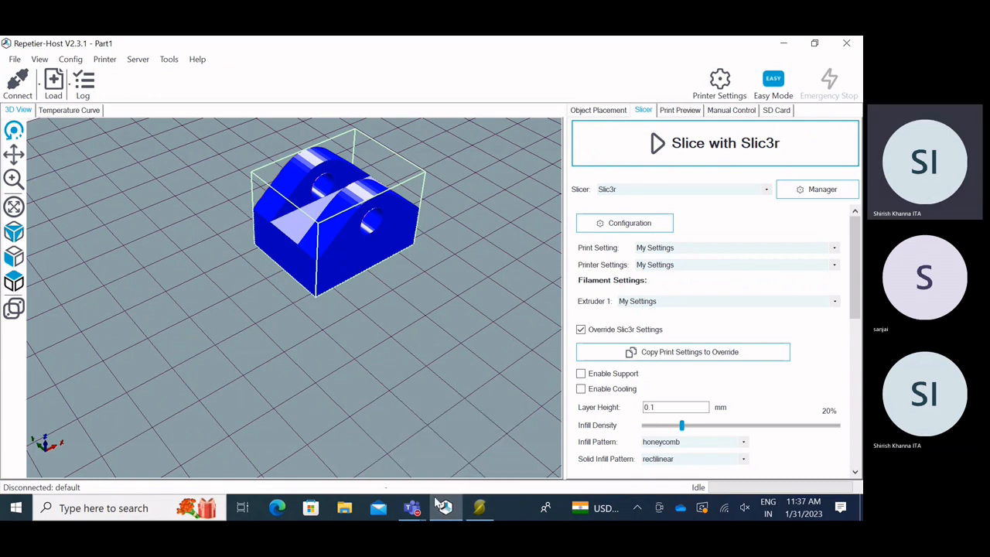
{"action": "left_click", "coordinate": [478, 507]}
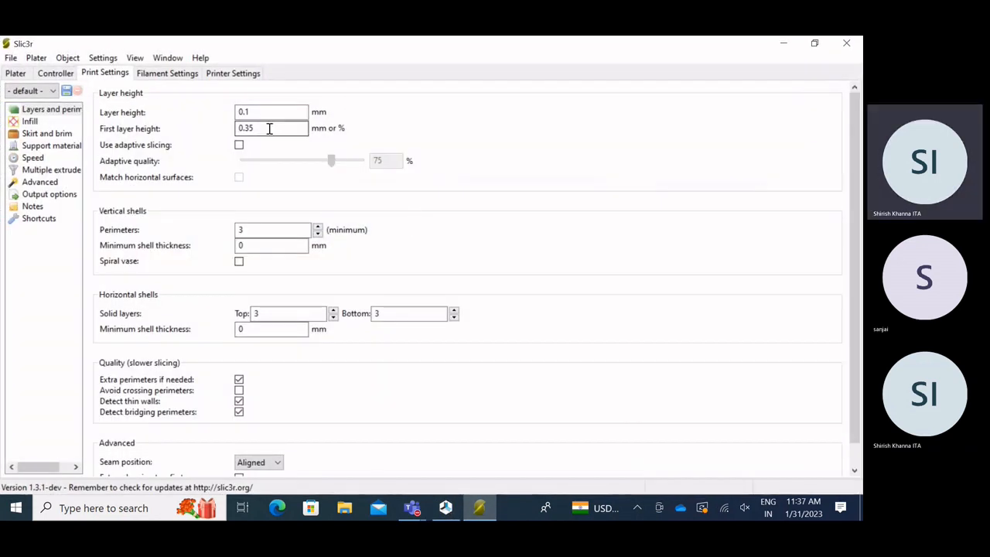
{"action": "left_click_drag", "start_coordinate": [270, 129], "coordinate": [225, 130]}
{"action": "left_click", "coordinate": [445, 508]}
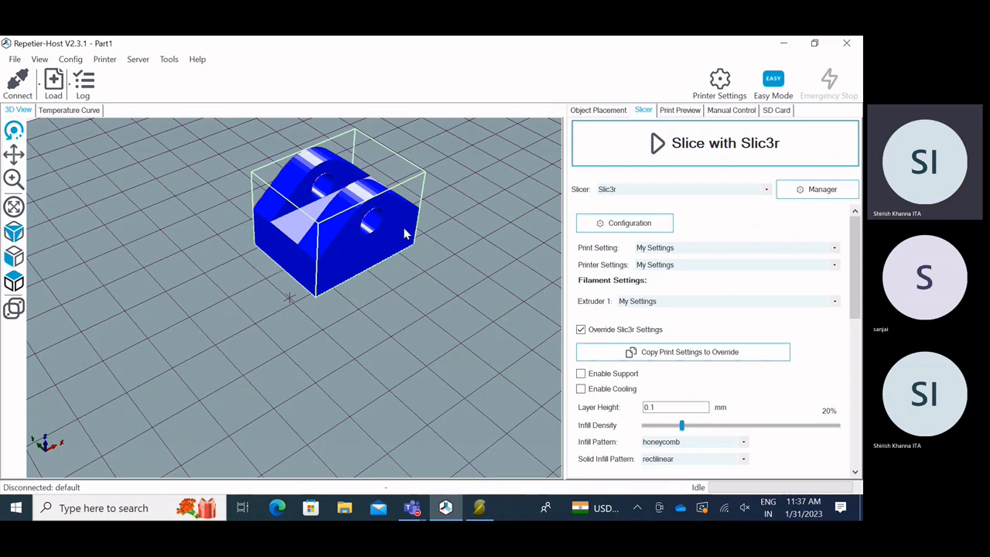
{"action": "left_click_drag", "start_coordinate": [427, 288], "coordinate": [326, 325]}
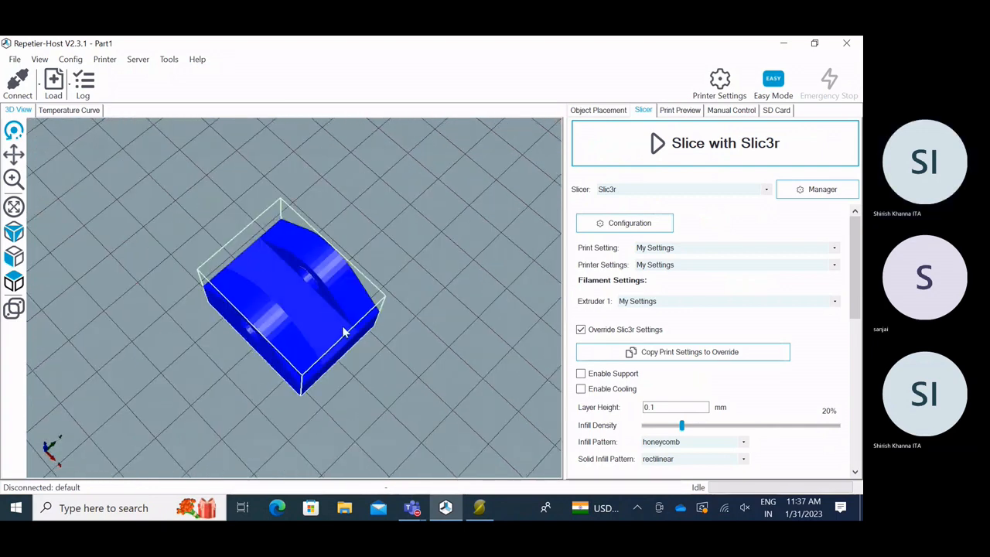
Return to Slic3r and review the perimeters, minimum shell thickness, and the top and bottom solid layer settings.
{"action": "left_click", "coordinate": [480, 508]}
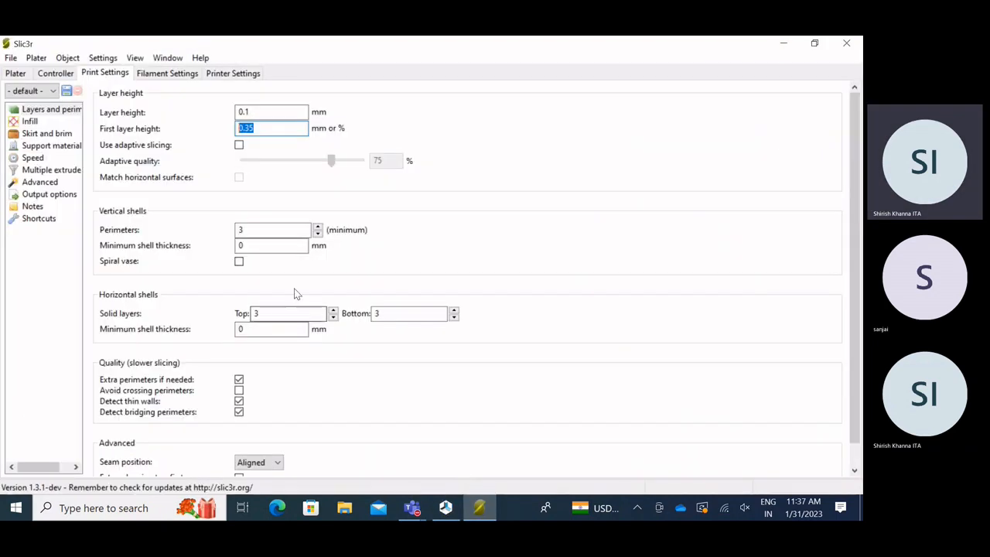
{"action": "left_click", "coordinate": [256, 230]}
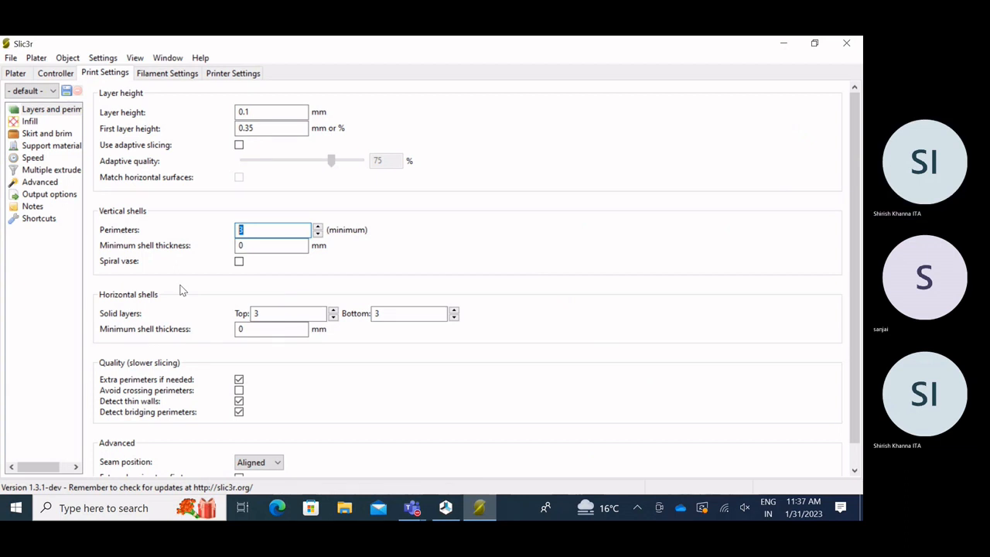
{"action": "left_click", "coordinate": [249, 246]}
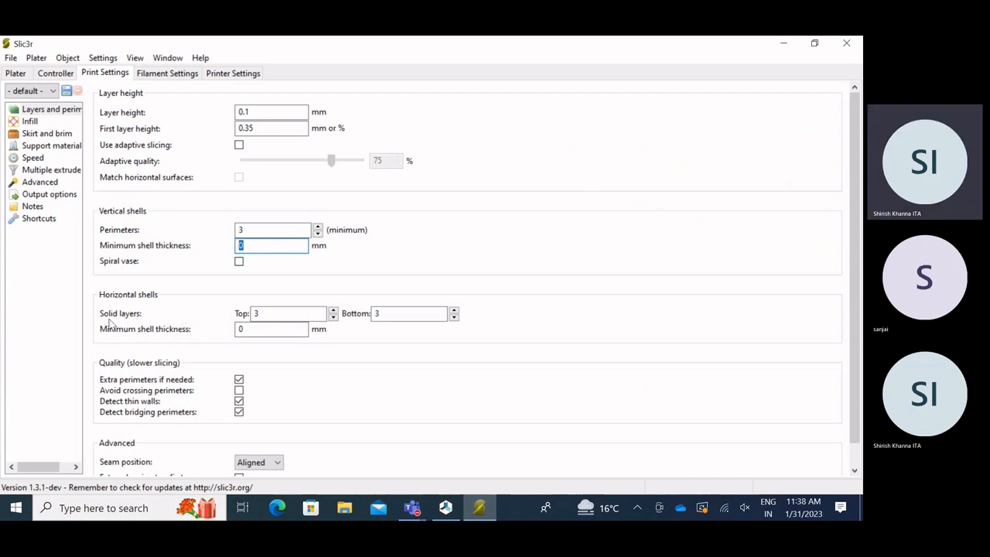
{"action": "left_click", "coordinate": [272, 313]}
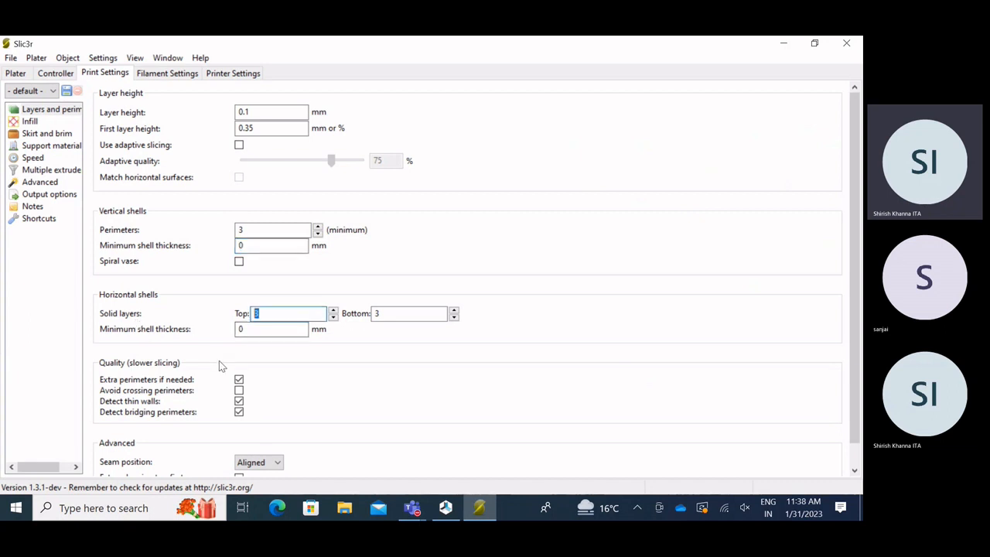
{"action": "left_click", "coordinate": [375, 313]}
{"action": "scroll", "coordinate": [347, 342], "scroll_direction": "down", "scroll_amount": 2}
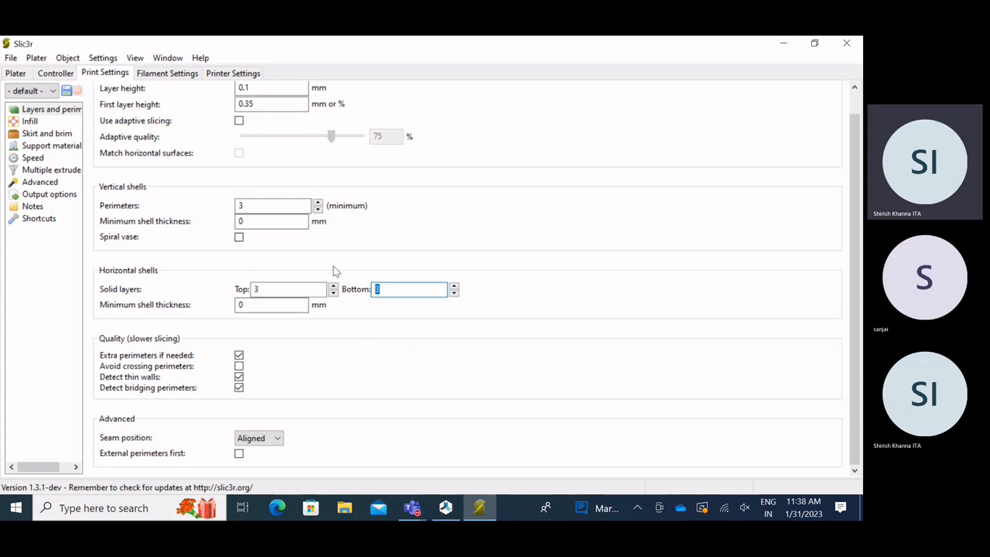
Set the first layer height to 0.3 mm and switch back to Repetier-Host.
{"action": "scroll", "coordinate": [259, 257], "scroll_direction": "up", "scroll_amount": 1}
{"action": "left_click", "coordinate": [291, 123]}
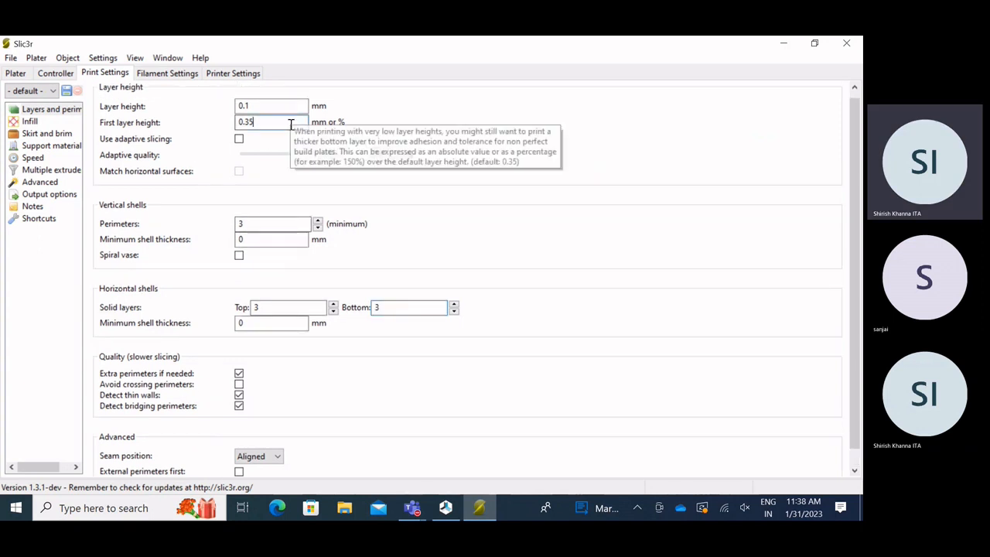
{"action": "key", "text": "BackSpace"}
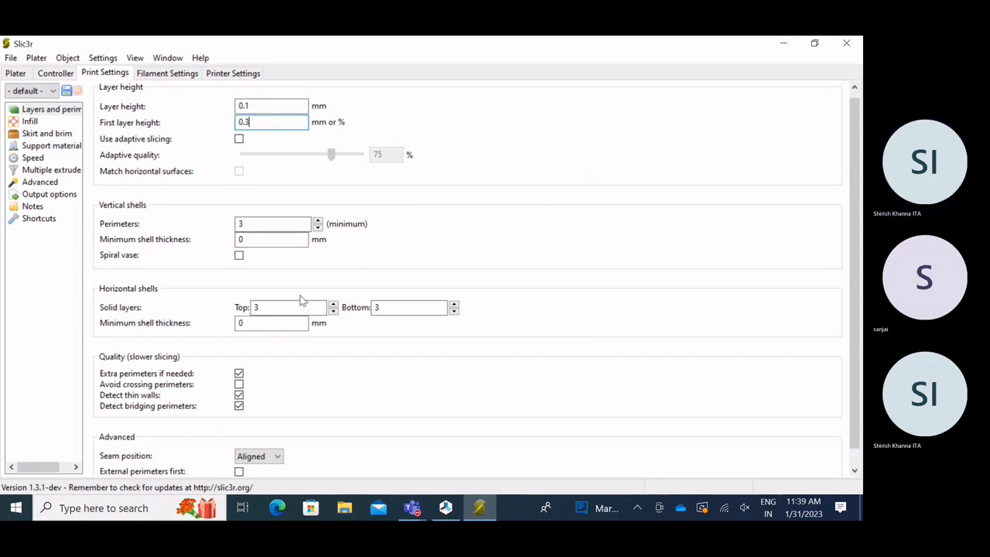
{"action": "scroll", "coordinate": [147, 374], "scroll_direction": "down", "scroll_amount": 1}
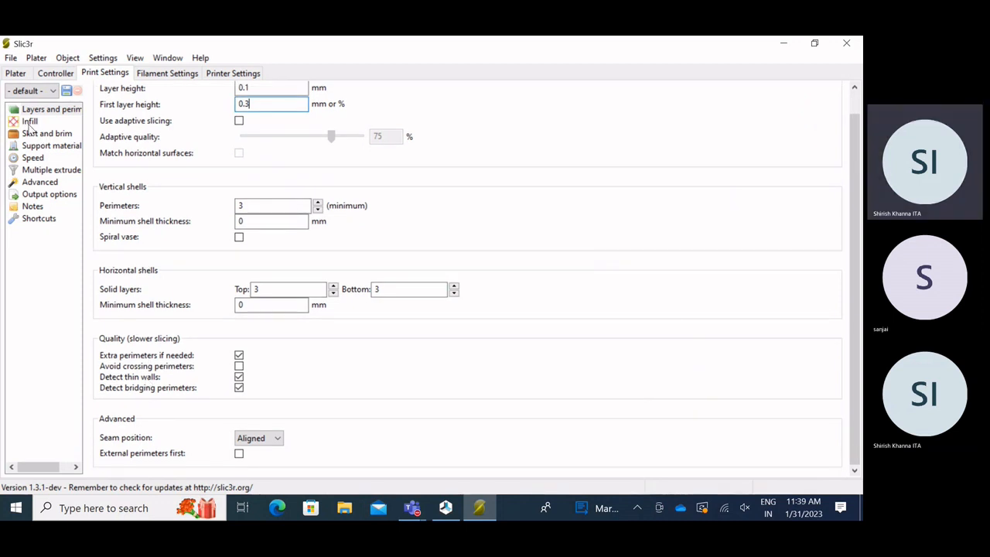
{"action": "left_click", "coordinate": [783, 44]}
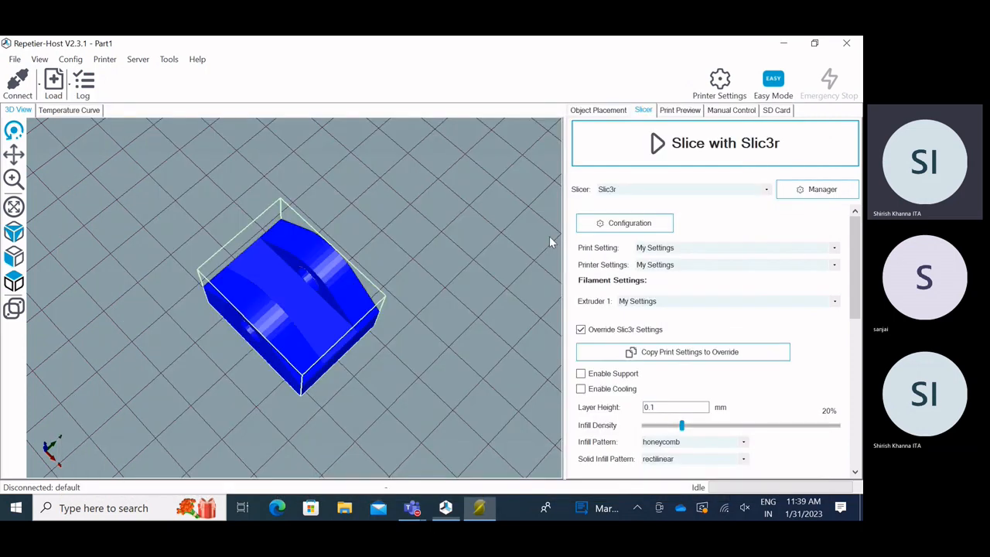
Switch to Slic3r and review the infill settings, including the top and bottom external infill patterns and the fill pattern options.
{"action": "left_click_drag", "start_coordinate": [549, 242], "coordinate": [357, 272]}
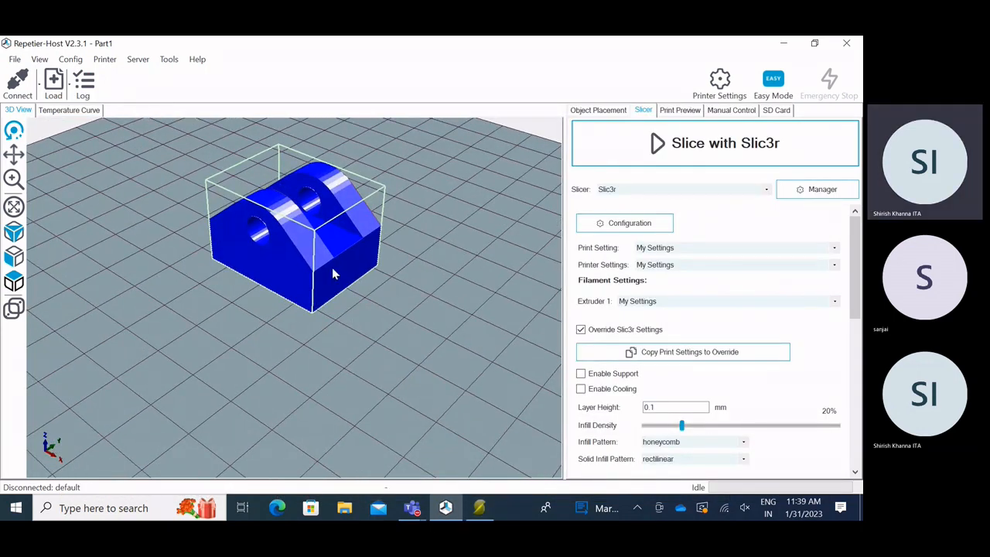
{"action": "left_click", "coordinate": [783, 44]}
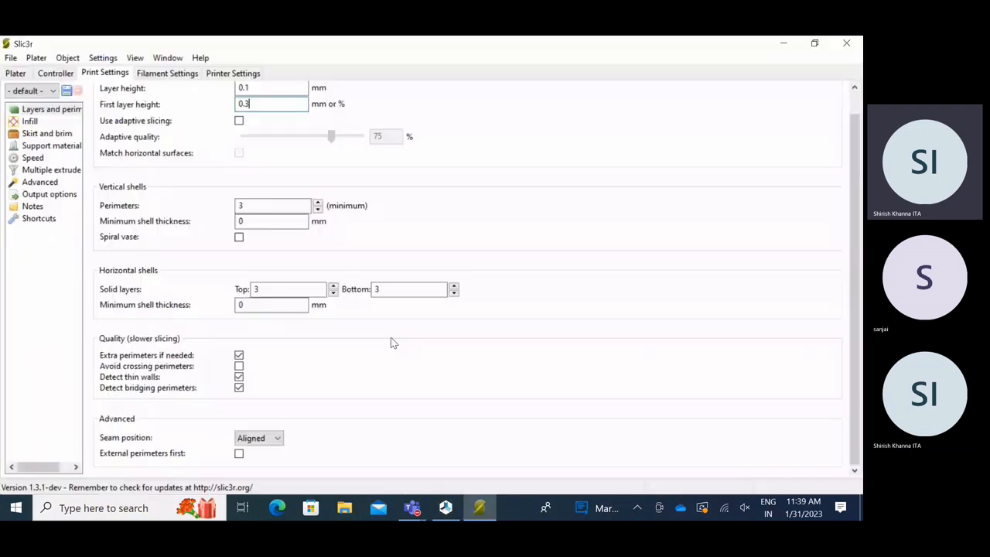
{"action": "left_click", "coordinate": [29, 121]}
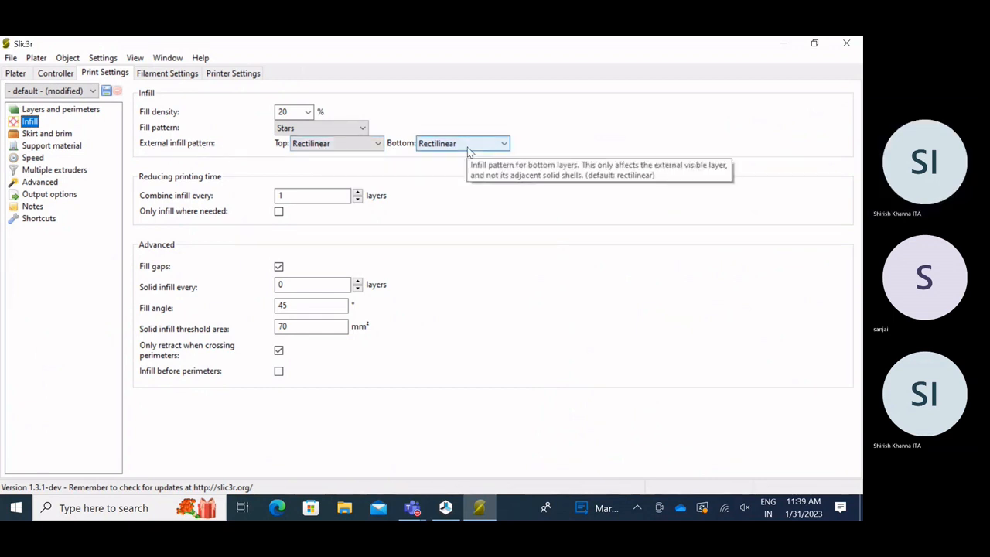
{"action": "left_click", "coordinate": [380, 145]}
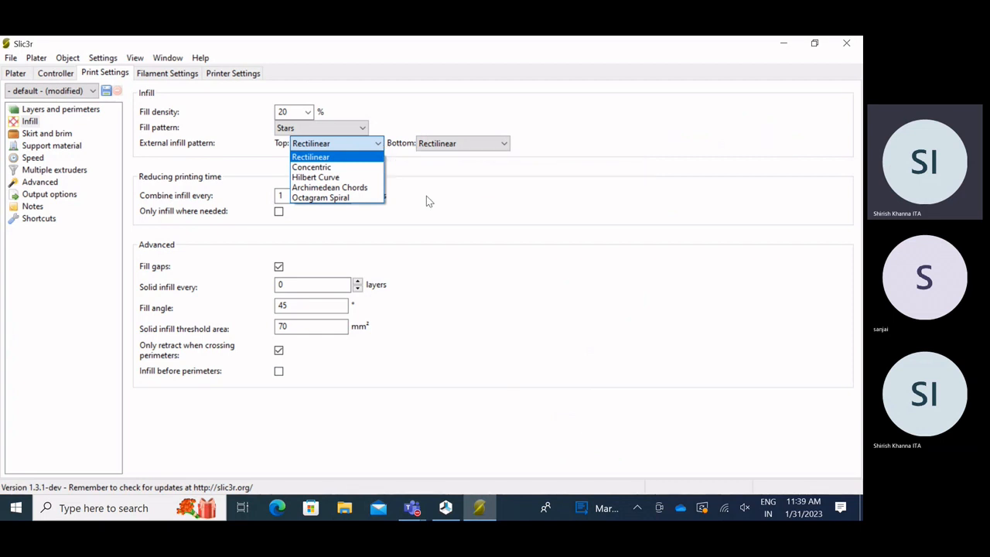
{"action": "left_click", "coordinate": [454, 174]}
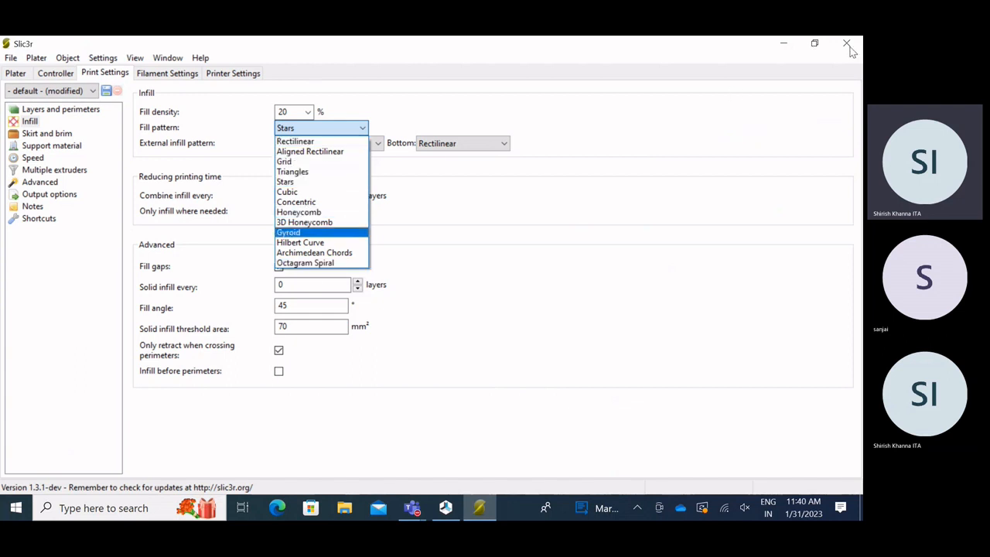
{"action": "left_click", "coordinate": [784, 51]}
{"action": "left_click", "coordinate": [783, 44]}
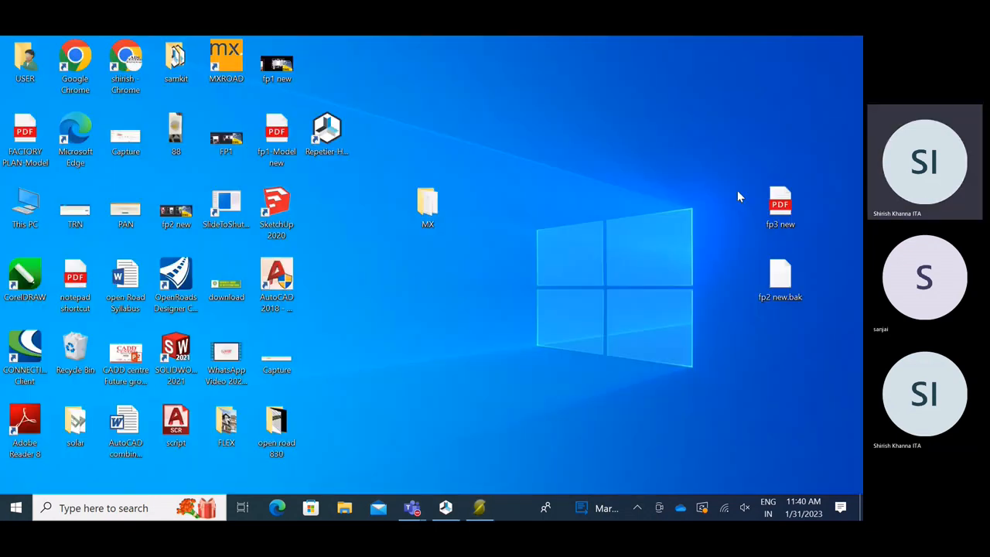
Switch to Repetier-Host, slice the part with Slic3r, and examine the sliced preview from above and from the side.
{"action": "left_click", "coordinate": [455, 507]}
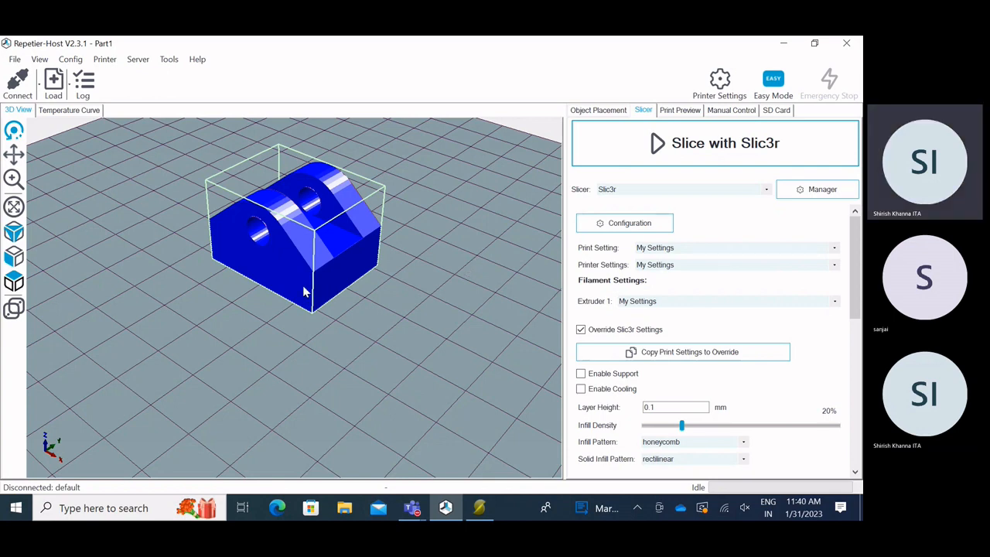
{"action": "scroll", "coordinate": [851, 310], "scroll_direction": "down", "scroll_amount": 3}
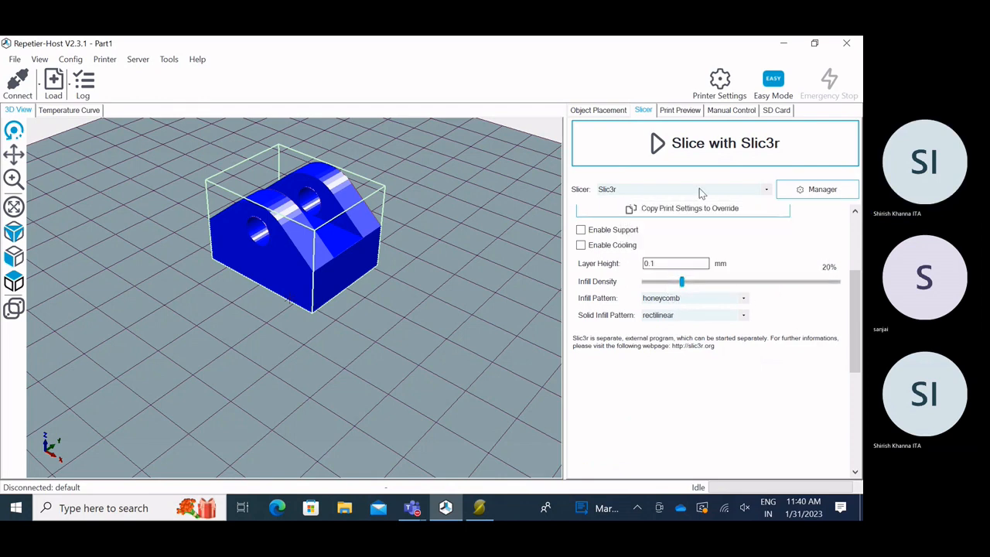
{"action": "left_click", "coordinate": [699, 154]}
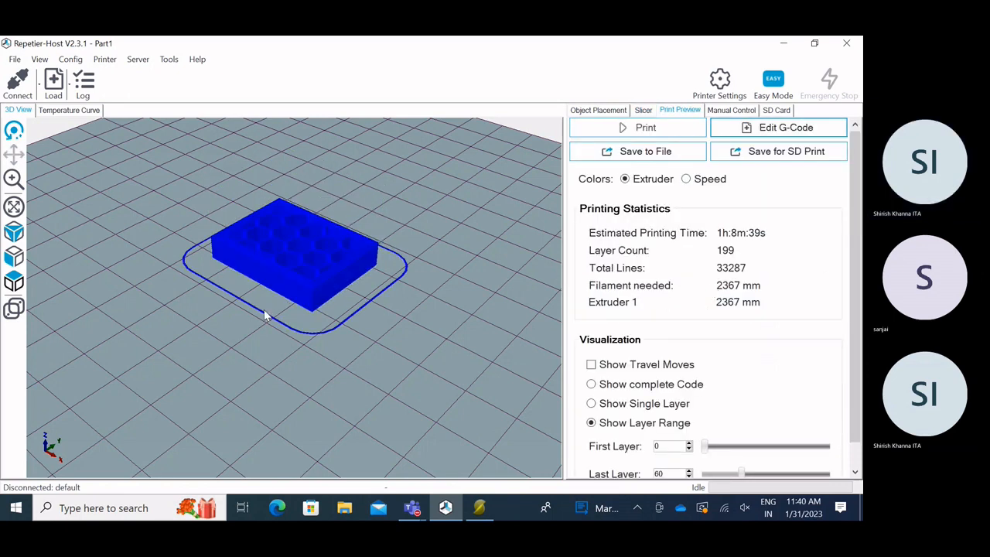
{"action": "left_click_drag", "start_coordinate": [265, 315], "coordinate": [270, 335]}
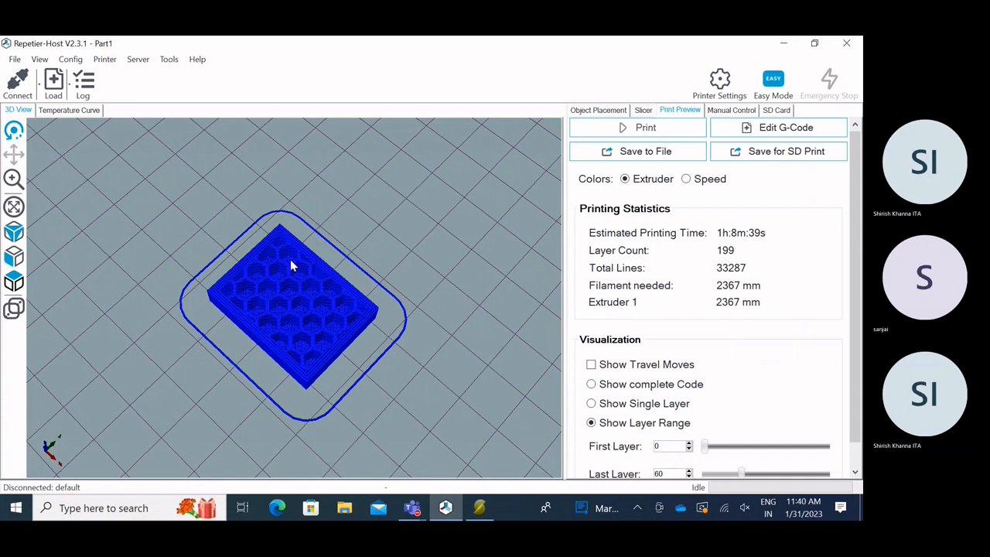
{"action": "left_click_drag", "start_coordinate": [357, 369], "coordinate": [390, 297]}
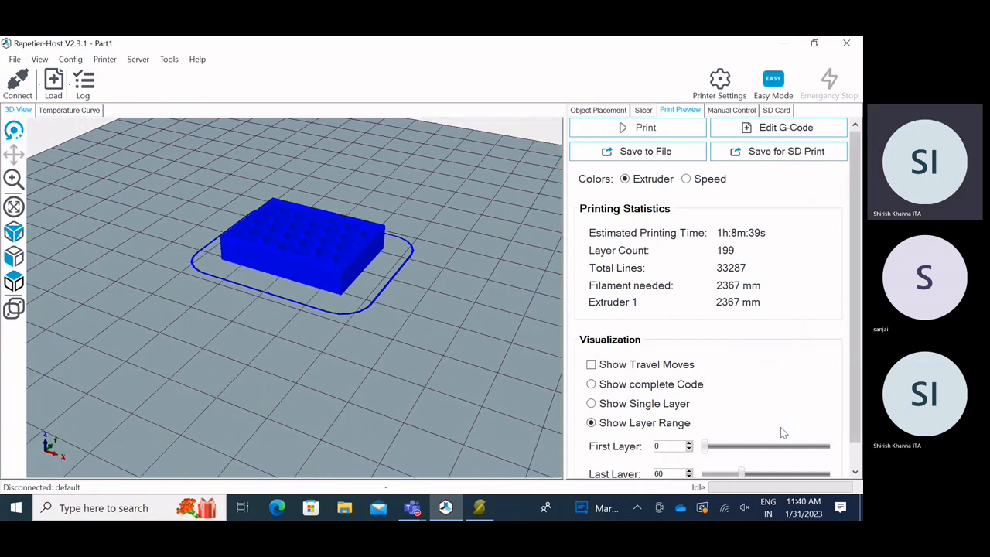
Restrict the print preview to layer 4 and examine its infill up close.
{"action": "scroll", "coordinate": [850, 340], "scroll_direction": "down", "scroll_amount": 1}
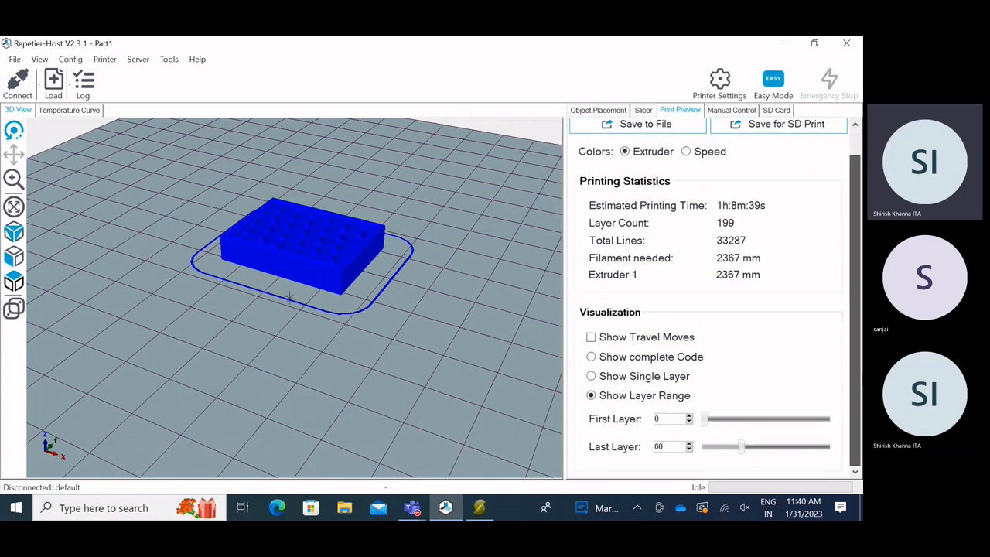
{"action": "left_click_drag", "start_coordinate": [742, 447], "coordinate": [707, 419]}
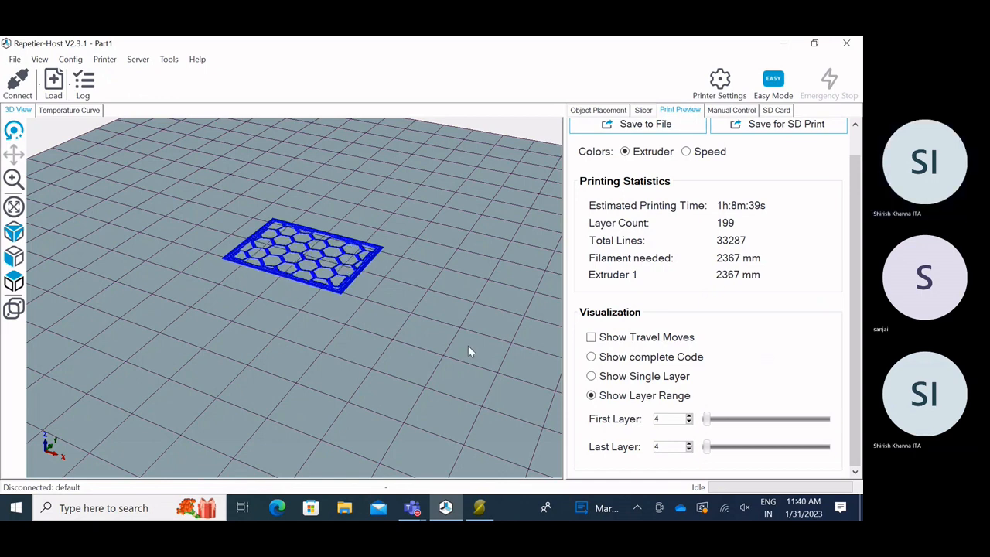
{"action": "scroll", "coordinate": [340, 296], "scroll_direction": "up", "scroll_amount": 5}
{"action": "scroll", "coordinate": [335, 315], "scroll_direction": "down", "scroll_amount": 2}
{"action": "scroll", "coordinate": [340, 313], "scroll_direction": "down", "scroll_amount": 4}
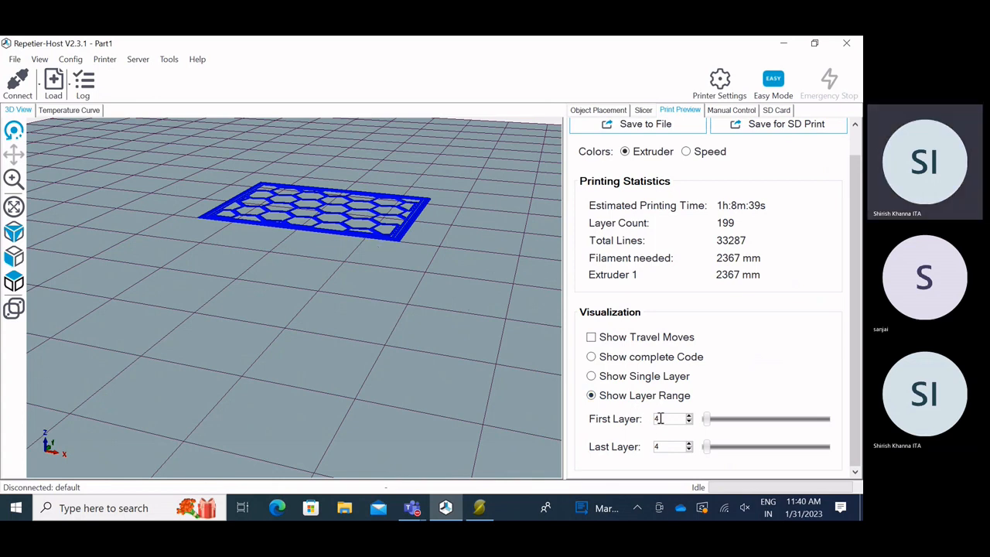
Step the preview's layer range through layer 22 alone, layers 8 to 42, and layers 0 to 3.
{"action": "left_click_drag", "start_coordinate": [704, 419], "coordinate": [718, 423]}
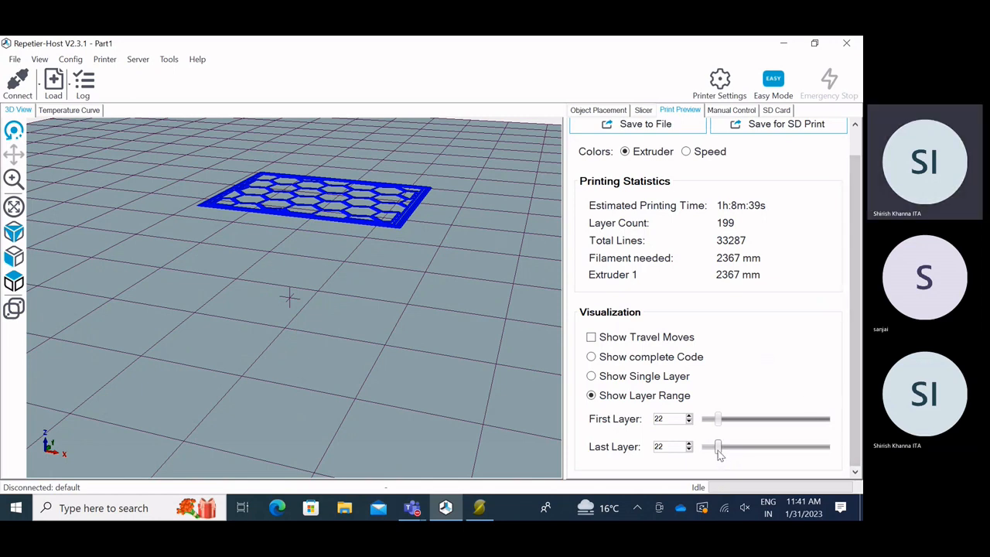
{"action": "mouse_move", "coordinate": [717, 446]}
{"action": "left_mouse_down"}
{"action": "mouse_move", "coordinate": [710, 453]}
{"action": "mouse_move", "coordinate": [732, 454]}
{"action": "left_mouse_up"}
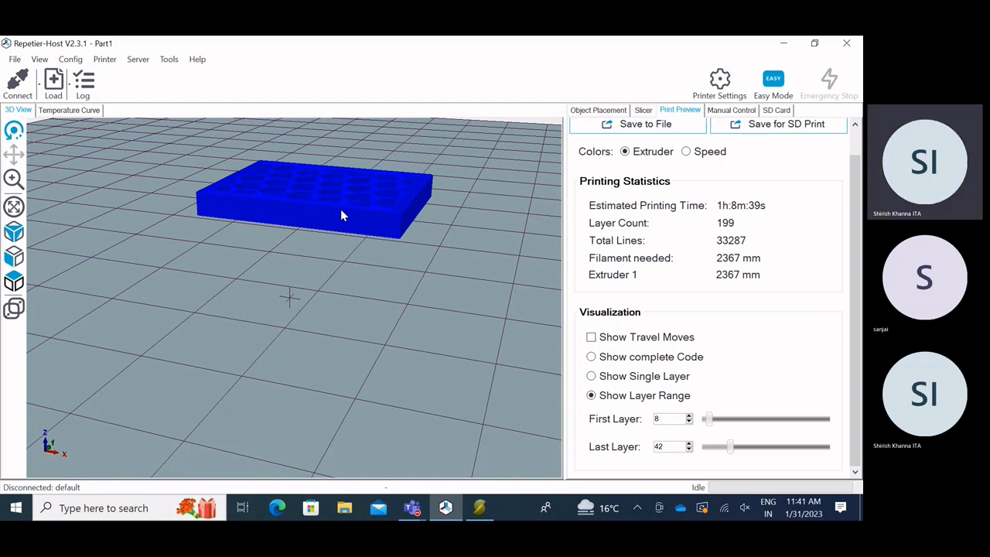
{"action": "scroll", "coordinate": [690, 452], "scroll_direction": "down", "scroll_amount": 14}
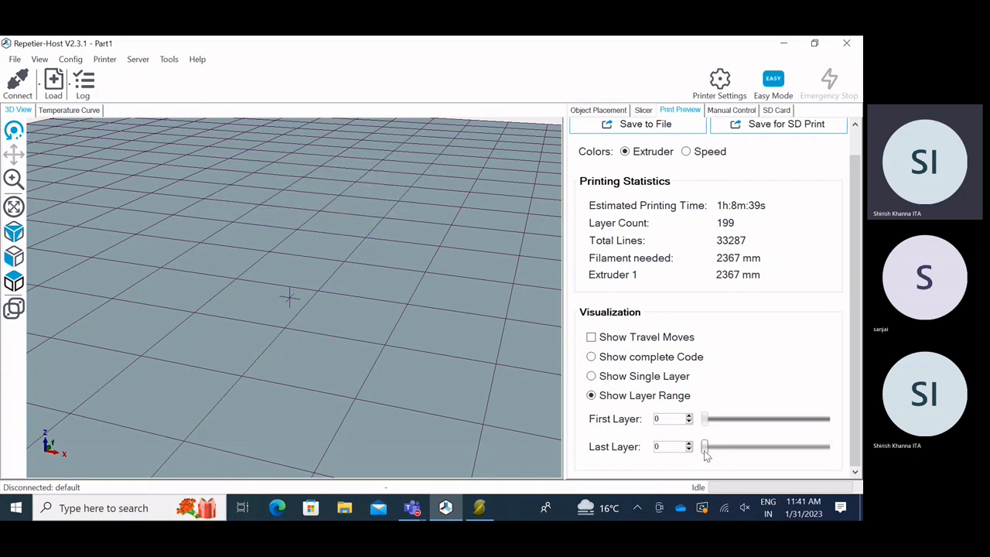
{"action": "scroll", "coordinate": [705, 453], "scroll_direction": "up", "scroll_amount": 4}
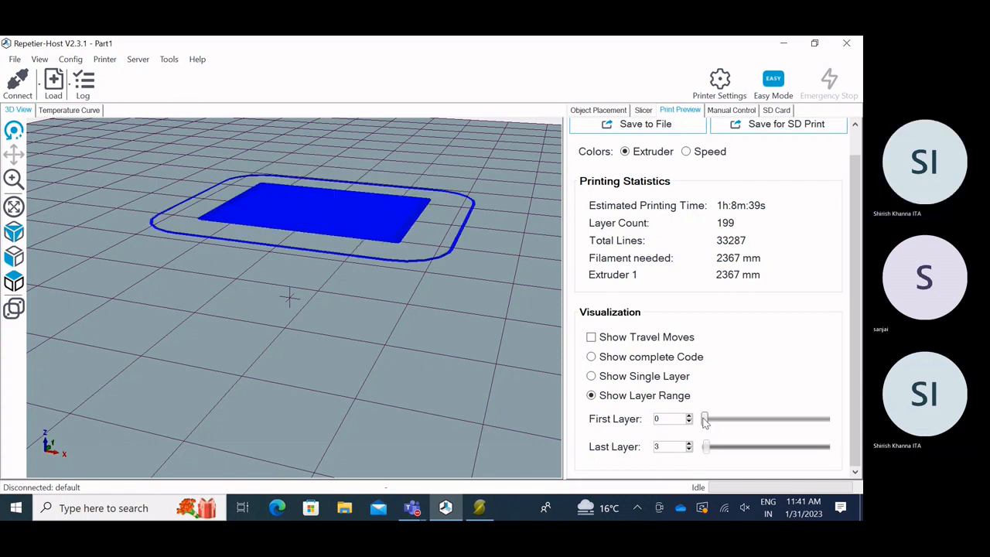
Show only layer 5 in the print preview and examine its honeycomb infill from above.
{"action": "scroll", "coordinate": [709, 423], "scroll_direction": "up", "scroll_amount": 5}
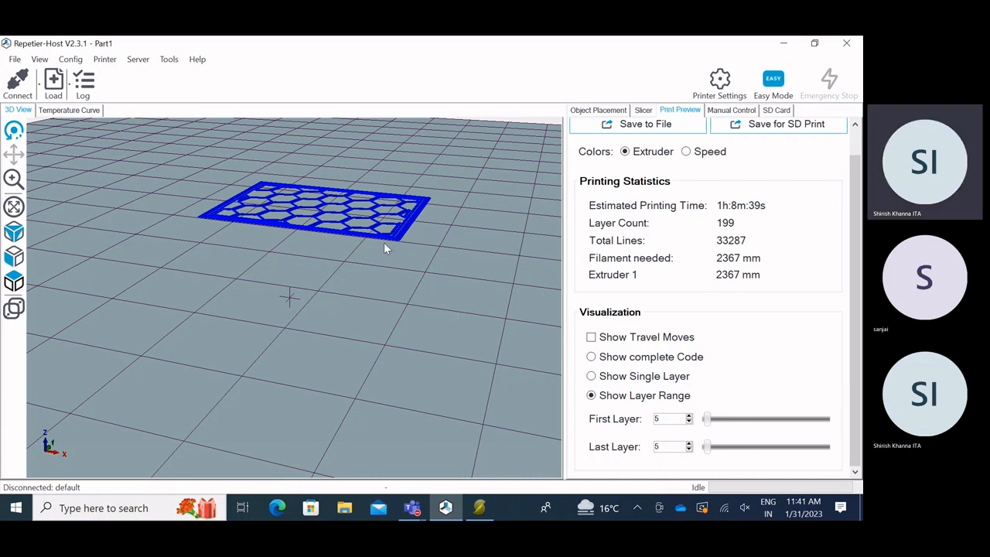
{"action": "left_click_drag", "start_coordinate": [441, 327], "coordinate": [364, 355]}
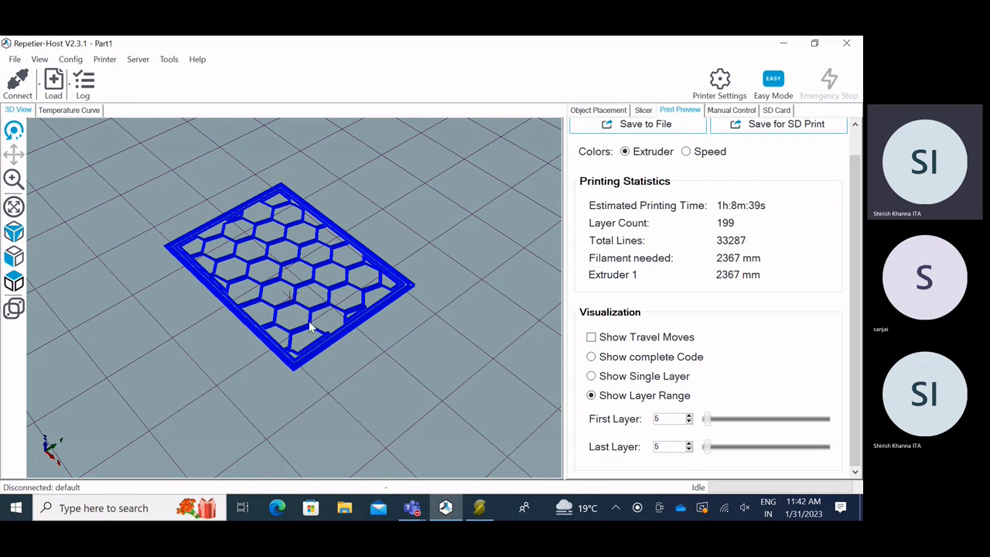
{"action": "scroll", "coordinate": [593, 322], "scroll_direction": "up", "scroll_amount": 1}
{"action": "scroll", "coordinate": [559, 313], "scroll_direction": "up", "scroll_amount": 5}
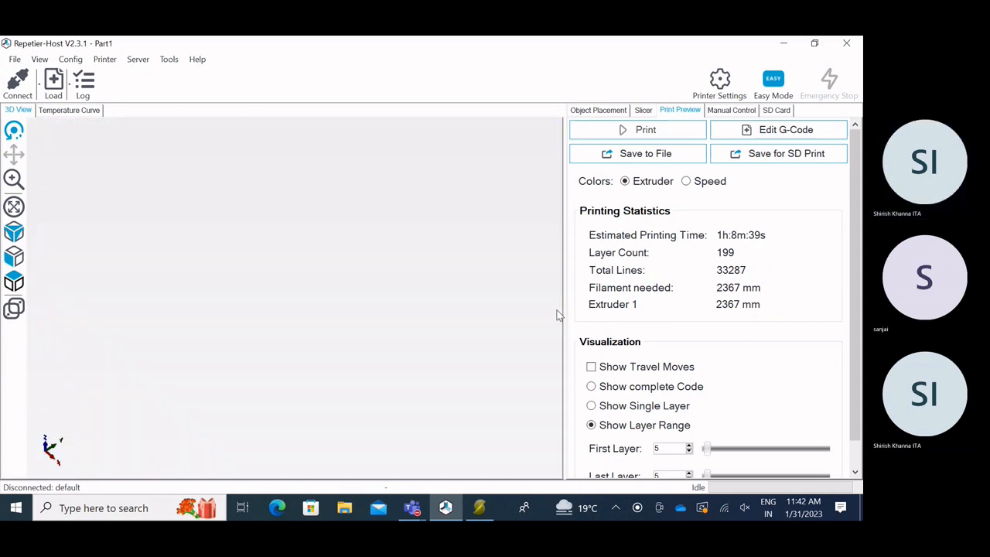
{"action": "scroll", "coordinate": [513, 315], "scroll_direction": "down", "scroll_amount": 6}
Set the solid infill pattern to hilbertcurve and slice the part again with Slic3r.
{"action": "left_click", "coordinate": [646, 111]}
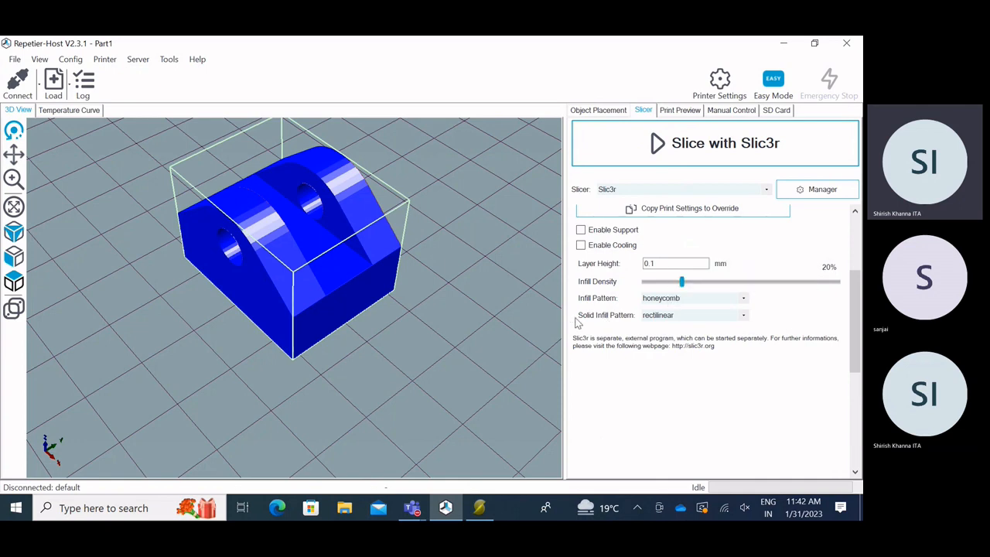
{"action": "left_click", "coordinate": [743, 315]}
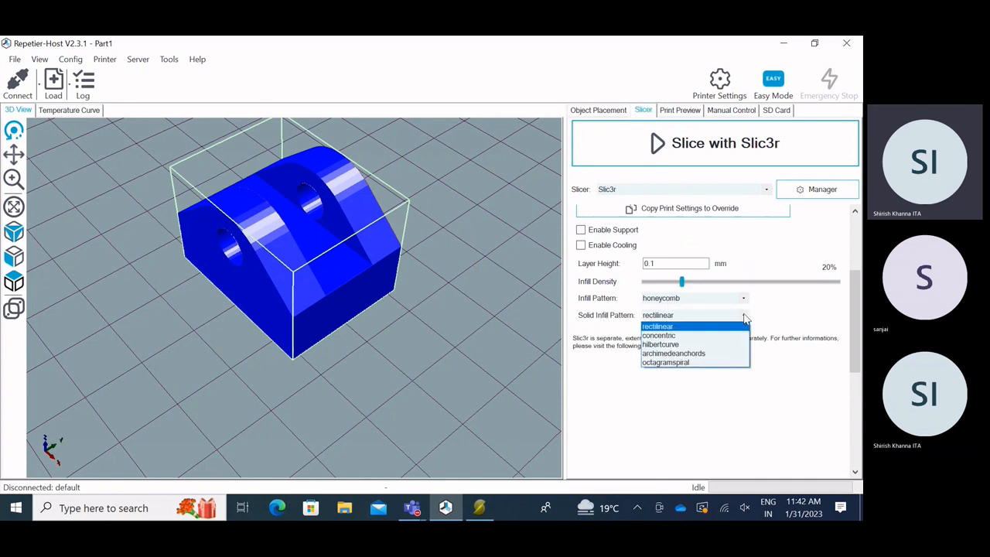
{"action": "left_click", "coordinate": [666, 345]}
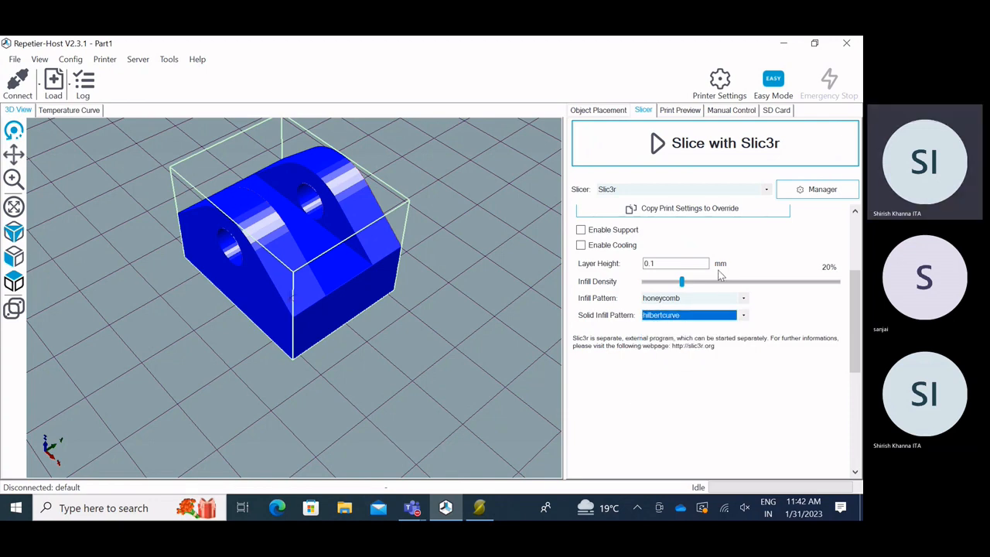
{"action": "left_click", "coordinate": [696, 147]}
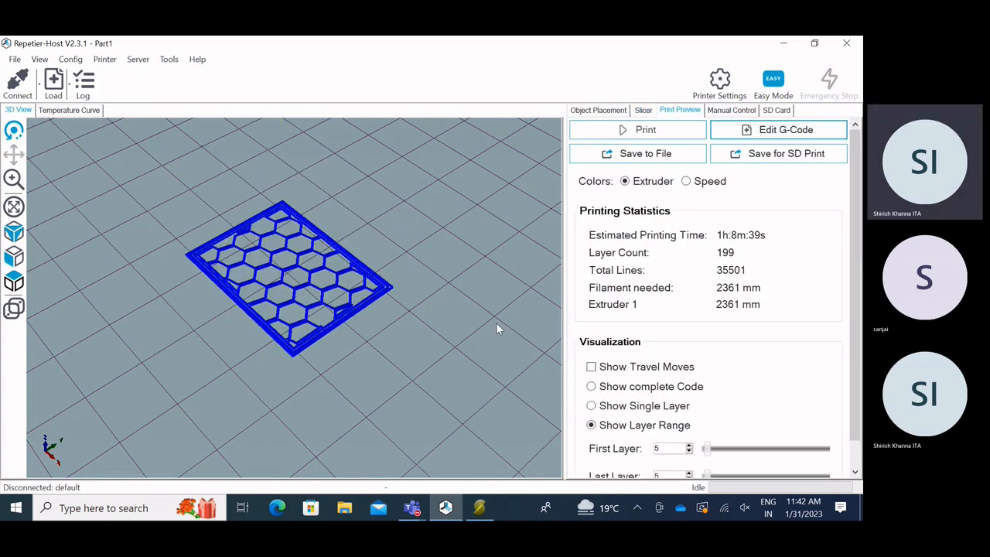
Set the preview's layer range to 8 through 74 and examine the sliced part from above.
{"action": "left_click_drag", "start_coordinate": [408, 354], "coordinate": [483, 360]}
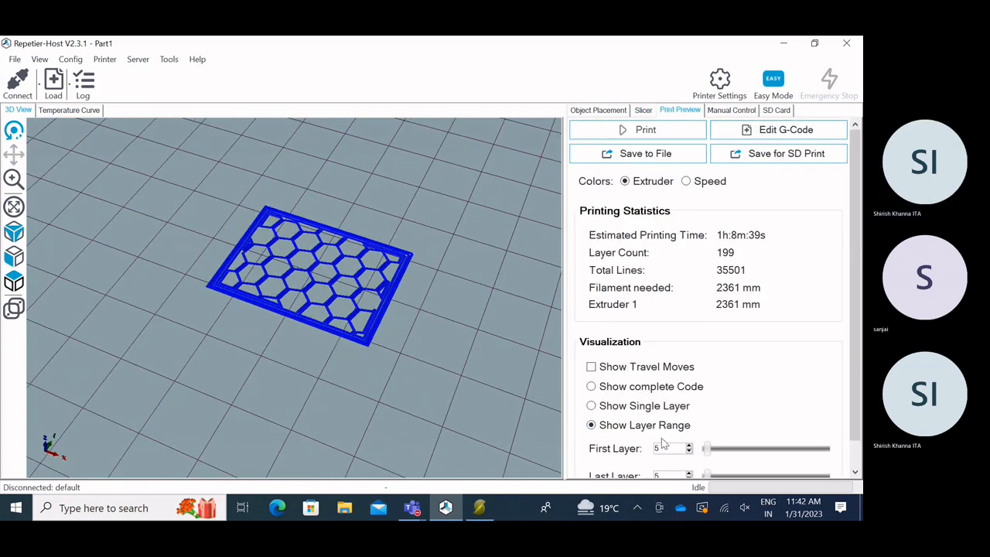
{"action": "left_click_drag", "start_coordinate": [705, 450], "coordinate": [749, 469]}
{"action": "left_click_drag", "start_coordinate": [436, 334], "coordinate": [344, 354]}
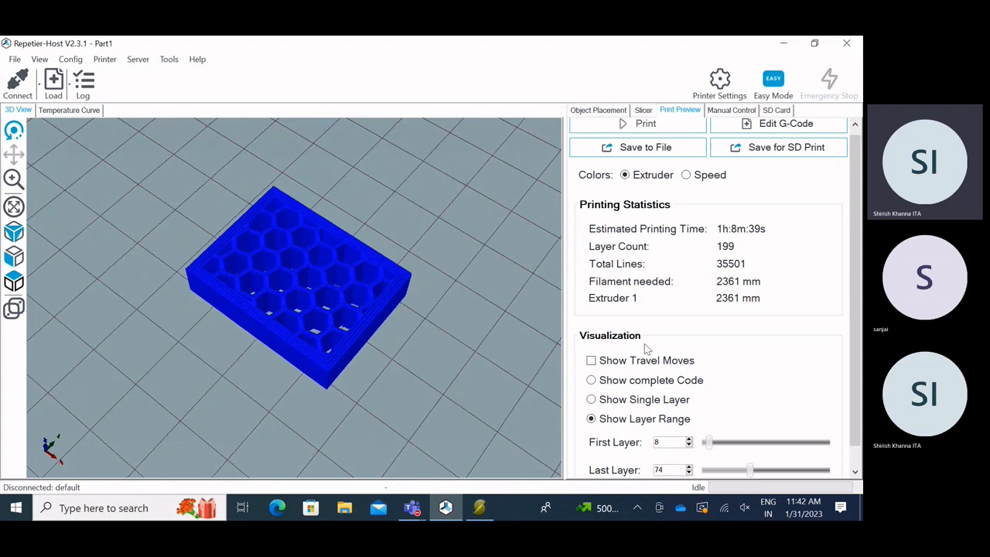
Change the infill pattern to stars and slice the part again with Slic3r.
{"action": "left_click", "coordinate": [643, 110]}
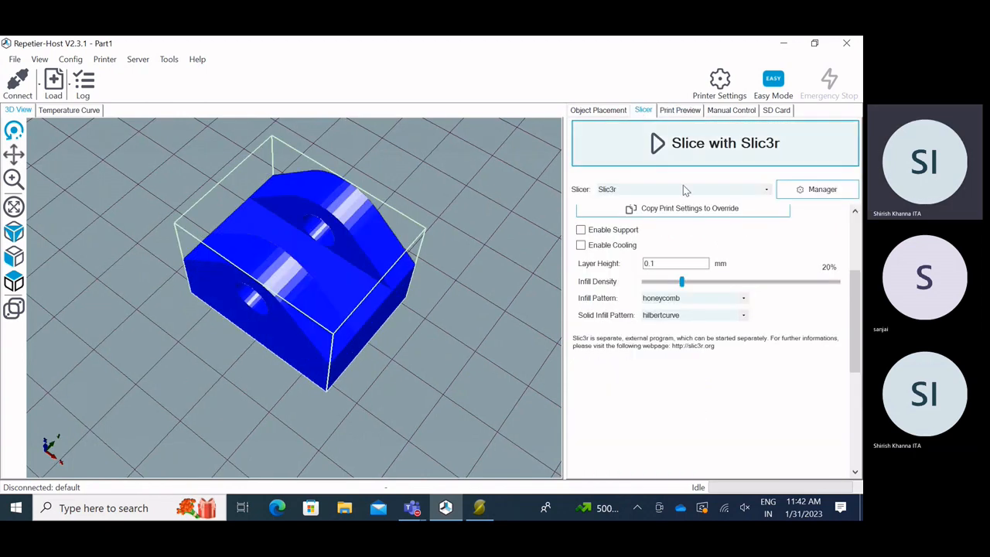
{"action": "left_click", "coordinate": [681, 298]}
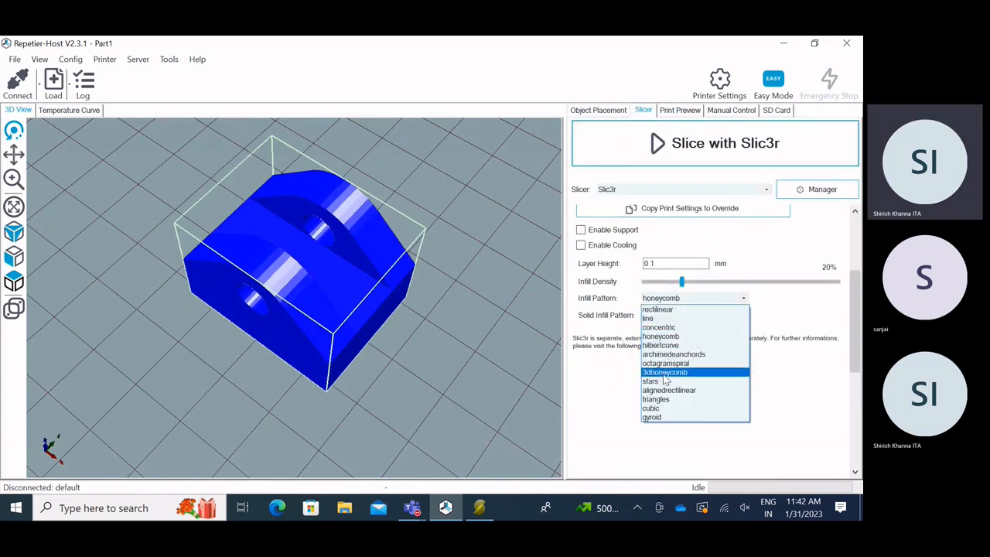
{"action": "left_click", "coordinate": [661, 381]}
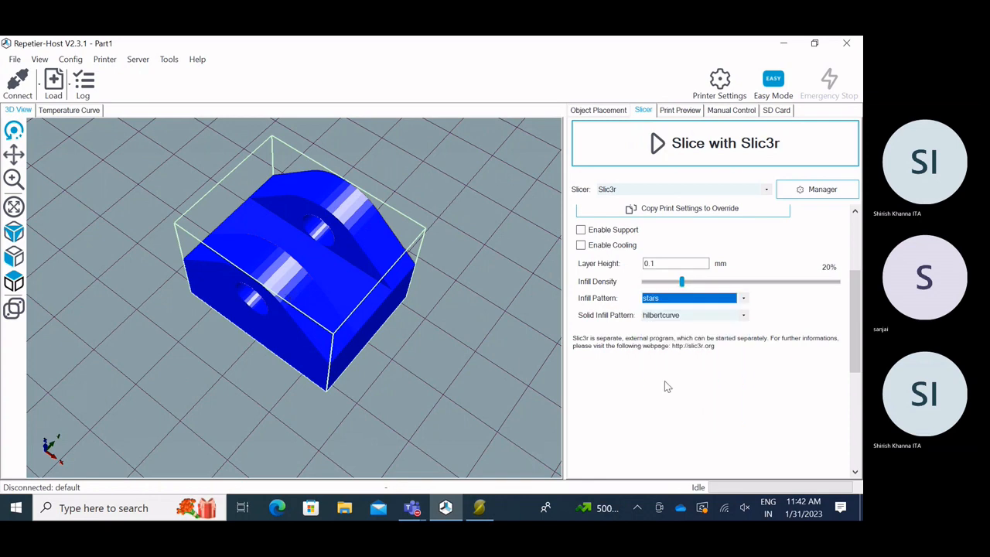
{"action": "left_click", "coordinate": [706, 161]}
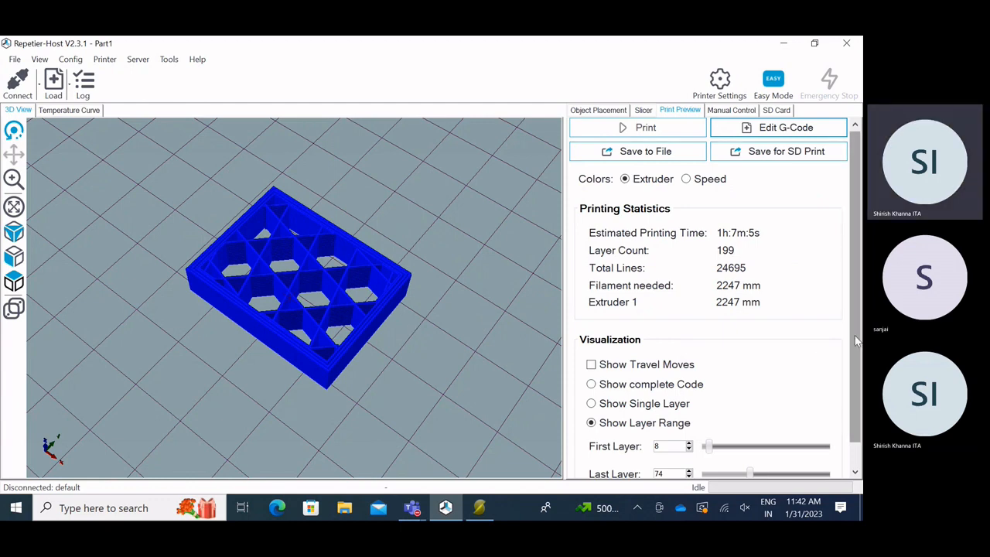
Examine the star infill from above and raise the preview's first layer to 14.
{"action": "scroll", "coordinate": [711, 309], "scroll_direction": "down", "scroll_amount": 2}
{"action": "left_click_drag", "start_coordinate": [261, 309], "coordinate": [366, 344]}
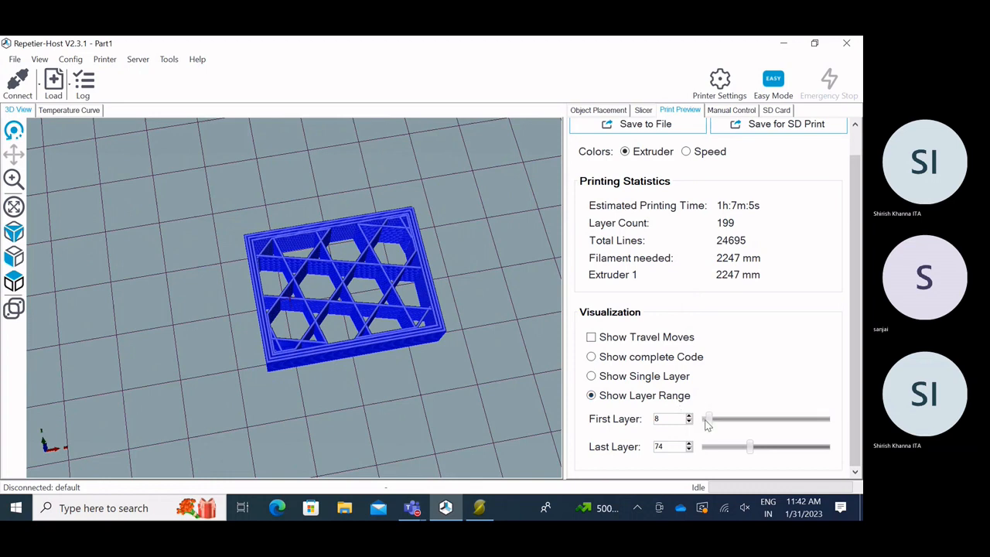
{"action": "mouse_move", "coordinate": [707, 419]}
{"action": "left_mouse_down"}
{"action": "mouse_move", "coordinate": [744, 421]}
{"action": "mouse_move", "coordinate": [715, 423]}
{"action": "left_mouse_up"}
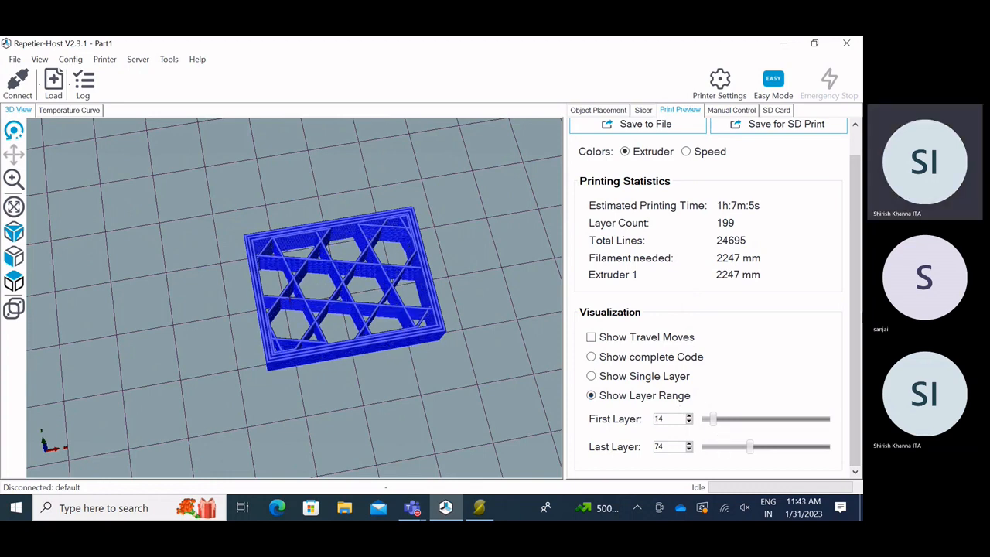
Set the solid infill pattern to octagramspiral and slice the part again with Slic3r.
{"action": "left_click", "coordinate": [643, 111]}
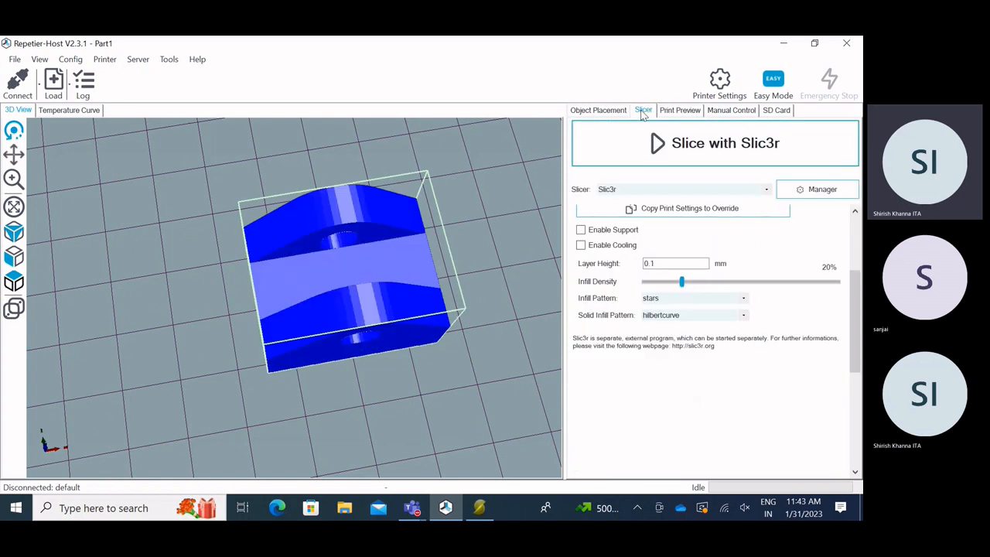
{"action": "left_click", "coordinate": [686, 316]}
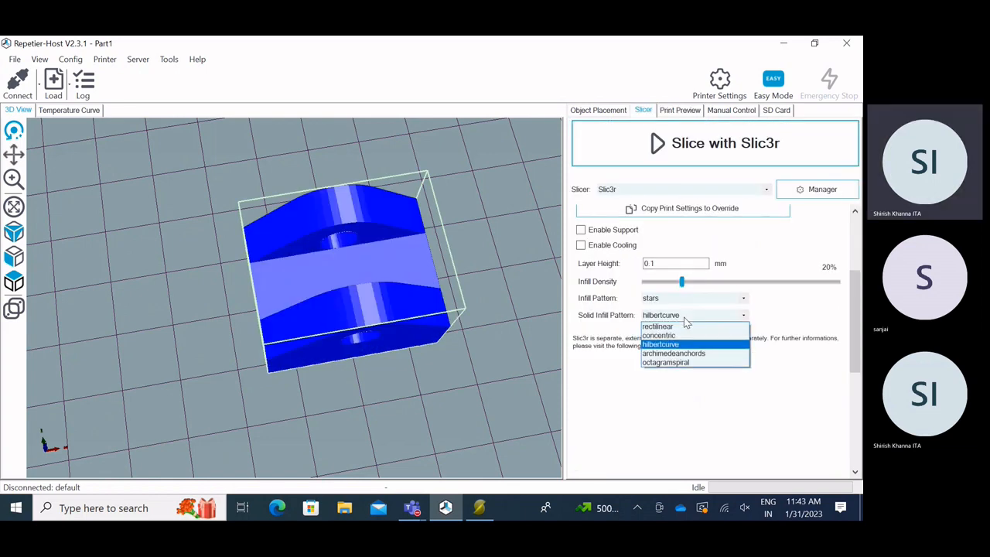
{"action": "left_click", "coordinate": [665, 363]}
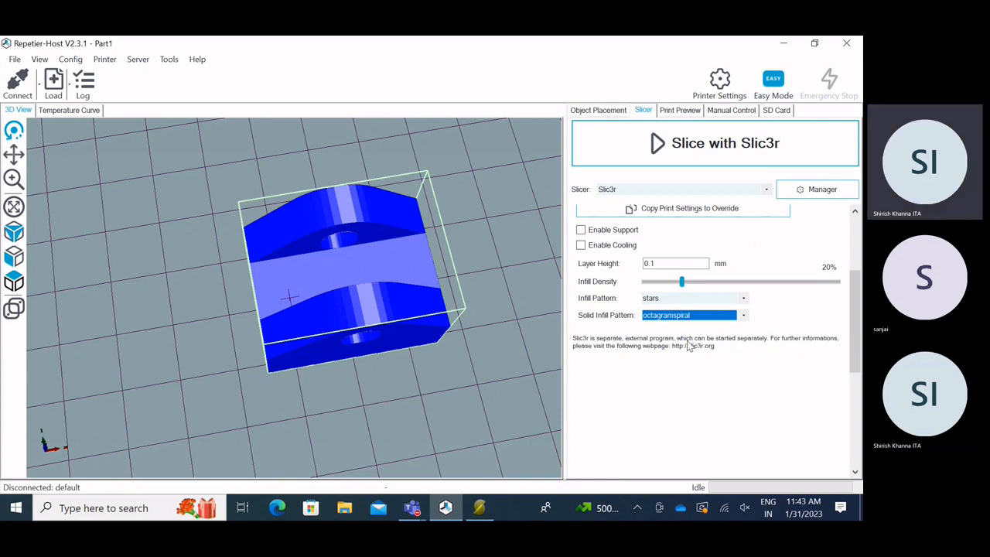
{"action": "left_click", "coordinate": [716, 161]}
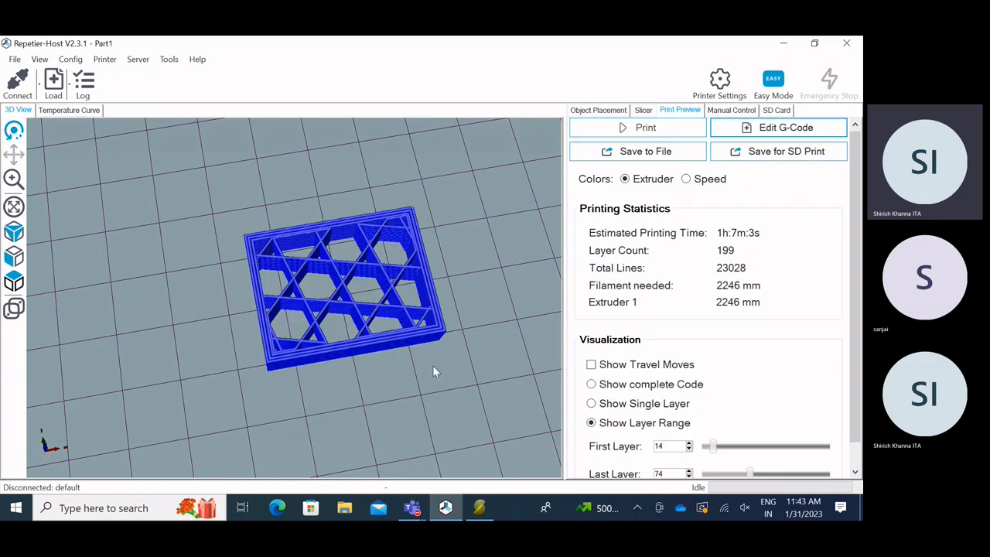
Examine the star infill up close, reduce the preview's layer range to layer 1 only and inspect the octagram spiral from above.
{"action": "left_click_drag", "start_coordinate": [432, 365], "coordinate": [276, 400]}
{"action": "scroll", "coordinate": [274, 400], "scroll_direction": "up", "scroll_amount": 5}
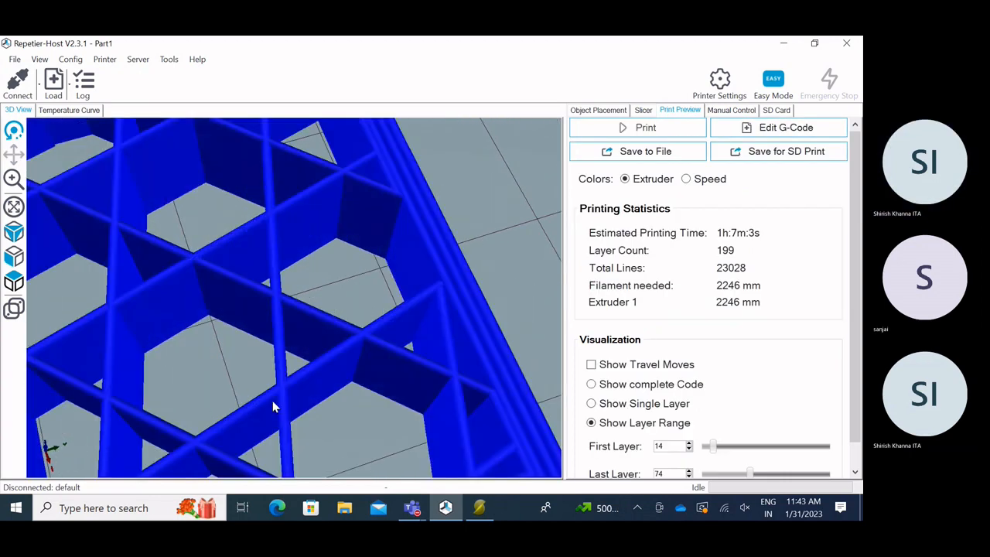
{"action": "scroll", "coordinate": [398, 371], "scroll_direction": "down", "scroll_amount": 5}
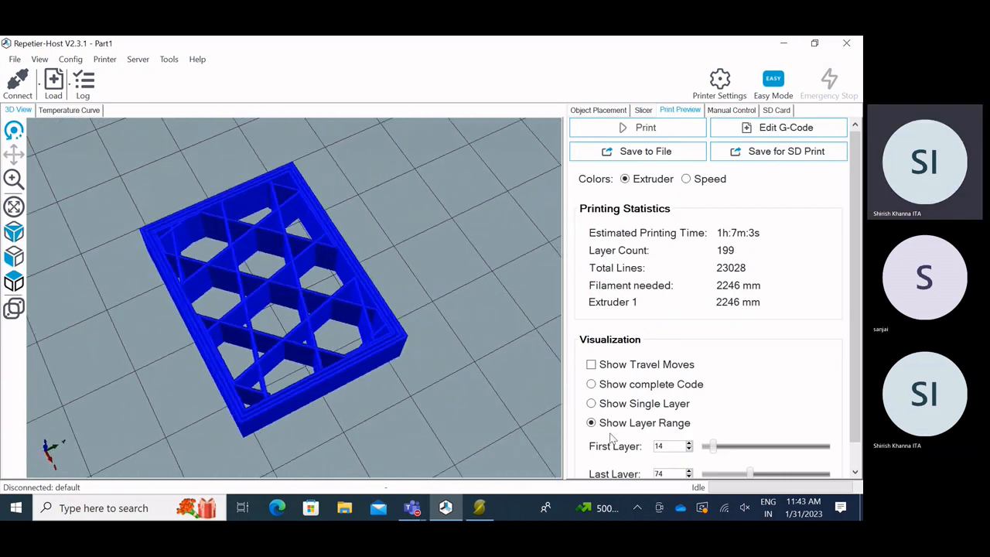
{"action": "left_click_drag", "start_coordinate": [750, 473], "coordinate": [704, 475]}
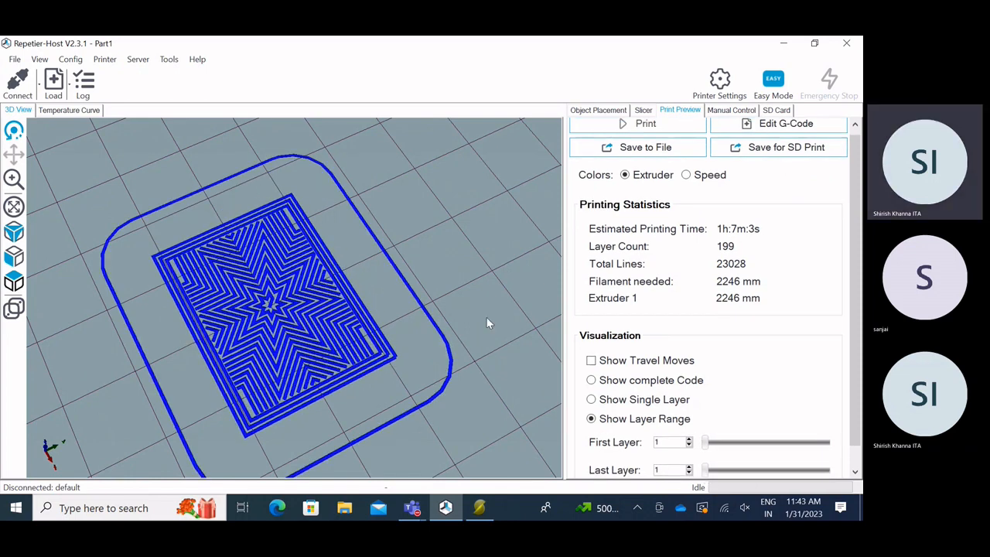
{"action": "left_click_drag", "start_coordinate": [486, 317], "coordinate": [487, 334]}
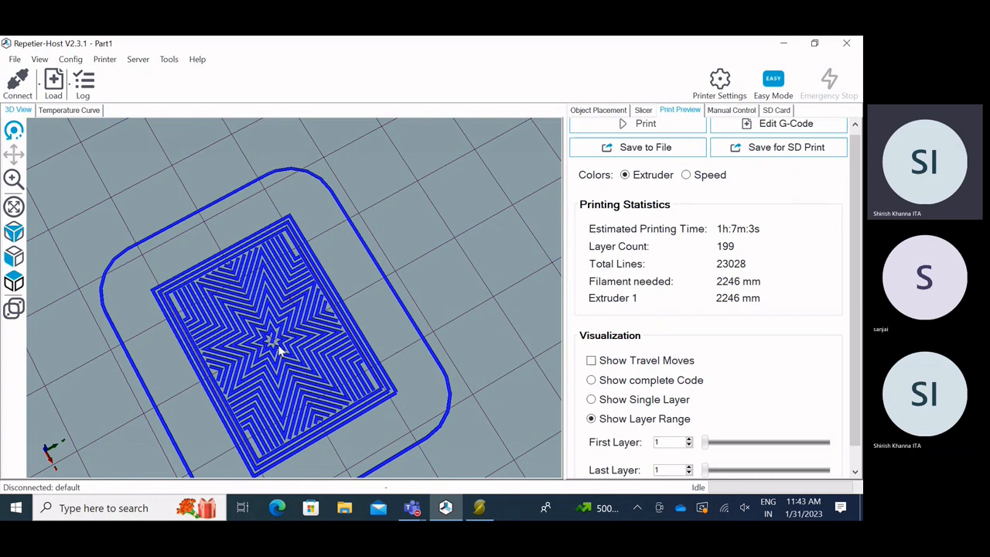
Set the preview's layer range to 0 through 4 and examine the stacked bottom layers up close from several angles.
{"action": "left_click_drag", "start_coordinate": [699, 442], "coordinate": [703, 446]}
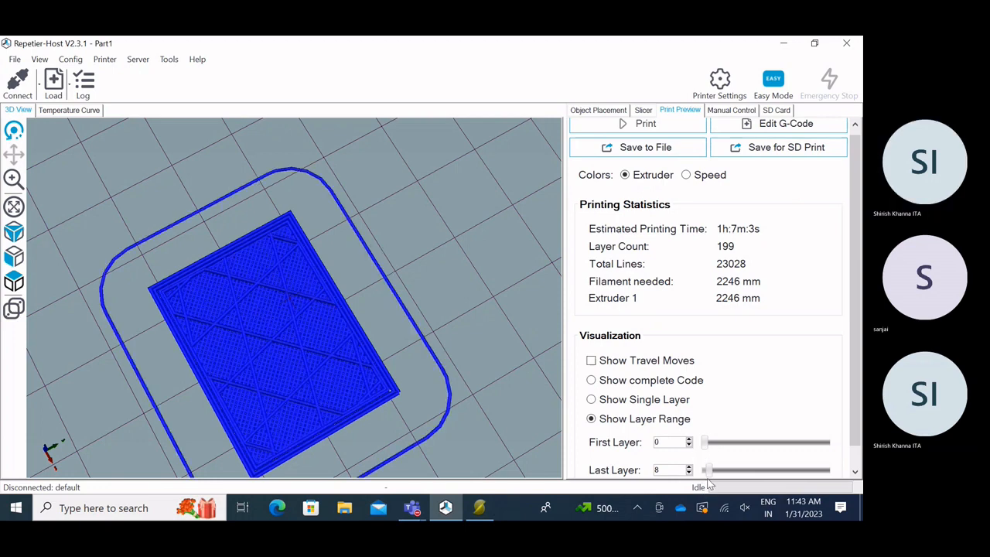
{"action": "left_click_drag", "start_coordinate": [707, 470], "coordinate": [706, 471]}
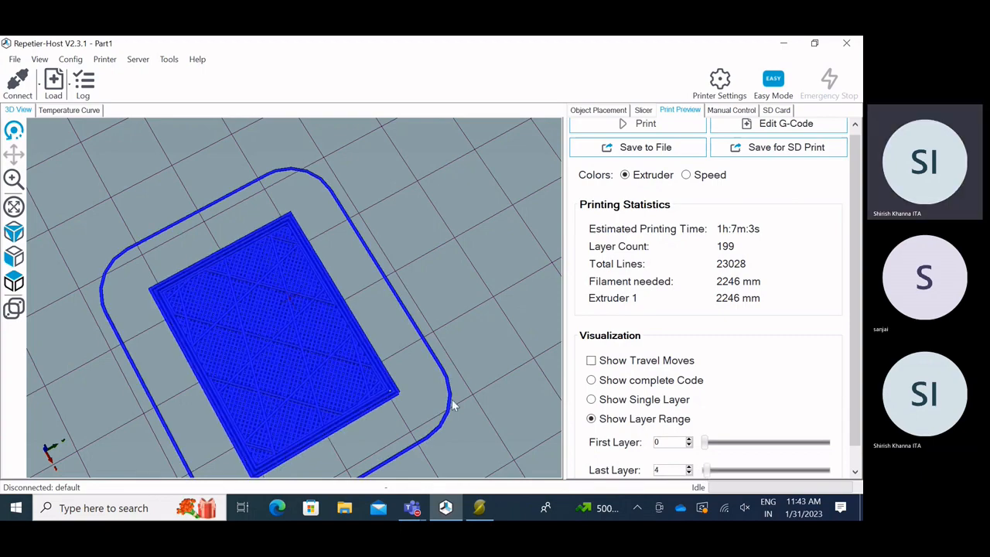
{"action": "left_click_drag", "start_coordinate": [452, 399], "coordinate": [472, 317]}
{"action": "scroll", "coordinate": [329, 364], "scroll_direction": "up", "scroll_amount": 4}
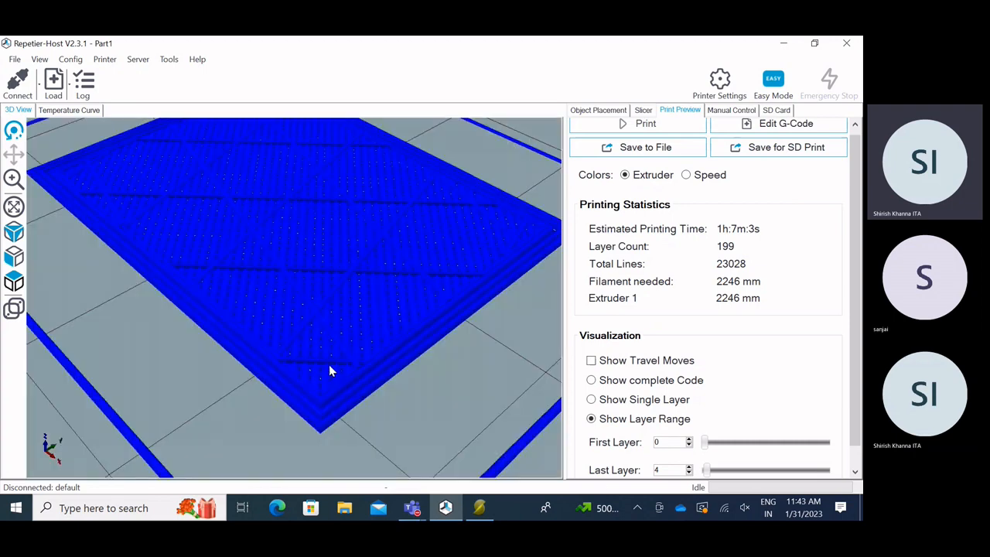
{"action": "scroll", "coordinate": [329, 364], "scroll_direction": "down", "scroll_amount": 3}
{"action": "left_click_drag", "start_coordinate": [302, 403], "coordinate": [335, 400]}
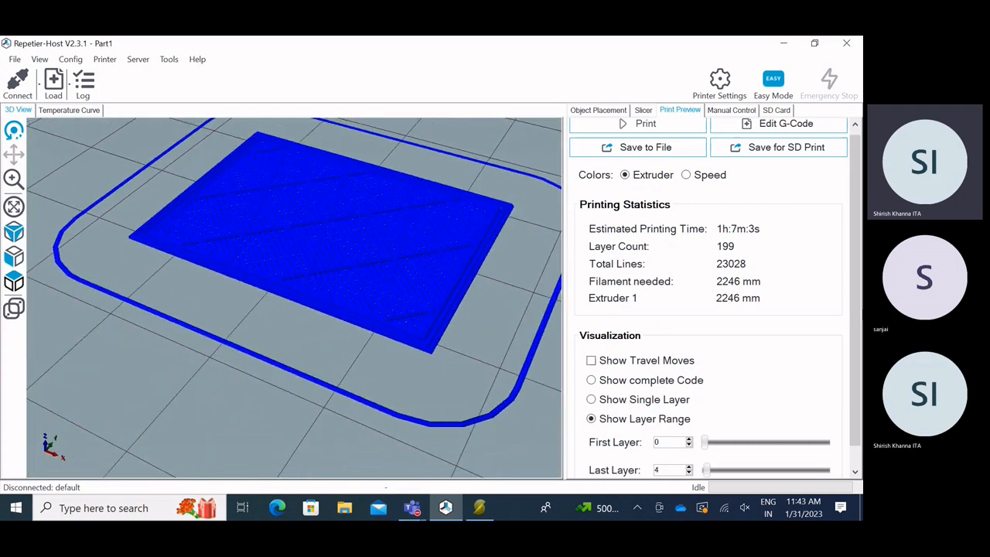
Change the solid infill pattern to archimedeanchords and slice the part again with Slic3r.
{"action": "left_click", "coordinate": [642, 110]}
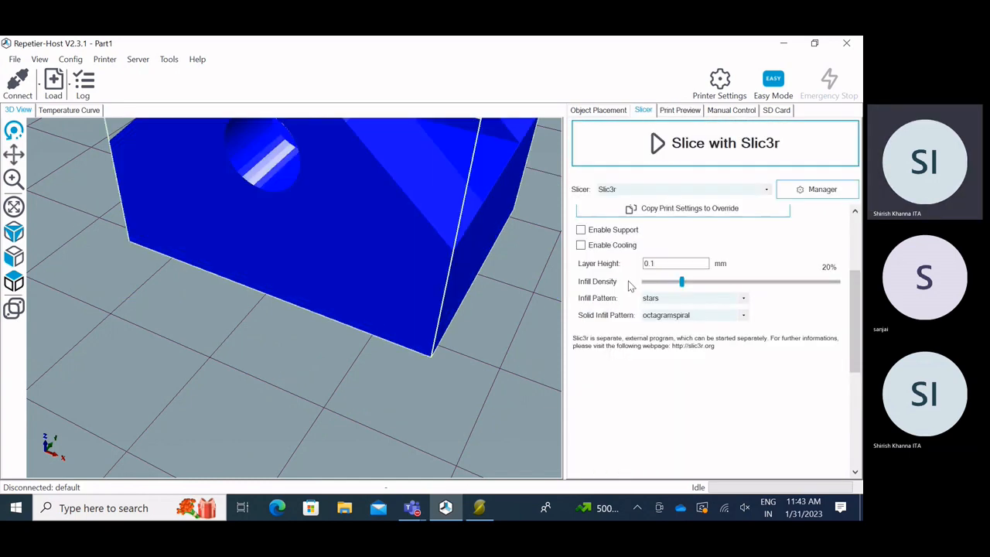
{"action": "left_click", "coordinate": [701, 316]}
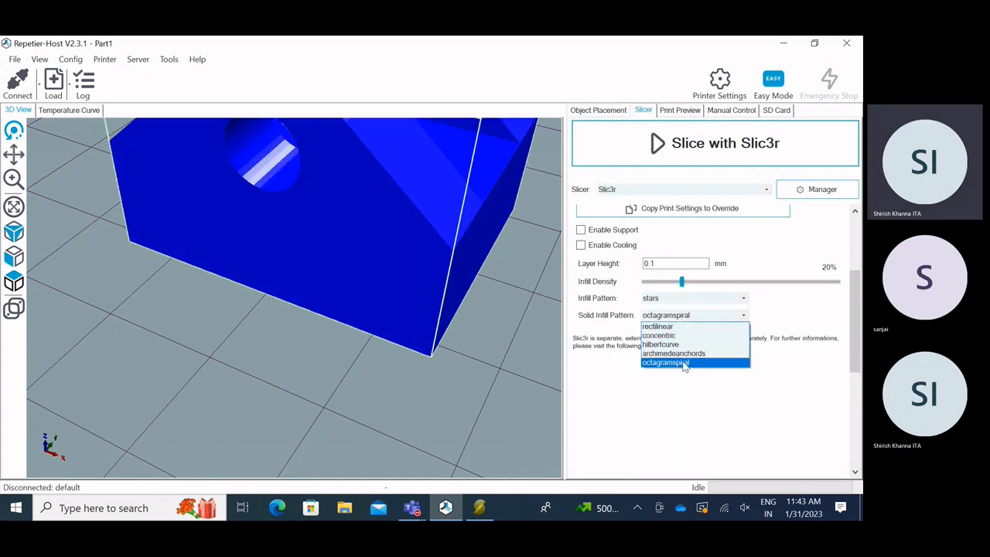
{"action": "left_click", "coordinate": [675, 354]}
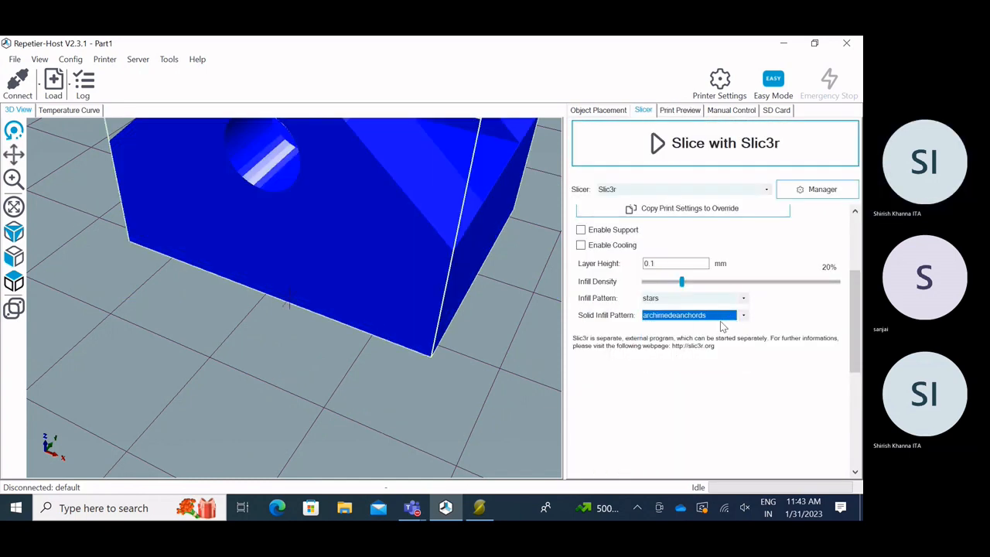
{"action": "left_click", "coordinate": [715, 143]}
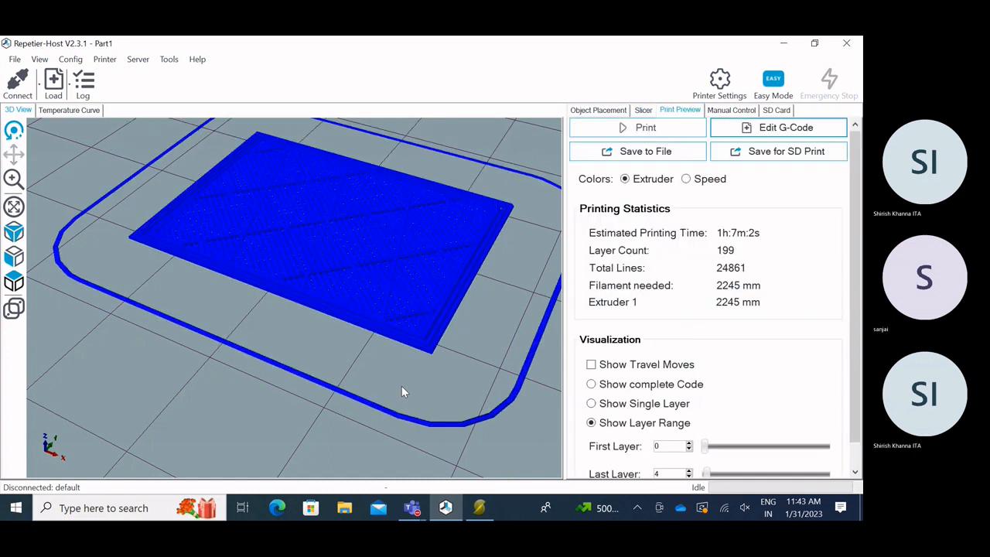
Lower the preview's last layer to 2 and examine the overlapping bottom layers from above.
{"action": "left_click_drag", "start_coordinate": [401, 390], "coordinate": [364, 406]}
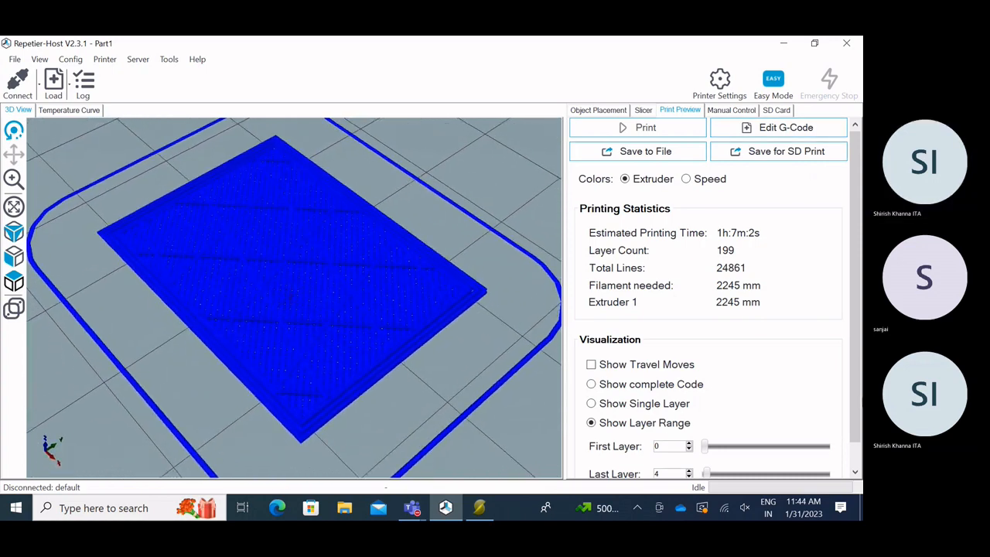
{"action": "left_click_drag", "start_coordinate": [707, 474], "coordinate": [705, 474]}
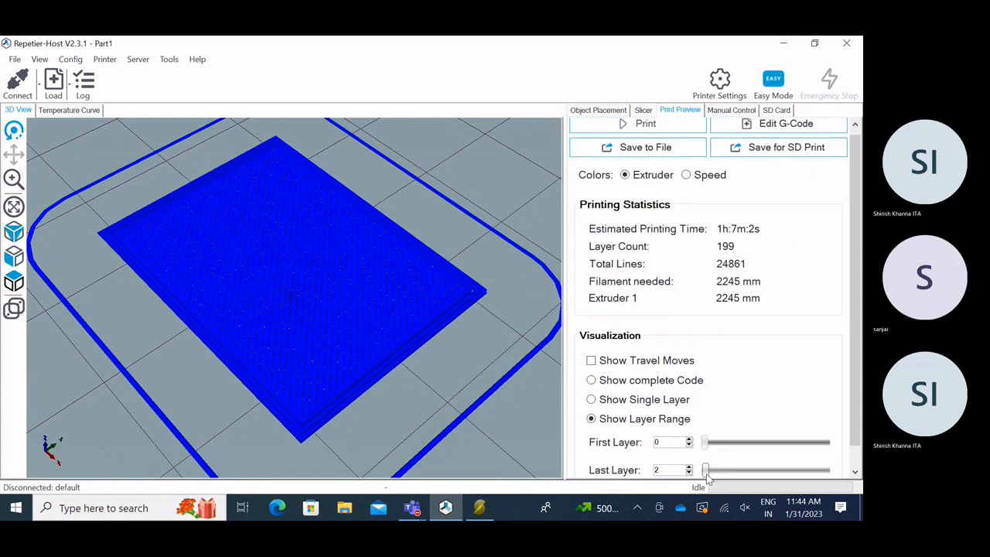
{"action": "left_click_drag", "start_coordinate": [541, 409], "coordinate": [413, 400]}
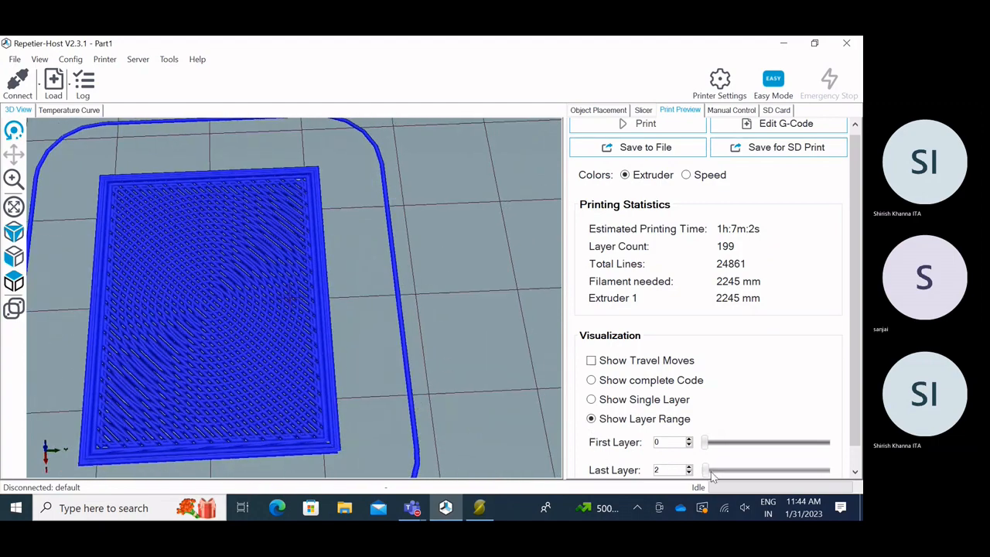
{"action": "left_click_drag", "start_coordinate": [712, 476], "coordinate": [706, 473]}
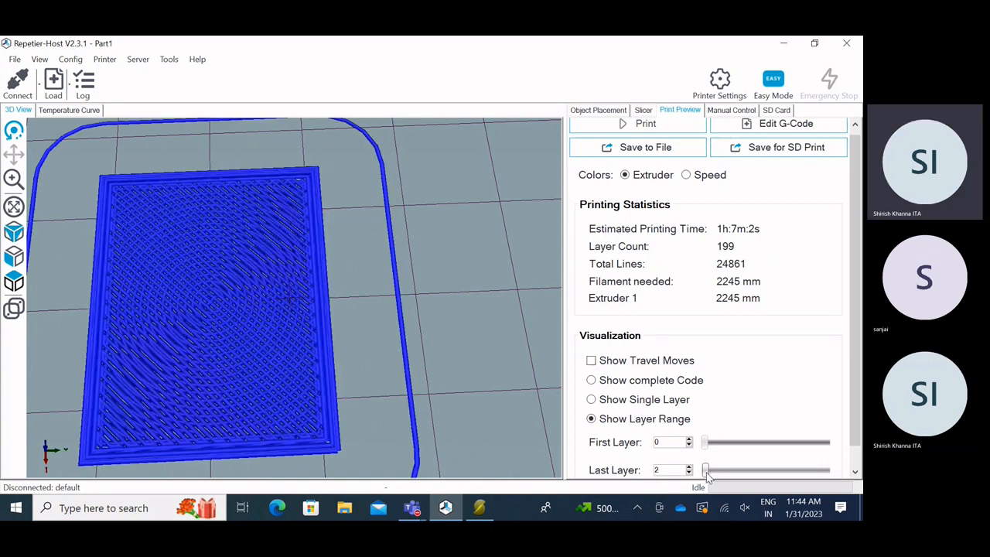
Set the preview's last layer to 1 and examine the first layer's spiral pattern from different angles.
{"action": "left_click_drag", "start_coordinate": [707, 478], "coordinate": [704, 473]}
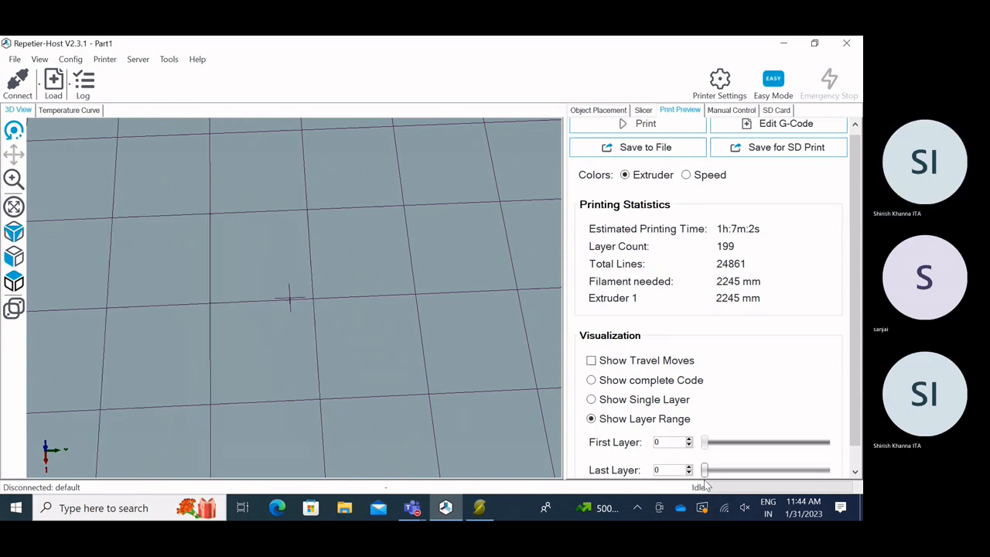
{"action": "type", "text": "1"}
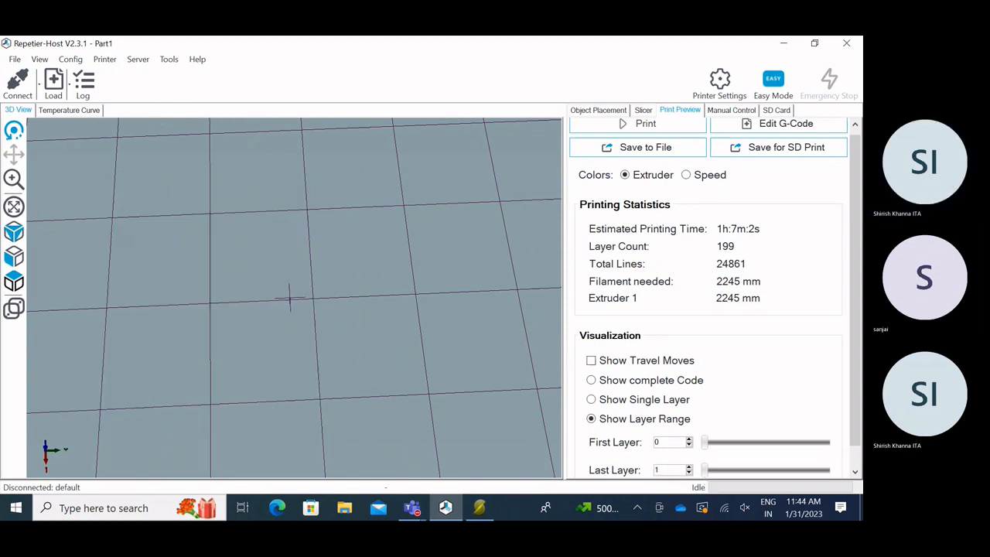
{"action": "left_click", "coordinate": [464, 387]}
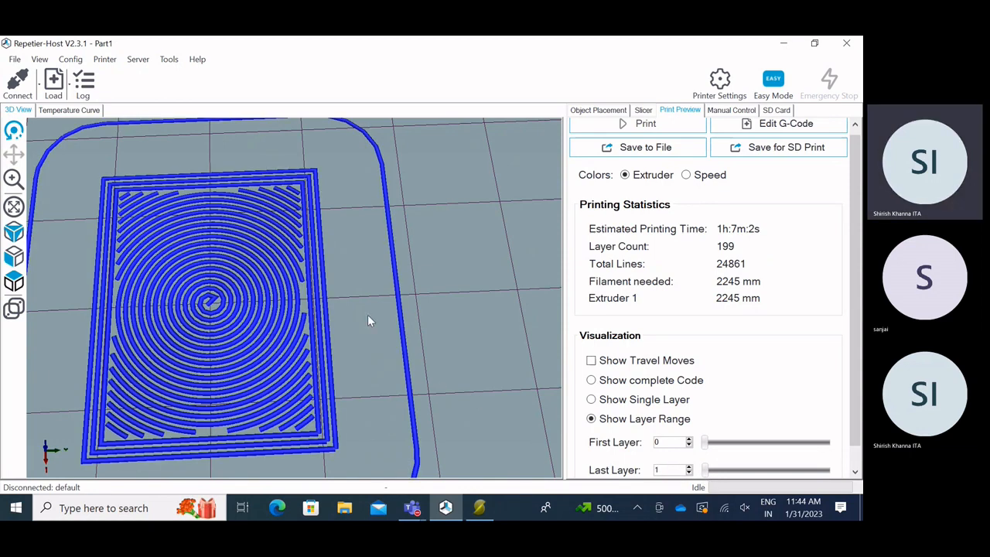
{"action": "middle_click_drag", "start_coordinate": [368, 314], "coordinate": [368, 349]}
{"action": "left_click_drag", "start_coordinate": [368, 354], "coordinate": [474, 307]}
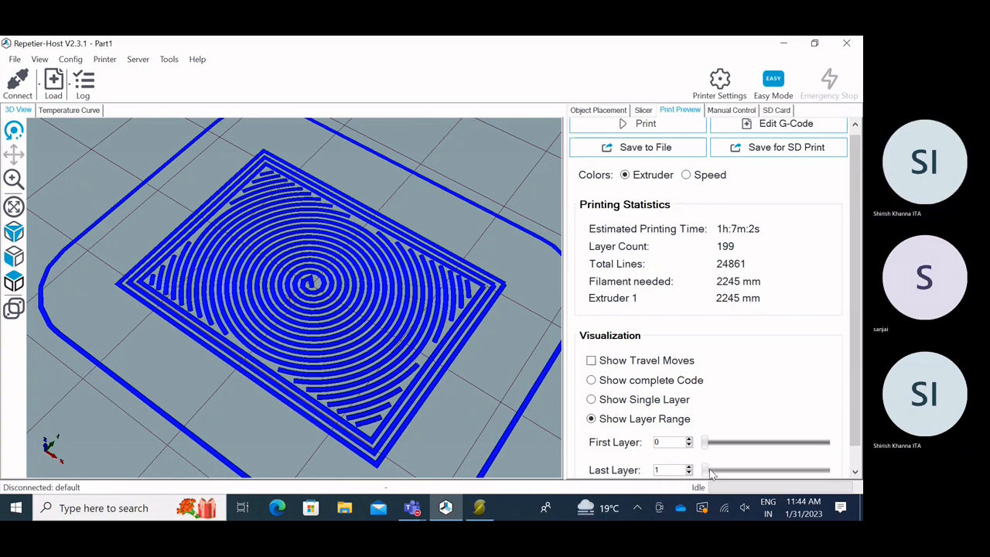
Inspect the part's top surfaces with the preview's last layer at 199, and narrow the range to layers 14 through 64 to examine the infill.
{"action": "left_click_drag", "start_coordinate": [704, 469], "coordinate": [851, 460]}
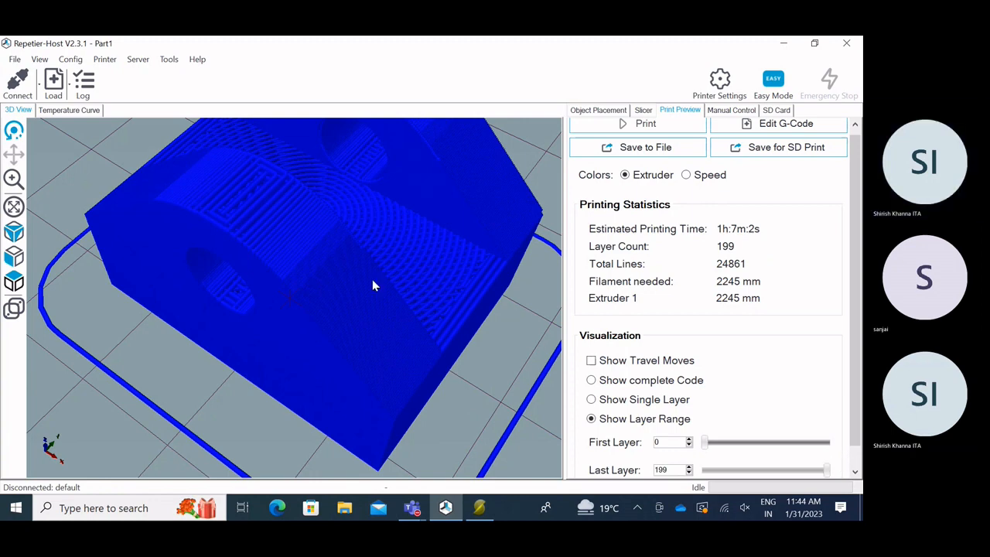
{"action": "left_click_drag", "start_coordinate": [372, 284], "coordinate": [214, 278]}
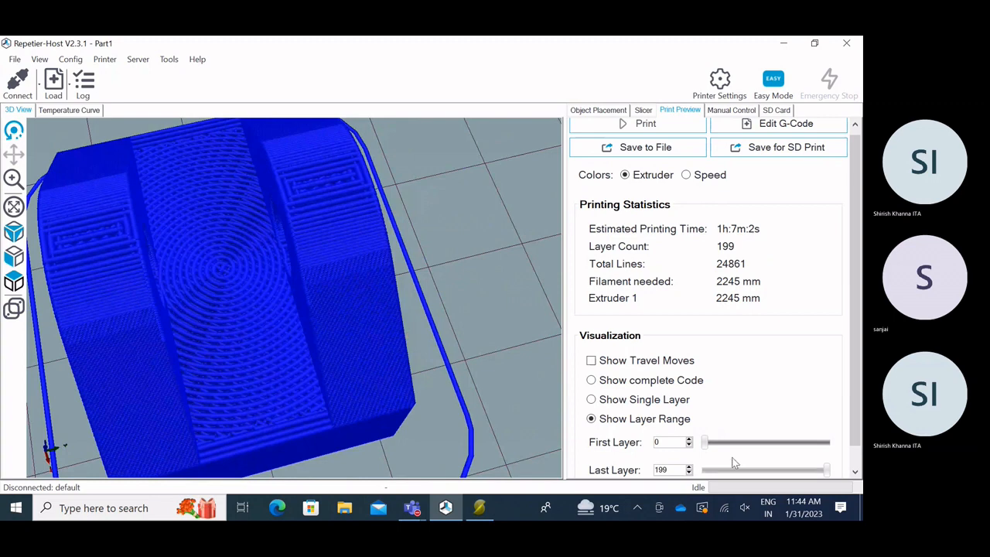
{"action": "mouse_move", "coordinate": [705, 441]}
{"action": "left_mouse_down"}
{"action": "mouse_move", "coordinate": [791, 442]}
{"action": "mouse_move", "coordinate": [712, 442]}
{"action": "left_mouse_up"}
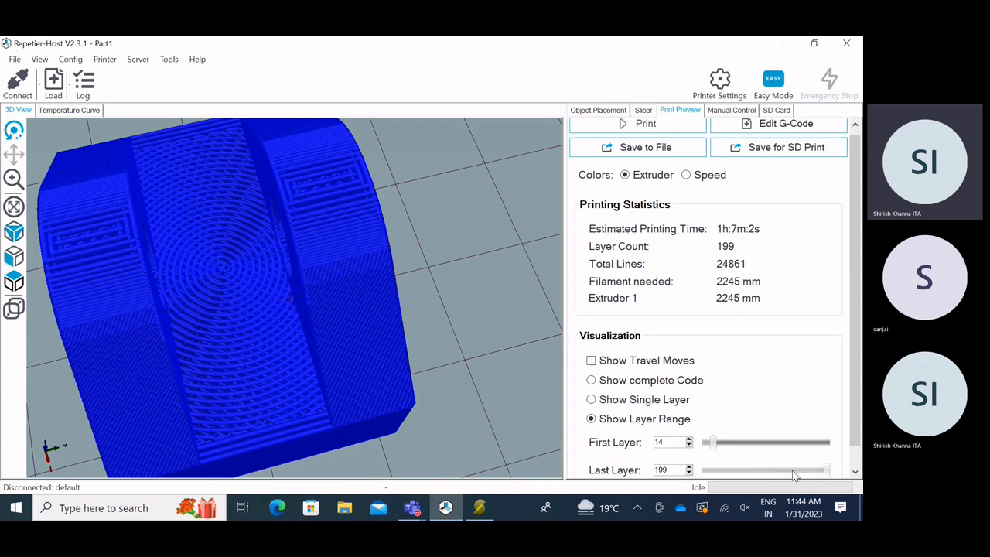
{"action": "left_click_drag", "start_coordinate": [826, 470], "coordinate": [742, 469]}
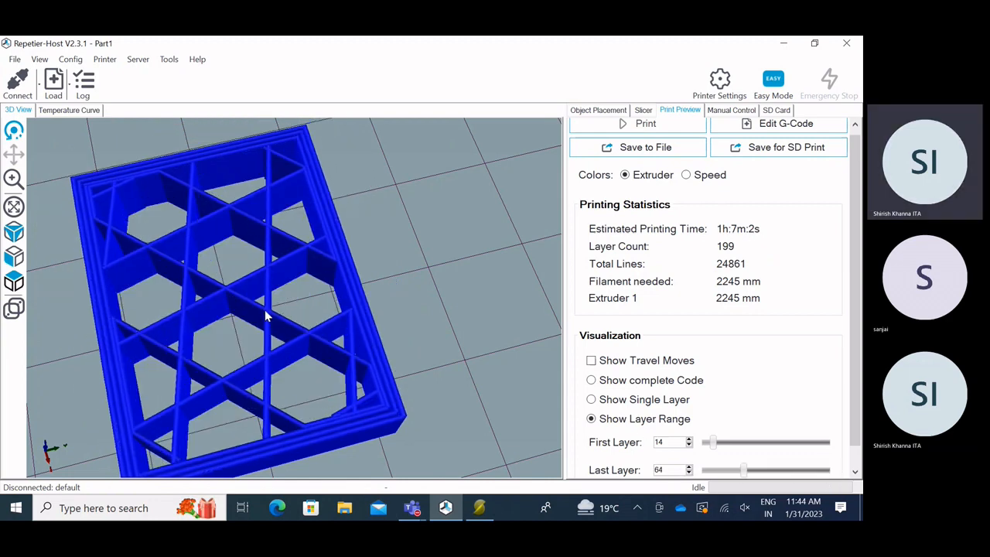
{"action": "left_click_drag", "start_coordinate": [270, 342], "coordinate": [378, 317]}
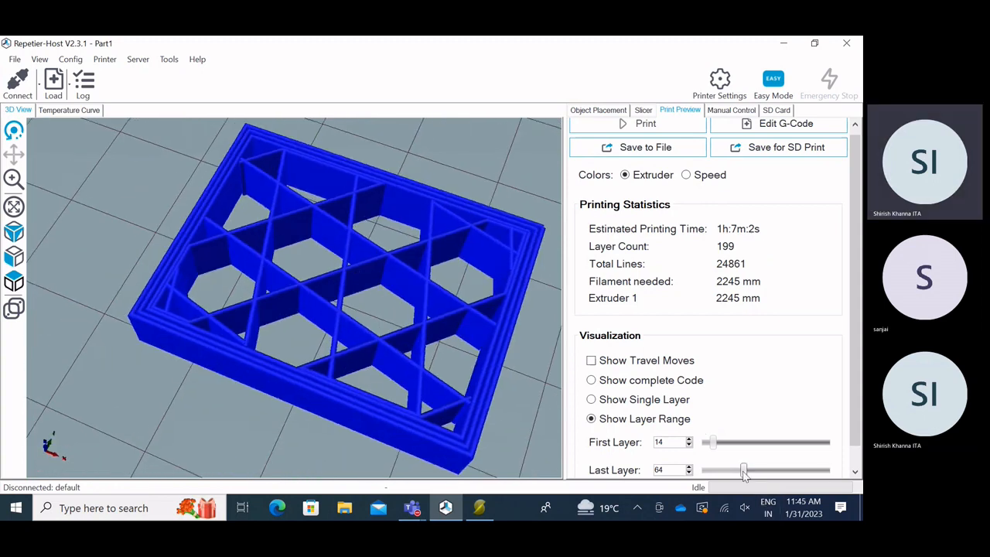
Restore the preview's last layer to 199 and examine the solid pattern on the part's central top surface.
{"action": "left_click_drag", "start_coordinate": [742, 469], "coordinate": [826, 469]}
{"action": "left_click_drag", "start_coordinate": [363, 334], "coordinate": [269, 310]}
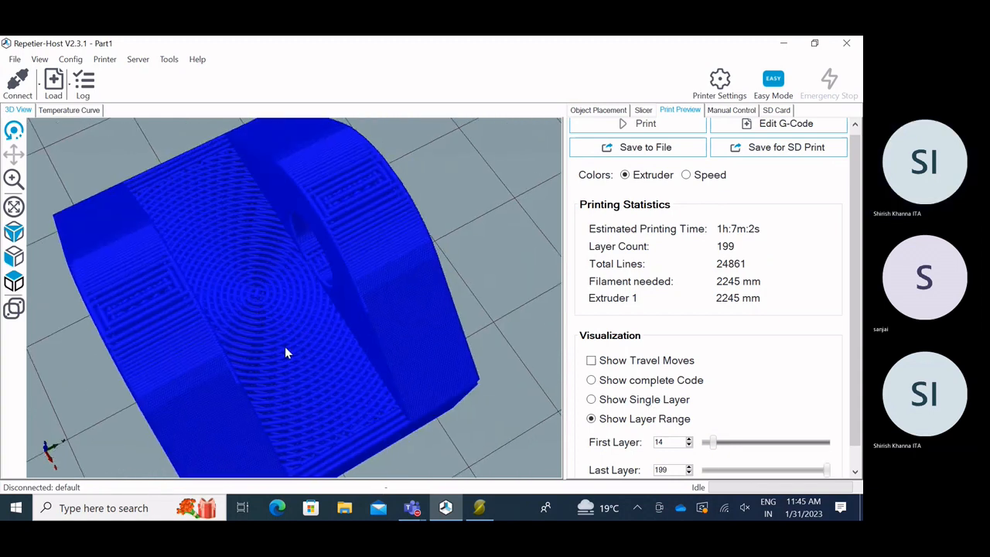
{"action": "left_click_drag", "start_coordinate": [285, 349], "coordinate": [236, 348]}
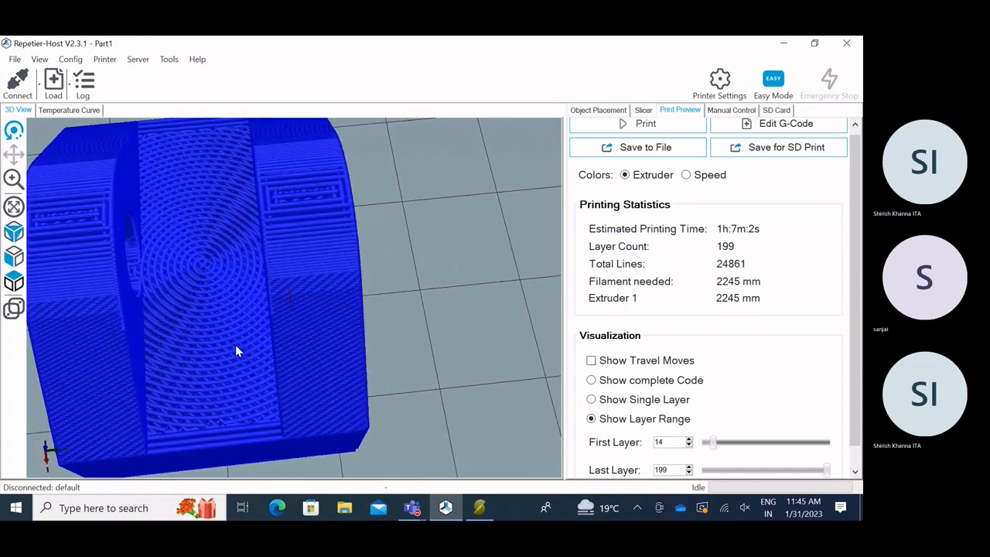
Switch the solid infill pattern back to hilbertcurve and start slicing the part with Slic3r.
{"action": "left_click", "coordinate": [643, 110]}
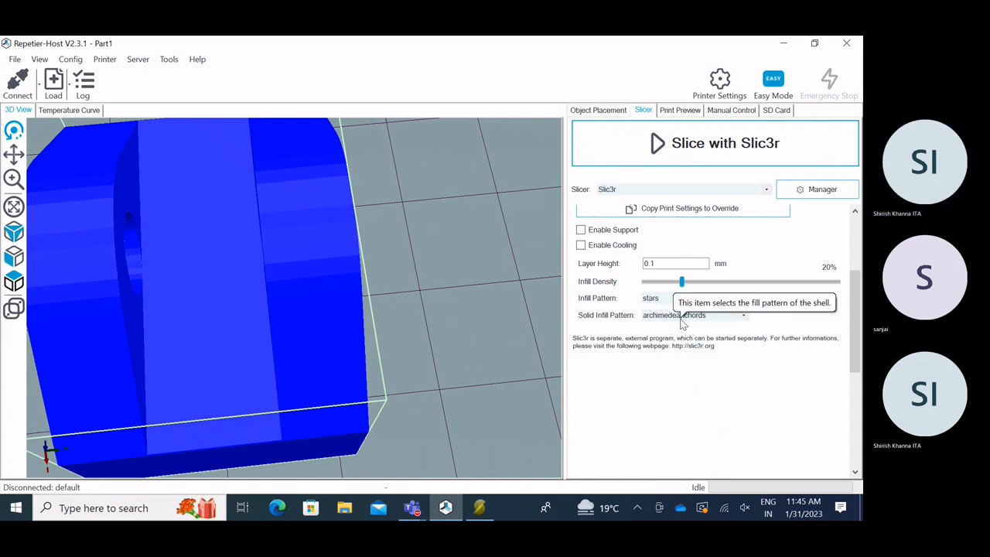
{"action": "left_click", "coordinate": [700, 317]}
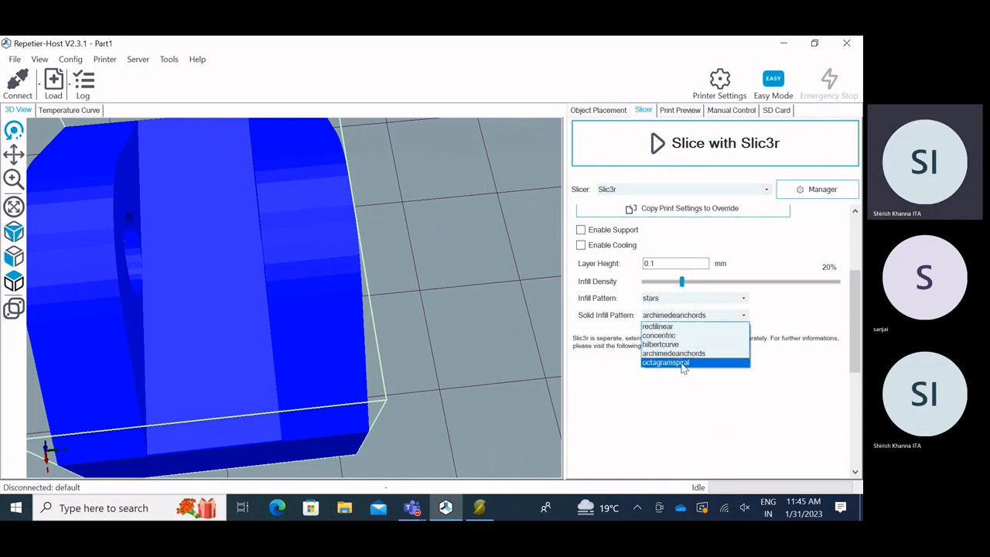
{"action": "left_click", "coordinate": [663, 345]}
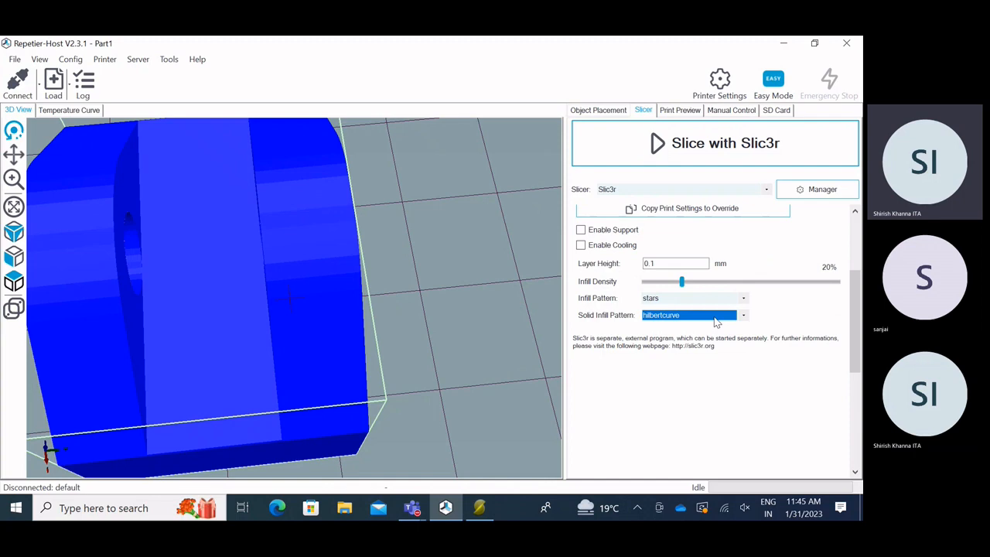
{"action": "left_click", "coordinate": [740, 167]}
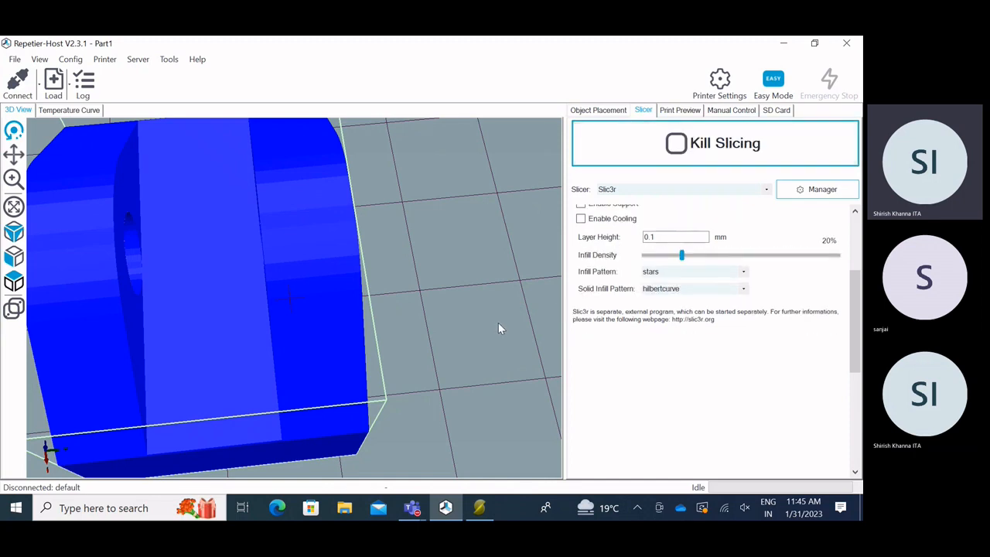
Limit the preview to layers 0 through 1 to examine the Hilbert curve pattern, and raise the last layer to 42 to examine the infill.
{"action": "left_click_drag", "start_coordinate": [459, 332], "coordinate": [314, 299]}
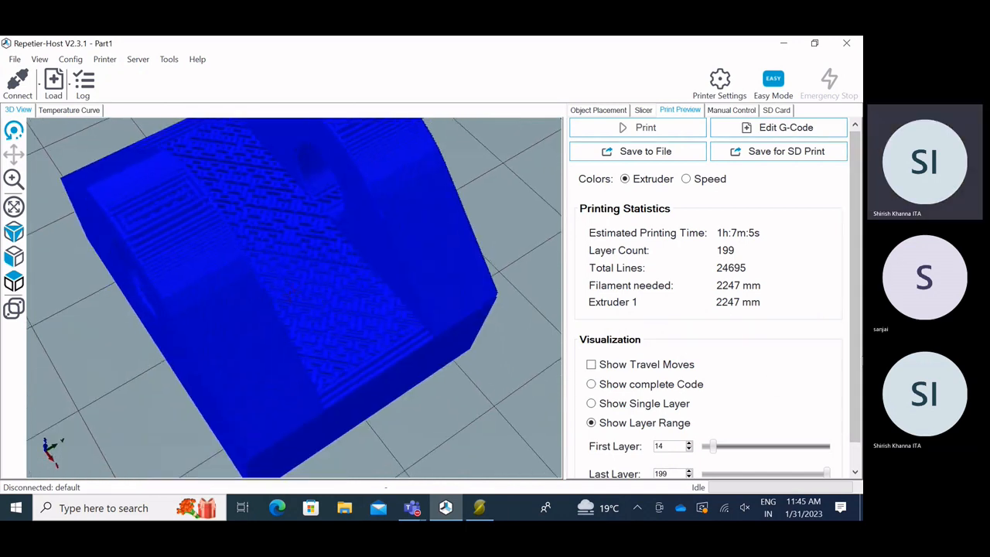
{"action": "scroll", "coordinate": [711, 441], "scroll_direction": "down", "scroll_amount": 1}
{"action": "left_click_drag", "start_coordinate": [825, 448], "coordinate": [629, 450]}
{"action": "type", "text": "1"}
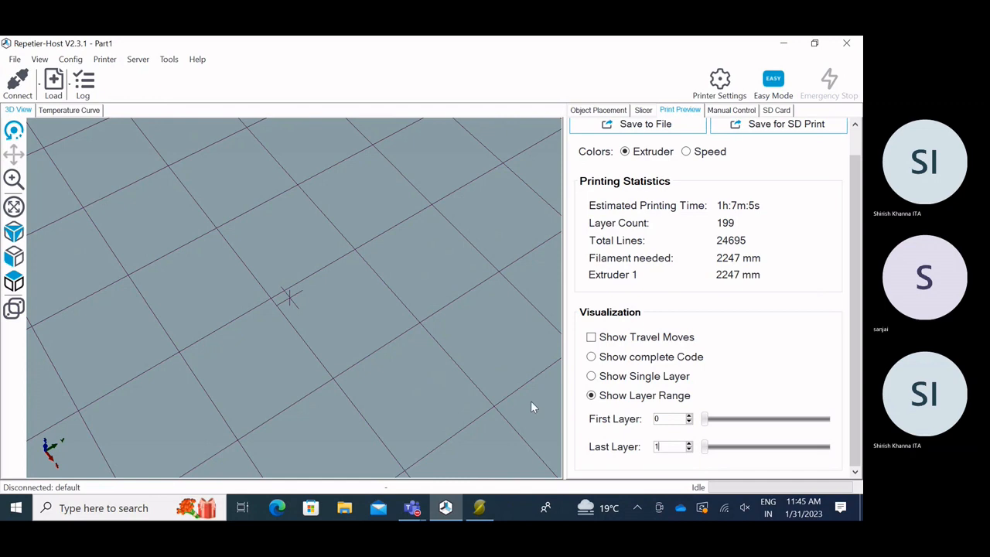
{"action": "key", "text": "Return"}
{"action": "scroll", "coordinate": [318, 400], "scroll_direction": "up", "scroll_amount": 3}
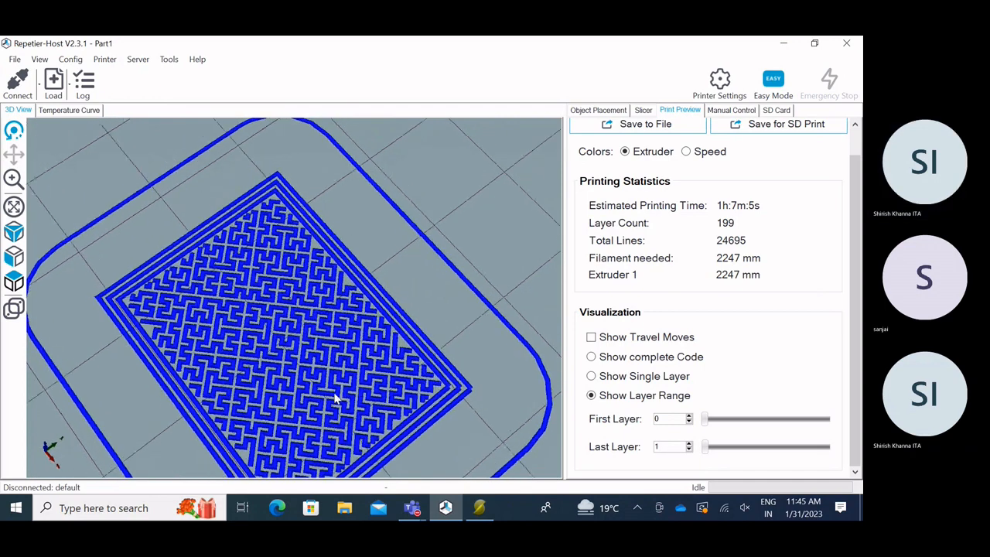
{"action": "left_click_drag", "start_coordinate": [335, 398], "coordinate": [346, 391]}
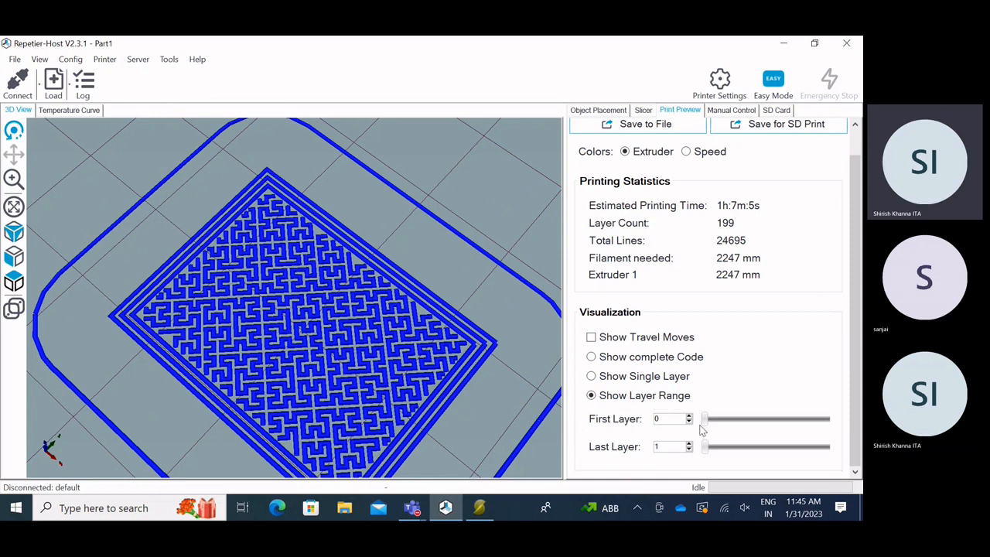
{"action": "mouse_move", "coordinate": [703, 420]}
{"action": "left_mouse_down"}
{"action": "mouse_move", "coordinate": [732, 421]}
{"action": "mouse_move", "coordinate": [700, 421]}
{"action": "left_mouse_up"}
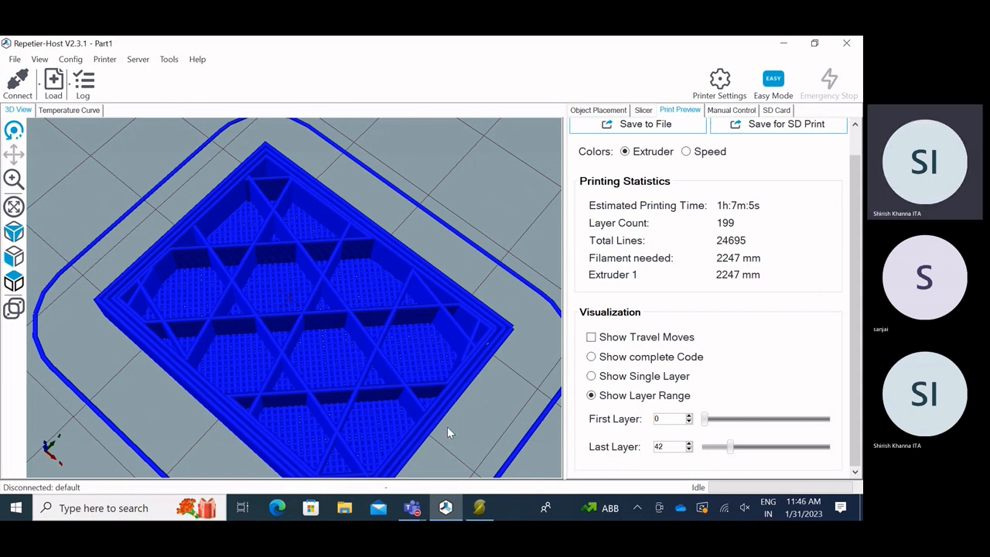
Switch to Slic3r and review the available top and bottom external infill patterns and the fill pattern options.
{"action": "left_click", "coordinate": [480, 508]}
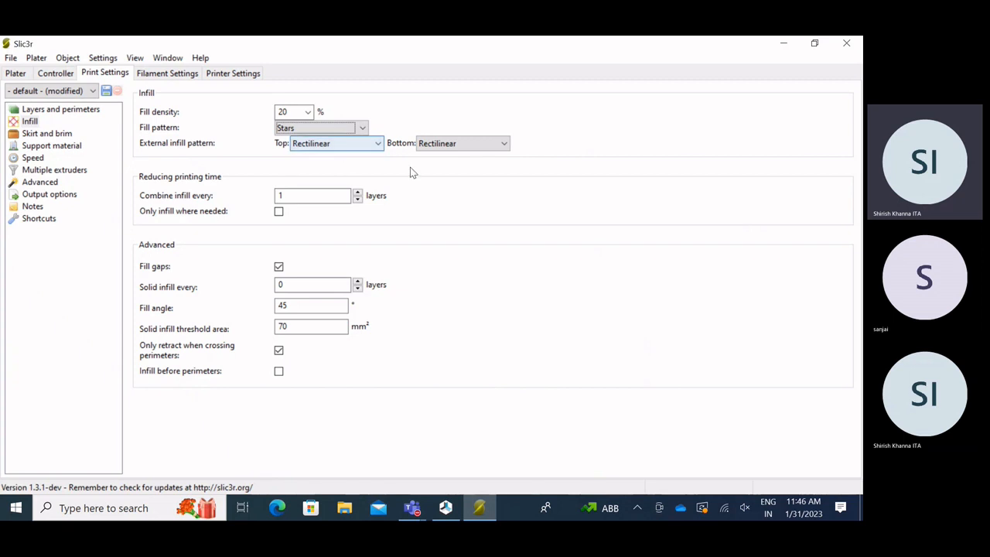
{"action": "left_click", "coordinate": [341, 143]}
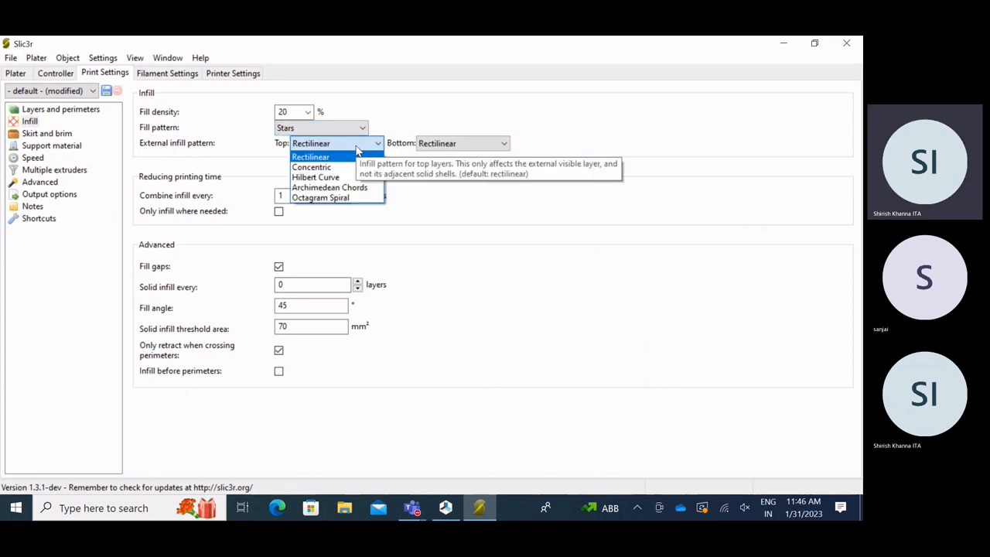
{"action": "left_click", "coordinate": [348, 153]}
{"action": "left_click", "coordinate": [452, 147]}
{"action": "left_click", "coordinate": [452, 153]}
{"action": "left_click", "coordinate": [336, 128]}
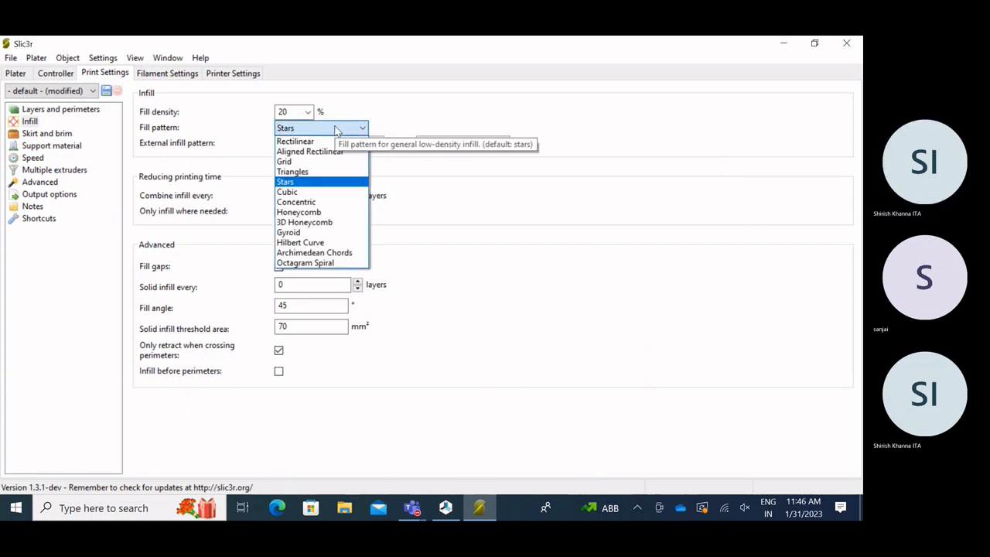
{"action": "left_click", "coordinate": [439, 173]}
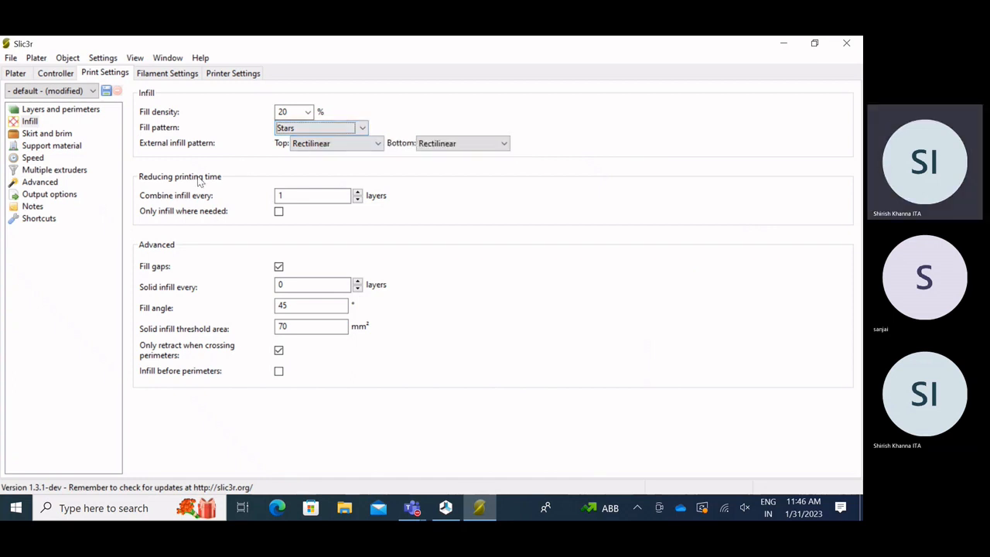
Set the infill to be combined every 5 layers.
{"action": "double_click", "coordinate": [301, 196]}
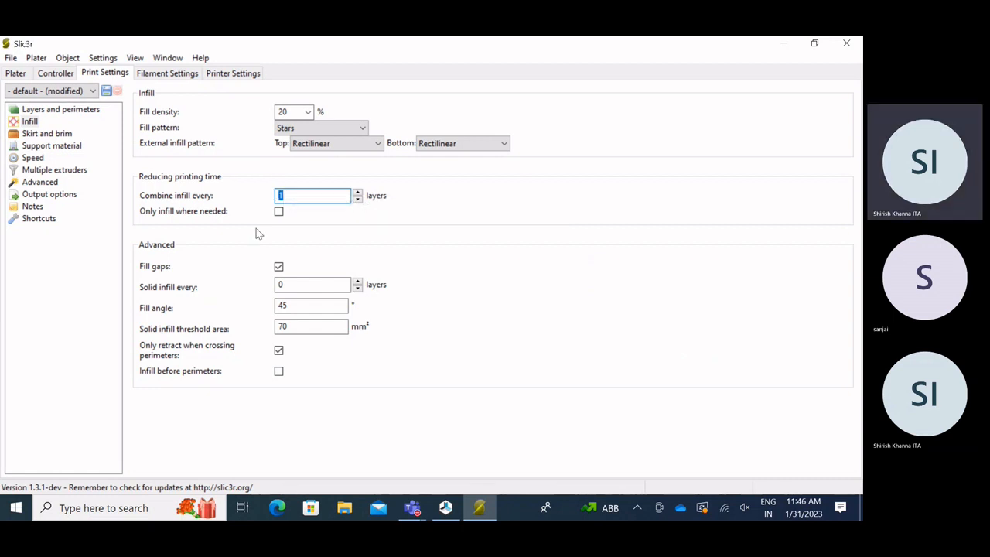
{"action": "type", "text": "5"}
{"action": "mouse_move", "coordinate": [152, 220]}
Try a solid infill interval of 1 layer, and reset it to 0.
{"action": "left_click_drag", "start_coordinate": [291, 284], "coordinate": [265, 287]}
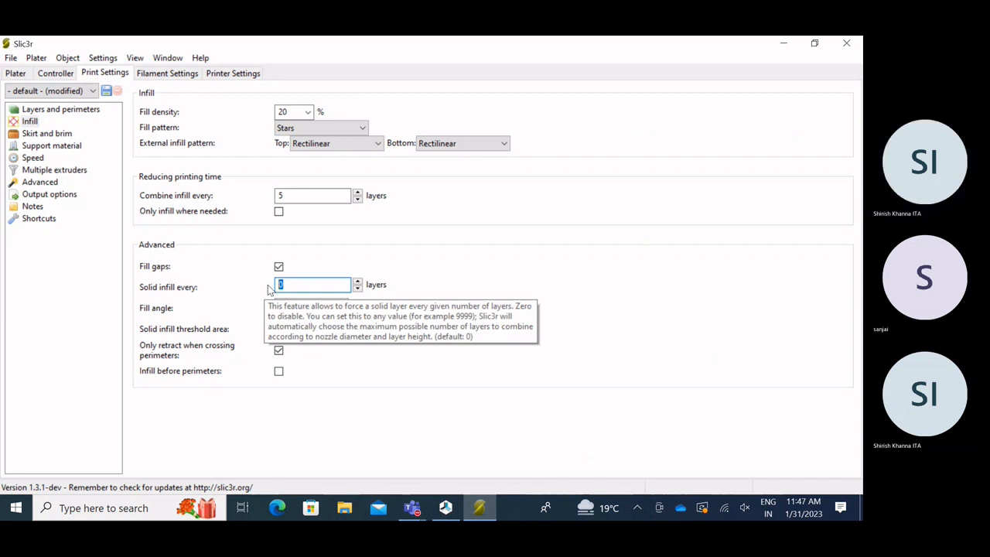
{"action": "left_click", "coordinate": [292, 286]}
{"action": "left_click_drag", "start_coordinate": [292, 285], "coordinate": [266, 287]}
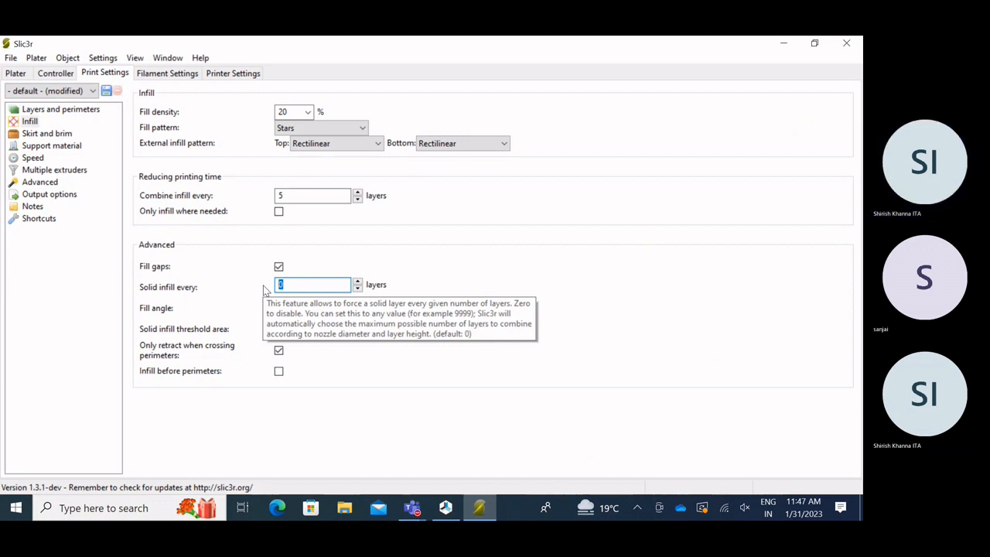
{"action": "left_click", "coordinate": [284, 284]}
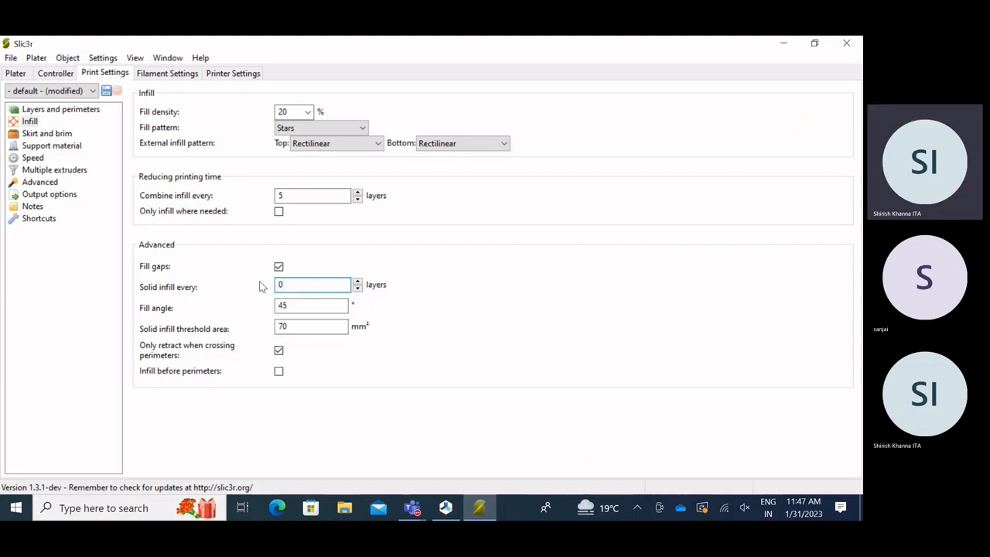
{"action": "key", "text": "BackSpace"}
{"action": "type", "text": "1"}
{"action": "double_click", "coordinate": [282, 285]}
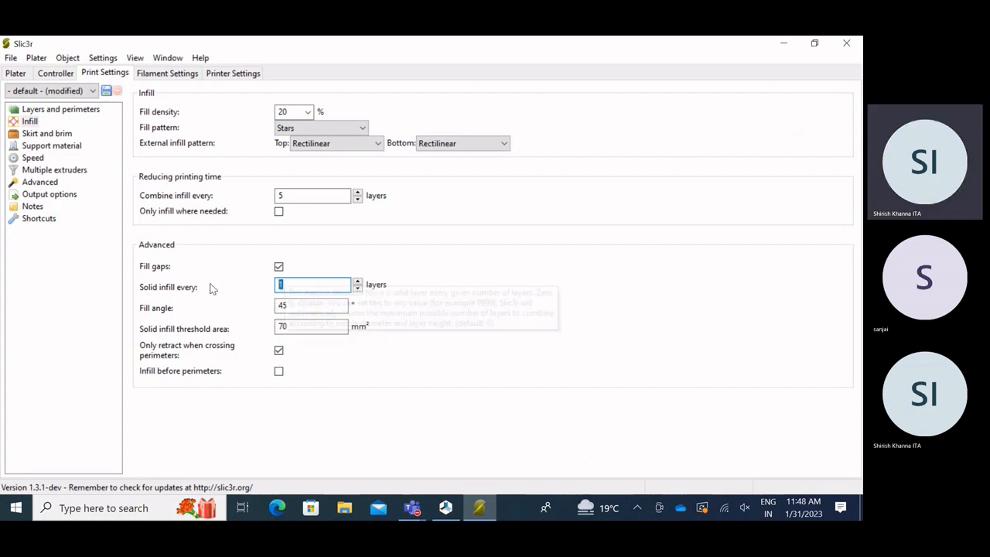
{"action": "type", "text": "0"}
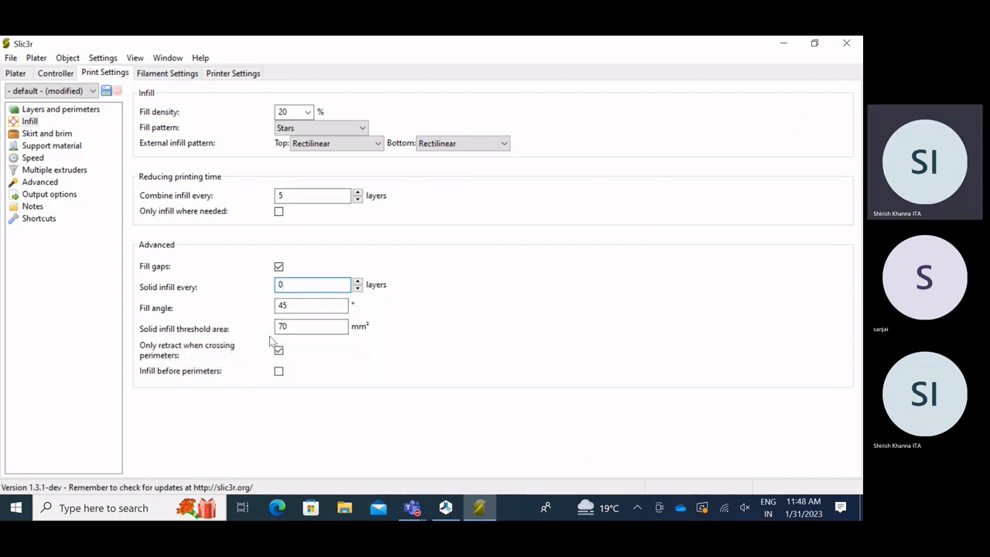
Review the fill angle and solid infill threshold area, and open the skirt and brim settings.
{"action": "key", "text": "Tab"}
{"action": "key", "text": "Tab"}
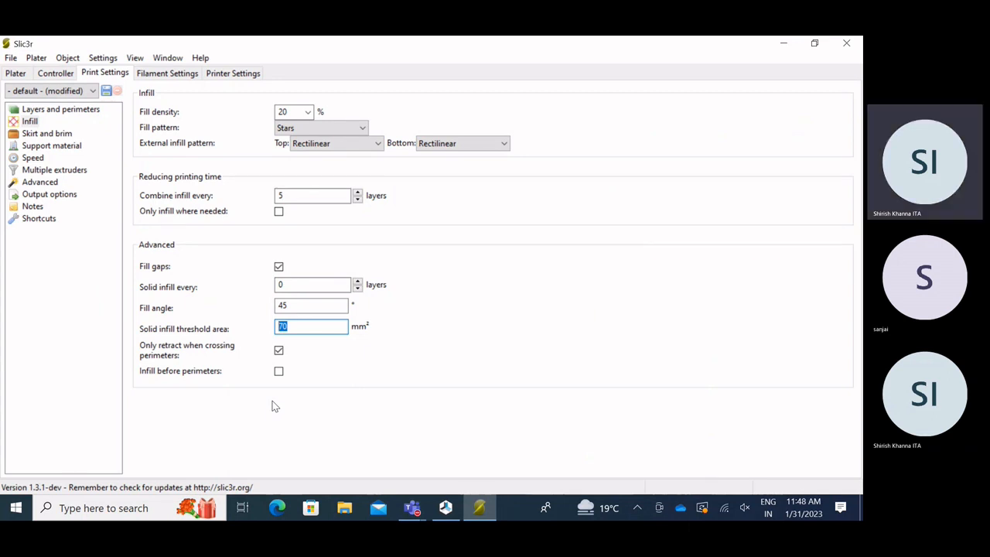
{"action": "left_click", "coordinate": [48, 135]}
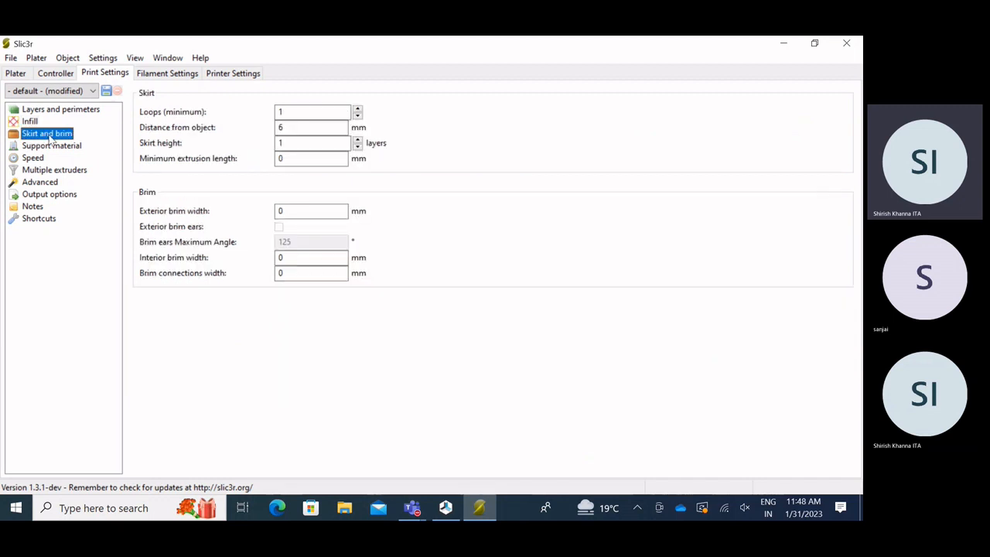
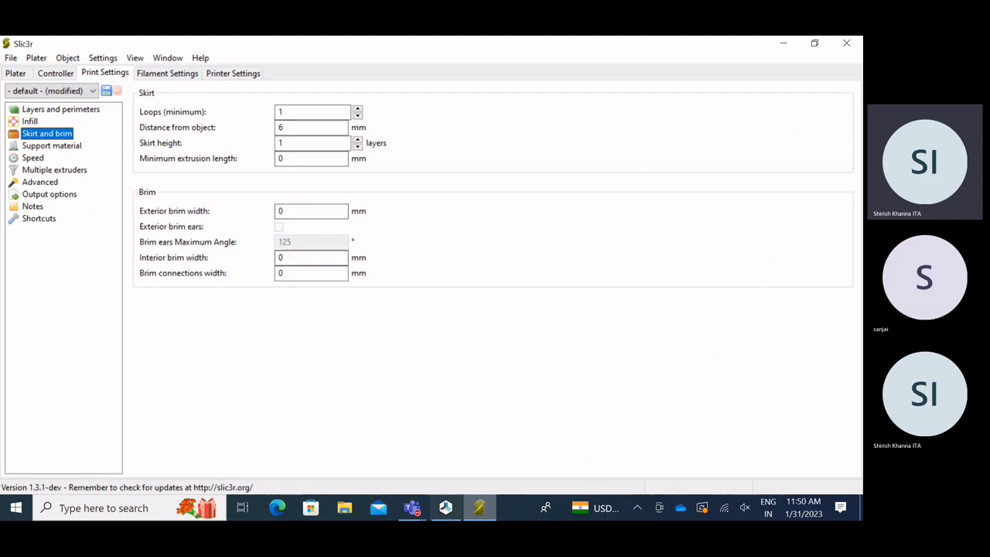
Switch between Repetier-Host and Slic3r to compare the skirt around the previewed part with its distance from object setting.
{"action": "left_click", "coordinate": [445, 507]}
{"action": "scroll", "coordinate": [222, 191], "scroll_direction": "down", "scroll_amount": 5}
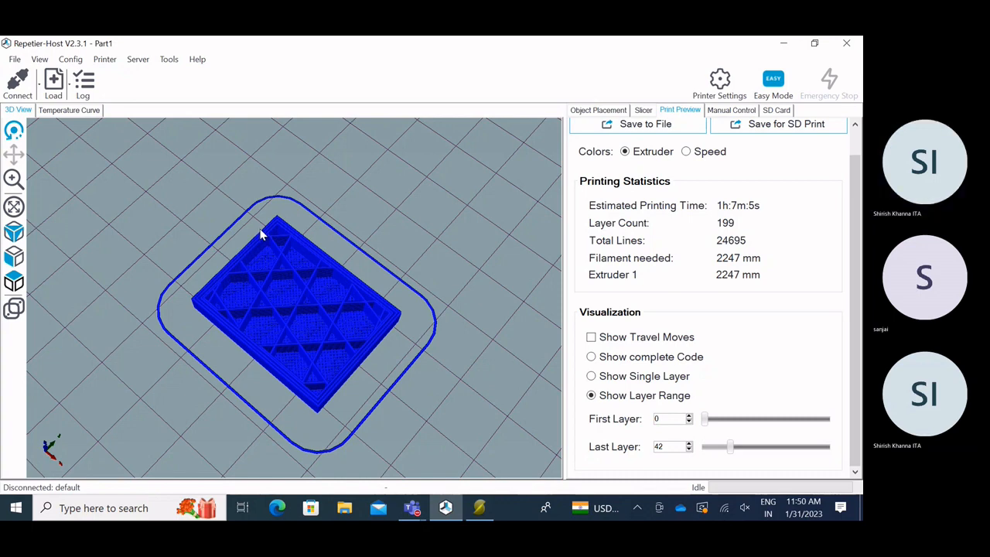
{"action": "left_click", "coordinate": [479, 507]}
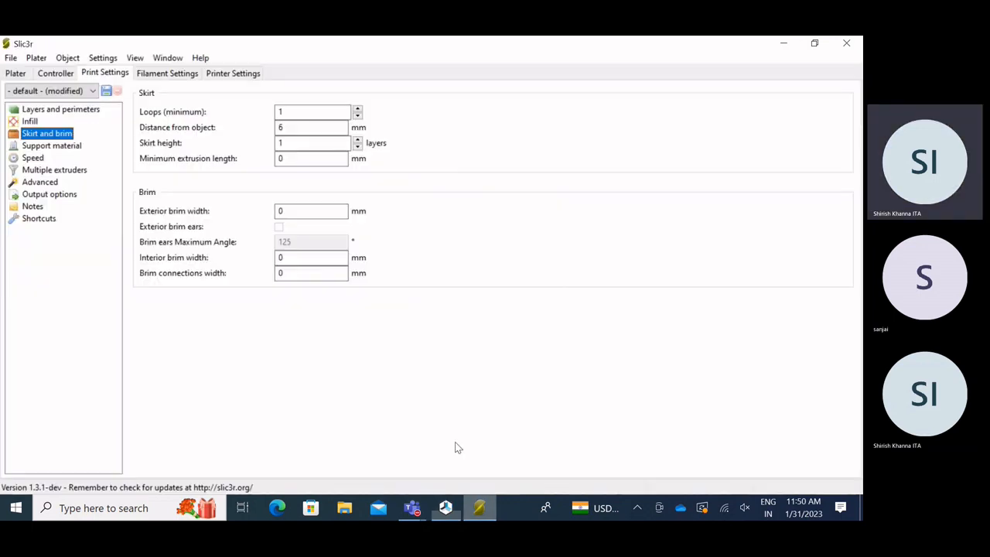
{"action": "double_click", "coordinate": [287, 129]}
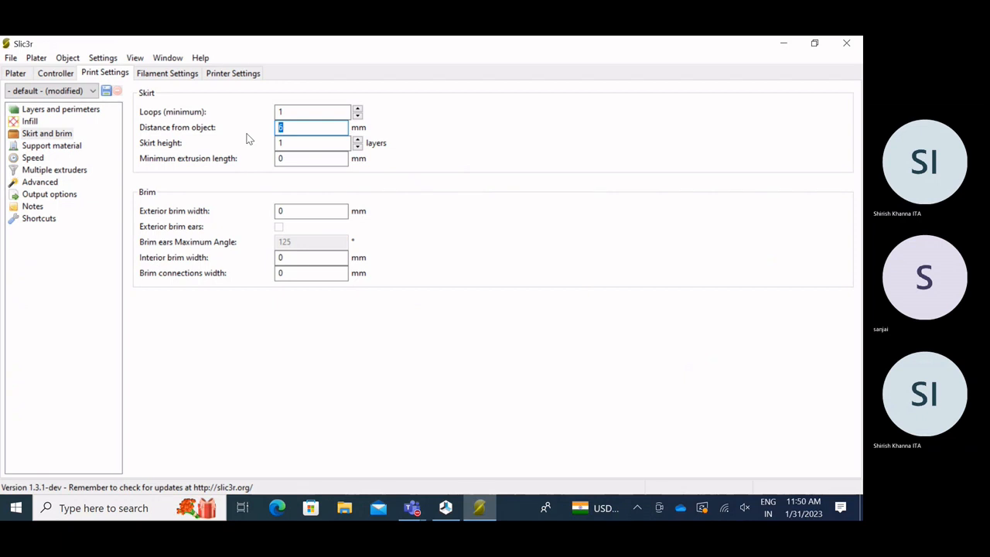
{"action": "left_click", "coordinate": [488, 515]}
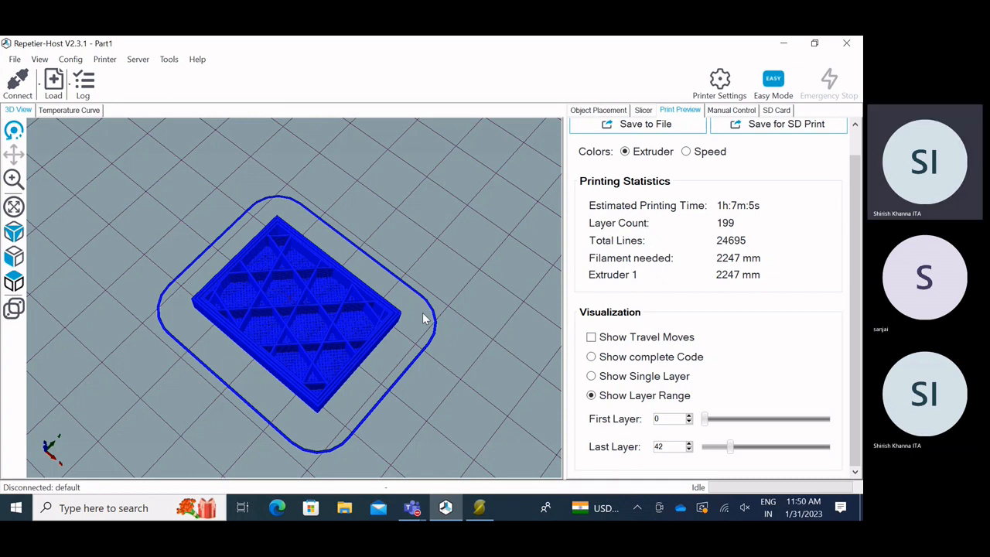
{"action": "left_click_drag", "start_coordinate": [418, 356], "coordinate": [342, 282]}
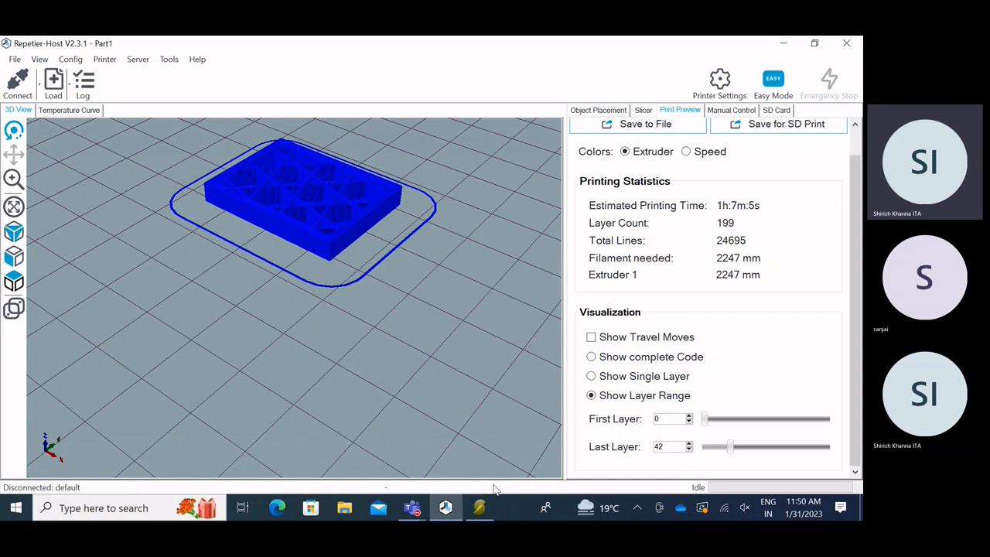
Compare the skirt height setting in Slic3r with the skirt loop in the Repetier-Host preview.
{"action": "left_click", "coordinate": [479, 507]}
{"action": "double_click", "coordinate": [292, 144]}
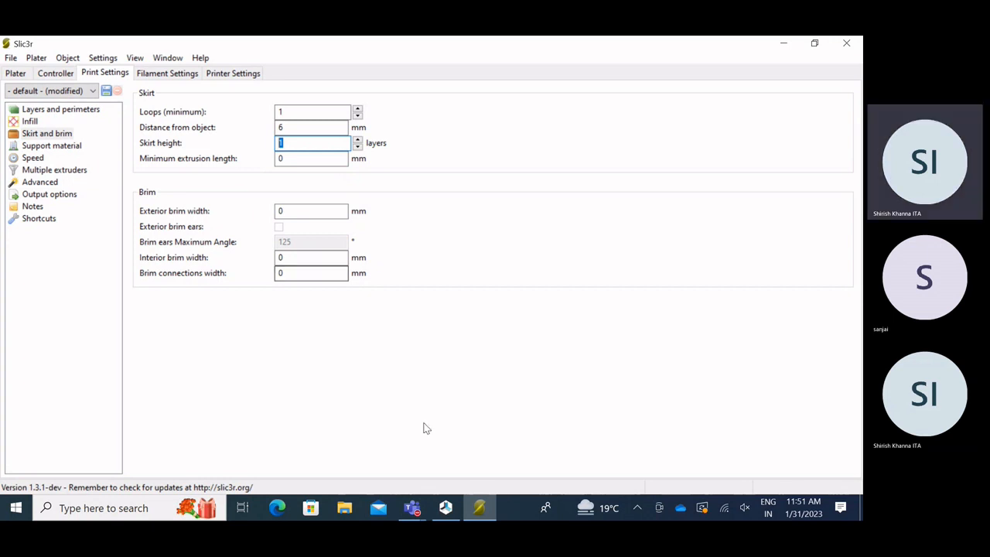
{"action": "left_click", "coordinate": [479, 511]}
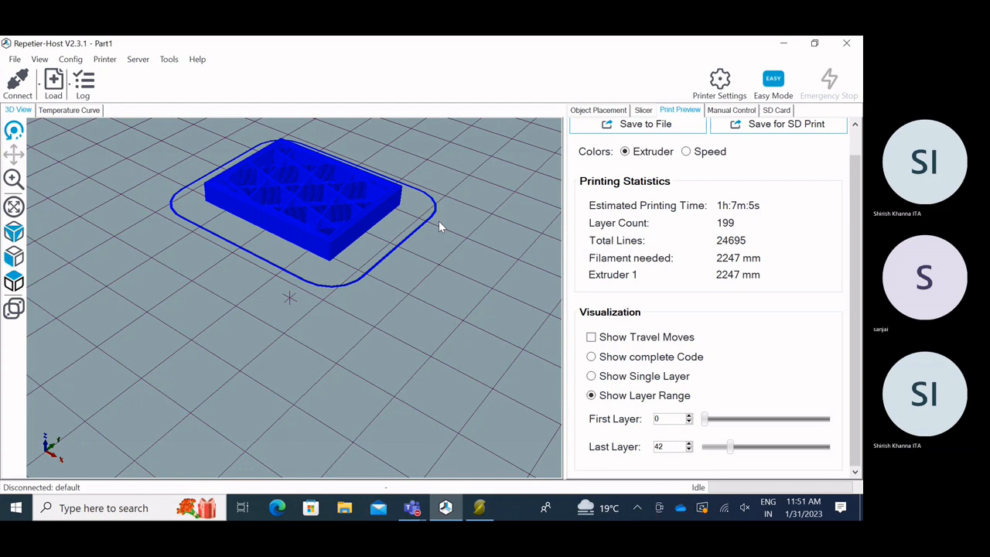
{"action": "left_click", "coordinate": [481, 512]}
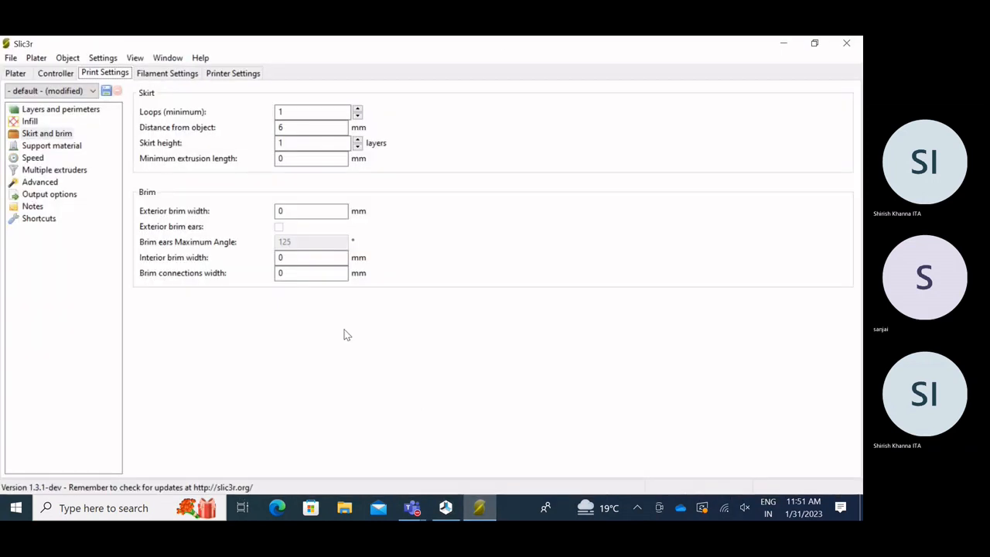
{"action": "left_click", "coordinate": [16, 75]}
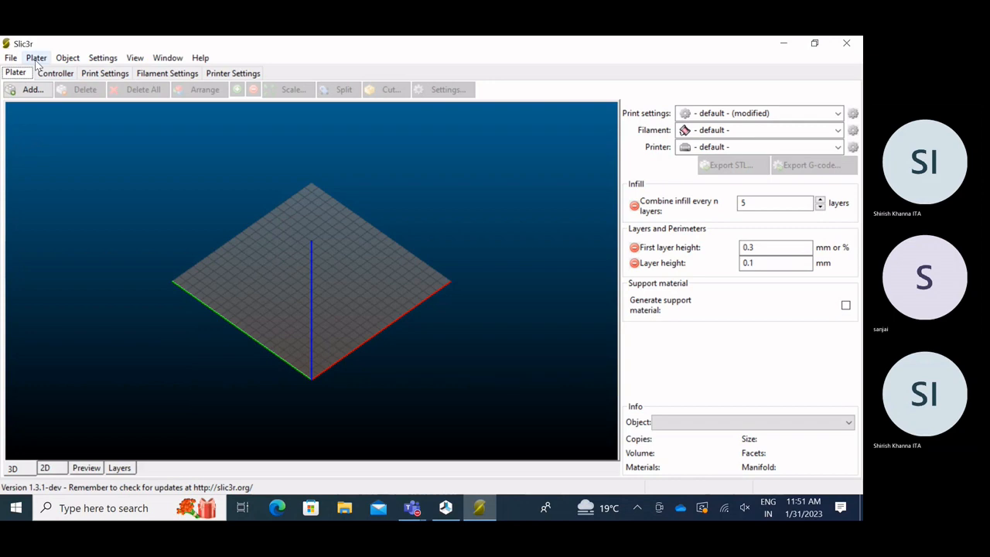
{"action": "left_click", "coordinate": [64, 59]}
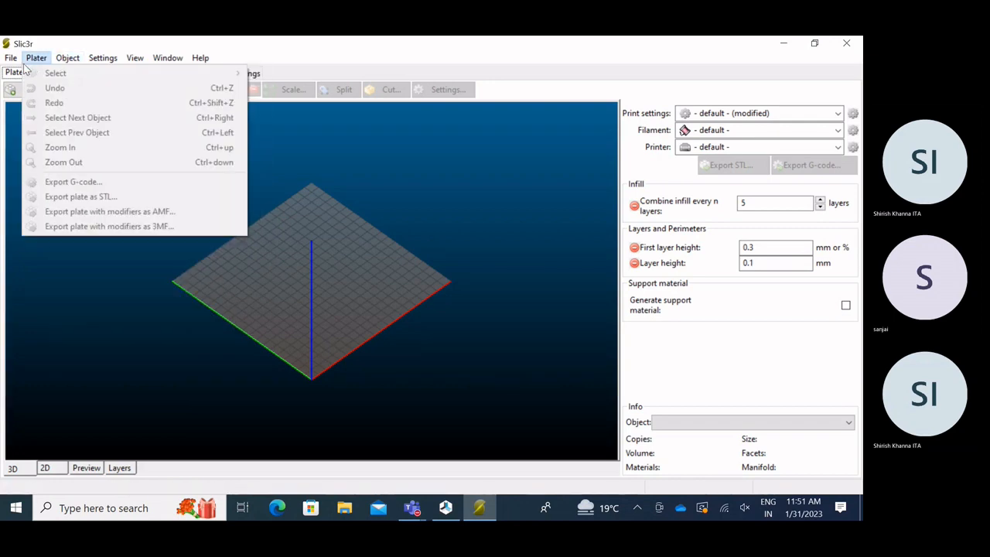
{"action": "mouse_move", "coordinate": [12, 65]}
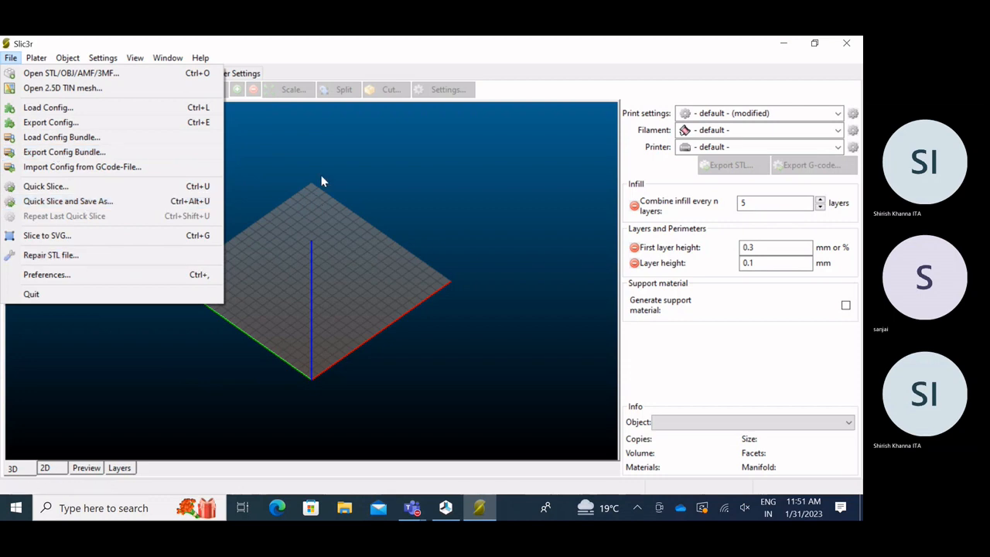
{"action": "left_click", "coordinate": [278, 165]}
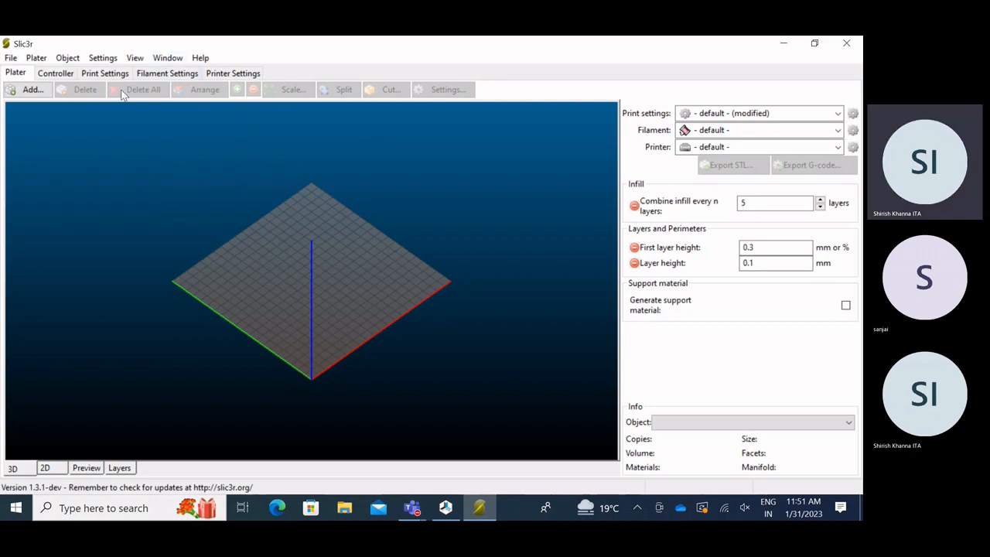
{"action": "left_click", "coordinate": [103, 73]}
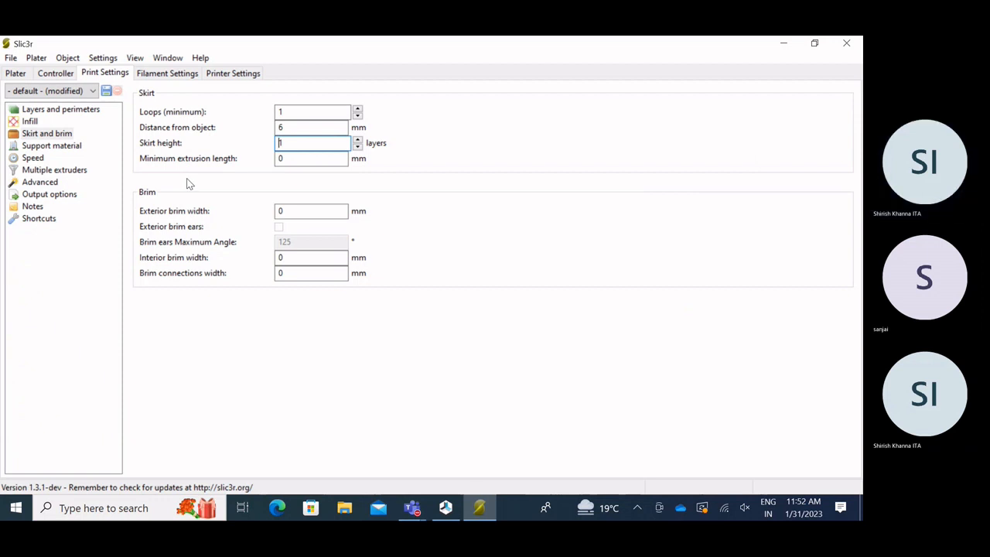
Switch to Repetier-Host and examine the skirt, perimeters and infill of the previewed layers from above and up close.
{"action": "left_click", "coordinate": [445, 507]}
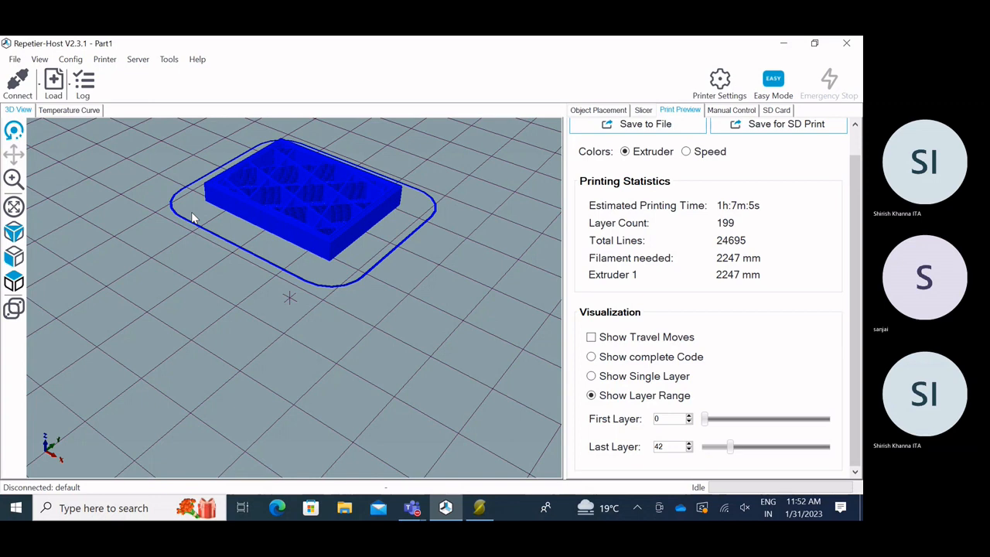
{"action": "left_click_drag", "start_coordinate": [353, 283], "coordinate": [302, 420]}
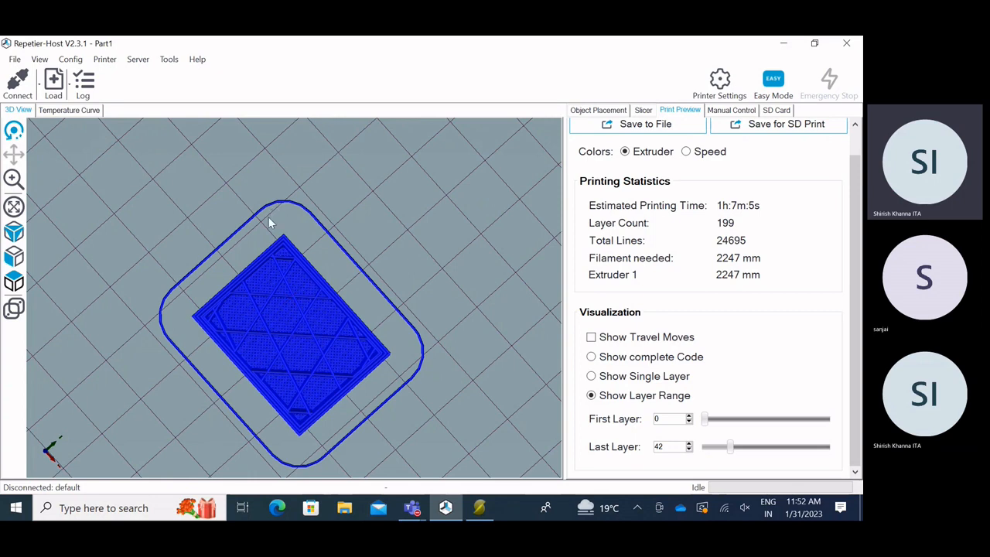
{"action": "scroll", "coordinate": [269, 216], "scroll_direction": "up", "scroll_amount": 5}
{"action": "scroll", "coordinate": [269, 214], "scroll_direction": "down", "scroll_amount": 2}
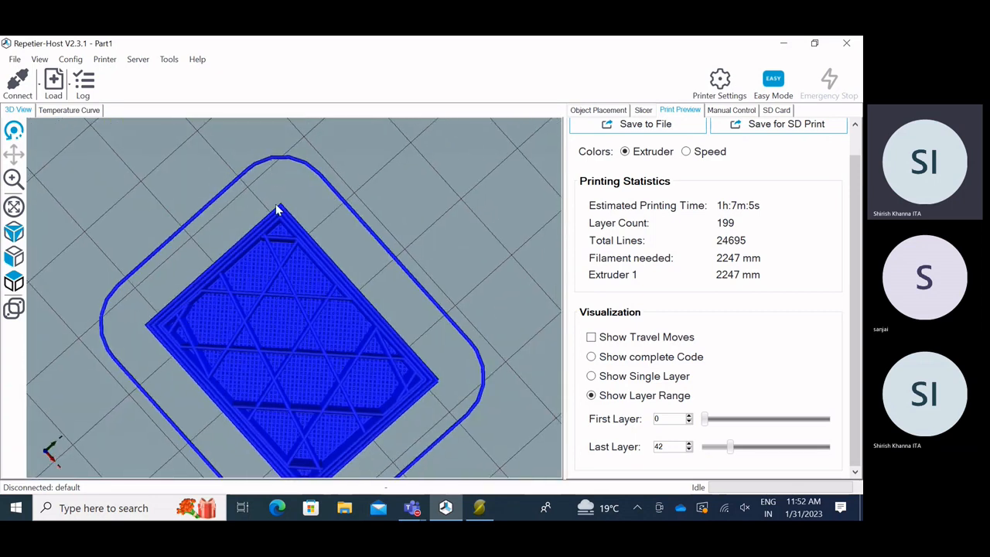
{"action": "scroll", "coordinate": [272, 214], "scroll_direction": "up", "scroll_amount": 5}
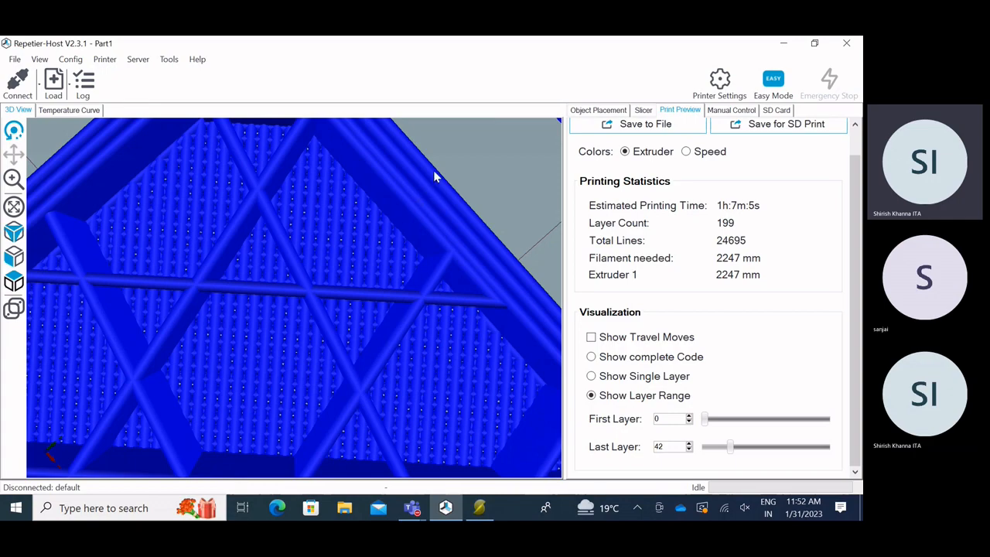
Compare the part's perimeters and star infill with the surrounding skirt loop in the layer preview, close up and from farther away.
{"action": "scroll", "coordinate": [366, 228], "scroll_direction": "down", "scroll_amount": 5}
{"action": "scroll", "coordinate": [378, 189], "scroll_direction": "up", "scroll_amount": 5}
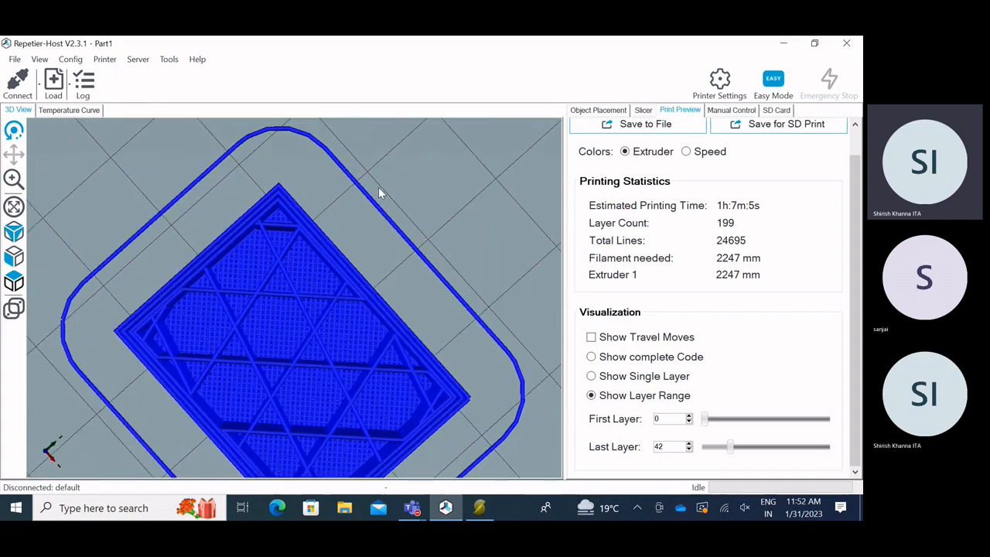
{"action": "scroll", "coordinate": [312, 250], "scroll_direction": "down", "scroll_amount": 5}
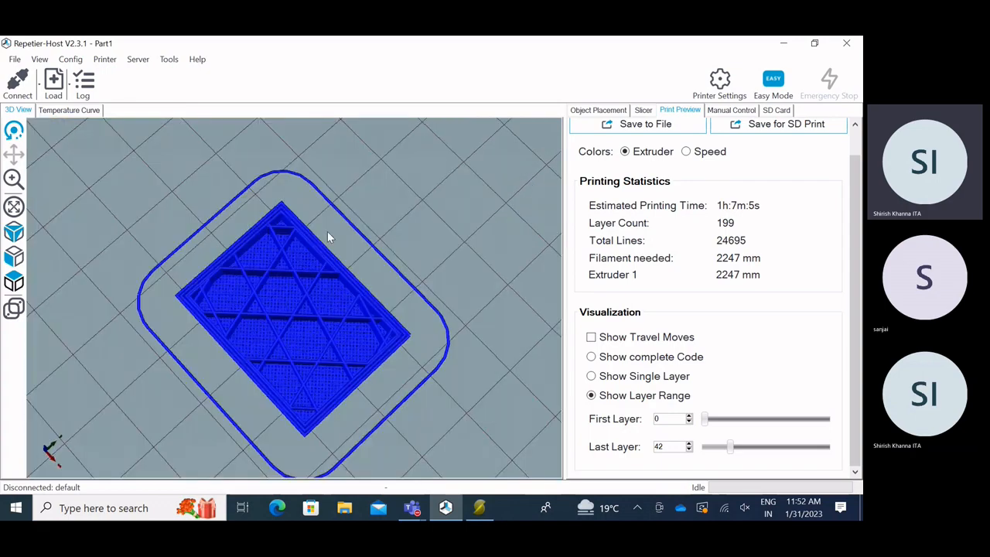
{"action": "scroll", "coordinate": [378, 194], "scroll_direction": "up", "scroll_amount": 1}
{"action": "scroll", "coordinate": [378, 196], "scroll_direction": "up", "scroll_amount": 1}
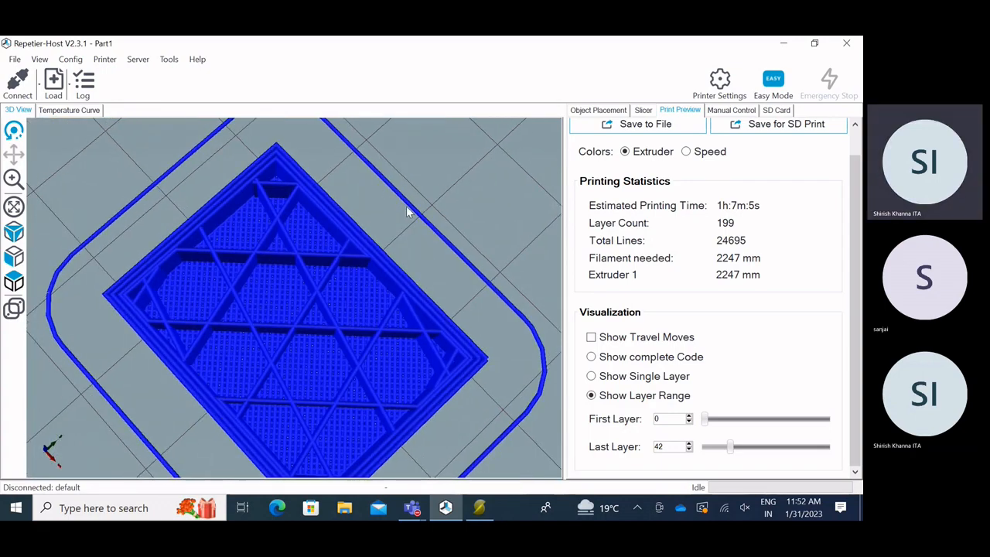
Switch to Slic3r and set the minimum number of skirt loops to 3.
{"action": "left_click", "coordinate": [480, 507]}
{"action": "left_click", "coordinate": [309, 144]}
{"action": "double_click", "coordinate": [297, 113]}
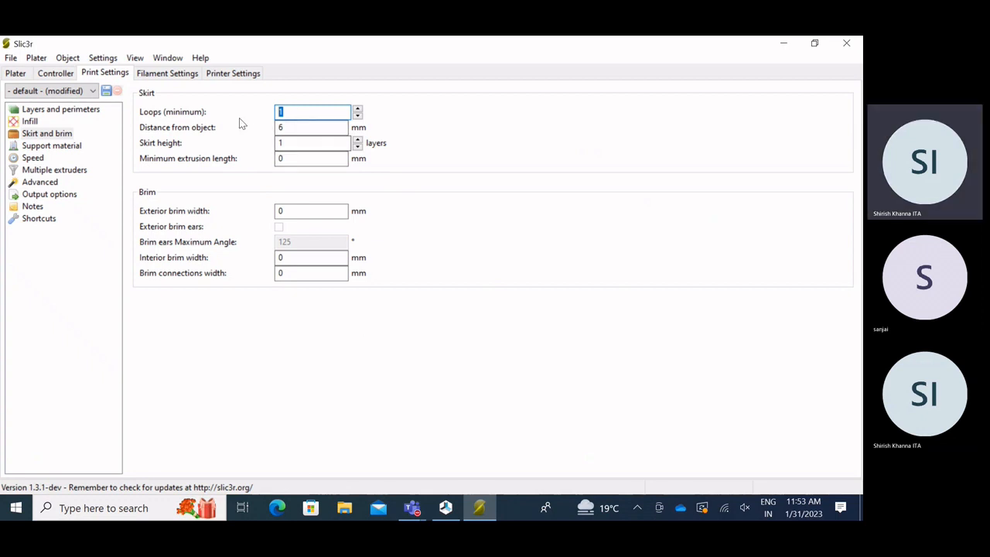
{"action": "type", "text": "3"}
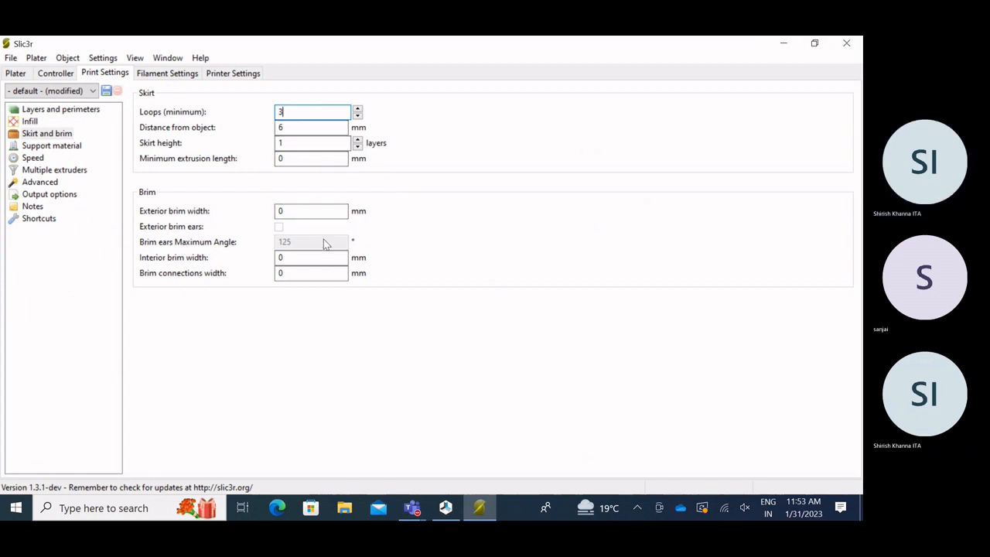
Close Slic3r and save the changed print settings as a profile with the name Untitled.
{"action": "left_click", "coordinate": [846, 42]}
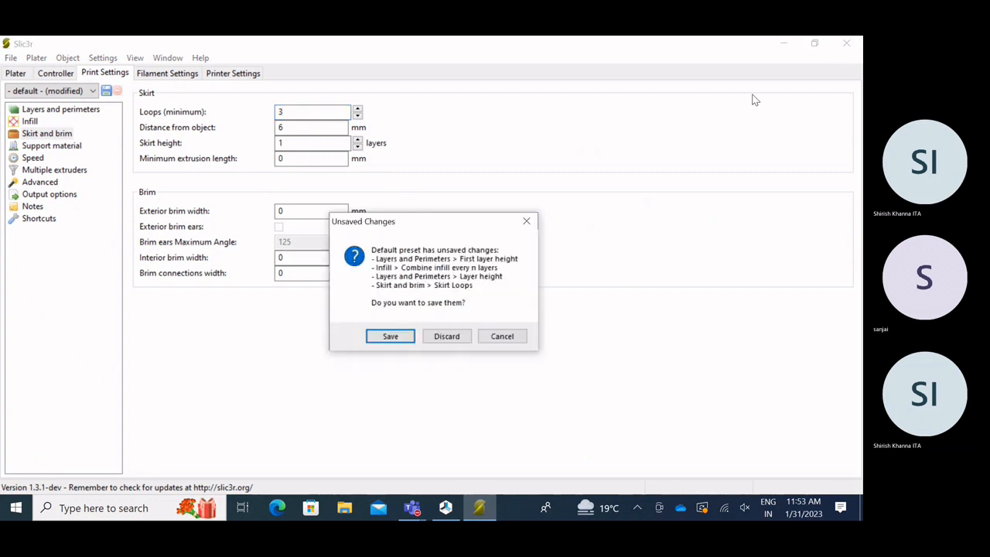
{"action": "left_click", "coordinate": [410, 338]}
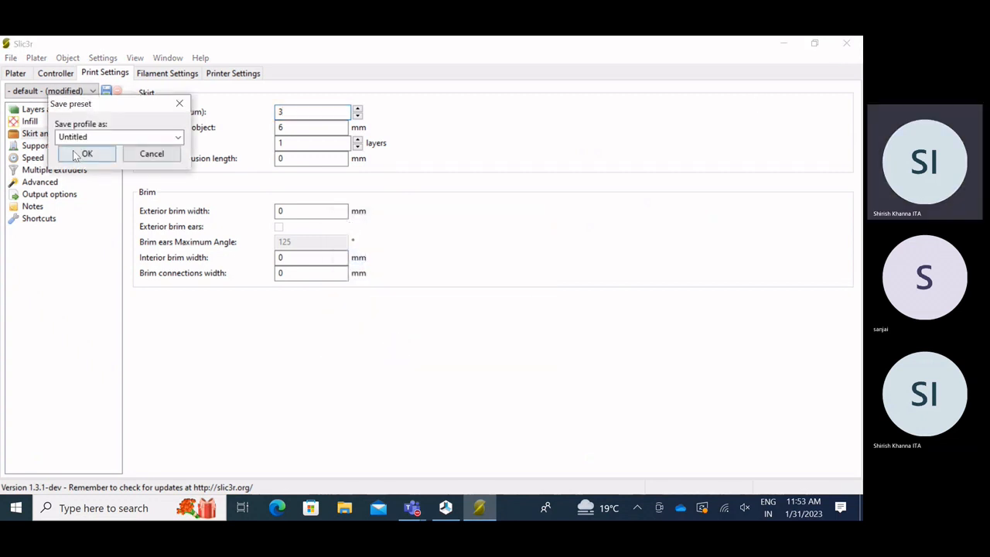
{"action": "left_click", "coordinate": [87, 153]}
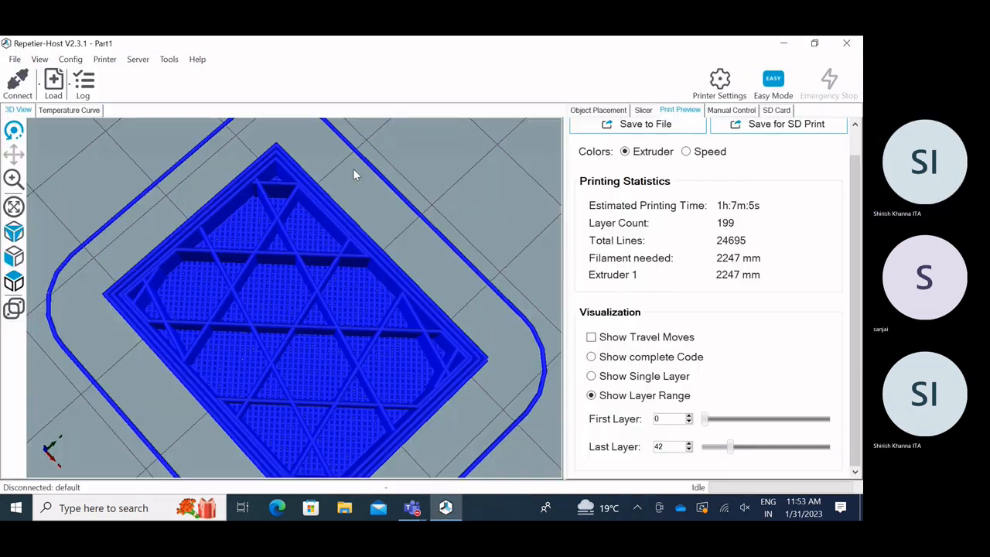
In Repetier-Host's slicer settings, select Untitled as the print setting and My Settings as the printer settings.
{"action": "left_click", "coordinate": [644, 111]}
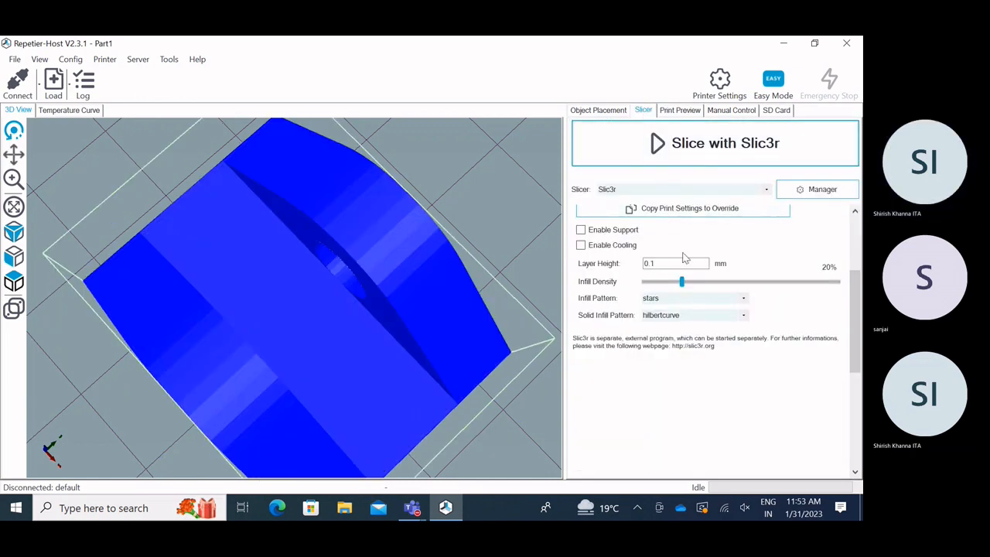
{"action": "scroll", "coordinate": [683, 259], "scroll_direction": "up", "scroll_amount": 3}
{"action": "left_click", "coordinate": [674, 213]}
{"action": "left_click", "coordinate": [663, 235]}
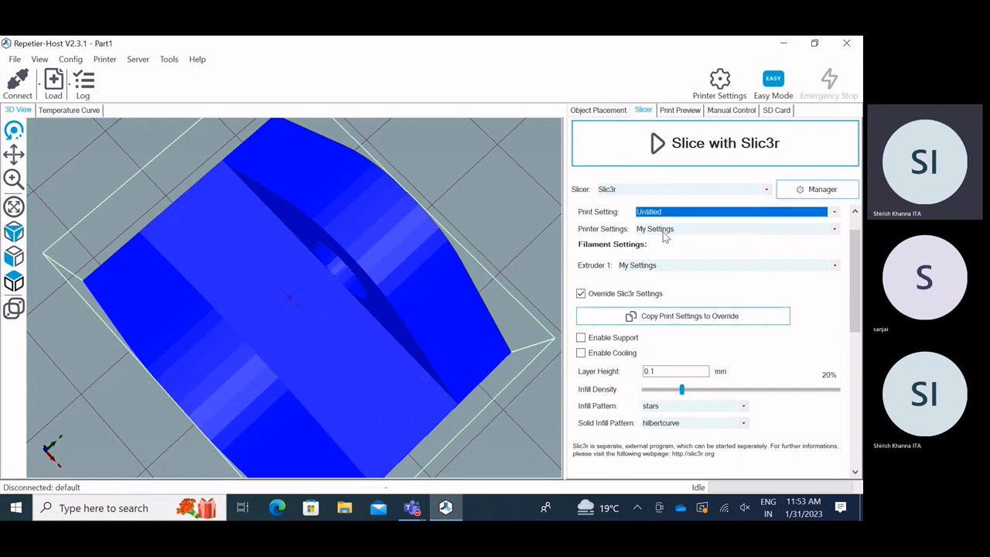
{"action": "left_click", "coordinate": [676, 230]}
{"action": "left_click", "coordinate": [666, 240]}
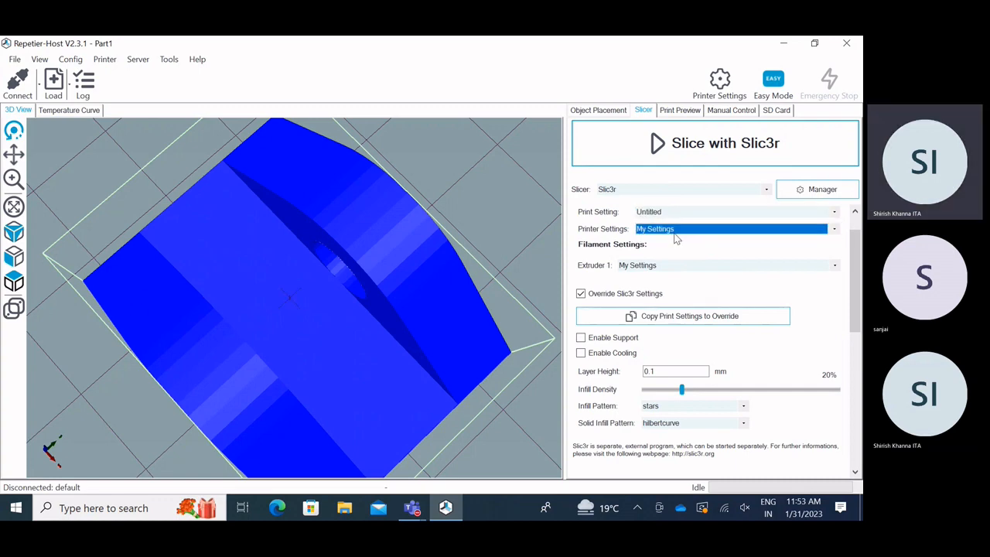
{"action": "left_click", "coordinate": [676, 230]}
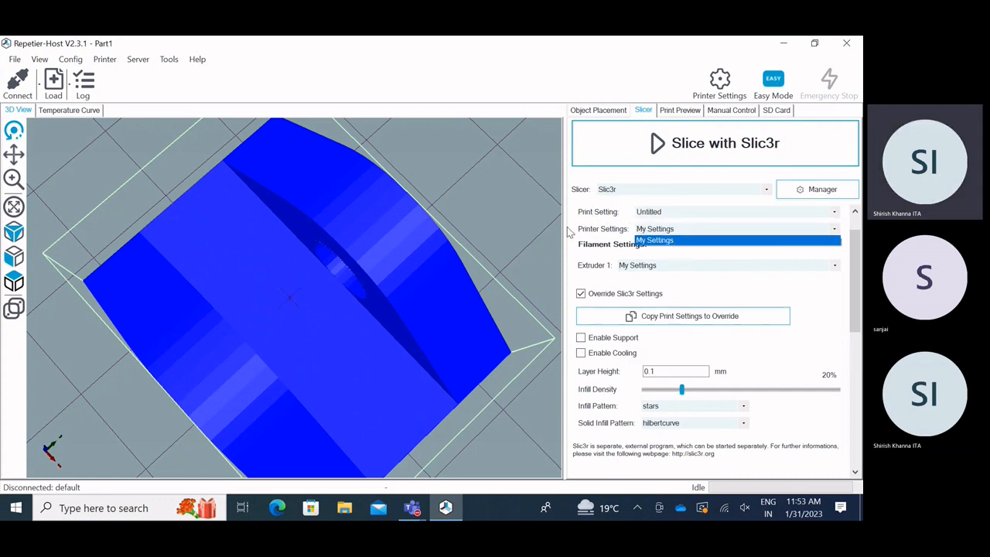
Slice the part with Slic3r using the Untitled print setting.
{"action": "scroll", "coordinate": [351, 230], "scroll_direction": "down", "scroll_amount": 3}
{"action": "left_click", "coordinate": [686, 157]}
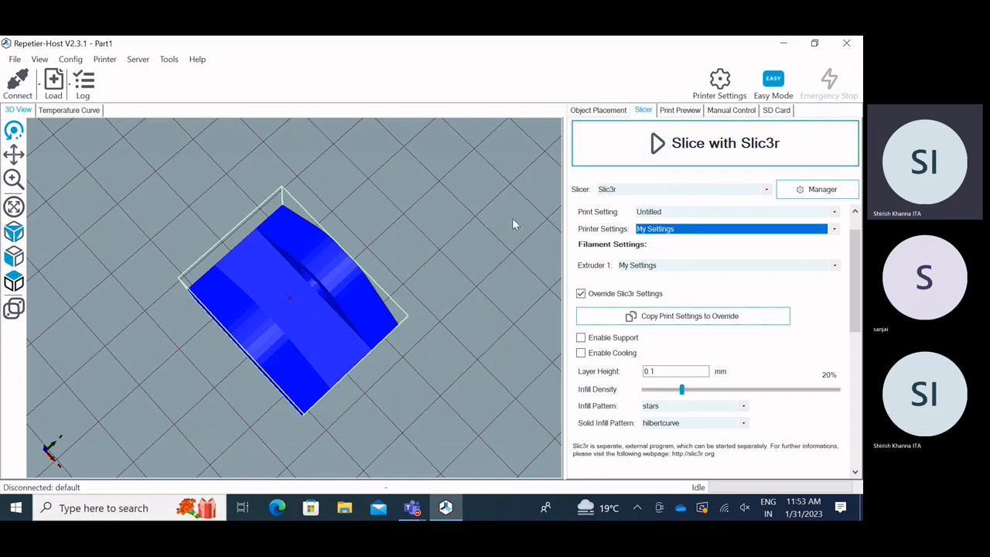
{"action": "left_click", "coordinate": [692, 148]}
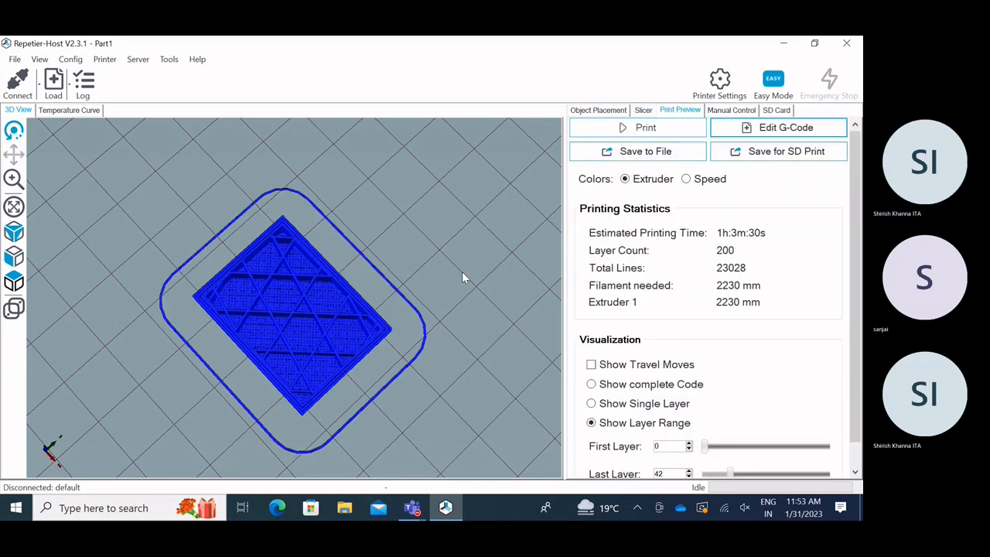
Examine the skirt loops, perimeters and infill of the newly sliced part from above, up close and from a low side angle.
{"action": "left_click_drag", "start_coordinate": [464, 343], "coordinate": [453, 310]}
{"action": "scroll", "coordinate": [264, 354], "scroll_direction": "up", "scroll_amount": 5}
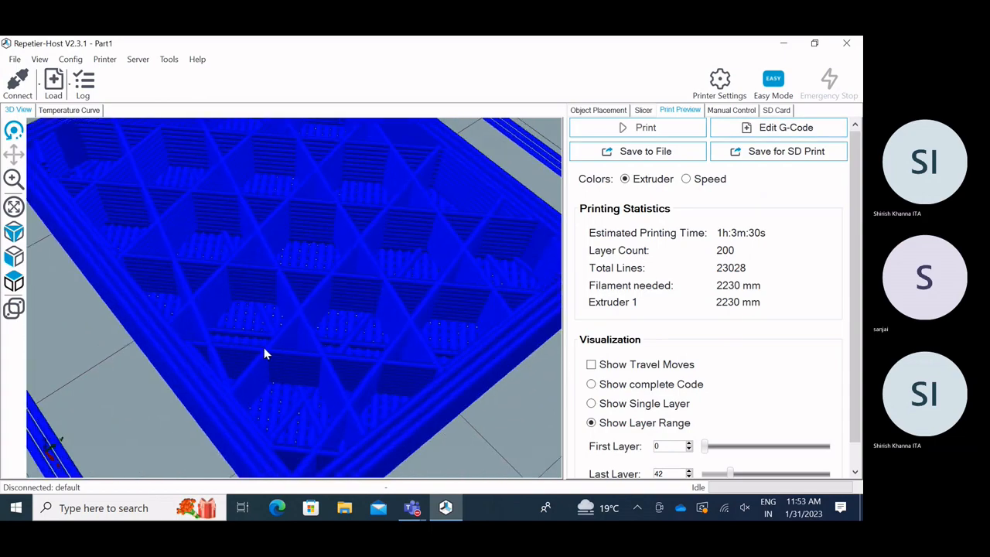
{"action": "scroll", "coordinate": [263, 353], "scroll_direction": "down", "scroll_amount": 5}
{"action": "left_click_drag", "start_coordinate": [289, 354], "coordinate": [314, 316]}
{"action": "scroll", "coordinate": [307, 345], "scroll_direction": "up", "scroll_amount": 3}
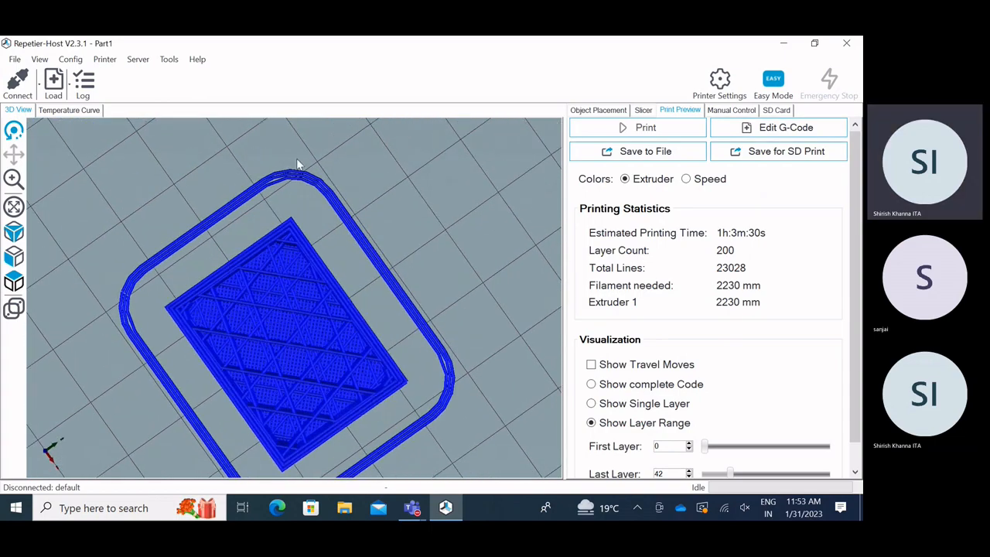
{"action": "scroll", "coordinate": [298, 164], "scroll_direction": "up", "scroll_amount": 6}
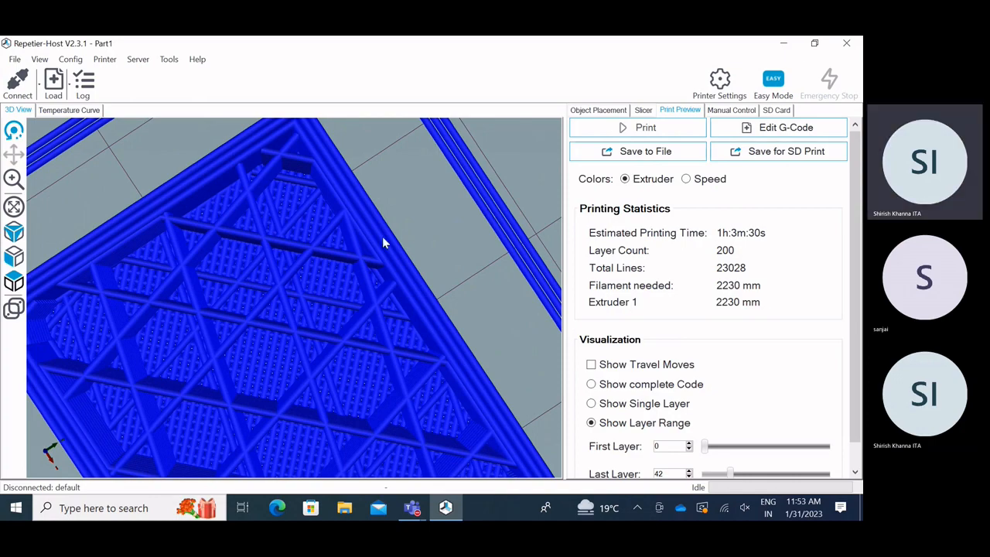
{"action": "scroll", "coordinate": [240, 258], "scroll_direction": "down", "scroll_amount": 8}
{"action": "left_click_drag", "start_coordinate": [323, 225], "coordinate": [329, 195]}
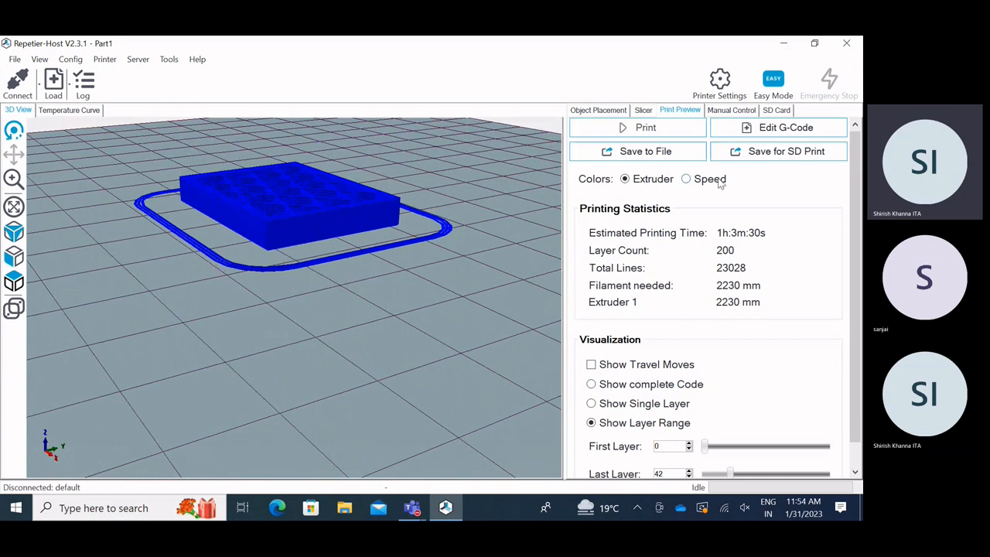
Review the Slic3r setup in the slicer manager and the available print settings, leaving Untitled selected.
{"action": "left_click", "coordinate": [643, 110]}
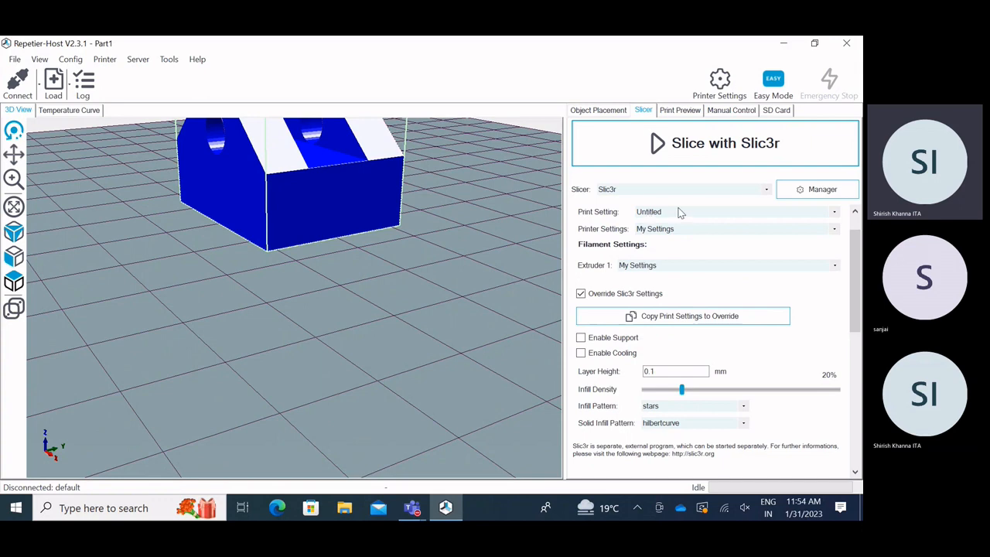
{"action": "left_click", "coordinate": [808, 191]}
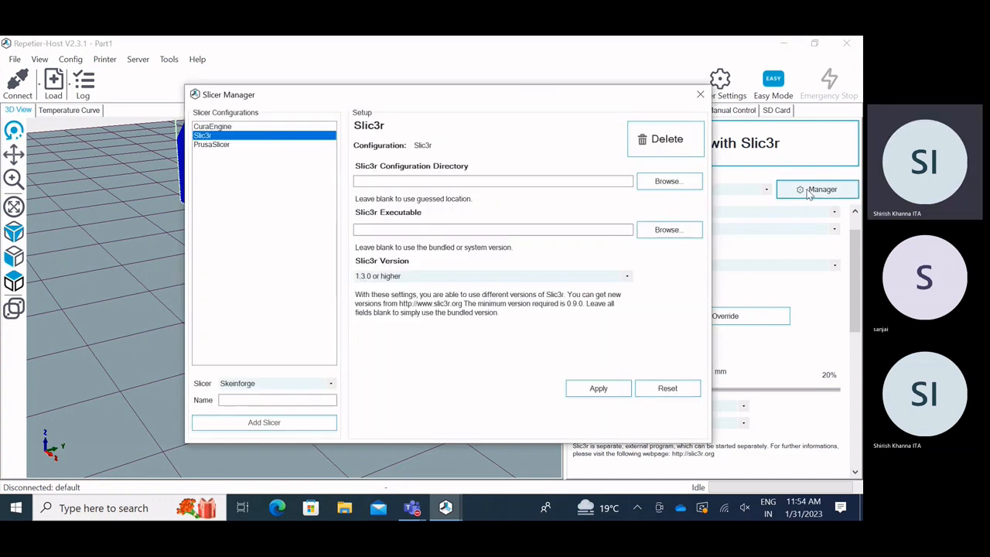
{"action": "left_click", "coordinate": [700, 94]}
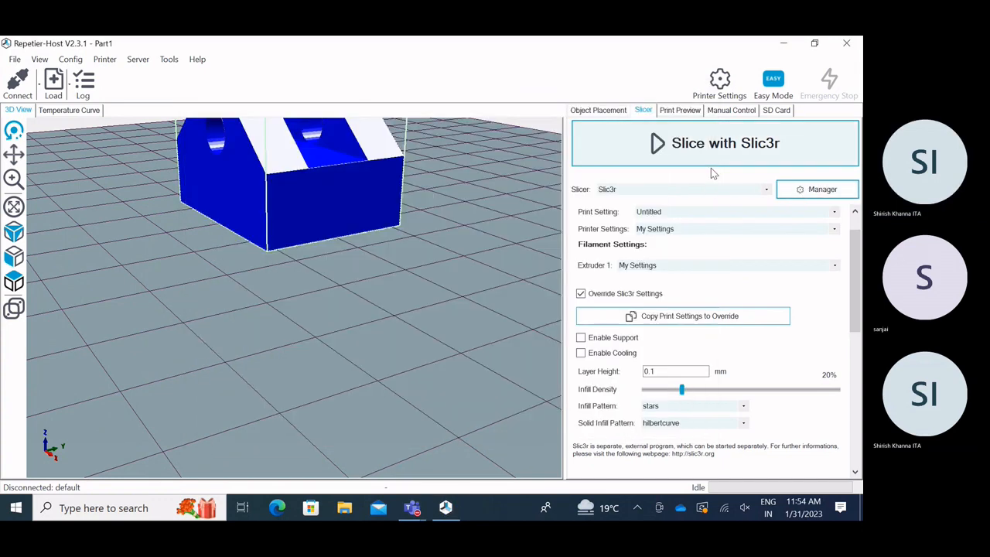
{"action": "left_click", "coordinate": [656, 213]}
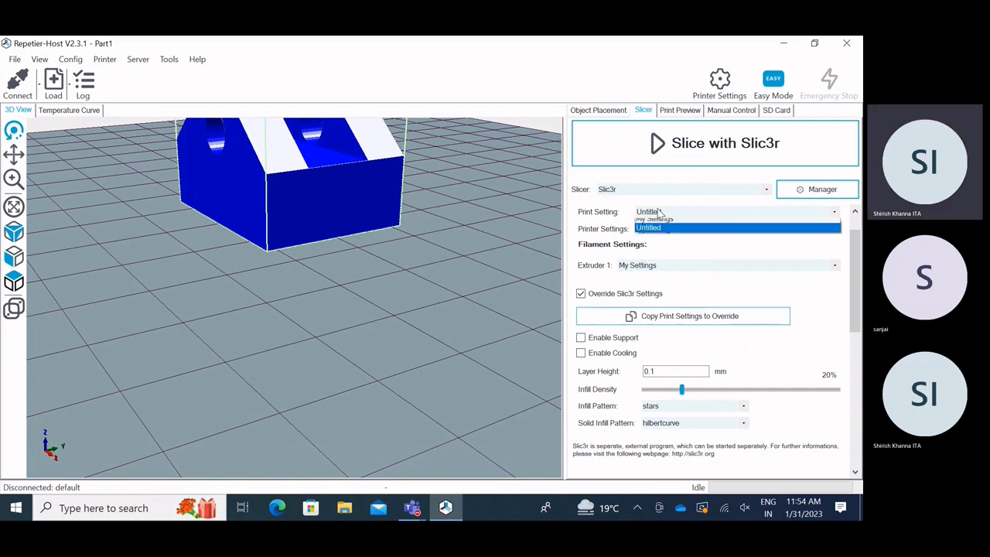
{"action": "left_click", "coordinate": [659, 215]}
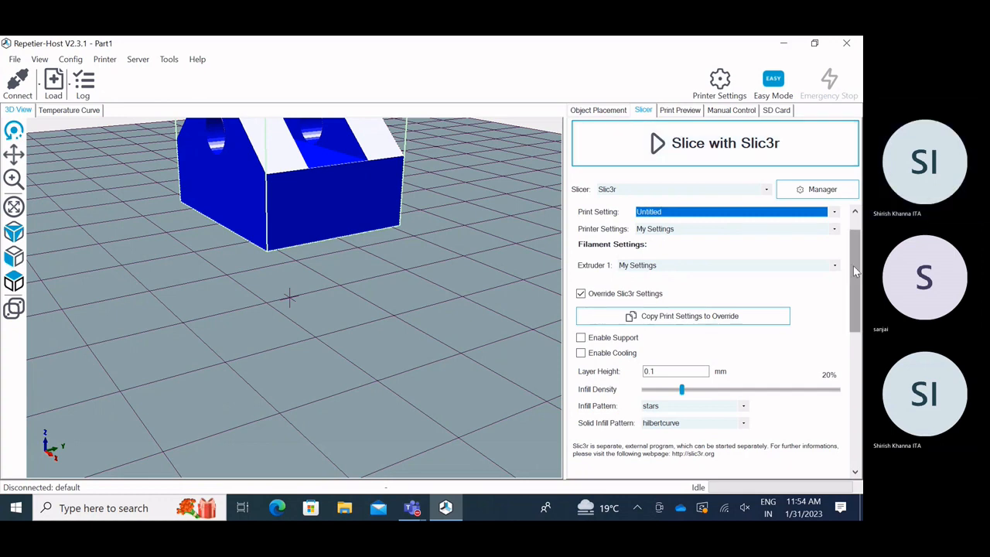
Open the Slic3r configuration and set the skirt of the My Settings print preset to 3 loops and a height of 3 layers.
{"action": "left_click_drag", "start_coordinate": [852, 266], "coordinate": [853, 238]}
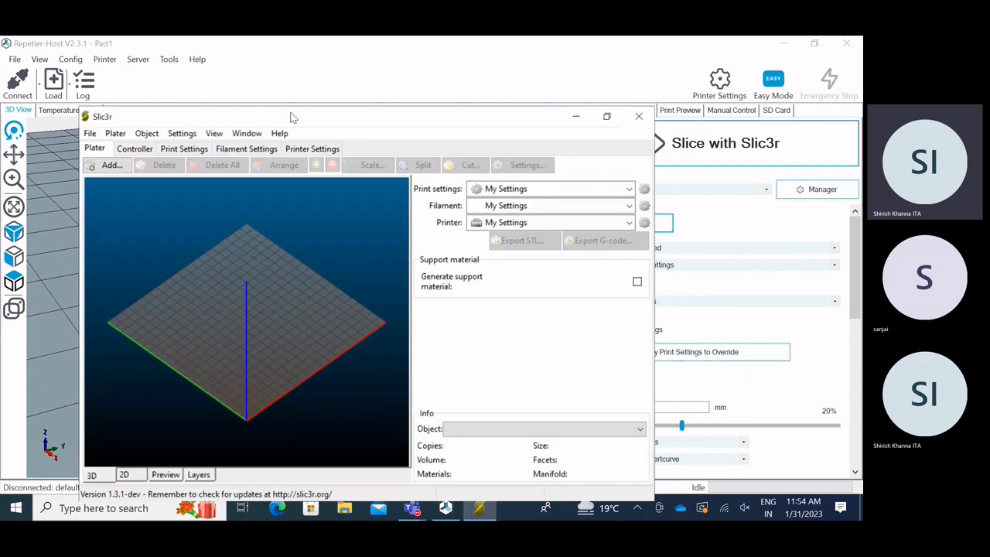
{"action": "double_click", "coordinate": [292, 115]}
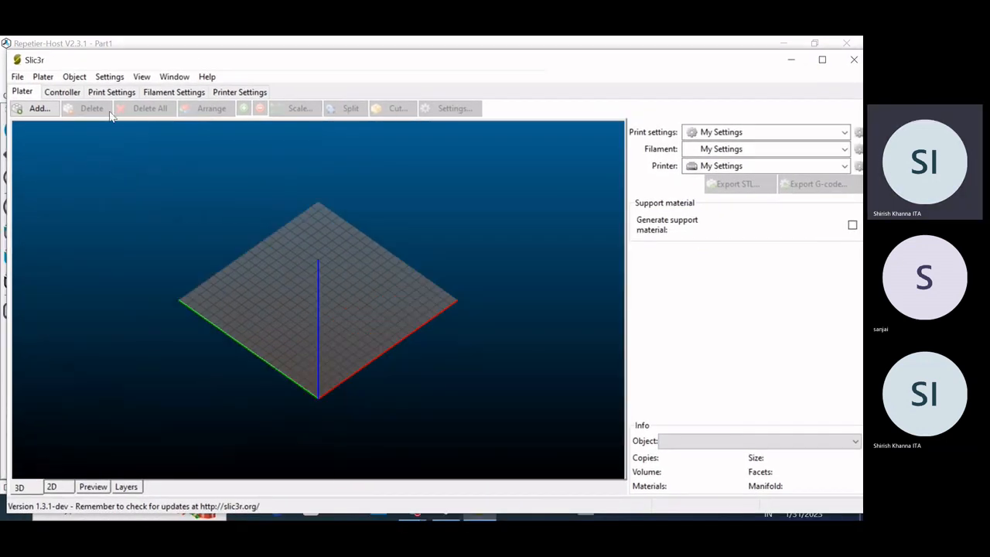
{"action": "left_click", "coordinate": [103, 92]}
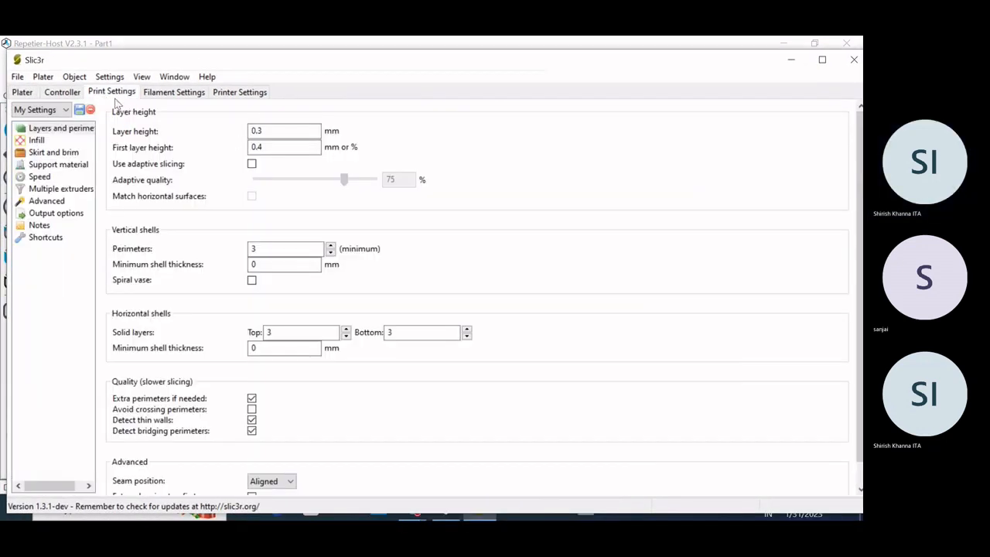
{"action": "left_click", "coordinate": [65, 153]}
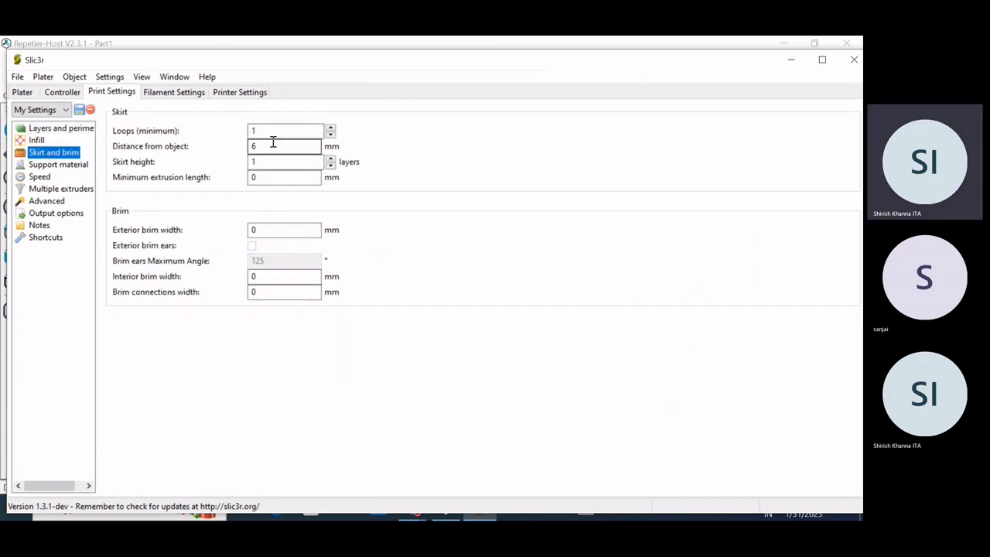
{"action": "left_click_drag", "start_coordinate": [521, 62], "coordinate": [545, 57]}
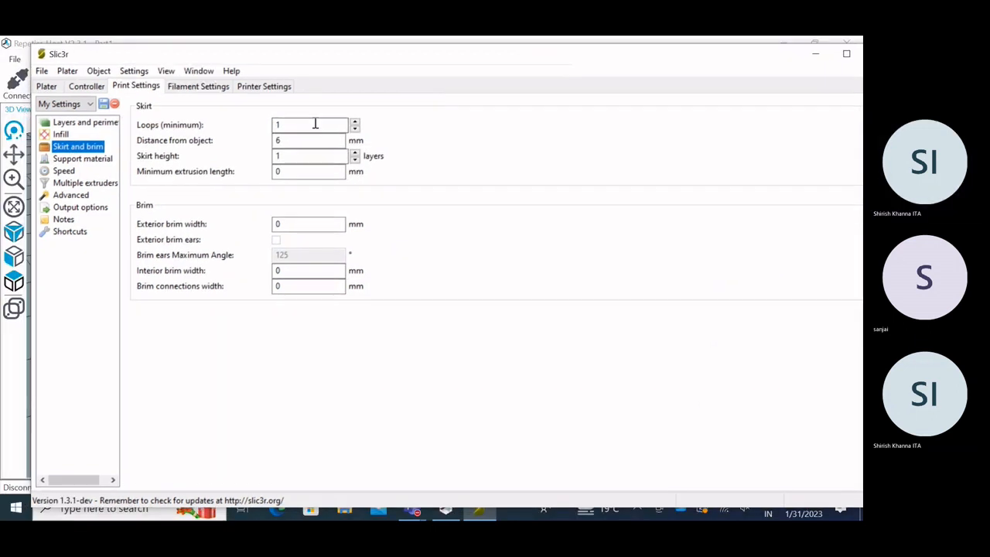
{"action": "double_click", "coordinate": [283, 126]}
{"action": "type", "text": "3"}
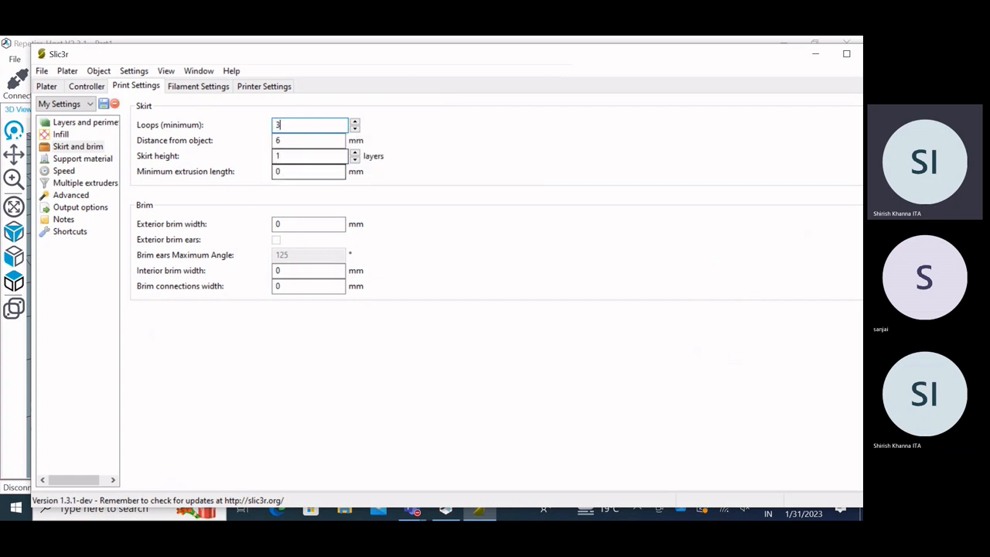
{"action": "double_click", "coordinate": [280, 155]}
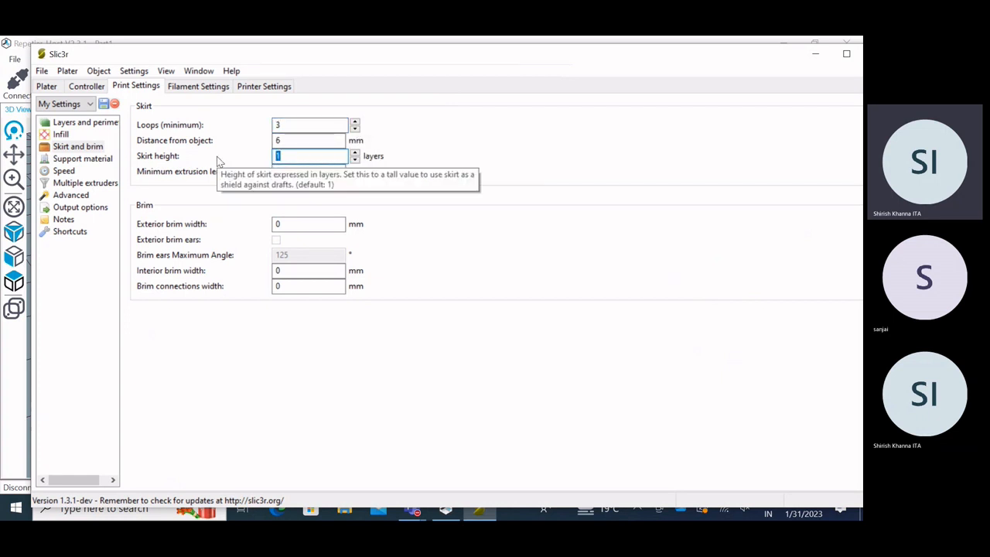
{"action": "type", "text": "3"}
Close Slic3r and save the skirt changes to the My Settings print preset.
{"action": "left_click_drag", "start_coordinate": [708, 59], "coordinate": [668, 67]}
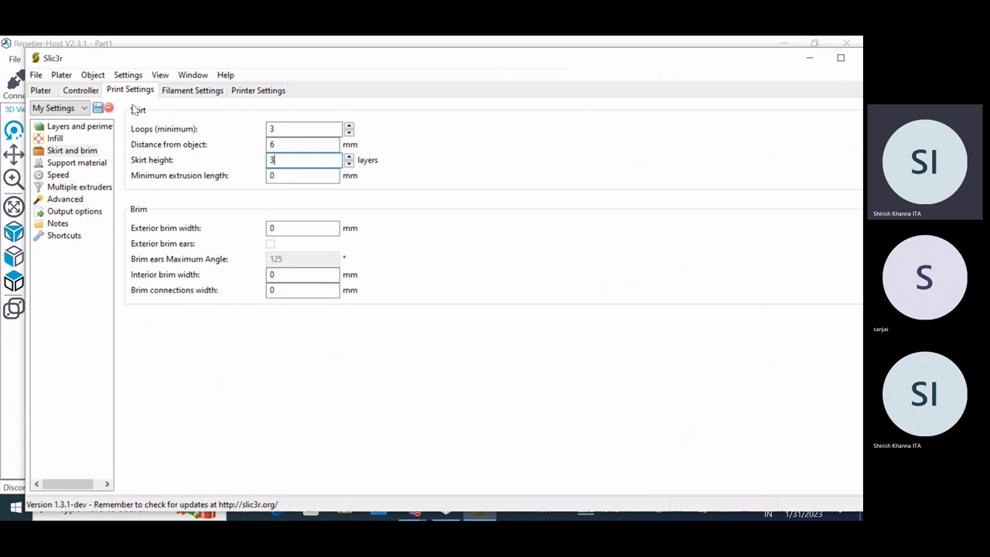
{"action": "left_click", "coordinate": [36, 74]}
{"action": "key", "text": "Escape"}
{"action": "left_click_drag", "start_coordinate": [732, 68], "coordinate": [642, 68]}
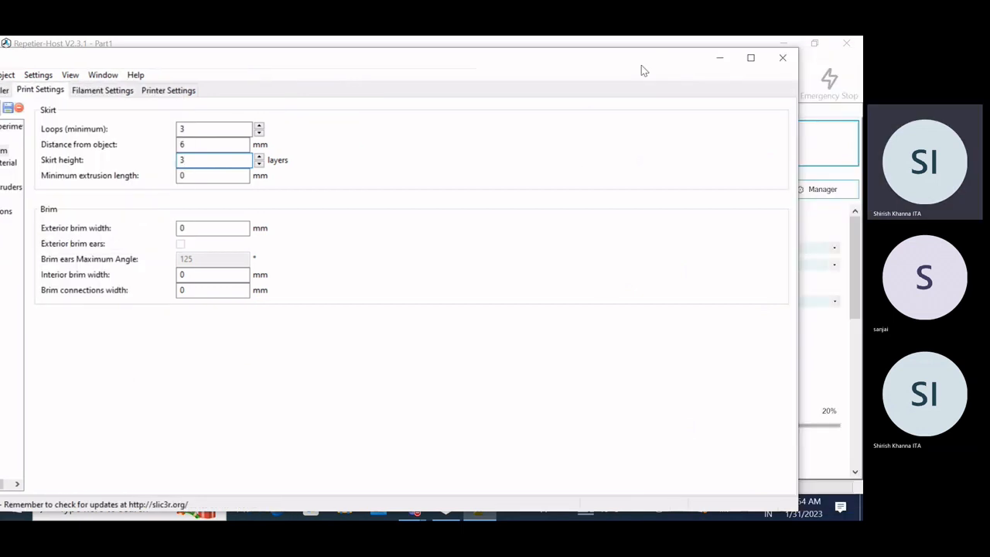
{"action": "left_click", "coordinate": [782, 58]}
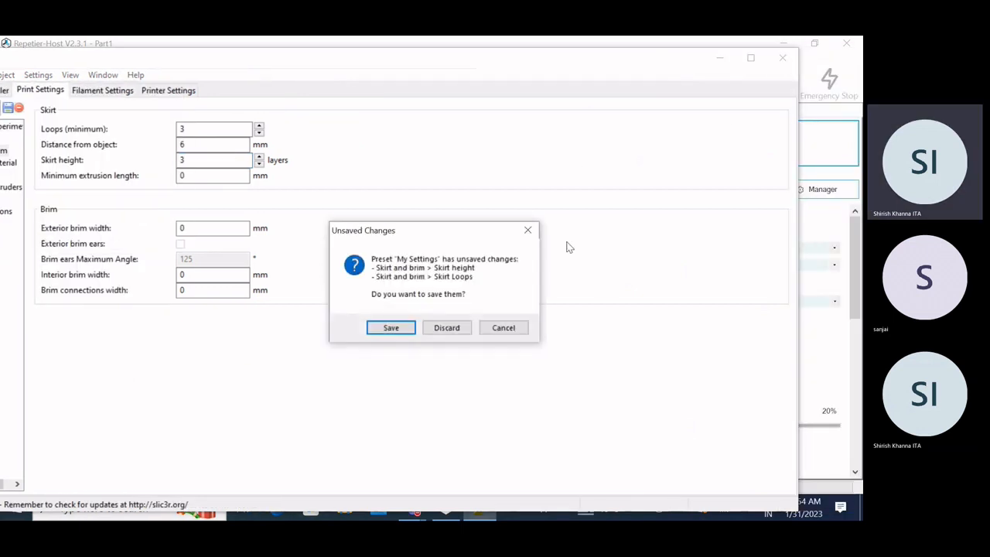
{"action": "left_click", "coordinate": [408, 327]}
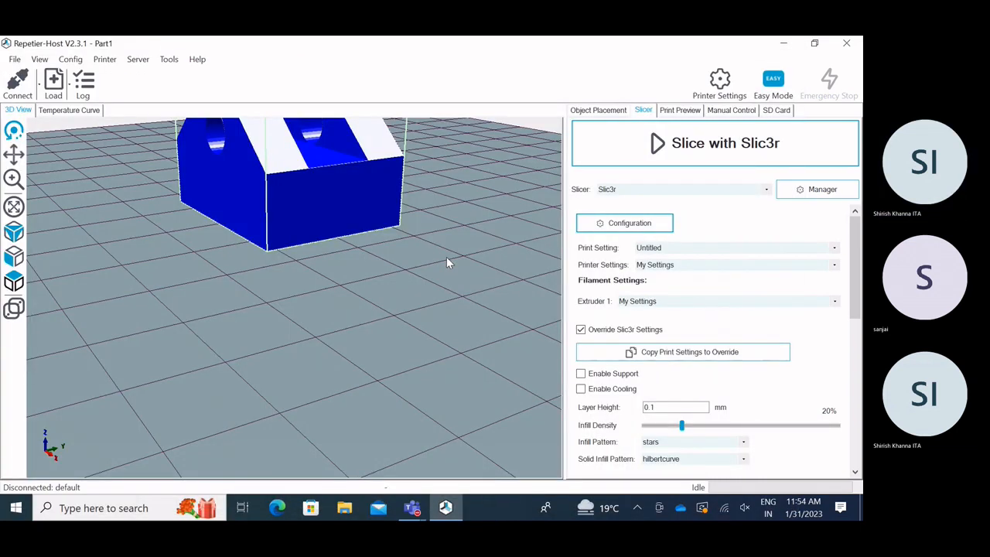
Keep Untitled as the print setting and slice the part again with Slic3r.
{"action": "left_click", "coordinate": [671, 247]}
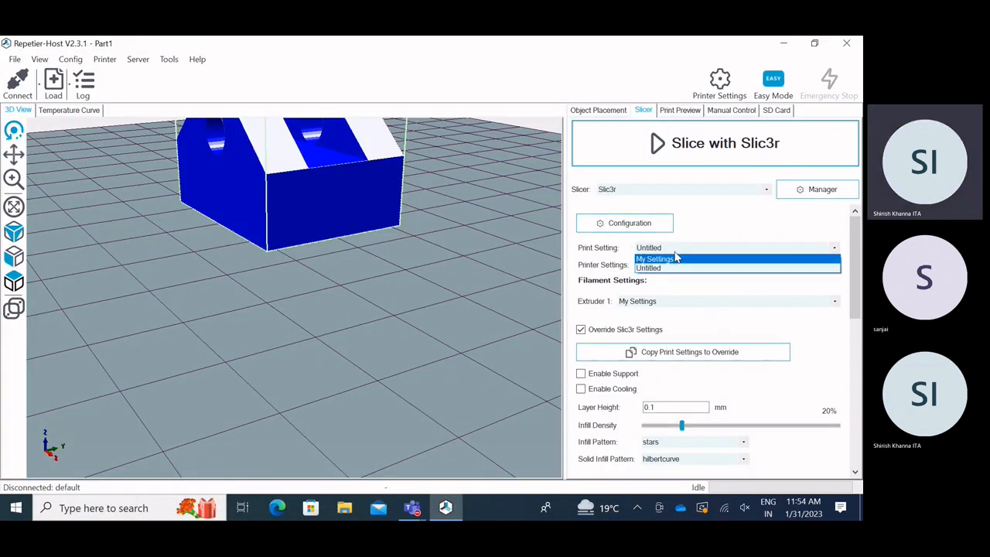
{"action": "left_click", "coordinate": [679, 250]}
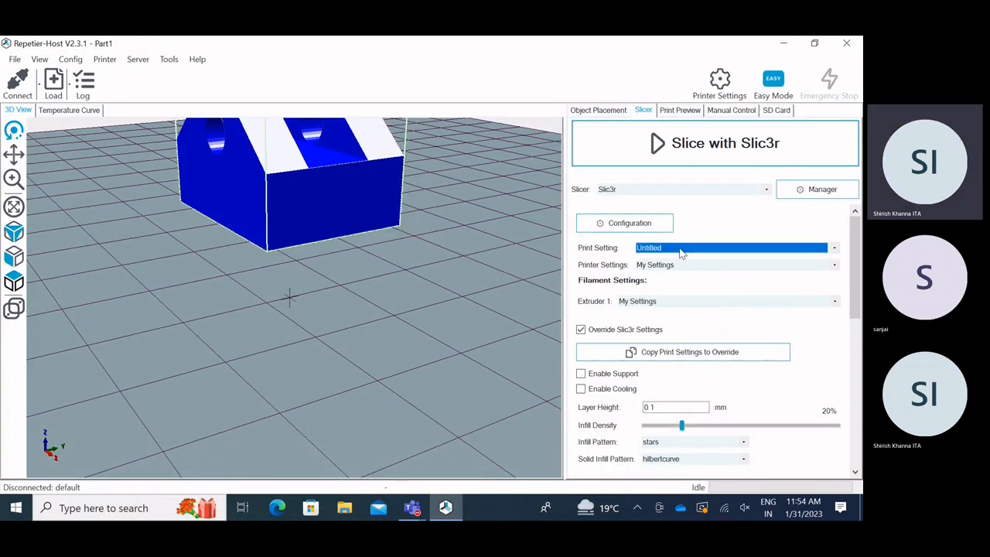
{"action": "left_click", "coordinate": [707, 145]}
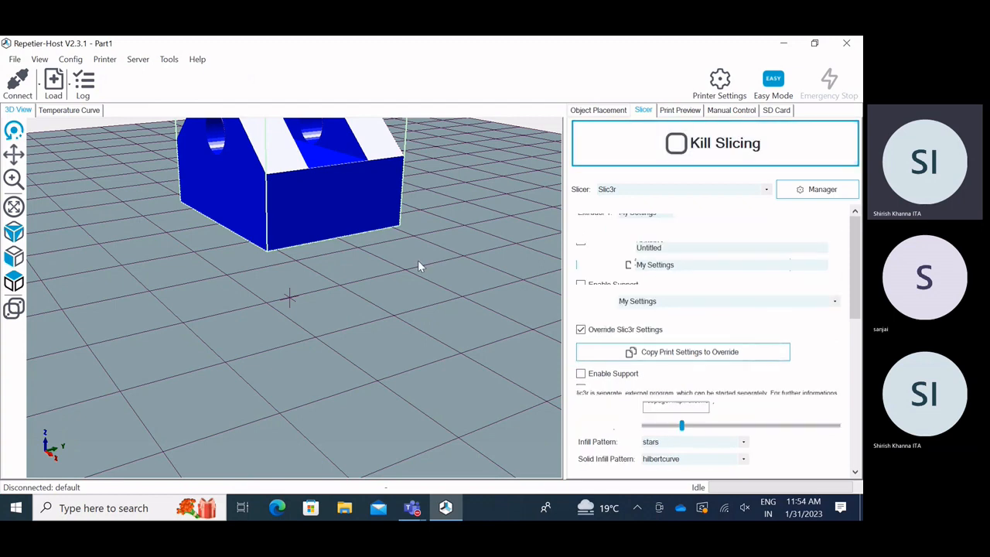
Examine the re-sliced part and the height of its surrounding skirt from several angles in the layer preview.
{"action": "scroll", "coordinate": [258, 299], "scroll_direction": "up", "scroll_amount": 6}
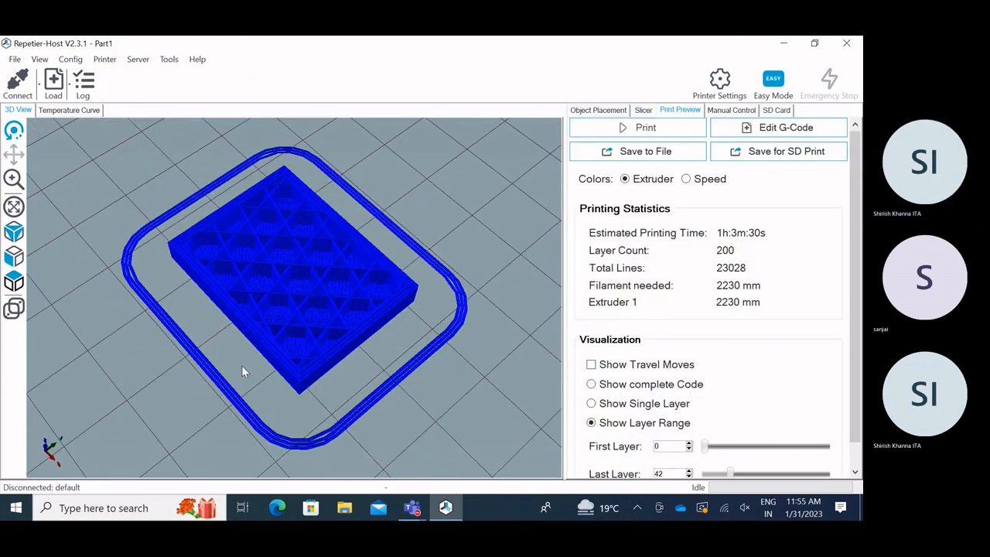
{"action": "scroll", "coordinate": [208, 371], "scroll_direction": "down", "scroll_amount": 5}
{"action": "left_click_drag", "start_coordinate": [182, 296], "coordinate": [353, 273]}
{"action": "left_click_drag", "start_coordinate": [453, 276], "coordinate": [518, 297]}
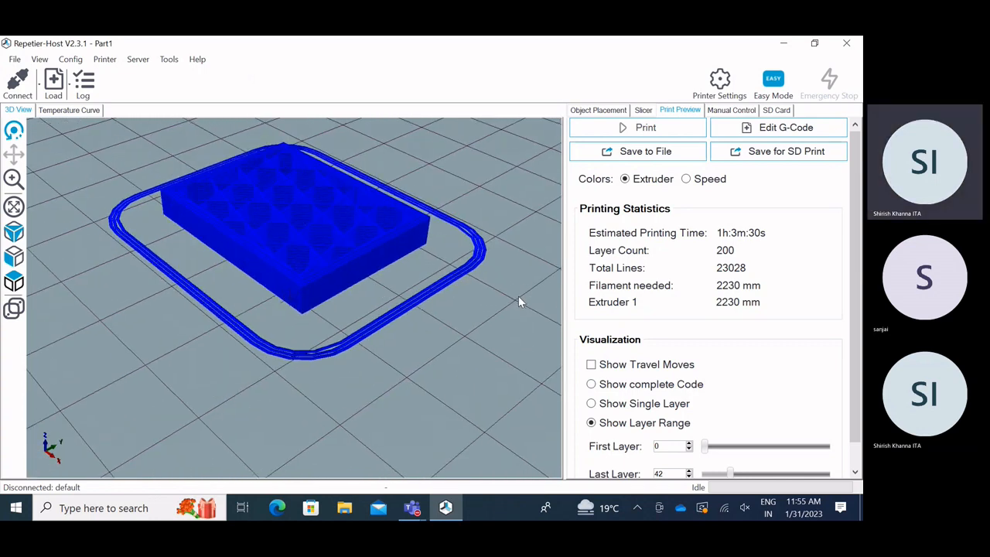
Choose My Settings as the print setting and slice the part with Slic3r.
{"action": "scroll", "coordinate": [846, 262], "scroll_direction": "down", "scroll_amount": 2}
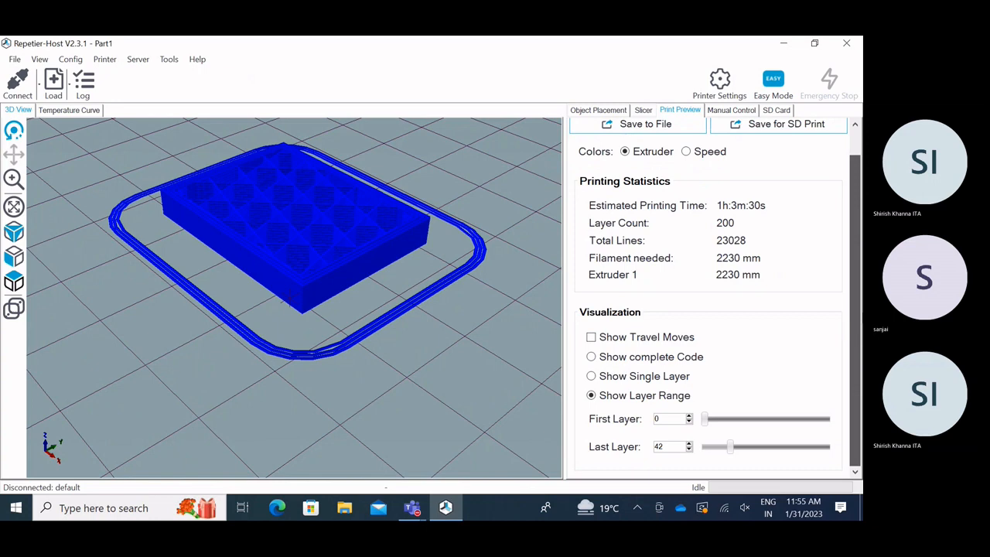
{"action": "scroll", "coordinate": [665, 154], "scroll_direction": "up", "scroll_amount": 2}
{"action": "left_click", "coordinate": [643, 110]}
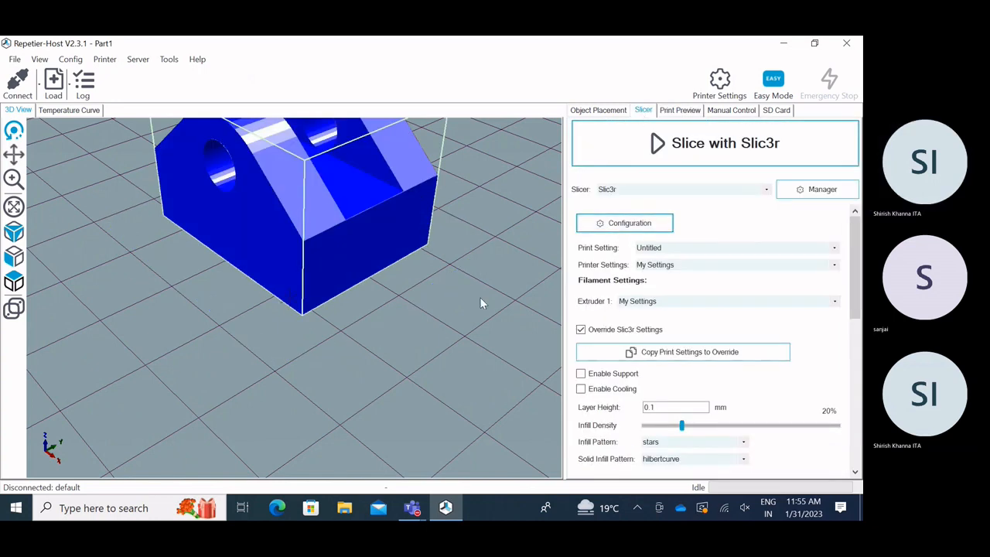
{"action": "left_click", "coordinate": [691, 248]}
{"action": "left_click", "coordinate": [655, 259]}
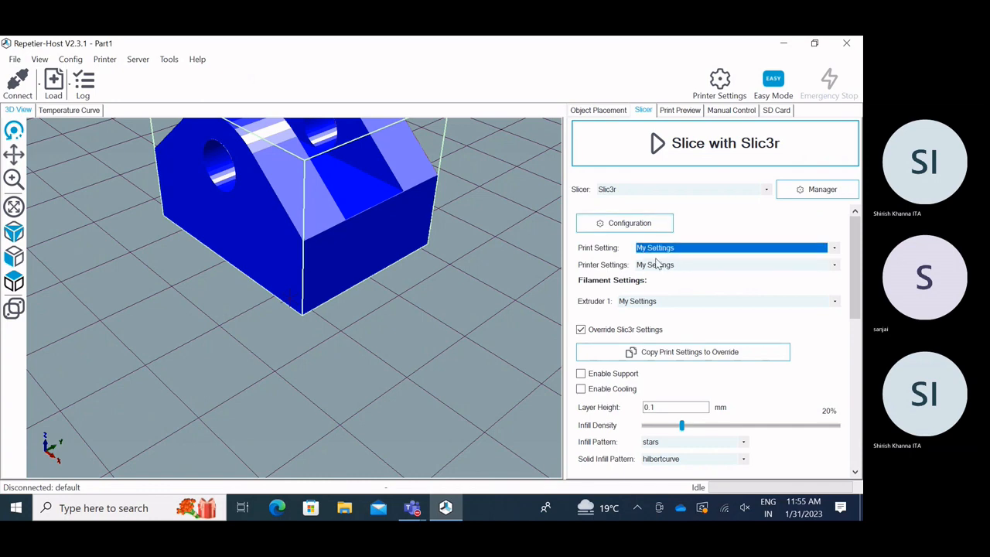
{"action": "left_click", "coordinate": [700, 153]}
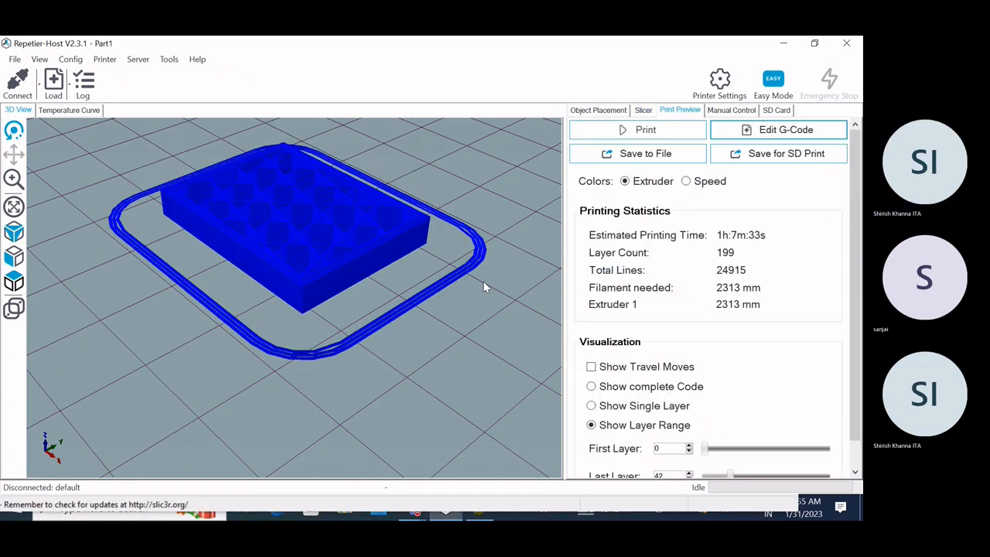
Examine the infill and skirt of the sliced part from low, oblique and overhead angles.
{"action": "left_click_drag", "start_coordinate": [390, 340], "coordinate": [192, 208]}
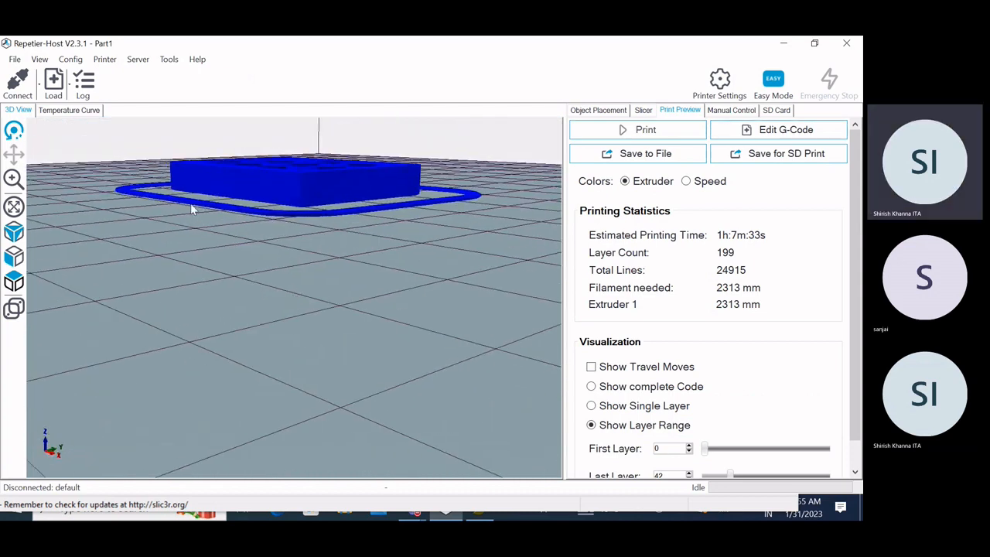
{"action": "left_click_drag", "start_coordinate": [315, 214], "coordinate": [295, 271]}
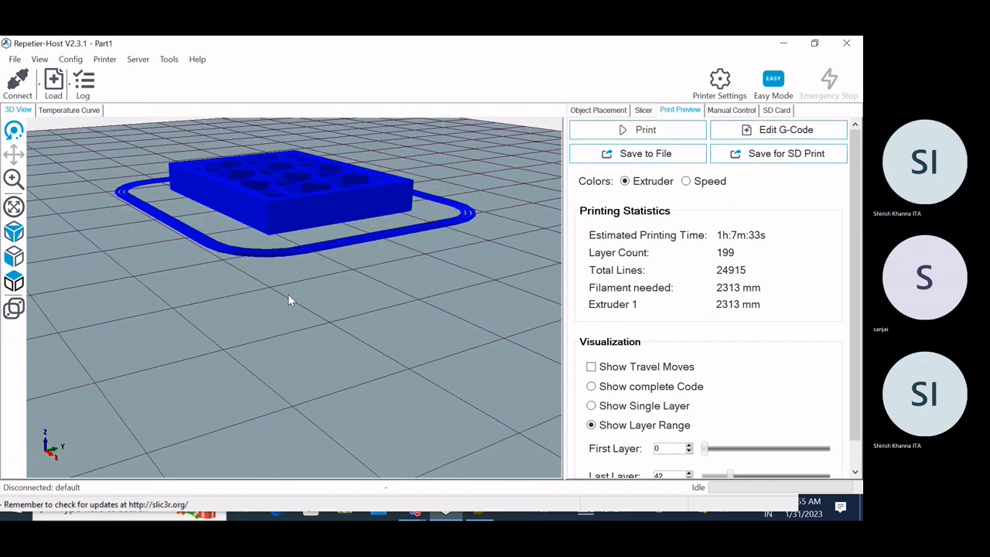
{"action": "left_click_drag", "start_coordinate": [287, 295], "coordinate": [330, 371]}
{"action": "scroll", "coordinate": [293, 379], "scroll_direction": "down", "scroll_amount": 4}
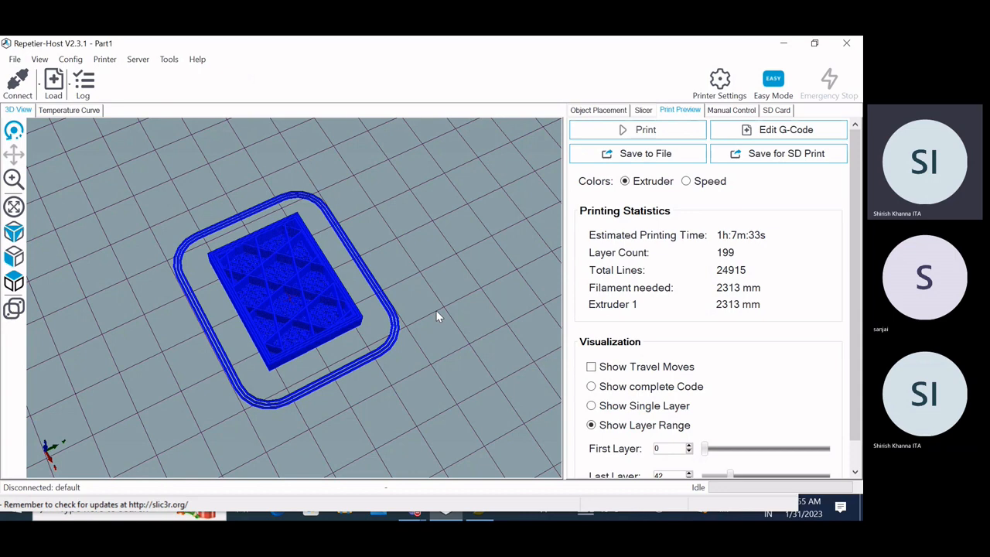
{"action": "scroll", "coordinate": [283, 369], "scroll_direction": "up", "scroll_amount": 2}
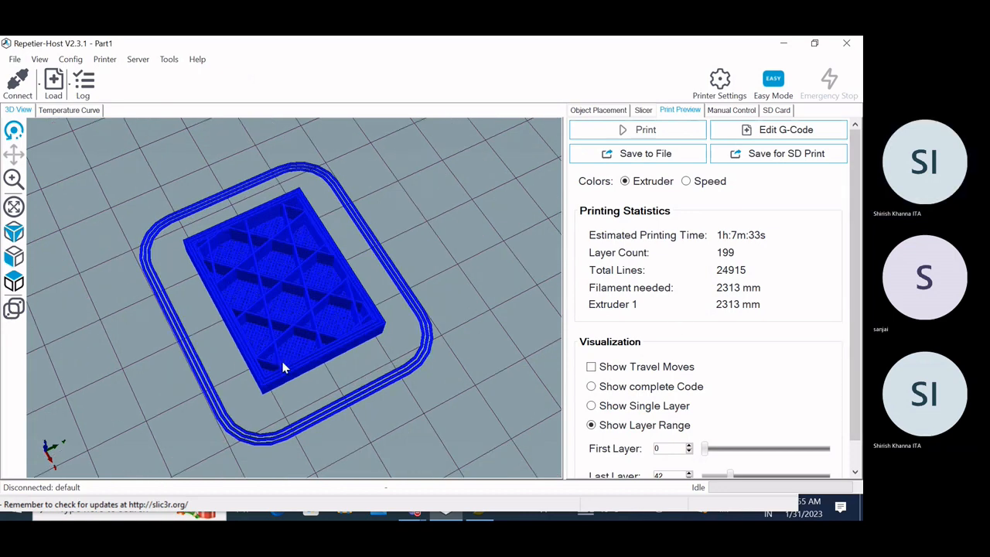
{"action": "left_click_drag", "start_coordinate": [282, 368], "coordinate": [344, 341]}
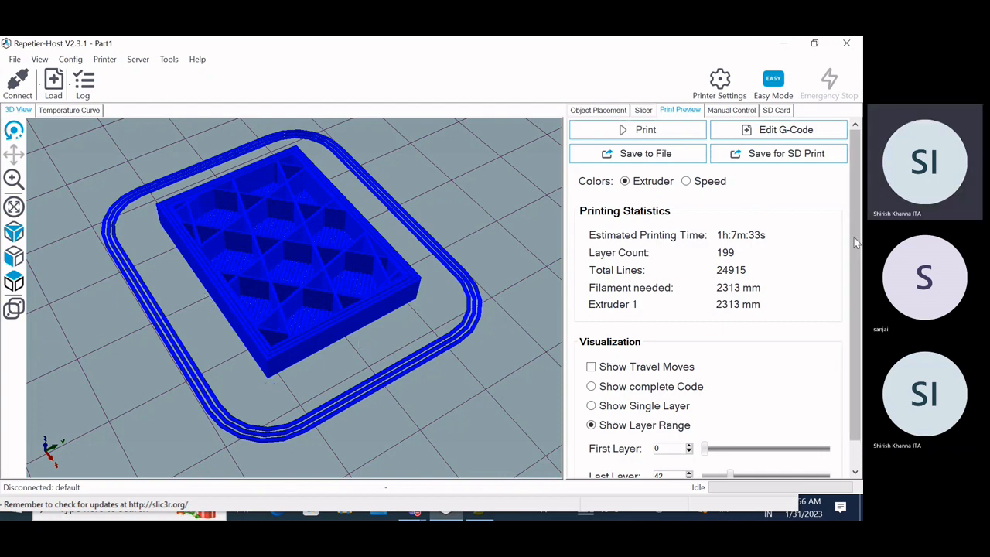
In the Slic3r configuration, set the exterior brim width of the My Settings print profile to 3 mm.
{"action": "left_click", "coordinate": [643, 111]}
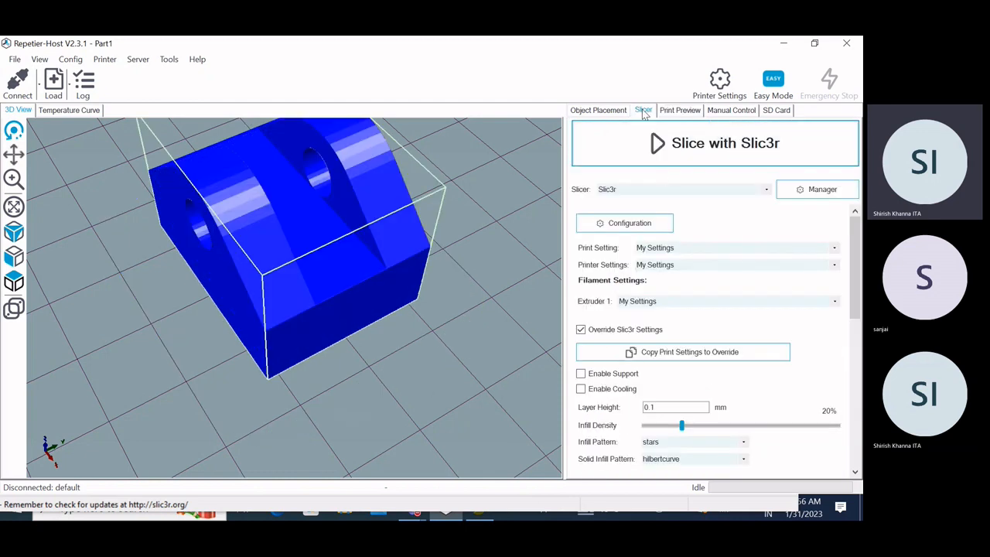
{"action": "left_click", "coordinate": [638, 224]}
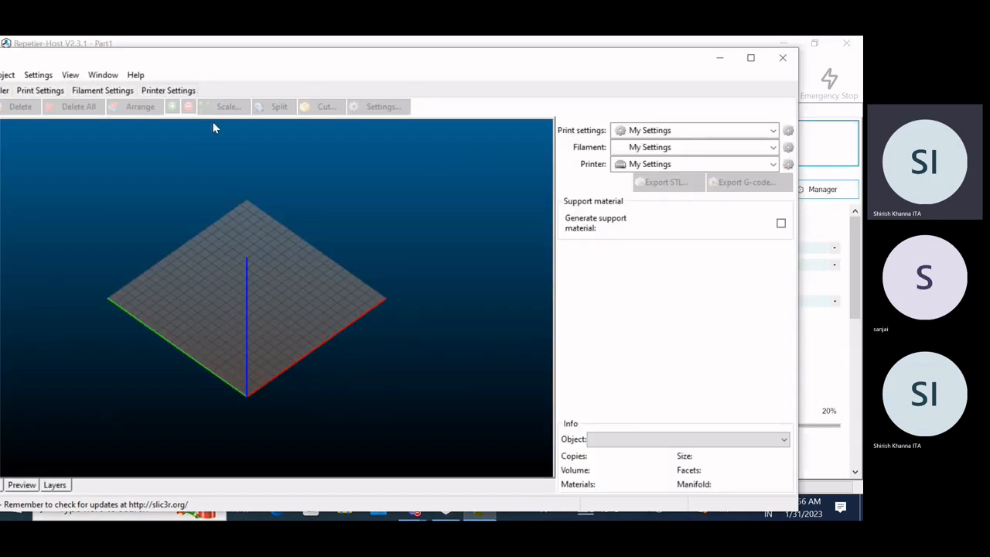
{"action": "left_click", "coordinate": [42, 92]}
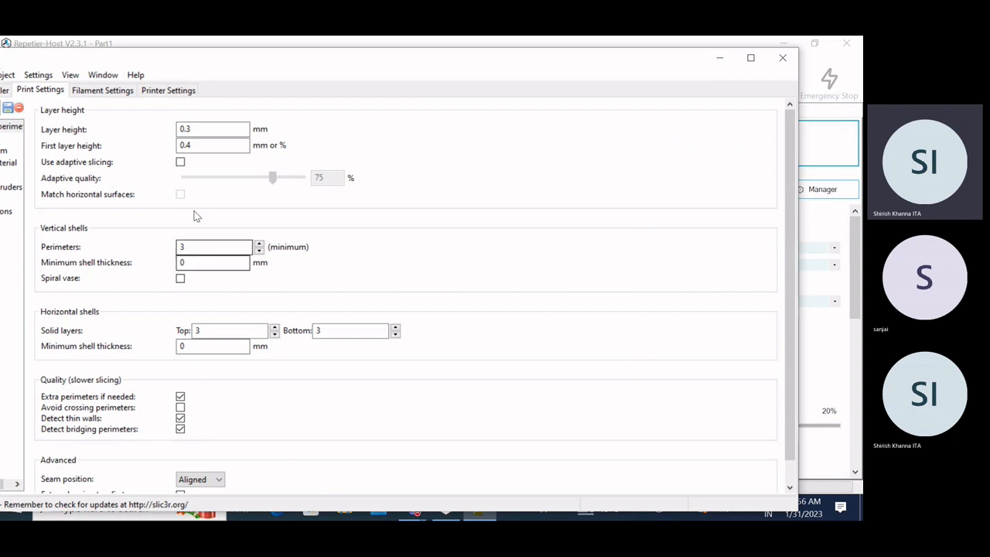
{"action": "left_click_drag", "start_coordinate": [265, 66], "coordinate": [375, 64]}
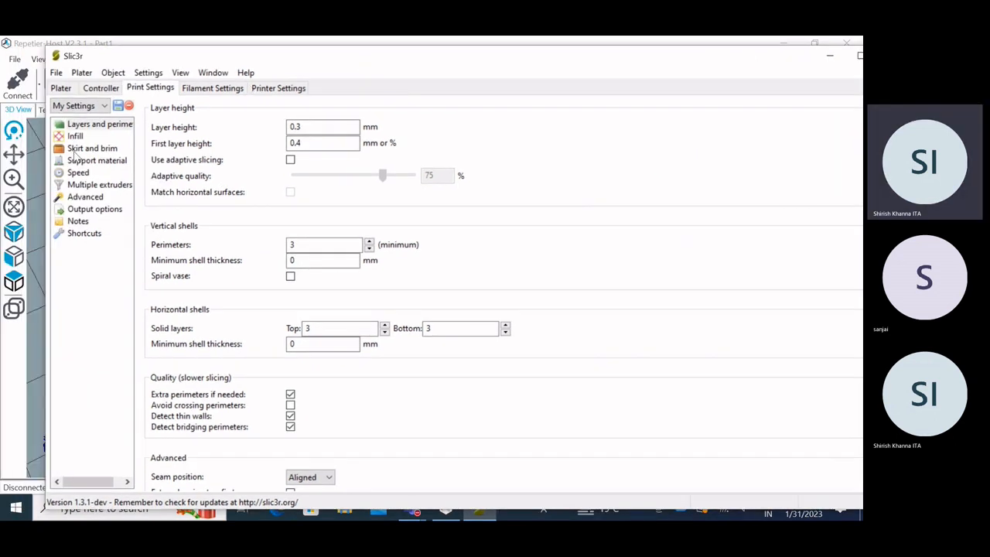
{"action": "left_click", "coordinate": [81, 147]}
{"action": "left_click_drag", "start_coordinate": [316, 226], "coordinate": [285, 228]}
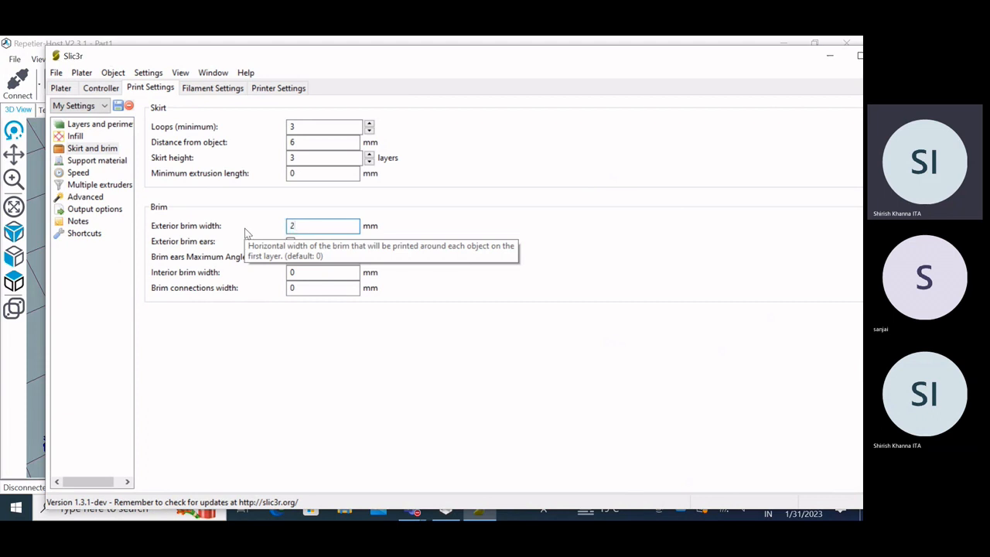
{"action": "left_click_drag", "start_coordinate": [313, 223], "coordinate": [284, 228]}
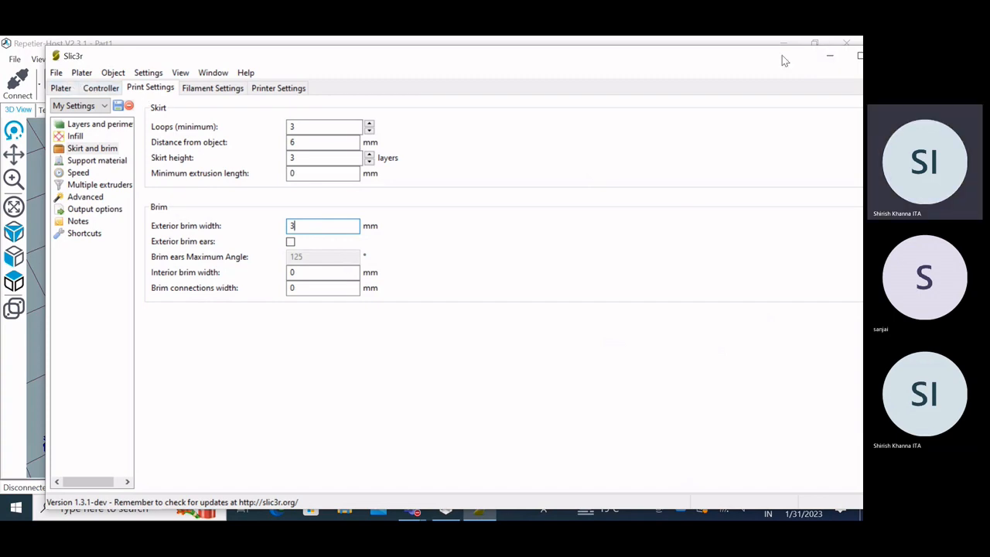
Save the changed print settings, close the Slic3r configuration and slice the part again.
{"action": "left_click_drag", "start_coordinate": [785, 60], "coordinate": [715, 61]}
{"action": "left_click", "coordinate": [822, 55]}
{"action": "left_click", "coordinate": [405, 324]}
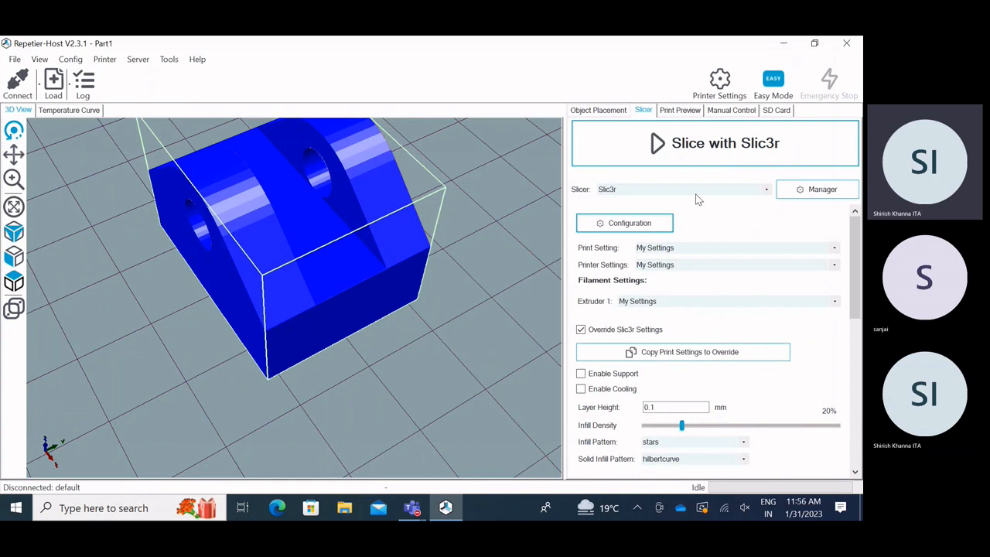
{"action": "left_click", "coordinate": [685, 148]}
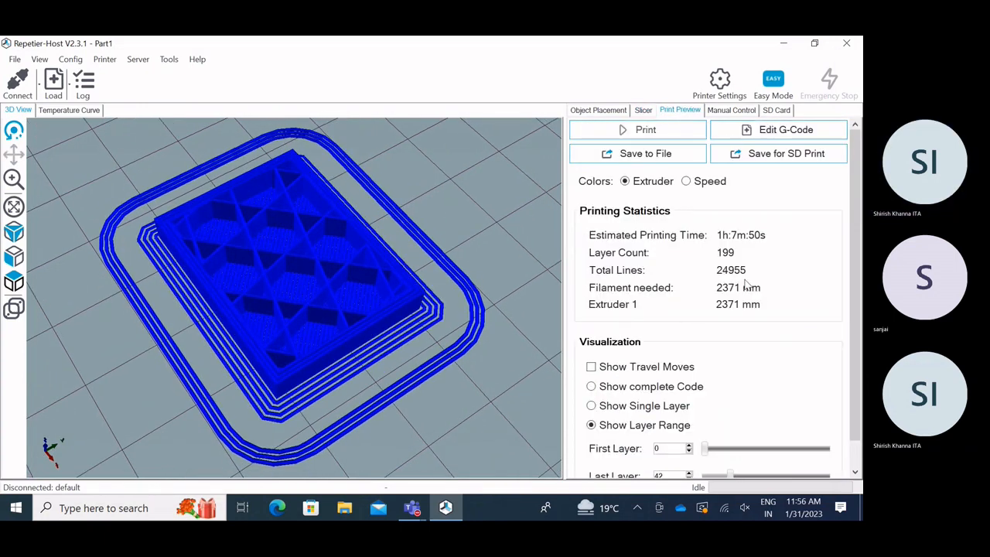
Switch the print setting to Untitled and slice the part with it.
{"action": "left_click", "coordinate": [646, 113]}
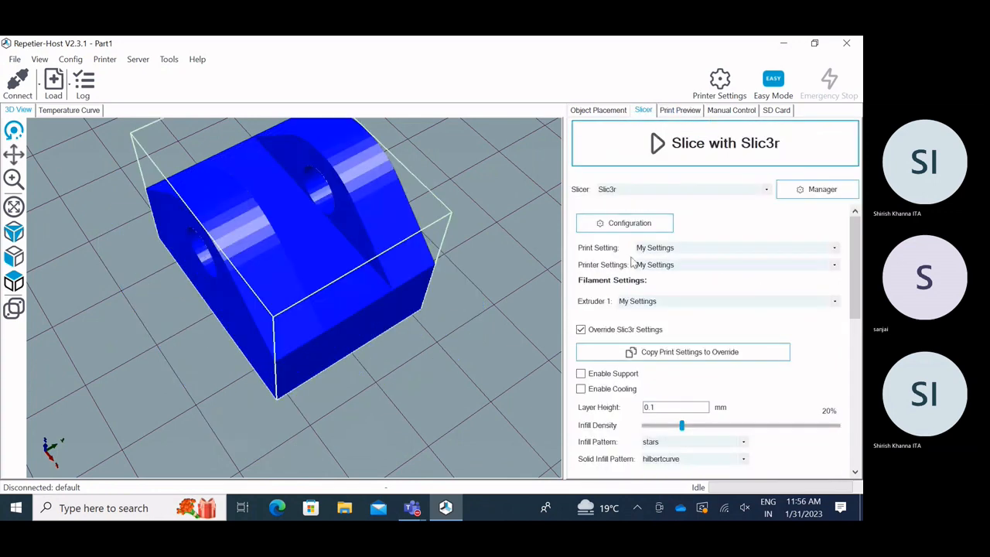
{"action": "left_click", "coordinate": [666, 248]}
{"action": "left_click", "coordinate": [658, 268]}
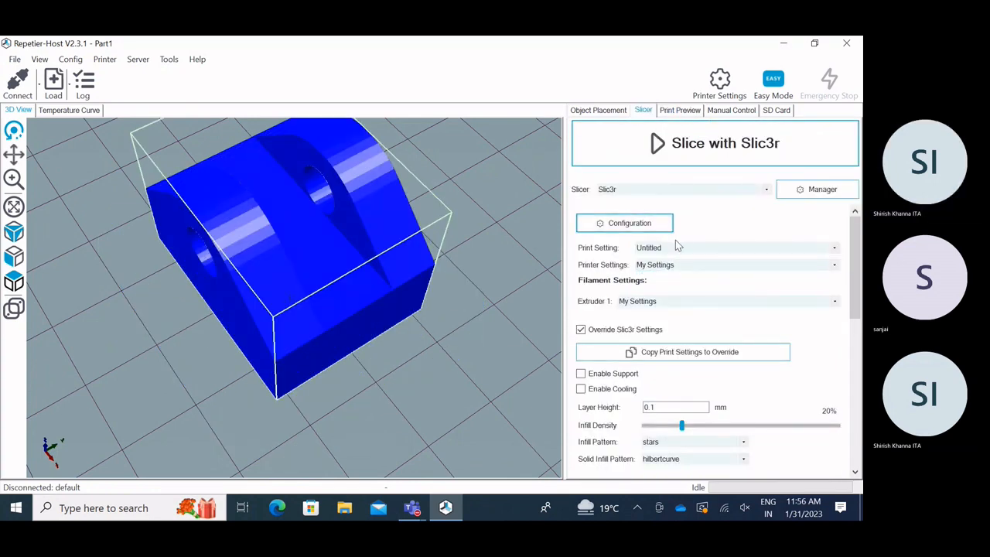
{"action": "left_click", "coordinate": [714, 143]}
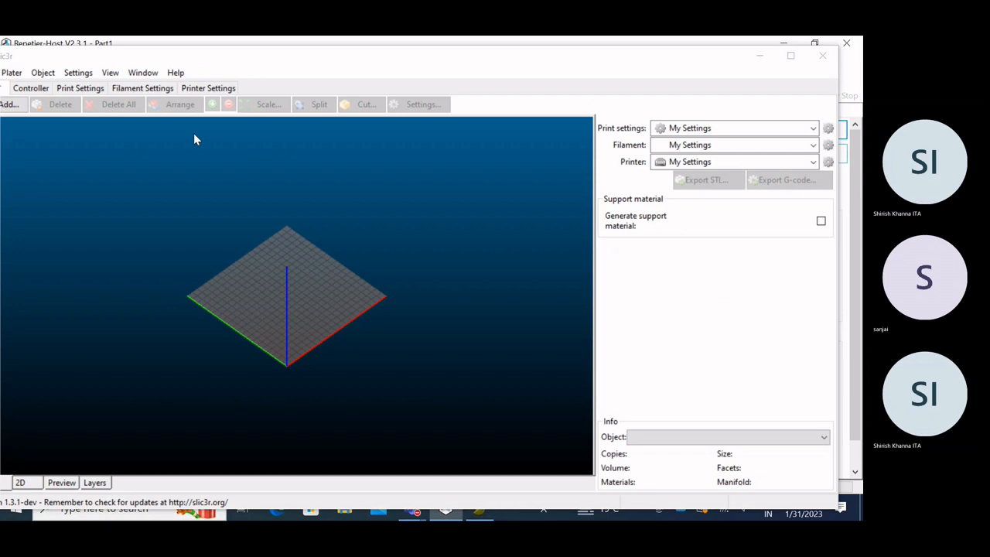
Check the skirt and brim values of the My Settings print profile in Slic3r, and close the configuration.
{"action": "left_click", "coordinate": [79, 89]}
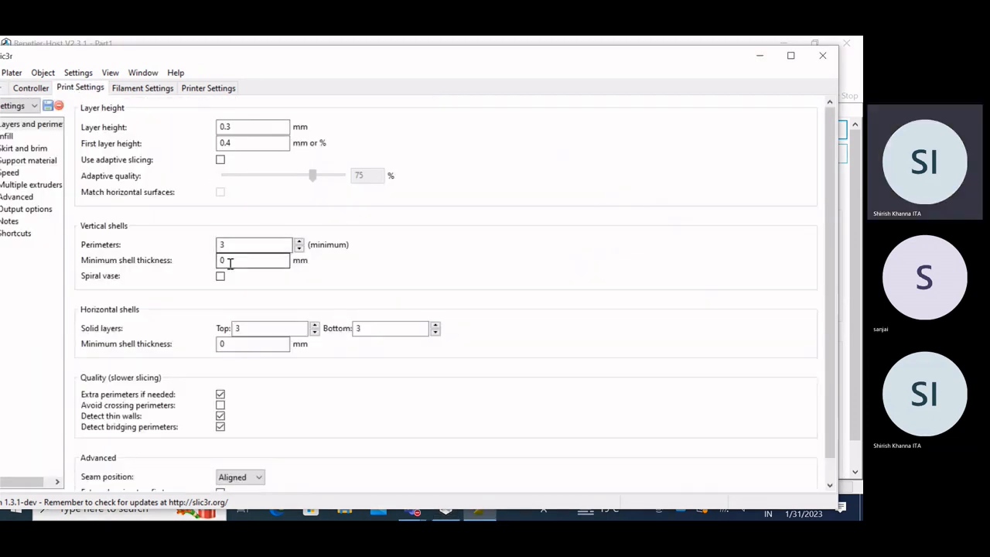
{"action": "left_click", "coordinate": [31, 148]}
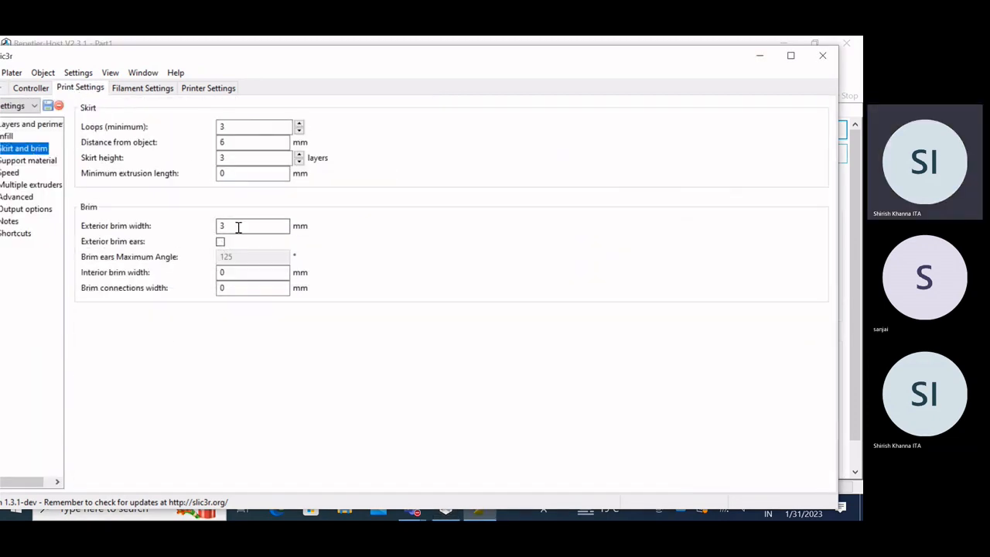
{"action": "left_click", "coordinate": [822, 56]}
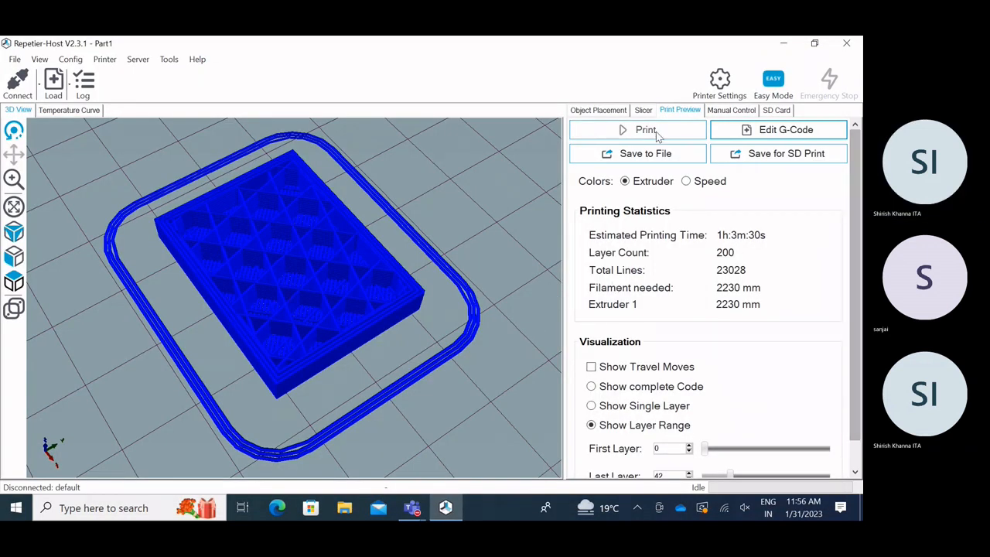
Slice the part again with the Untitled print setting and inspect the skirt and infill from different angles.
{"action": "left_click", "coordinate": [643, 110]}
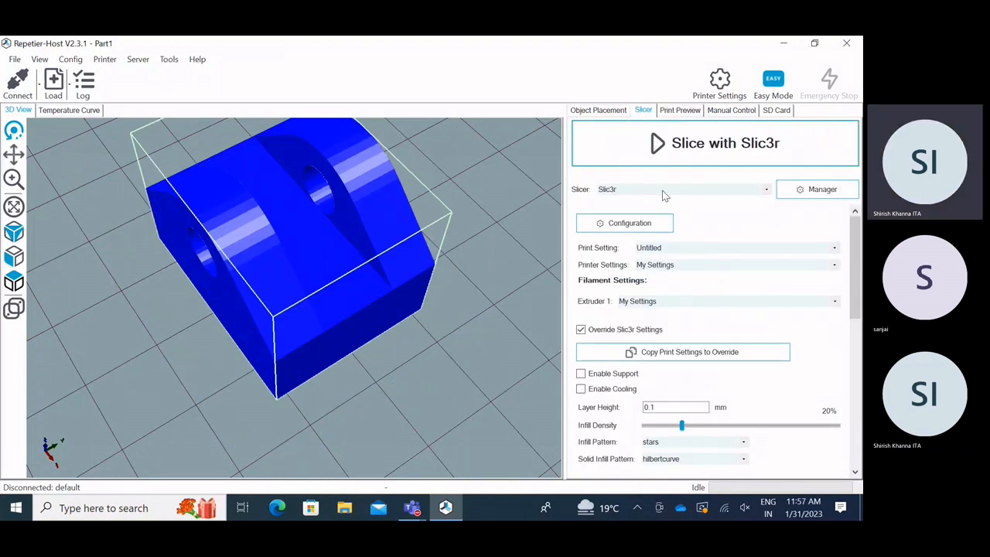
{"action": "left_click", "coordinate": [676, 147]}
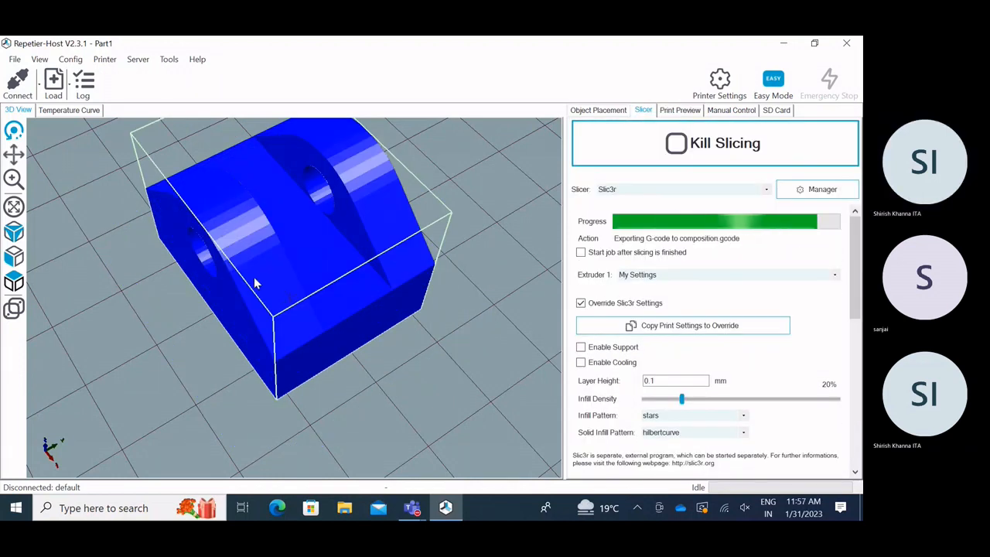
{"action": "left_click_drag", "start_coordinate": [282, 385], "coordinate": [279, 347]}
{"action": "scroll", "coordinate": [286, 357], "scroll_direction": "up", "scroll_amount": 10}
{"action": "scroll", "coordinate": [276, 288], "scroll_direction": "down", "scroll_amount": 10}
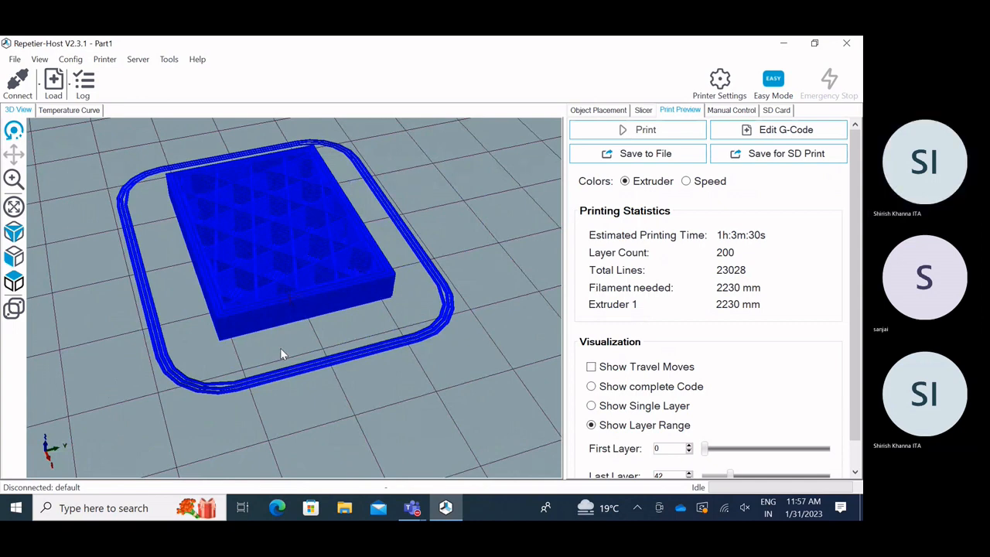
{"action": "left_click_drag", "start_coordinate": [280, 348], "coordinate": [345, 346]}
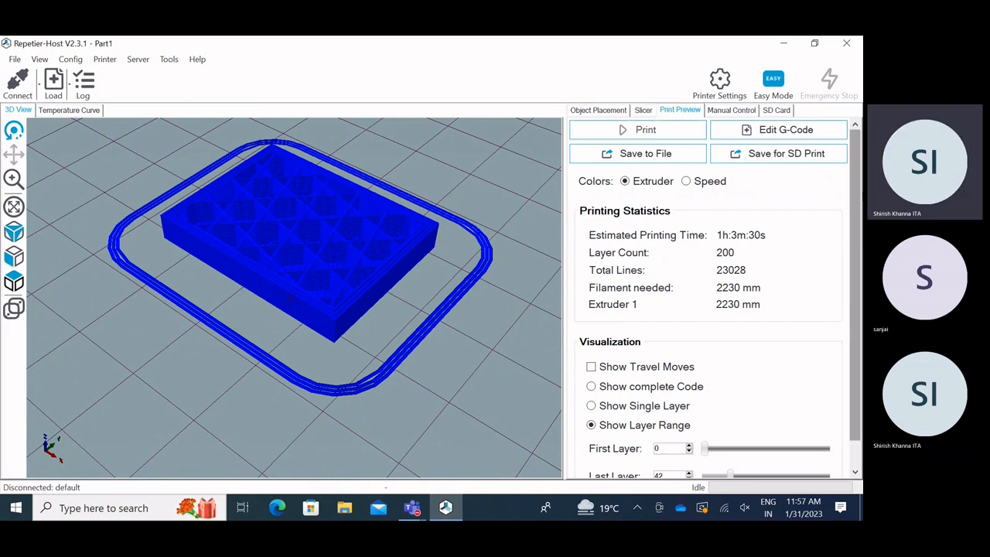
Open the Slic3r configuration and choose Untitled as its print settings.
{"action": "left_click", "coordinate": [642, 109]}
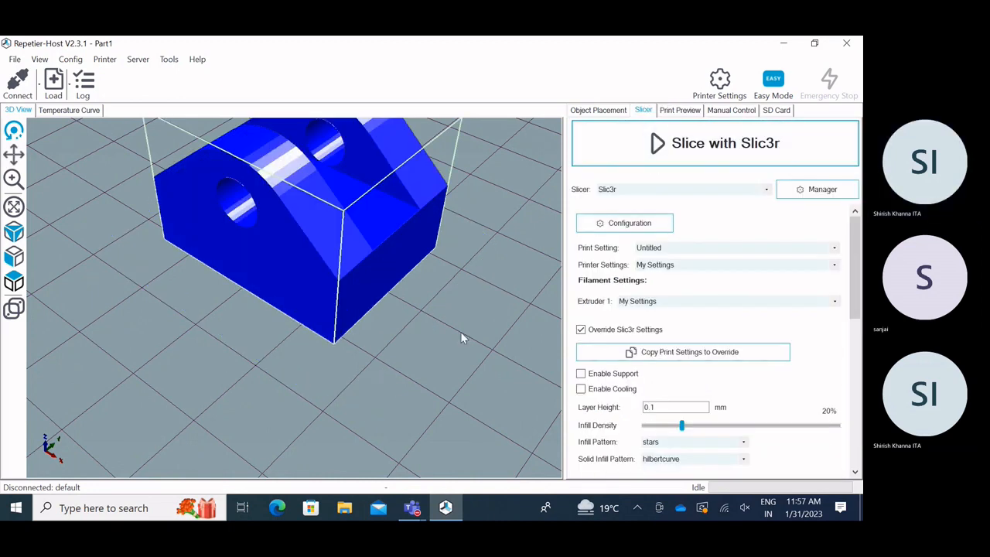
{"action": "scroll", "coordinate": [325, 195], "scroll_direction": "down", "scroll_amount": 3}
{"action": "scroll", "coordinate": [322, 179], "scroll_direction": "up", "scroll_amount": 3}
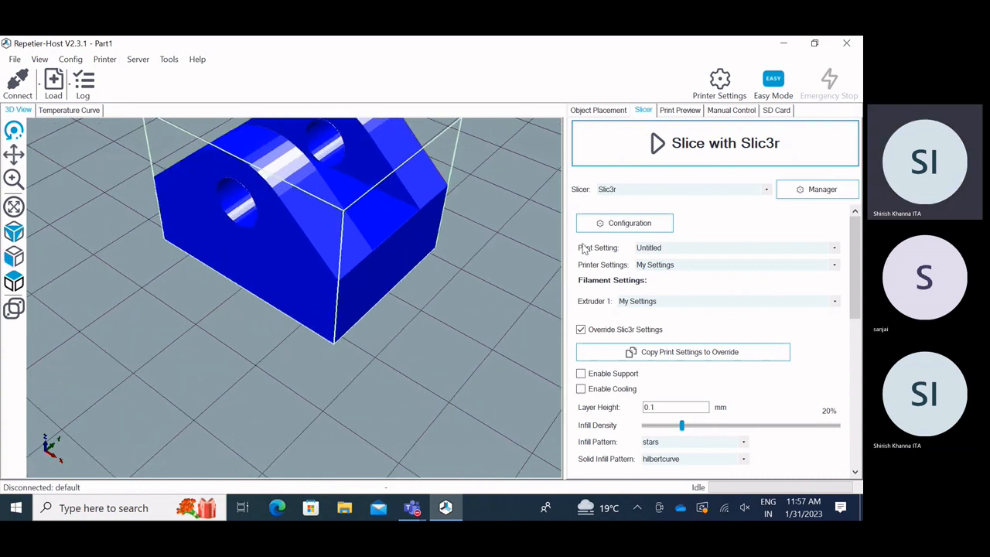
{"action": "left_click", "coordinate": [620, 225]}
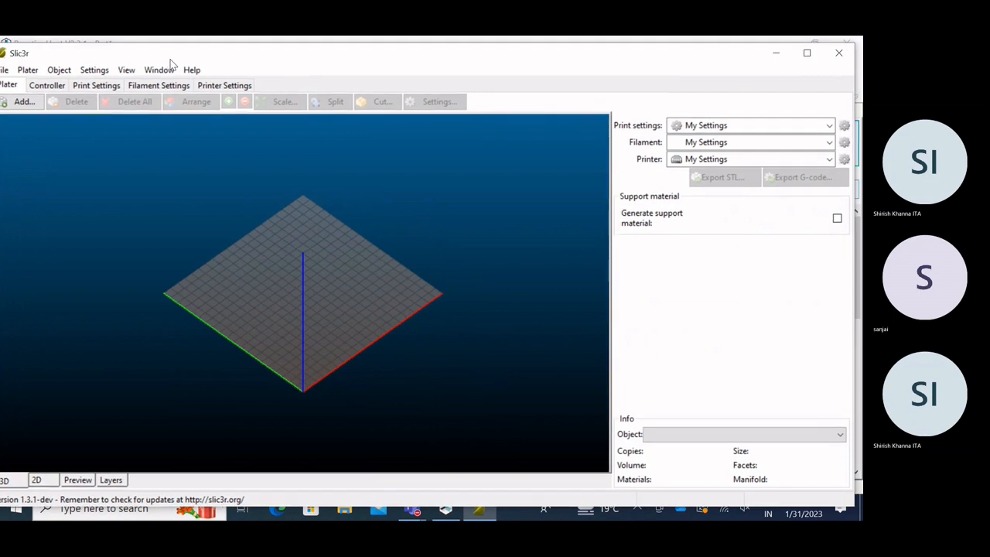
{"action": "left_click", "coordinate": [682, 127]}
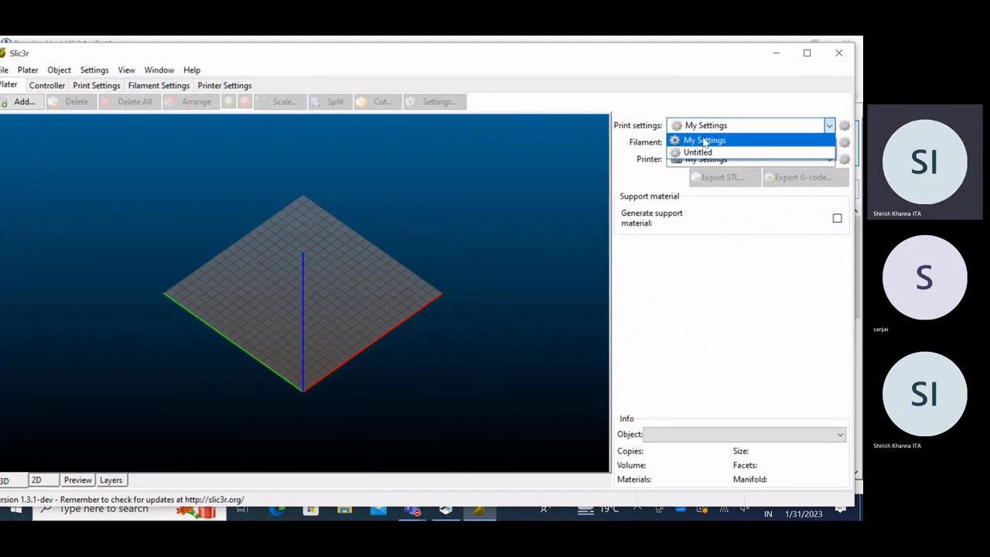
{"action": "left_click", "coordinate": [698, 151]}
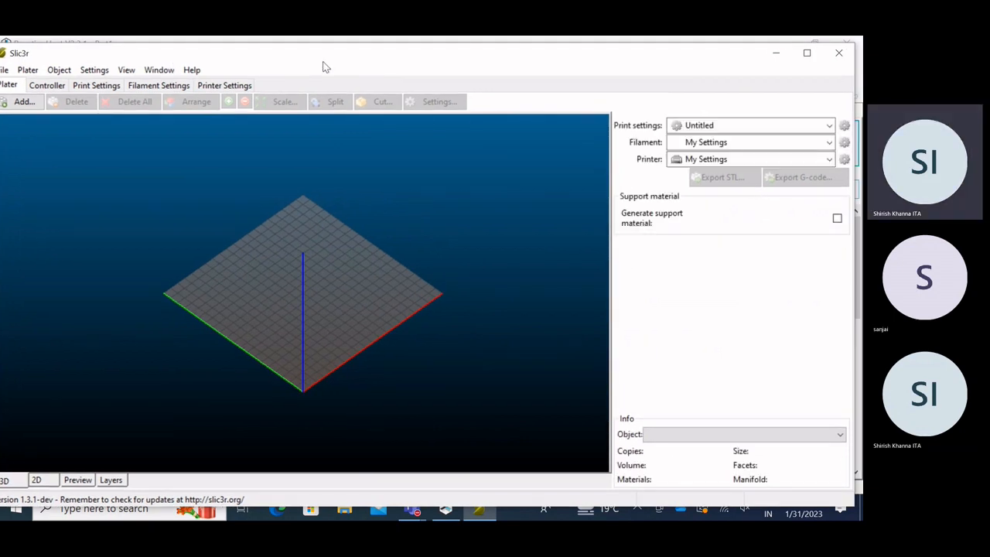
Review the exterior brim width among the skirt and brim settings of the My Settings print profile, and close the configuration.
{"action": "left_click", "coordinate": [184, 88]}
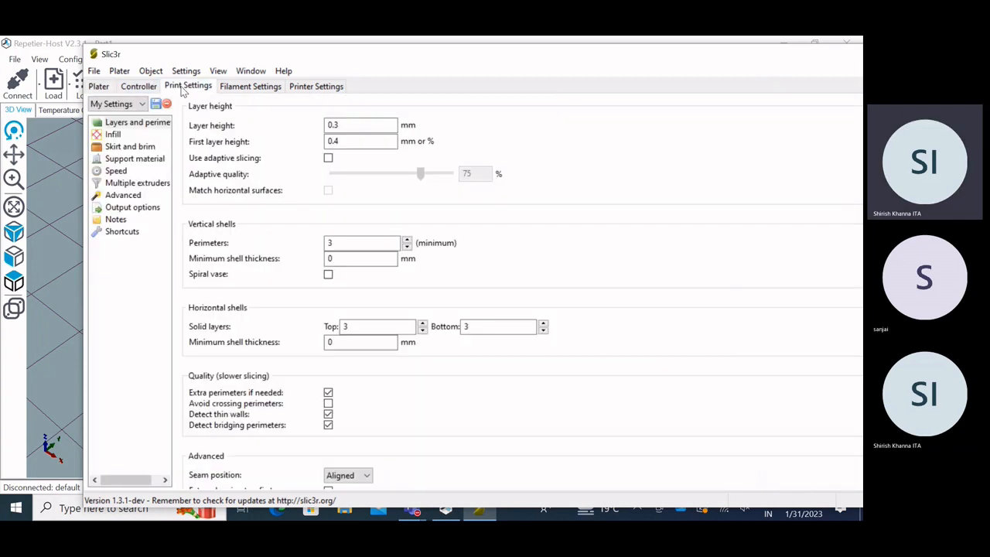
{"action": "left_click", "coordinate": [130, 148]}
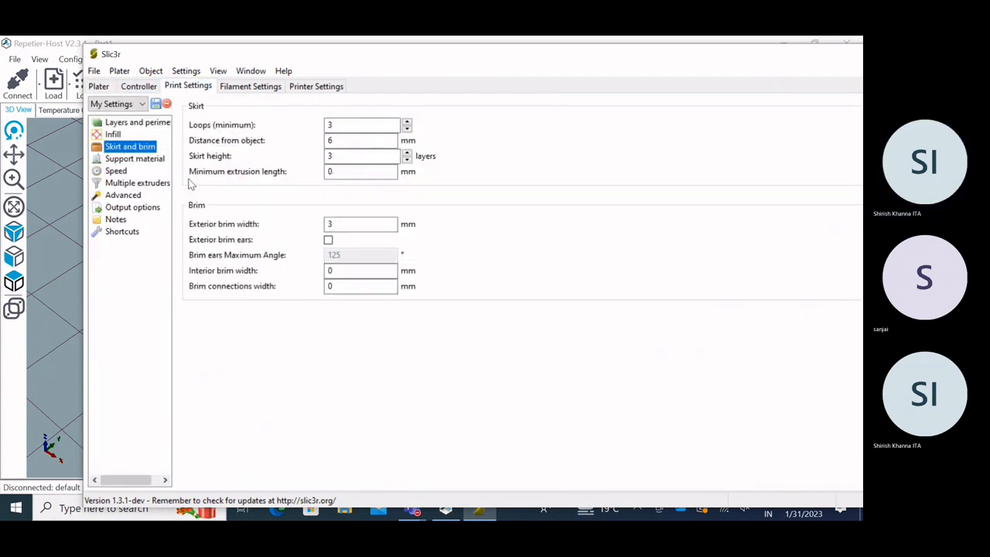
{"action": "double_click", "coordinate": [342, 223]}
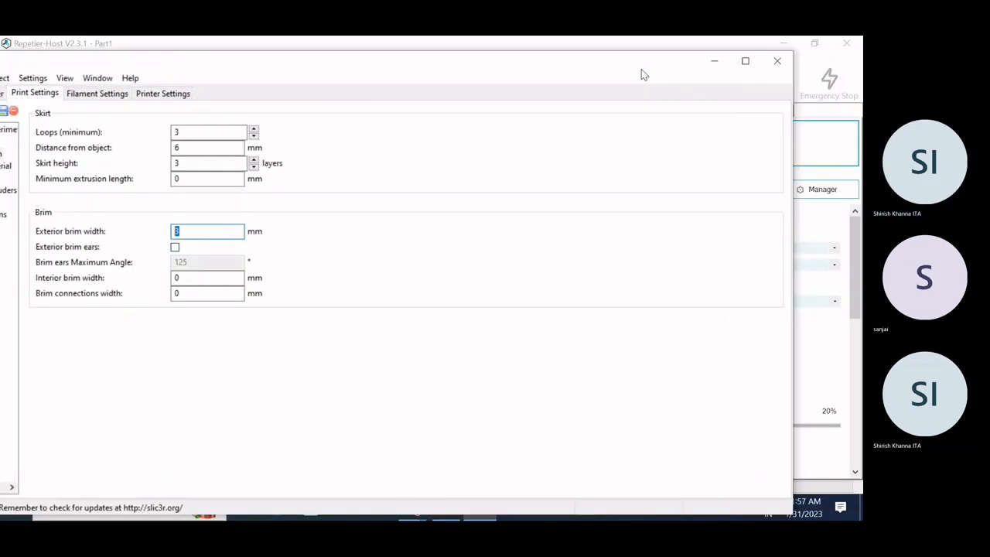
{"action": "left_click", "coordinate": [777, 61]}
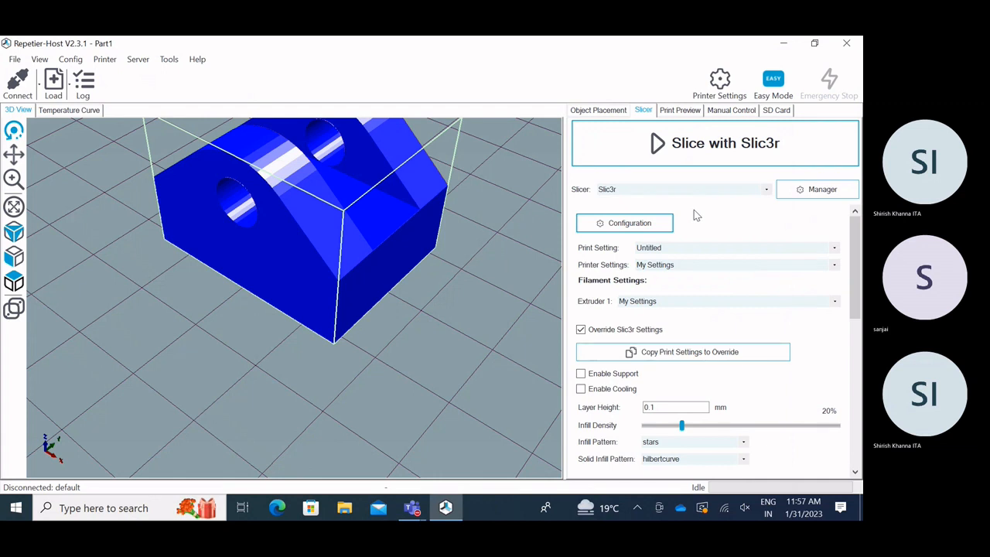
Slice the part again with the Untitled print setting and limit the preview's layer range to first layer 1 and last layer 1.
{"action": "left_click", "coordinate": [682, 149]}
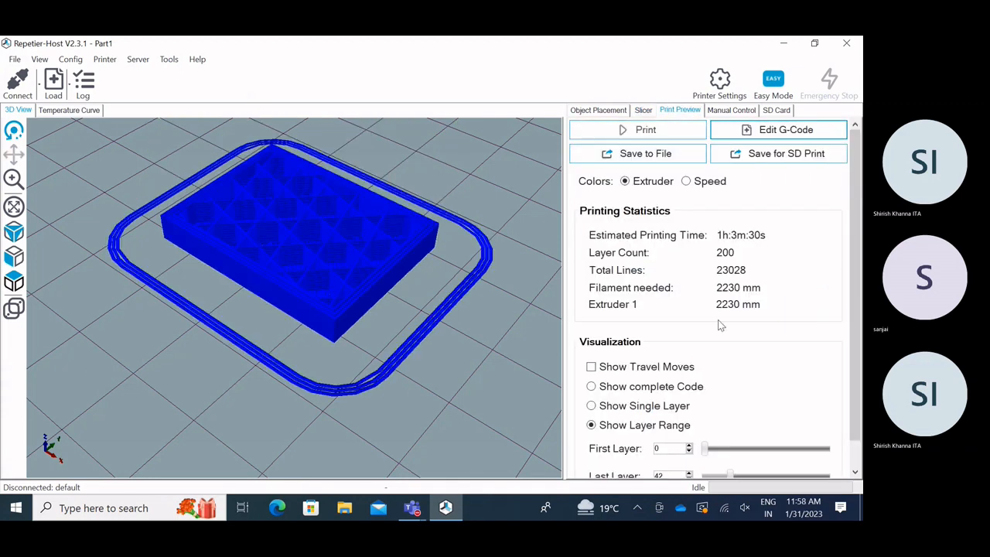
{"action": "scroll", "coordinate": [840, 357], "scroll_direction": "down", "scroll_amount": 1}
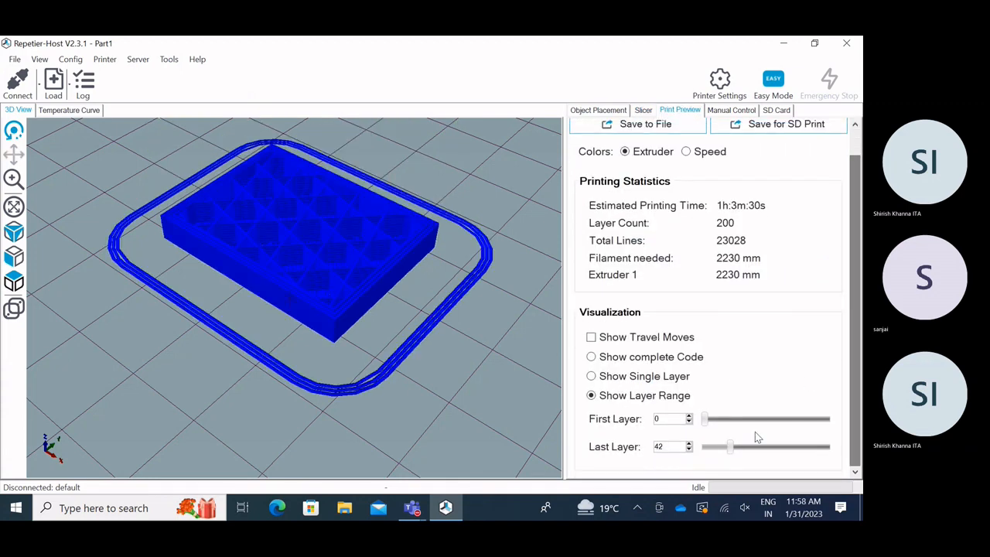
{"action": "left_click_drag", "start_coordinate": [731, 447], "coordinate": [632, 453]}
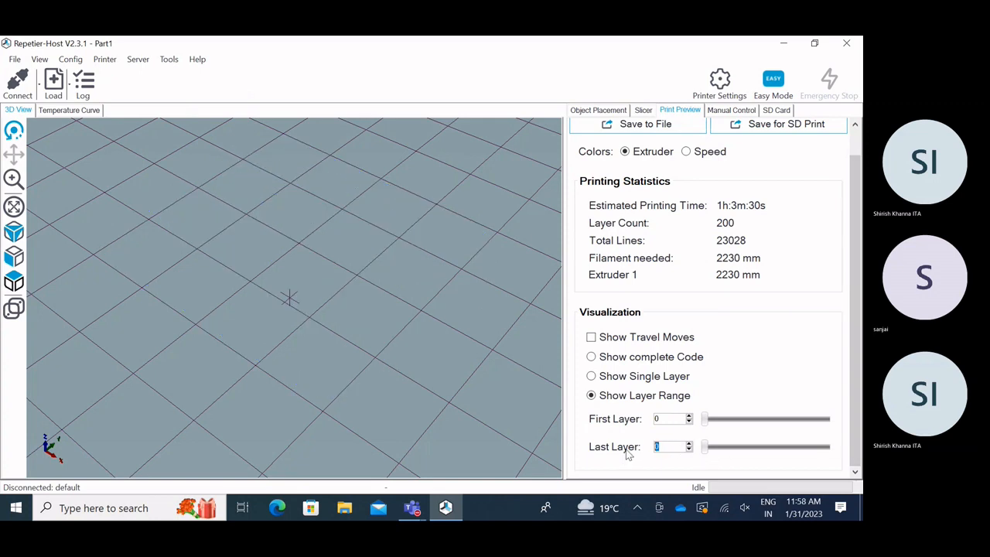
{"action": "type", "text": "1"}
{"action": "left_click", "coordinate": [398, 345]}
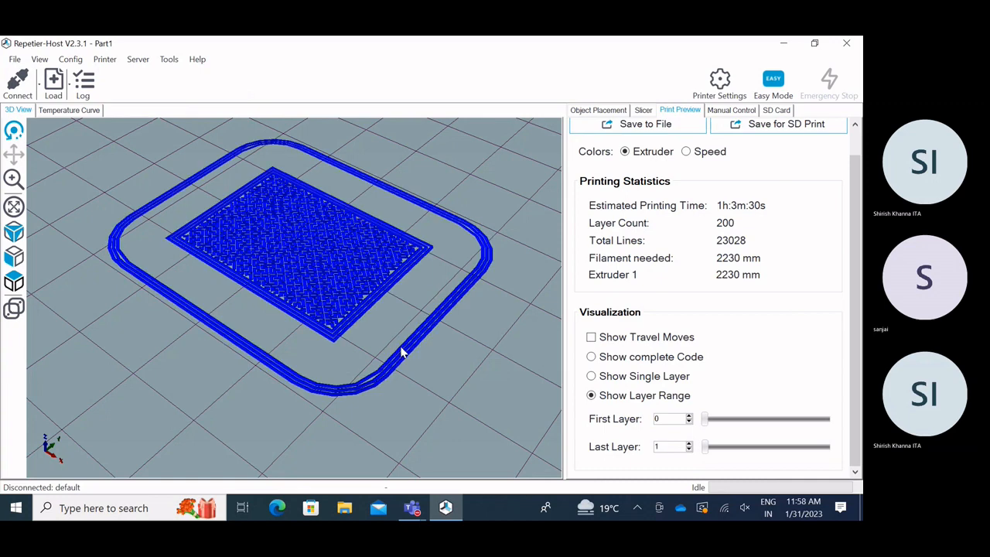
{"action": "double_click", "coordinate": [658, 419]}
{"action": "type", "text": "1"}
{"action": "left_click_drag", "start_coordinate": [372, 319], "coordinate": [360, 346]}
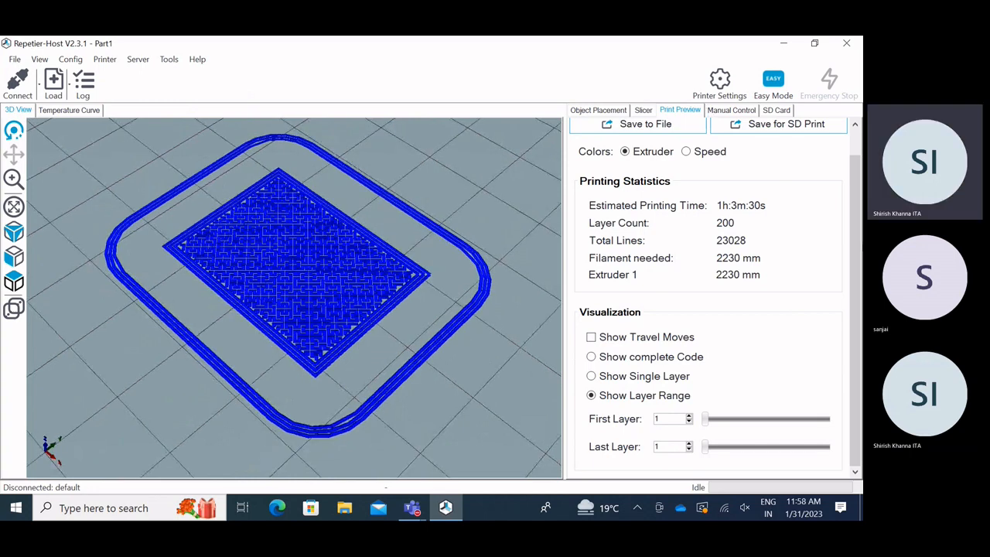
Return to the slicer settings, reopen the Slic3r configuration and choose My Settings as the filament.
{"action": "left_click_drag", "start_coordinate": [854, 232], "coordinate": [854, 202]}
{"action": "left_click", "coordinate": [643, 109]}
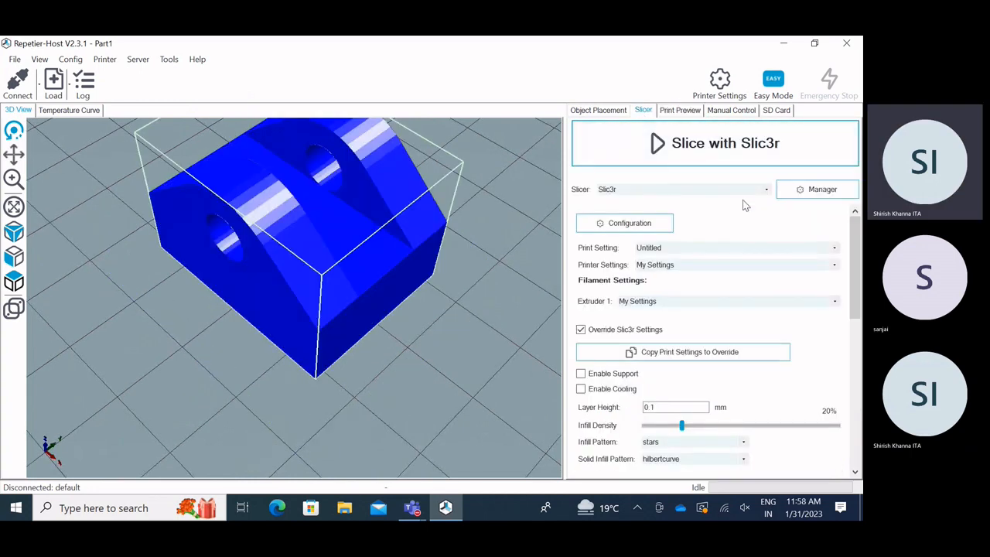
{"action": "left_click", "coordinate": [630, 226]}
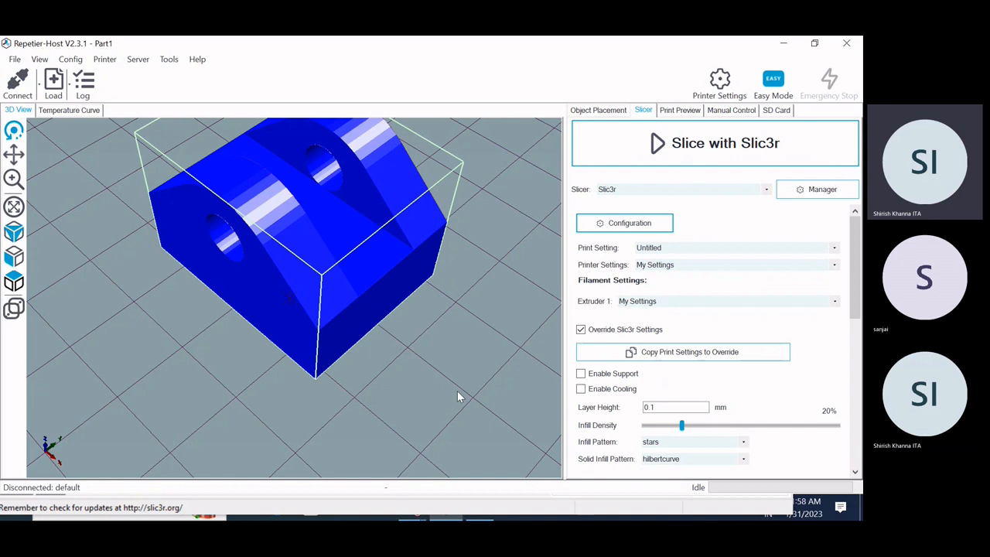
{"action": "scroll", "coordinate": [392, 372], "scroll_direction": "down", "scroll_amount": 5}
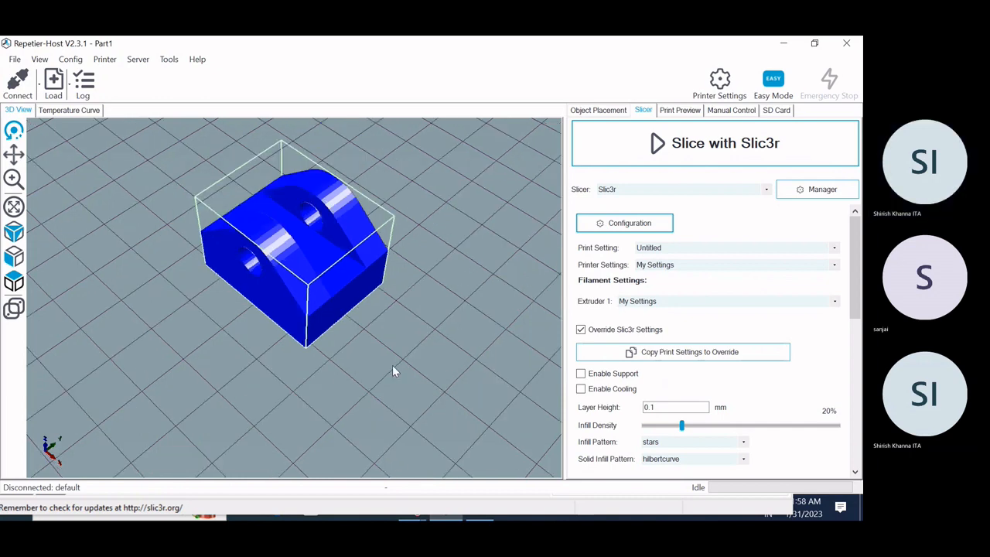
{"action": "left_click", "coordinate": [627, 224]}
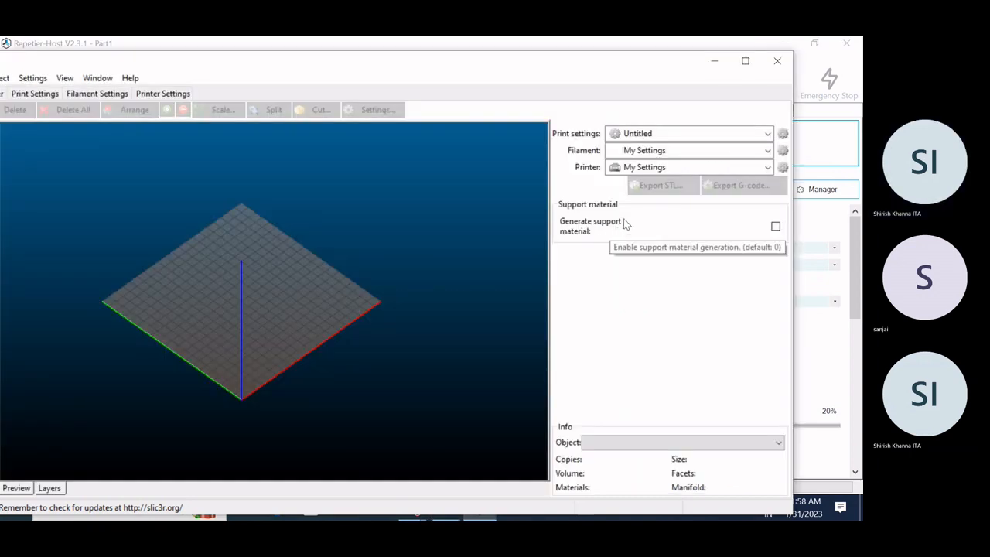
{"action": "left_click", "coordinate": [666, 152]}
{"action": "left_click", "coordinate": [658, 164]}
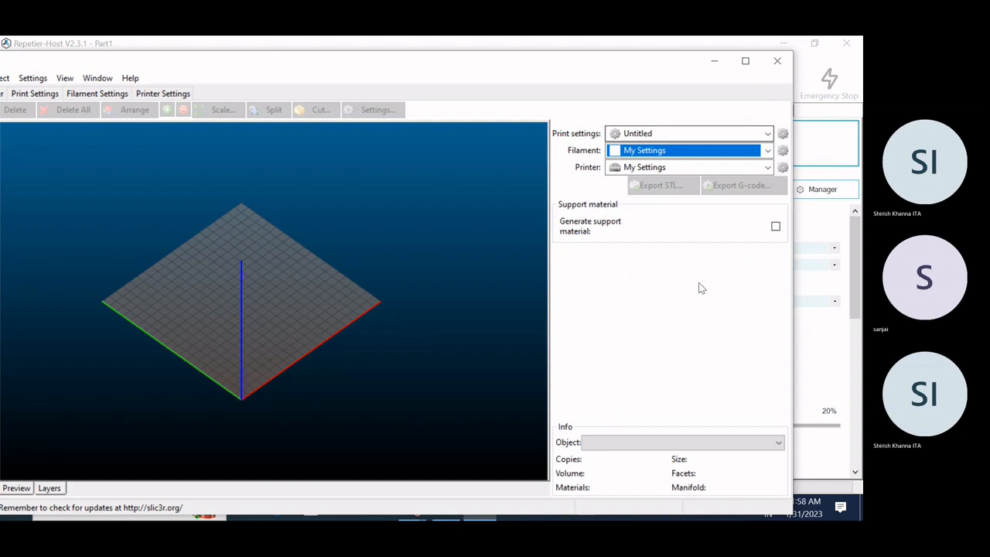
{"action": "left_click_drag", "start_coordinate": [634, 70], "coordinate": [713, 74]}
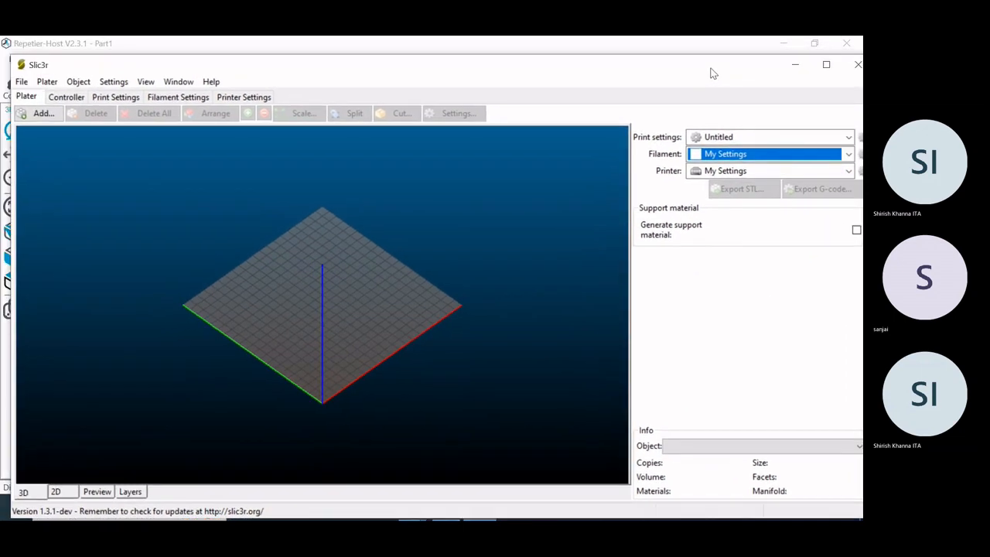
Set the exterior brim width of the Untitled print profile to 3 mm and close the configuration.
{"action": "left_click", "coordinate": [116, 96]}
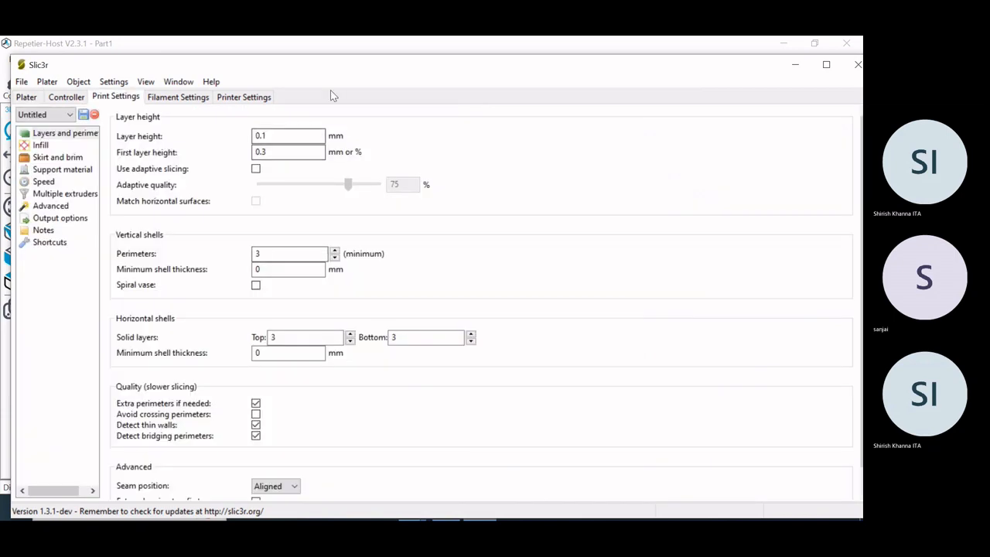
{"action": "double_click", "coordinate": [310, 68]}
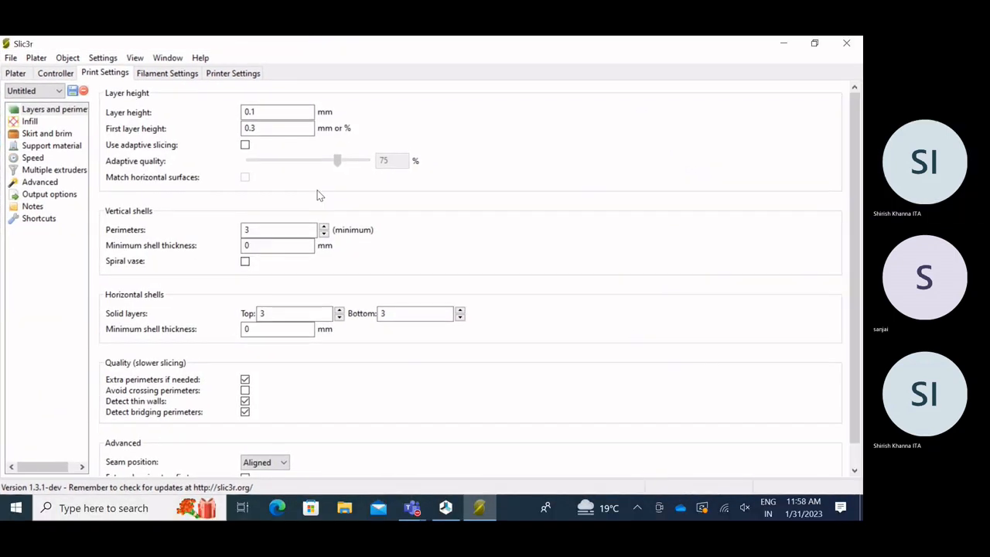
{"action": "scroll", "coordinate": [369, 347], "scroll_direction": "down", "scroll_amount": 1}
{"action": "scroll", "coordinate": [373, 342], "scroll_direction": "up", "scroll_amount": 1}
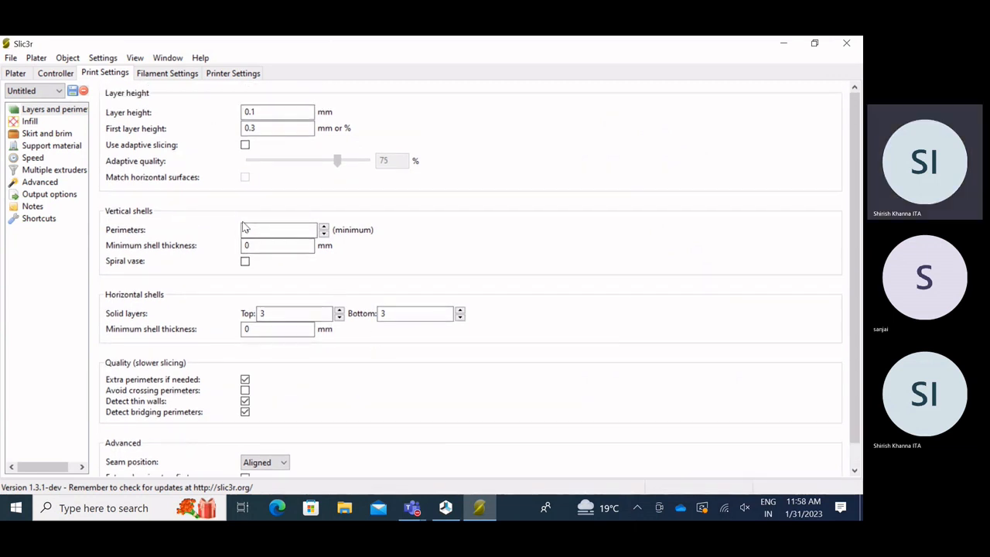
{"action": "left_click", "coordinate": [56, 135]}
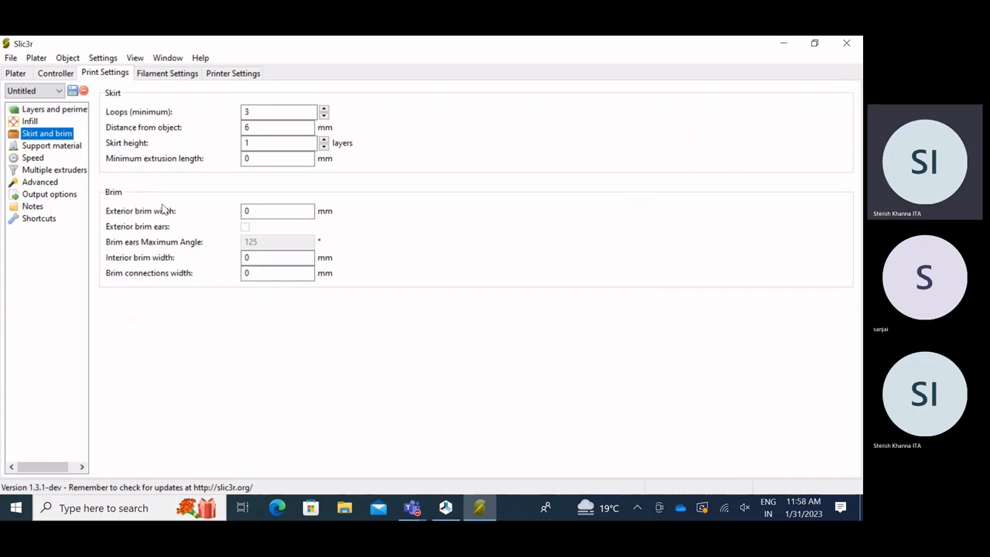
{"action": "double_click", "coordinate": [258, 212]}
{"action": "type", "text": "3"}
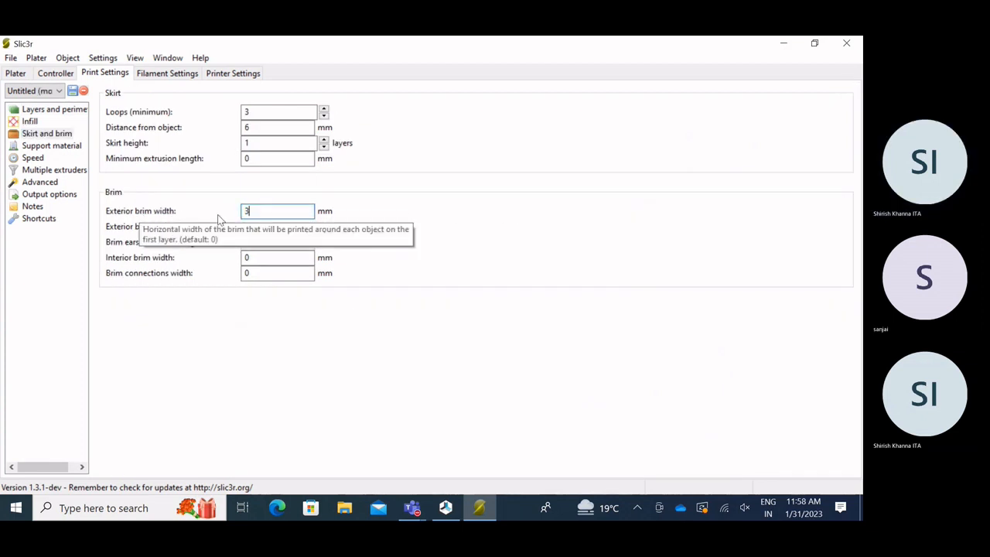
{"action": "left_click", "coordinate": [34, 91]}
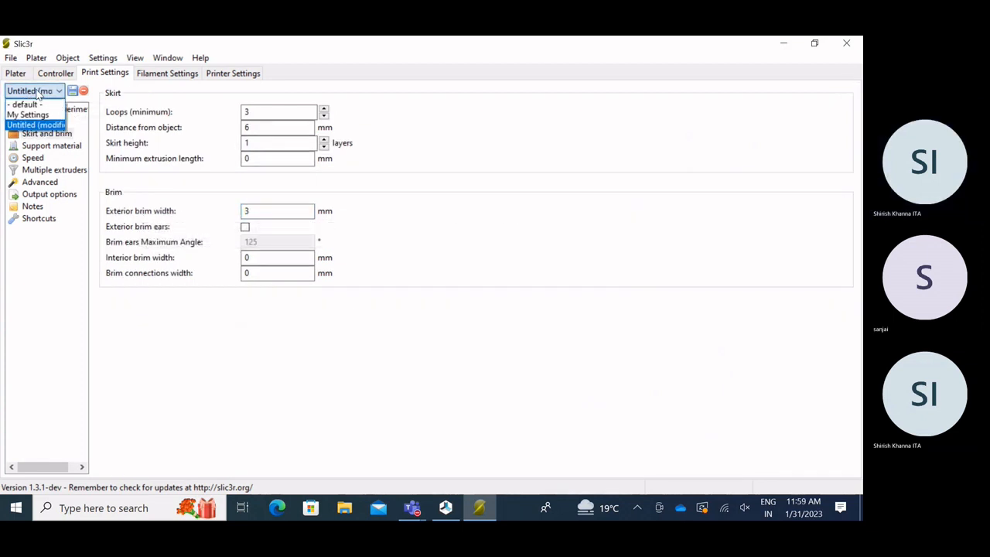
{"action": "left_click", "coordinate": [31, 125]}
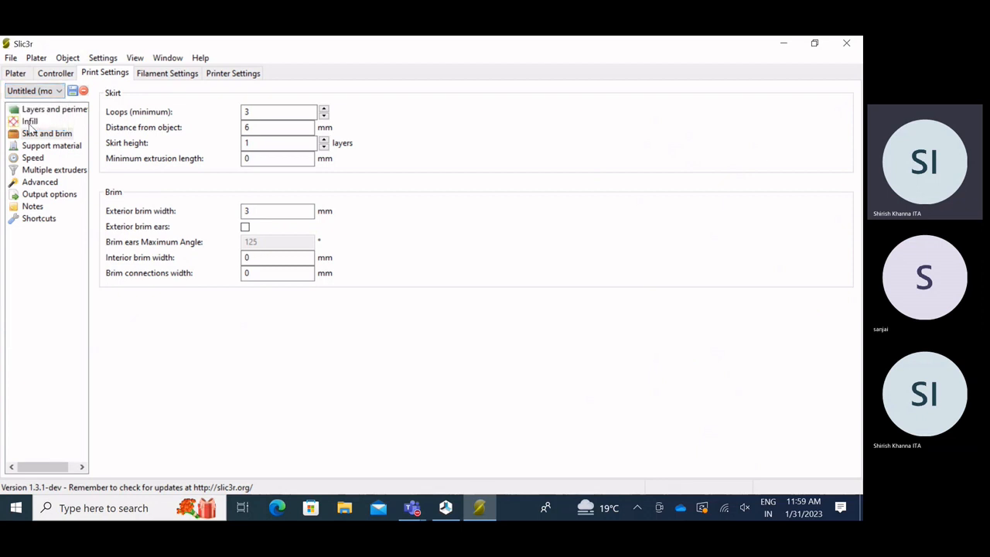
{"action": "left_click", "coordinate": [846, 47]}
{"action": "left_click", "coordinate": [375, 328]}
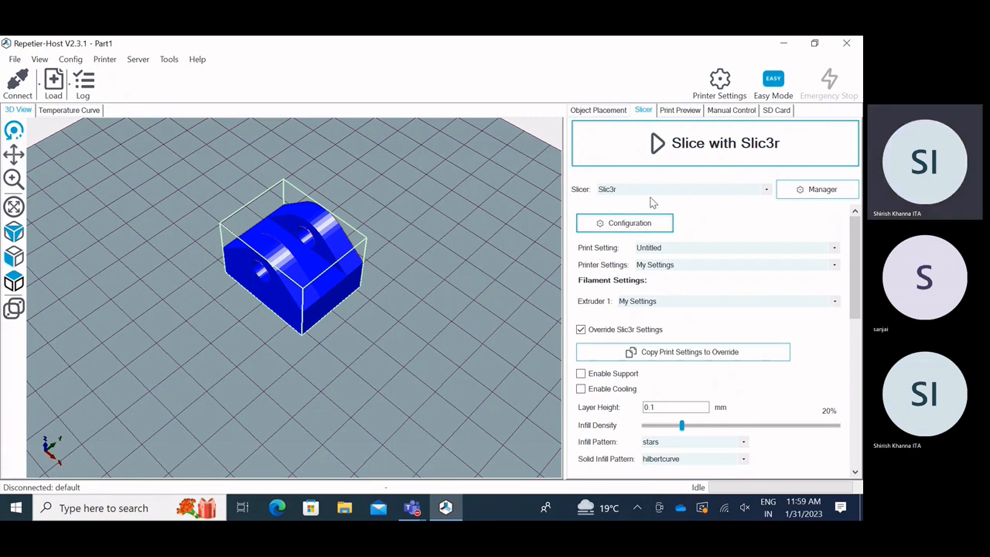
Slice the part with the updated Untitled profile and inspect the brim around its first layer.
{"action": "left_click", "coordinate": [658, 151]}
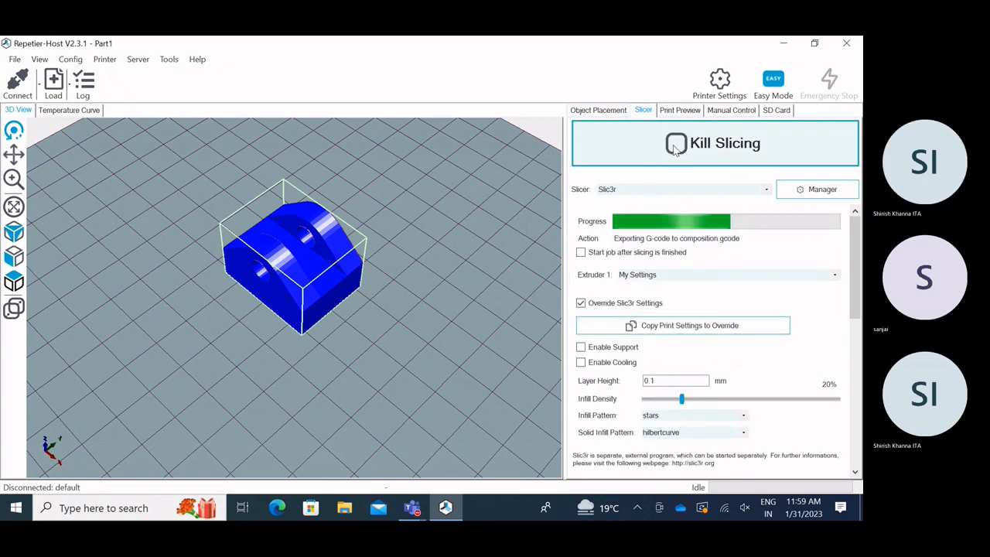
{"action": "scroll", "coordinate": [360, 374], "scroll_direction": "up", "scroll_amount": 5}
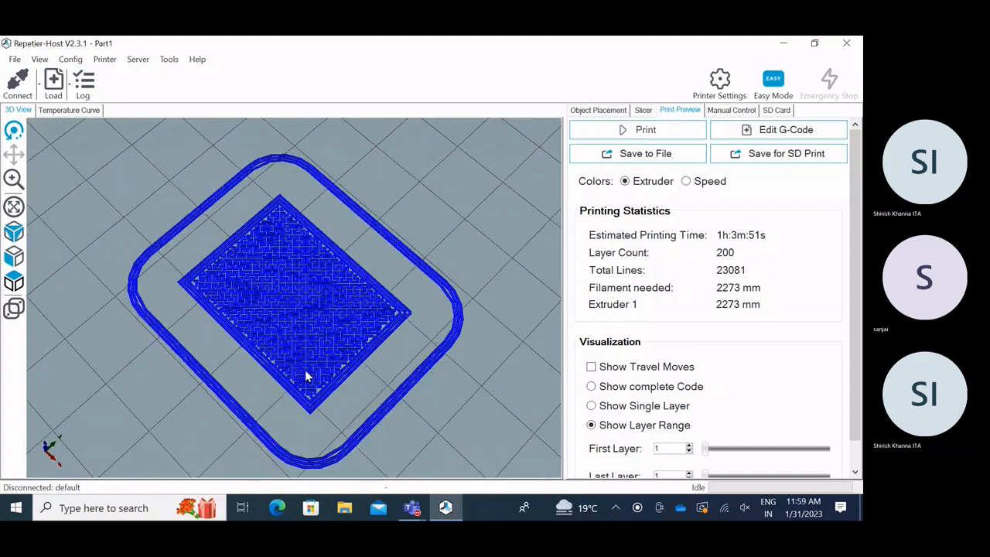
{"action": "left_click_drag", "start_coordinate": [381, 376], "coordinate": [423, 393]}
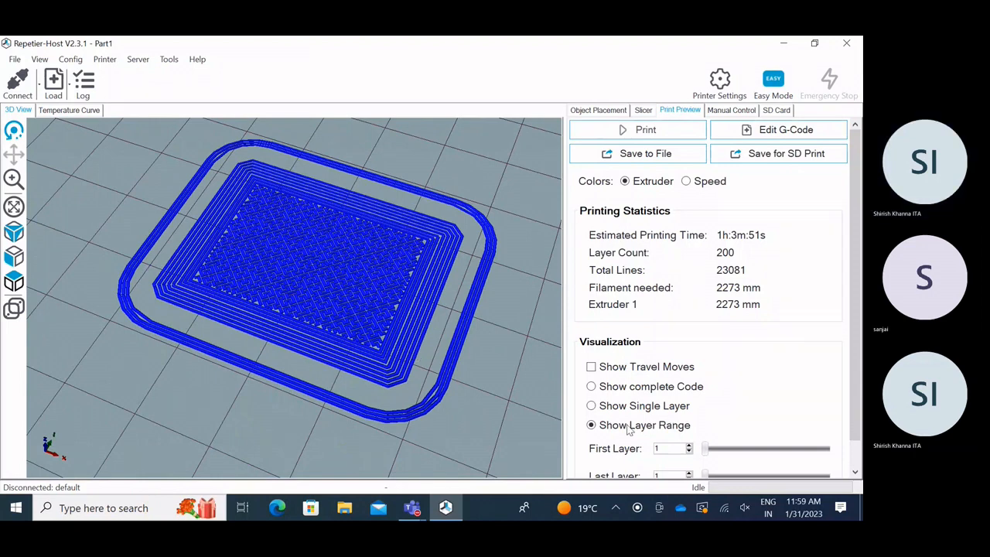
Extend the previewed layer range to last layer 60, inspect the brim and skirt from several angles, and return to object placement.
{"action": "scroll", "coordinate": [758, 418], "scroll_direction": "down", "scroll_amount": 1}
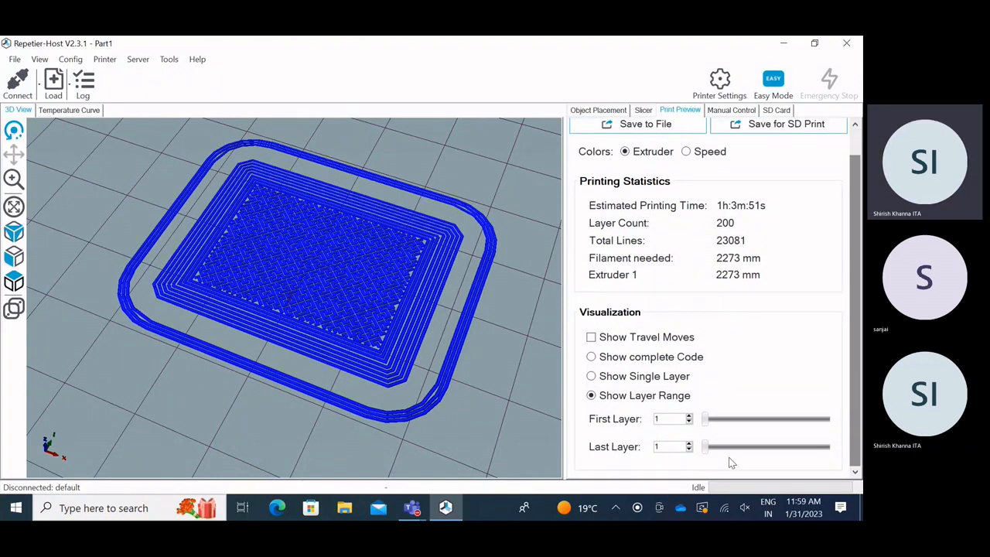
{"action": "left_click_drag", "start_coordinate": [705, 448], "coordinate": [741, 448]}
{"action": "left_click_drag", "start_coordinate": [459, 354], "coordinate": [436, 340]}
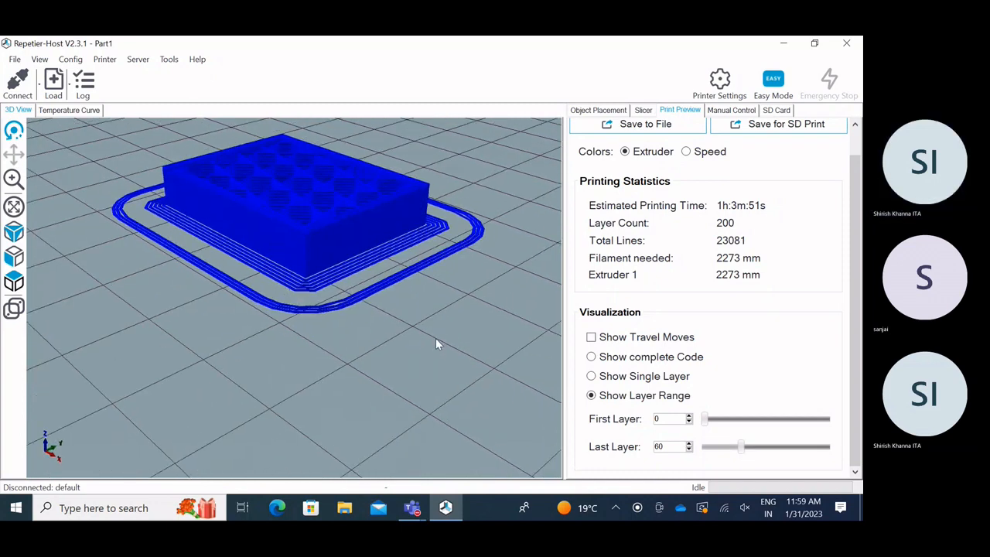
{"action": "left_click_drag", "start_coordinate": [429, 329], "coordinate": [318, 362]}
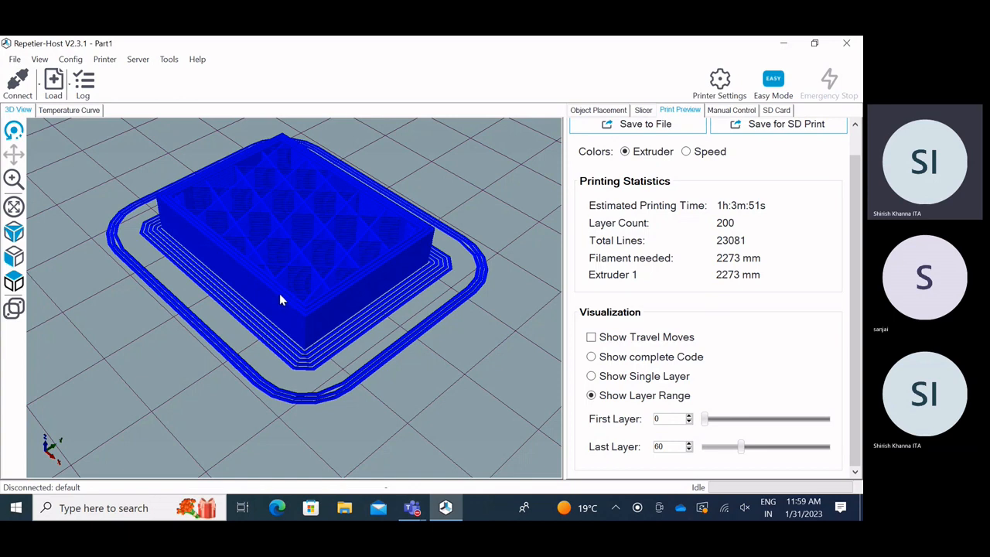
{"action": "mouse_move", "coordinate": [279, 301]}
{"action": "left_mouse_down"}
{"action": "mouse_move", "coordinate": [303, 286]}
{"action": "mouse_move", "coordinate": [298, 306]}
{"action": "left_mouse_up"}
{"action": "scroll", "coordinate": [332, 298], "scroll_direction": "down", "scroll_amount": 3}
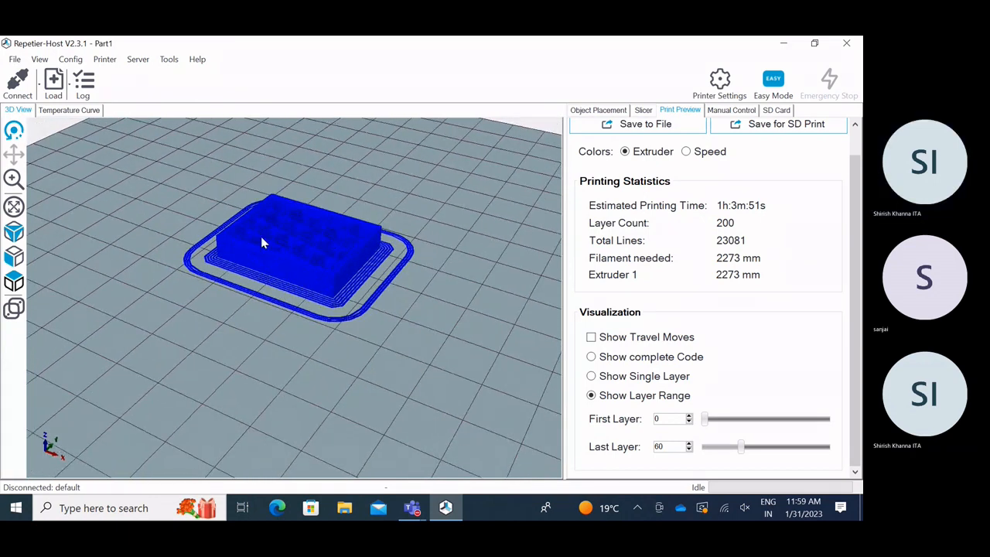
{"action": "left_click", "coordinate": [598, 111]}
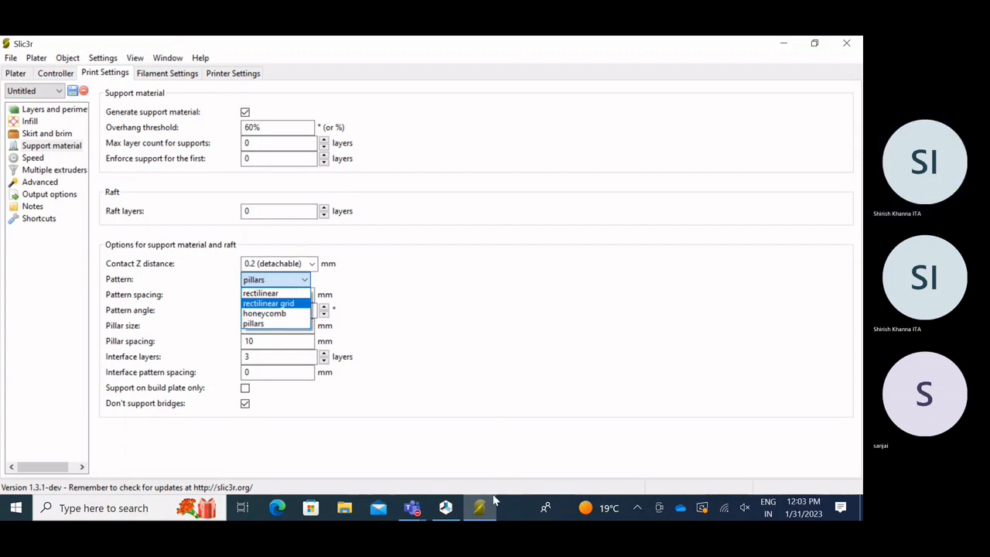
Switch to the Microsoft Teams meeting window and stop sharing the screen.
{"action": "left_click", "coordinate": [405, 510]}
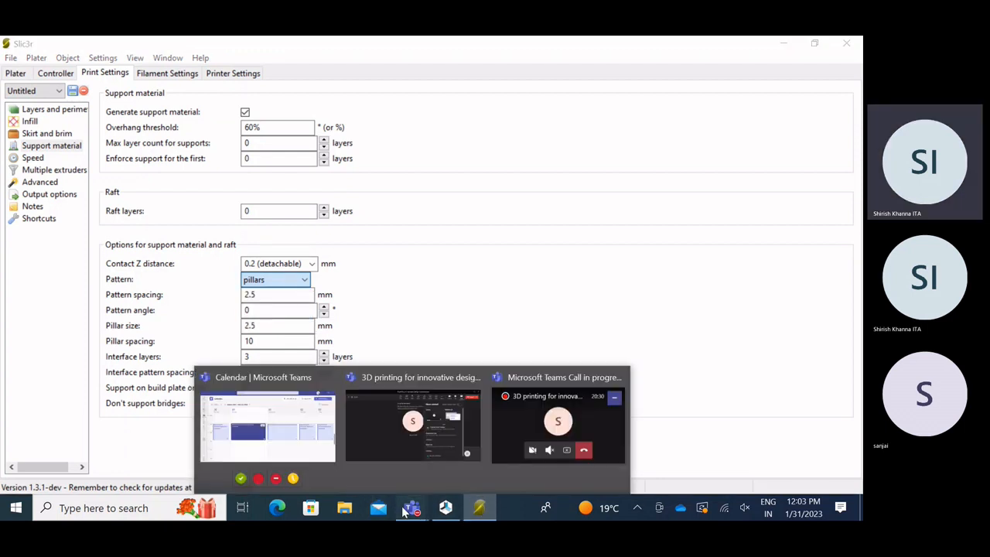
{"action": "left_click", "coordinate": [437, 421]}
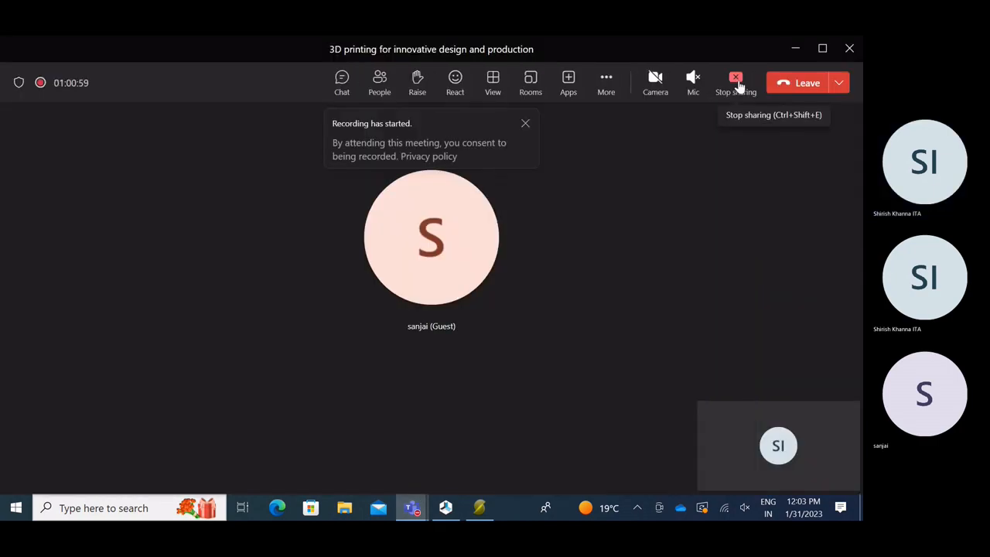
{"action": "left_click", "coordinate": [738, 85]}
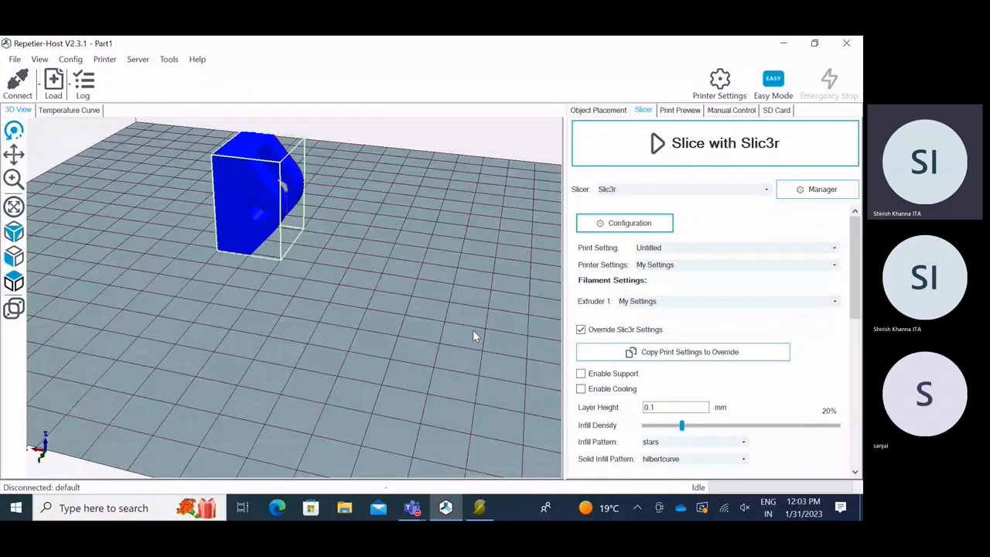
{"action": "left_click_drag", "start_coordinate": [475, 339], "coordinate": [354, 360]}
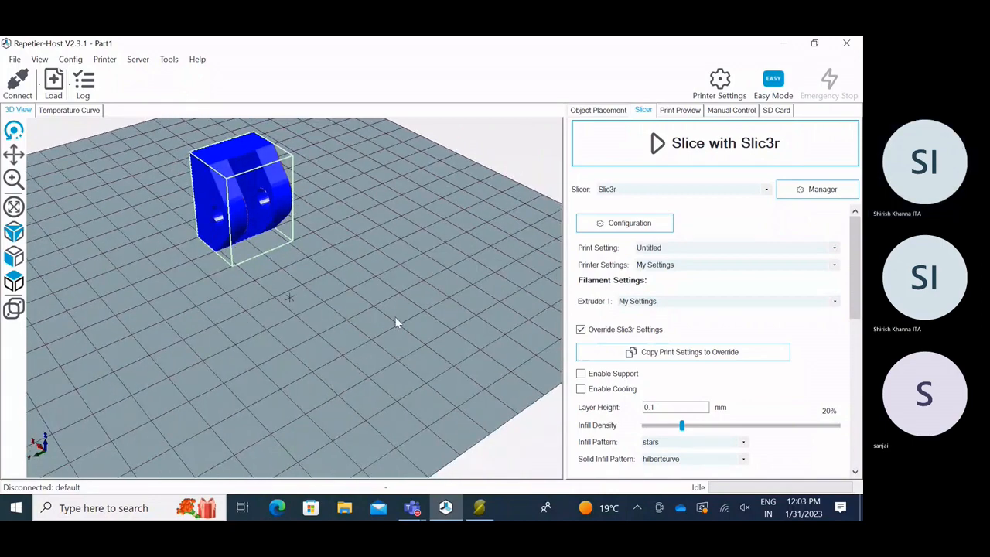
Set the support material overhang threshold of the Untitled print profile to 20, save the change and close the Slic3r configuration.
{"action": "left_click_drag", "start_coordinate": [397, 321], "coordinate": [251, 272]}
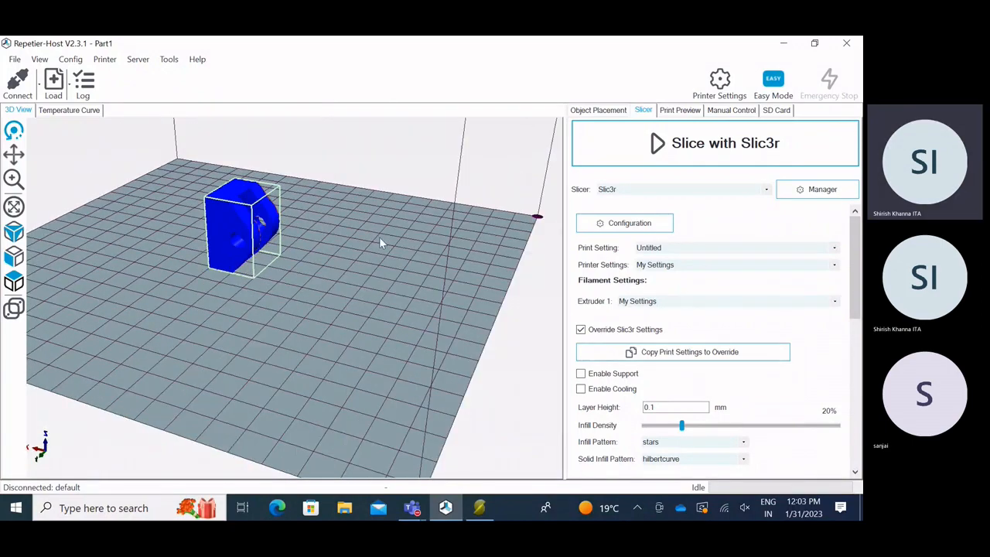
{"action": "left_click", "coordinate": [480, 507]}
{"action": "left_click_drag", "start_coordinate": [270, 128], "coordinate": [220, 136]}
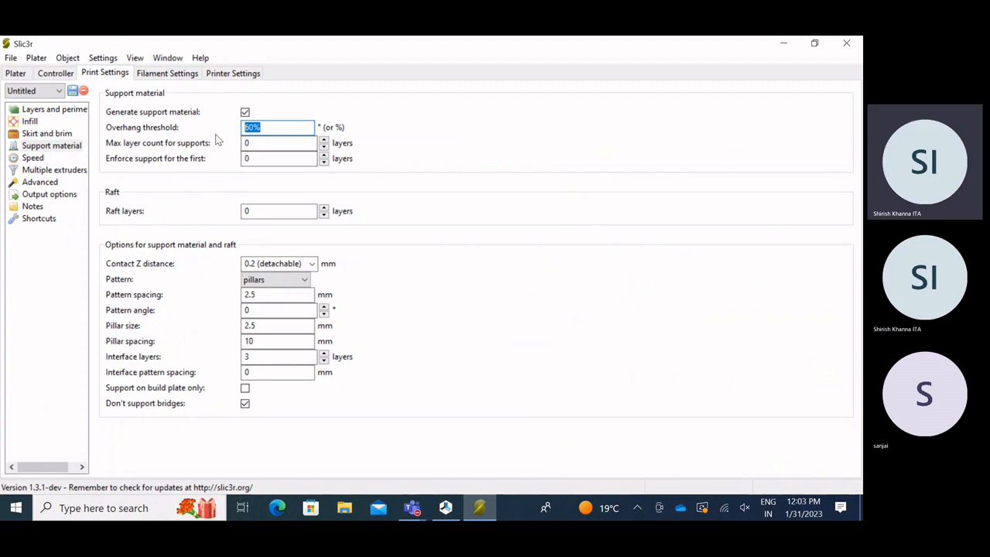
{"action": "type", "text": "20"}
{"action": "left_click", "coordinate": [279, 283]}
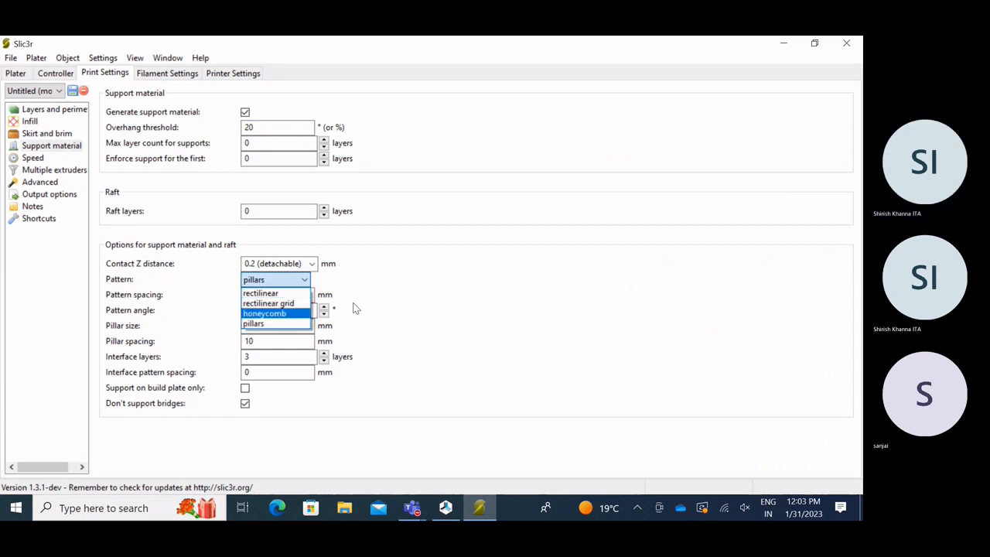
{"action": "left_click", "coordinate": [398, 281]}
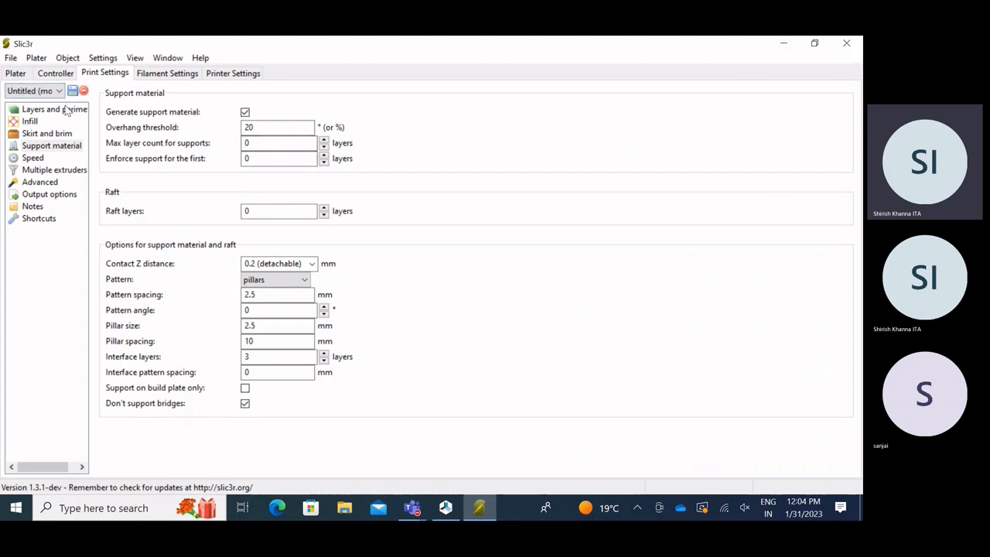
{"action": "left_click", "coordinate": [842, 44]}
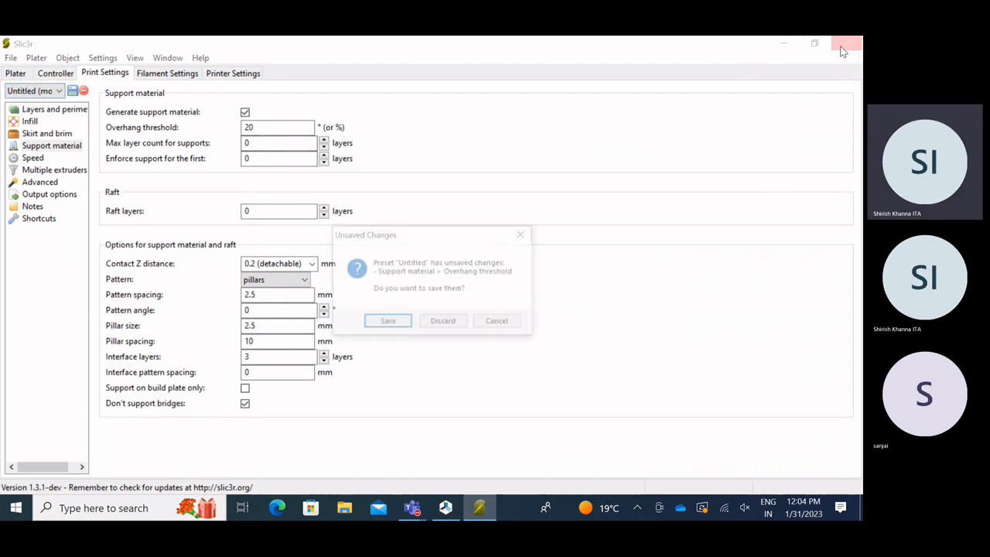
{"action": "left_click", "coordinate": [401, 323]}
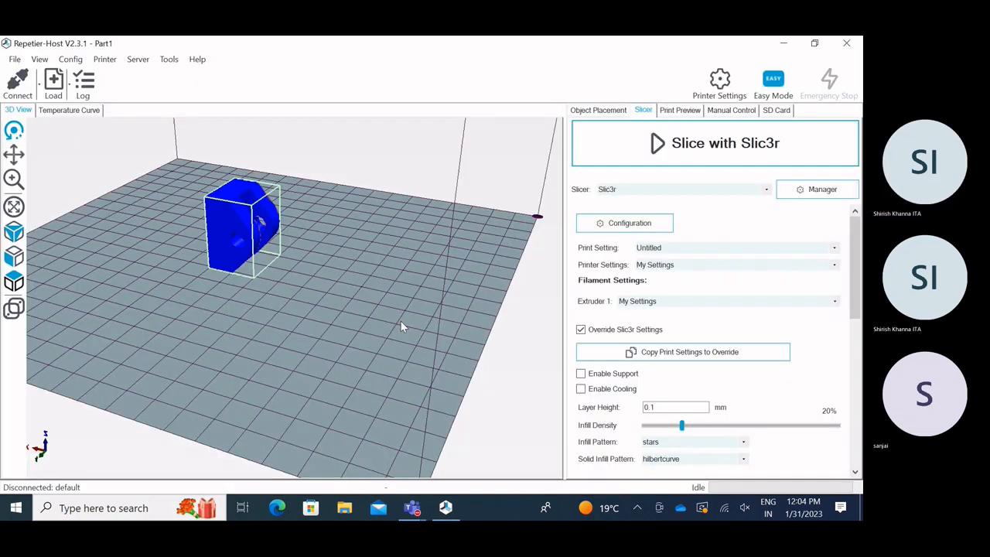
Slice Part1 with the updated Untitled profile and inspect the sliced layers, brim and supports from several angles.
{"action": "left_click", "coordinate": [657, 144]}
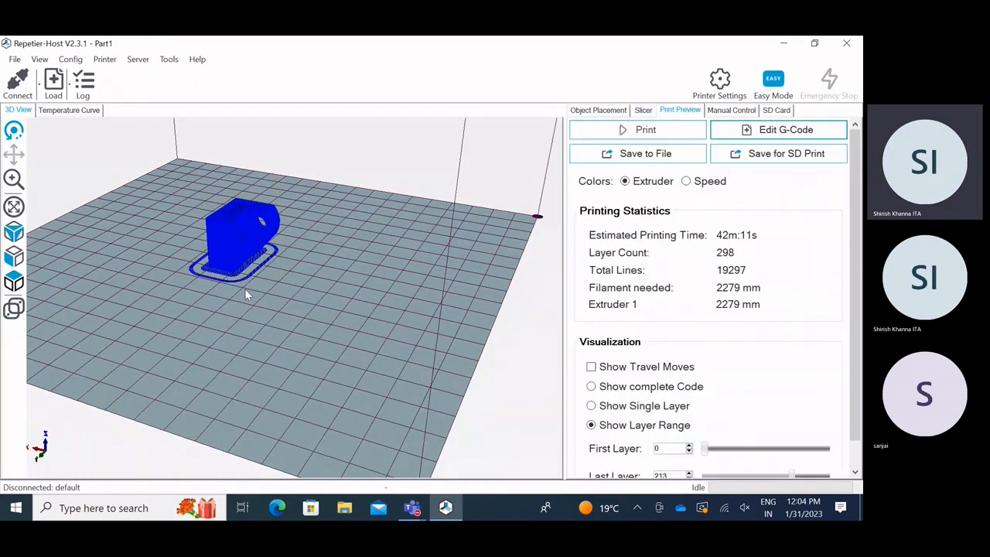
{"action": "left_click_drag", "start_coordinate": [199, 265], "coordinate": [290, 355]}
{"action": "scroll", "coordinate": [290, 360], "scroll_direction": "down", "scroll_amount": 10}
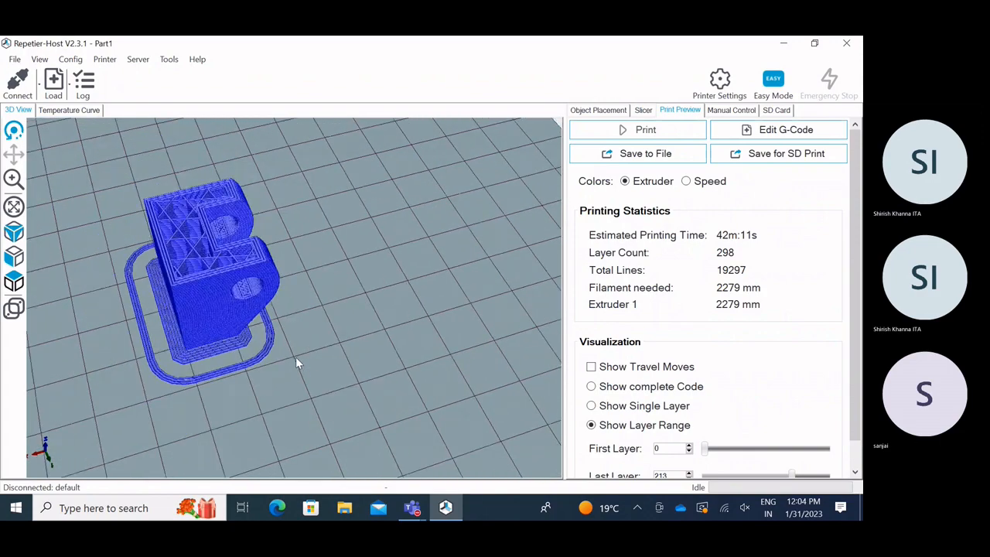
{"action": "left_click_drag", "start_coordinate": [229, 355], "coordinate": [188, 275]}
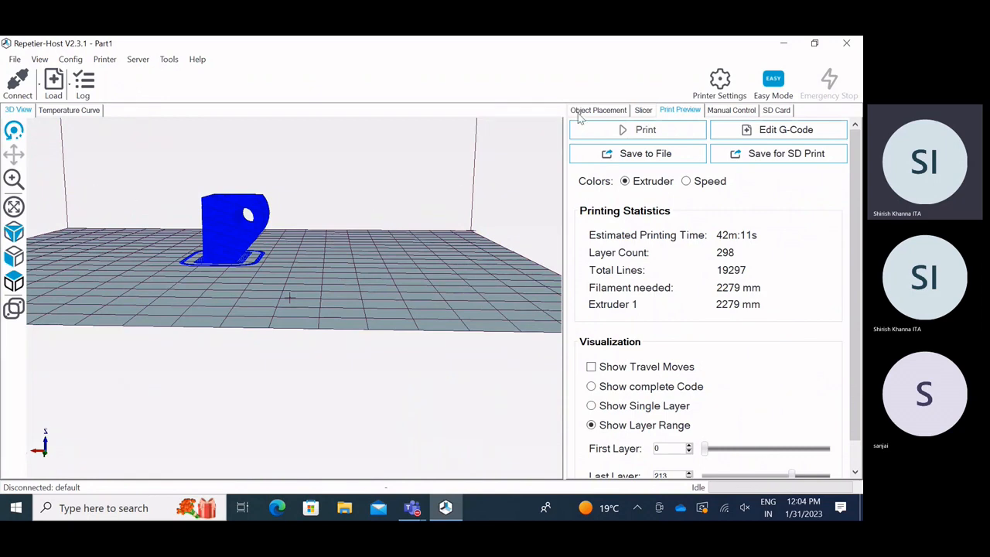
Return to object placement, set Part1's Y rotation to 0 and check its new orientation on the bed.
{"action": "left_click", "coordinate": [610, 112]}
{"action": "left_click_drag", "start_coordinate": [335, 288], "coordinate": [355, 293]}
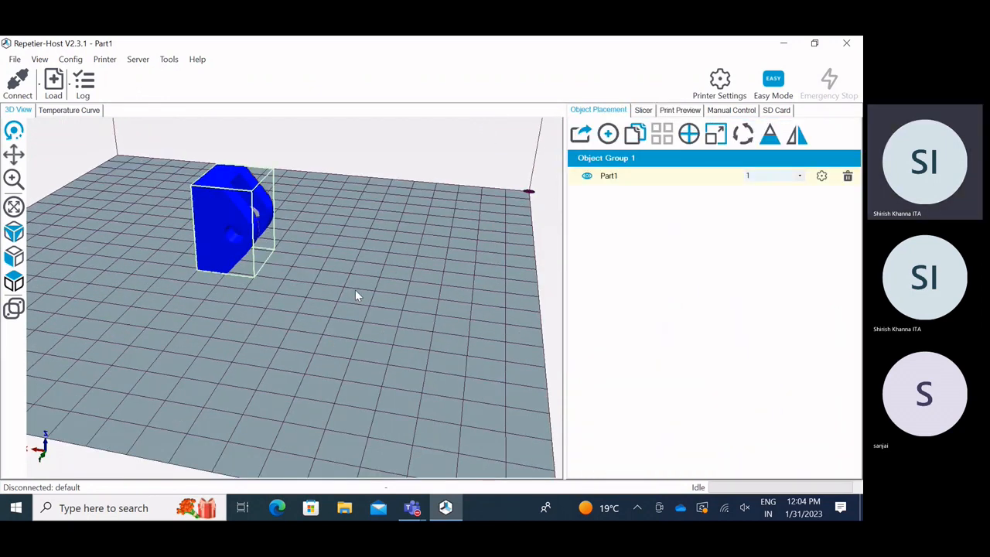
{"action": "left_click", "coordinate": [742, 135]}
{"action": "double_click", "coordinate": [616, 204]}
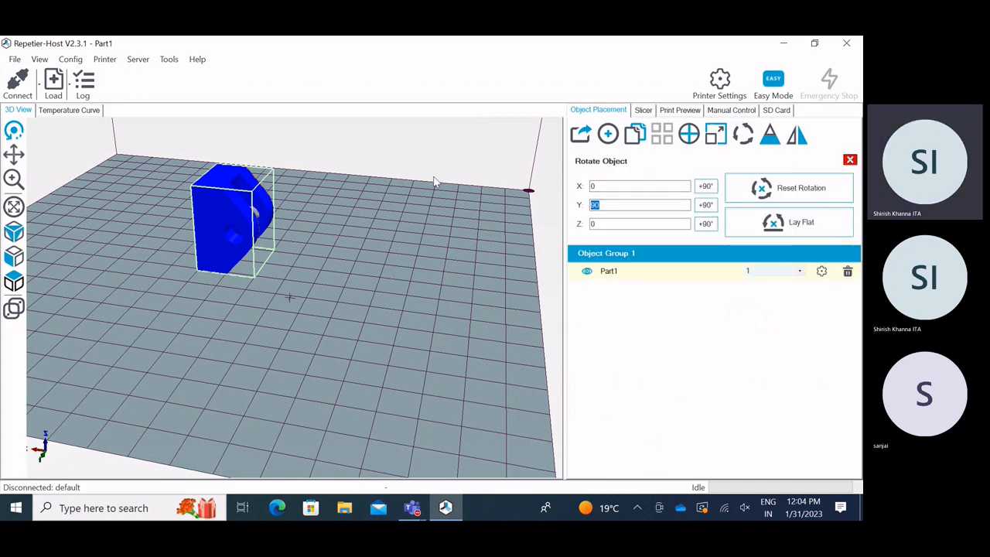
{"action": "type", "text": "0"}
{"action": "left_click_drag", "start_coordinate": [231, 356], "coordinate": [315, 324]}
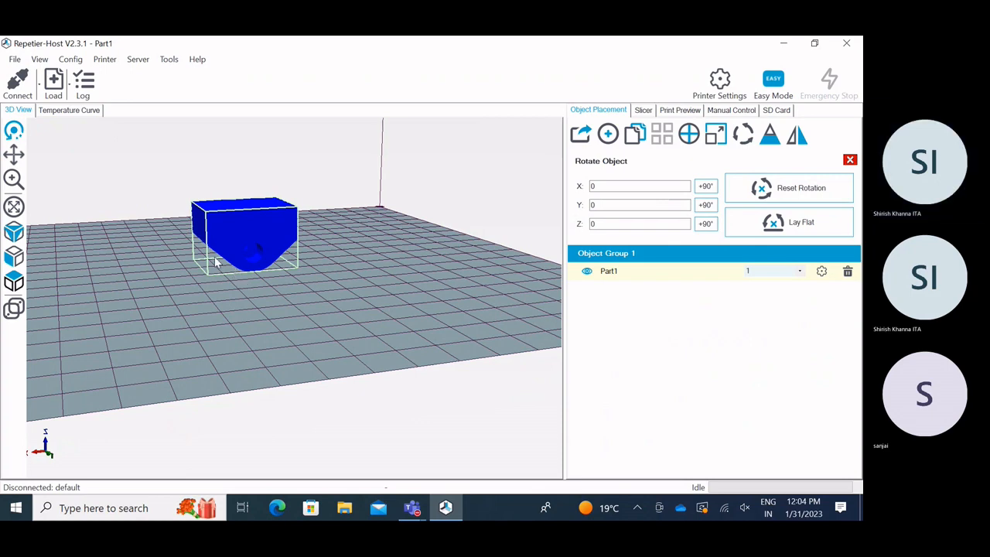
{"action": "left_click_drag", "start_coordinate": [214, 256], "coordinate": [280, 321]}
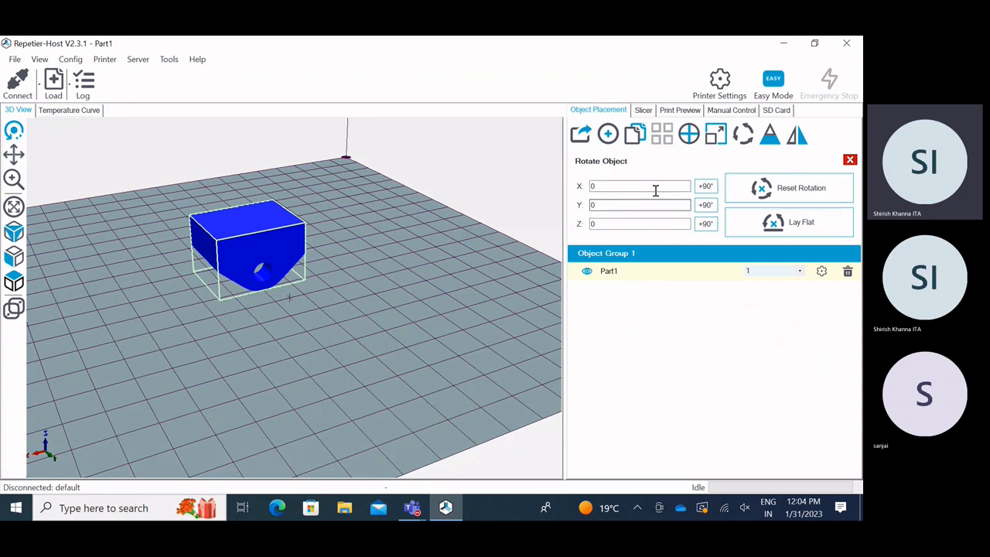
Slice the reoriented Part1 with Slic3r and inspect its sloped underside and first layers from several angles.
{"action": "left_click", "coordinate": [644, 110]}
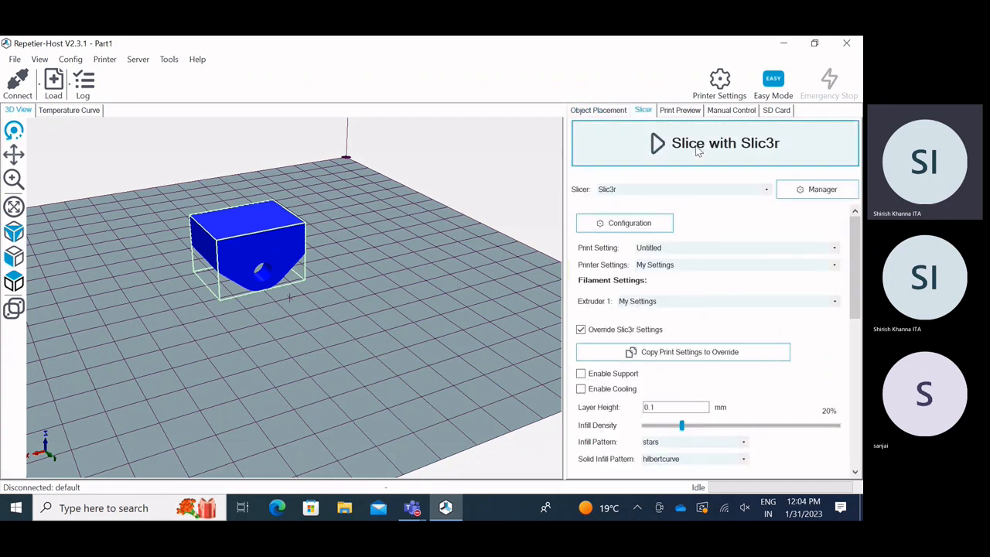
{"action": "left_click", "coordinate": [714, 143]}
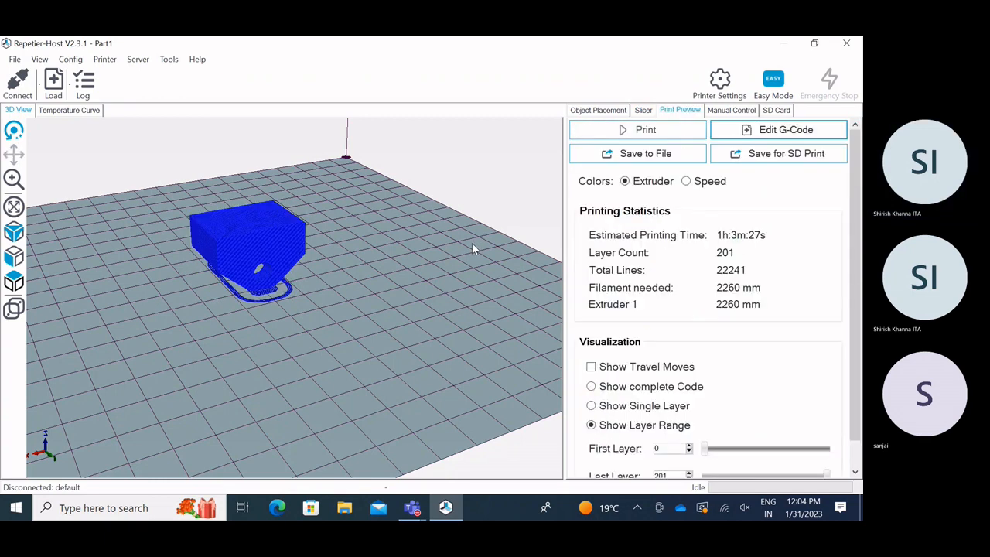
{"action": "left_click_drag", "start_coordinate": [415, 277], "coordinate": [491, 318]}
{"action": "scroll", "coordinate": [478, 307], "scroll_direction": "down", "scroll_amount": 1}
{"action": "scroll", "coordinate": [477, 308], "scroll_direction": "down", "scroll_amount": 2}
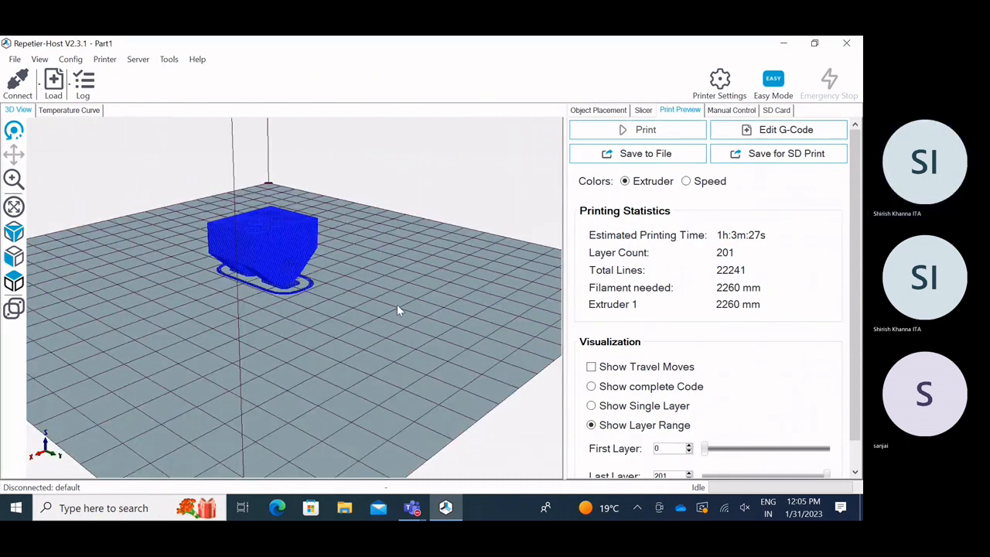
{"action": "left_click_drag", "start_coordinate": [424, 277], "coordinate": [226, 223]}
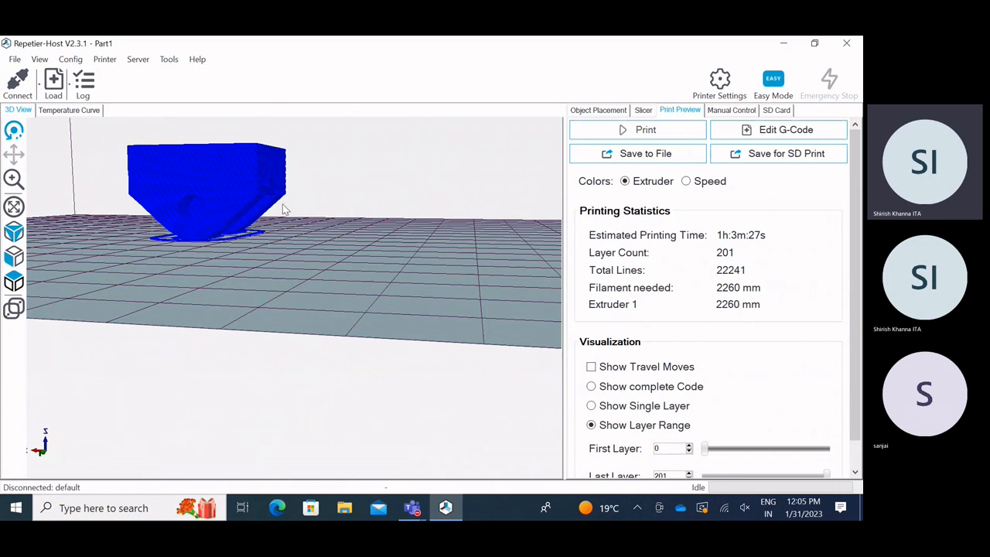
{"action": "left_click_drag", "start_coordinate": [452, 311], "coordinate": [198, 286]}
Return to object placement and examine the slope and rounded underside of Part1 up close for overhangs.
{"action": "left_click", "coordinate": [598, 109]}
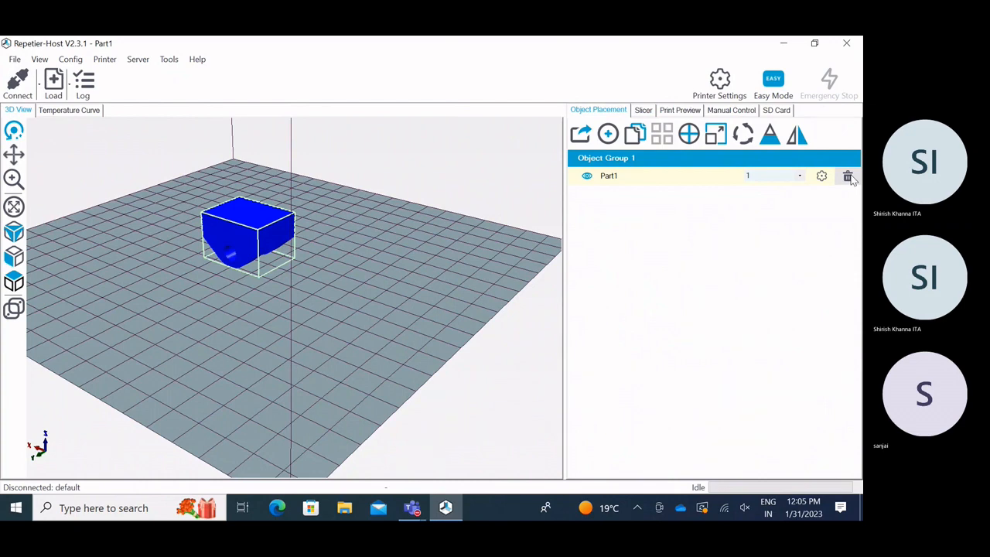
{"action": "left_click_drag", "start_coordinate": [282, 315], "coordinate": [184, 292]}
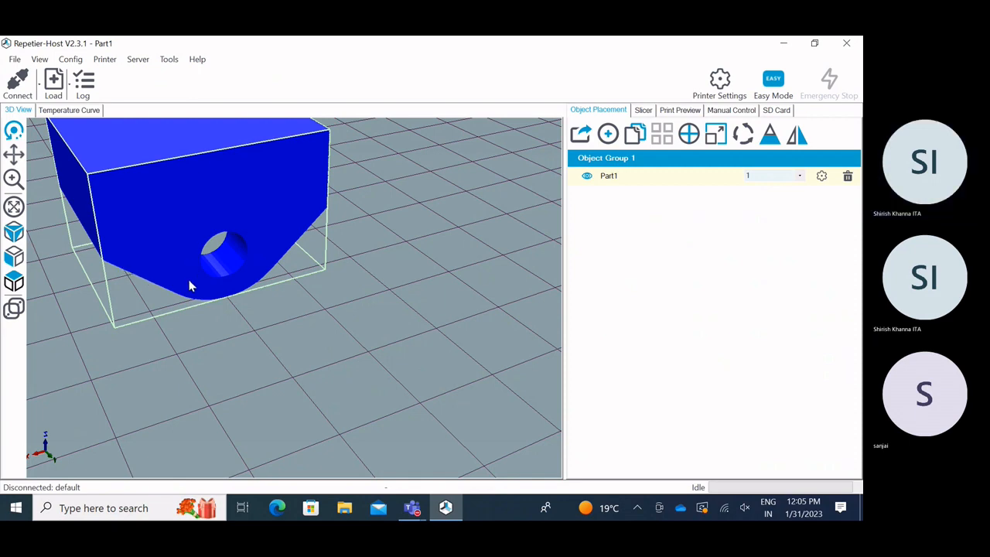
{"action": "left_click_drag", "start_coordinate": [190, 283], "coordinate": [188, 253]}
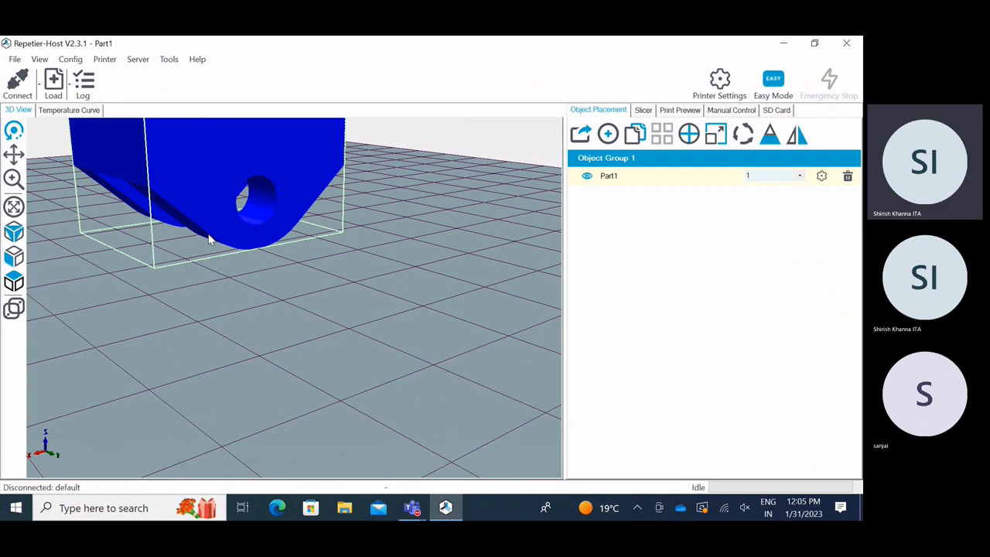
{"action": "left_click_drag", "start_coordinate": [209, 240], "coordinate": [136, 219]}
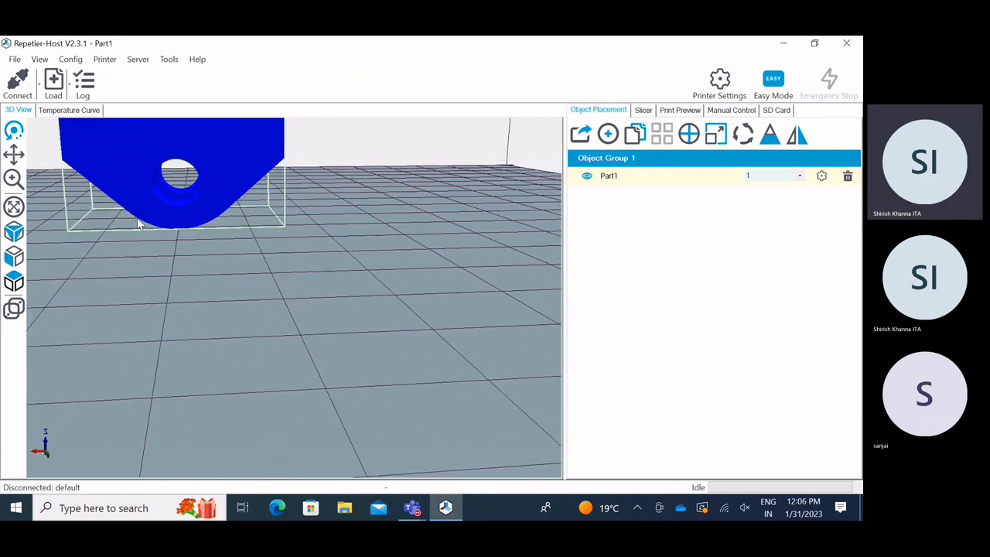
{"action": "scroll", "coordinate": [299, 293], "scroll_direction": "down", "scroll_amount": 3}
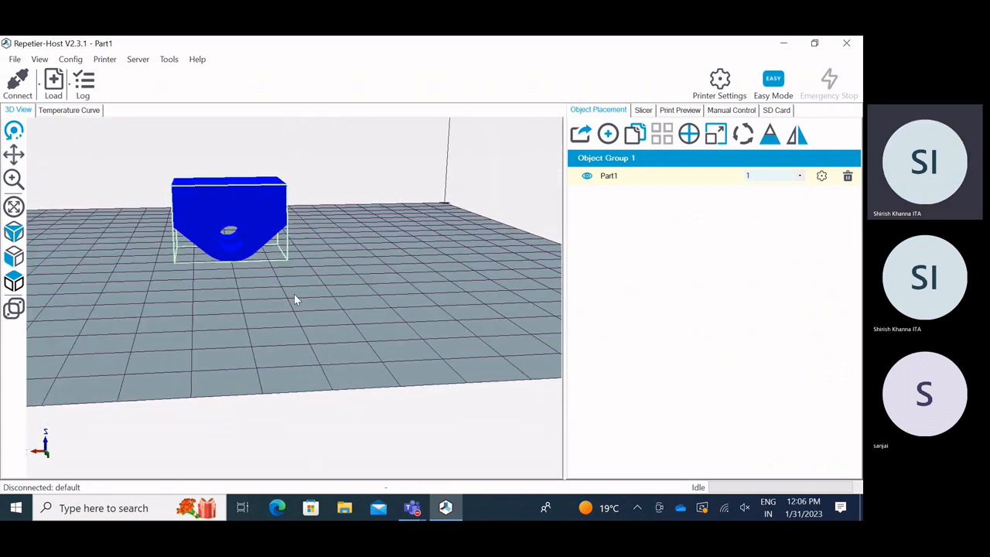
{"action": "left_click_drag", "start_coordinate": [294, 293], "coordinate": [300, 292]}
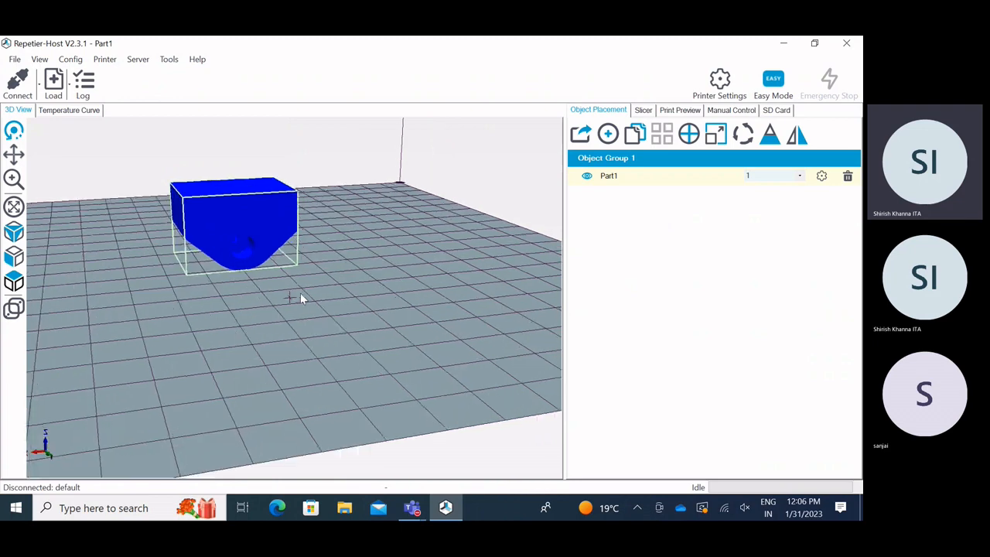
Delete Part1 from the build plate, load the recent model tablet.amf and view its shape.
{"action": "left_click", "coordinate": [847, 176]}
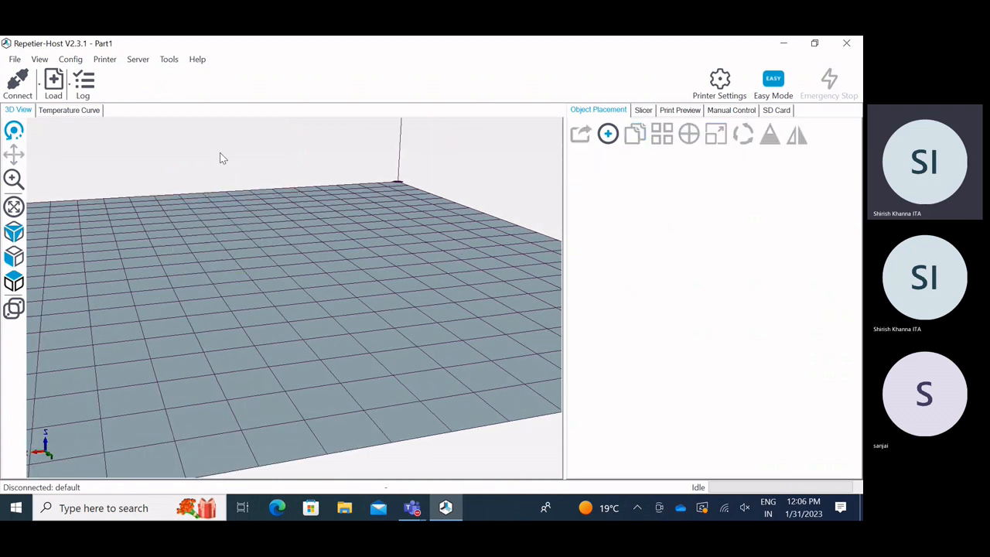
{"action": "left_click", "coordinate": [70, 82]}
{"action": "left_click", "coordinate": [75, 136]}
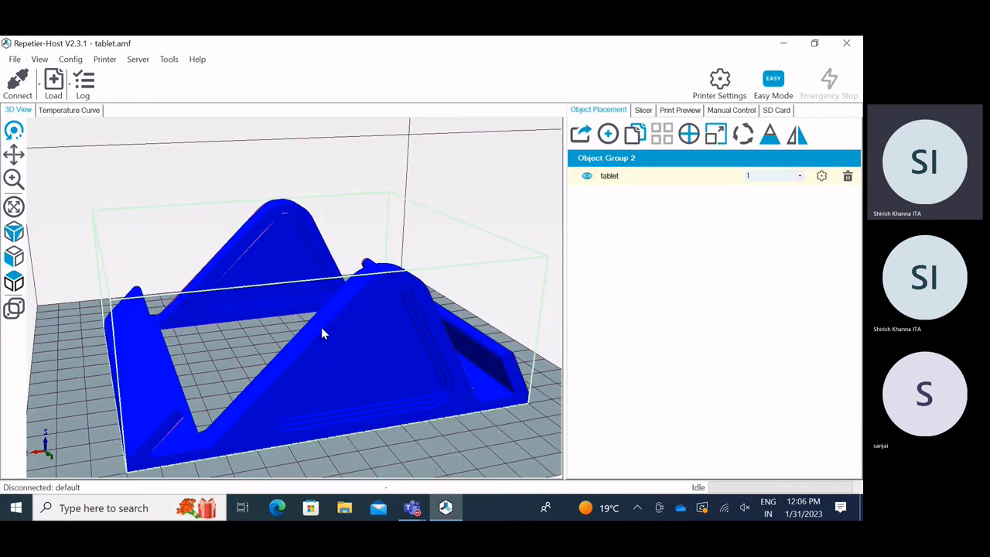
{"action": "left_click_drag", "start_coordinate": [209, 303], "coordinate": [355, 312]}
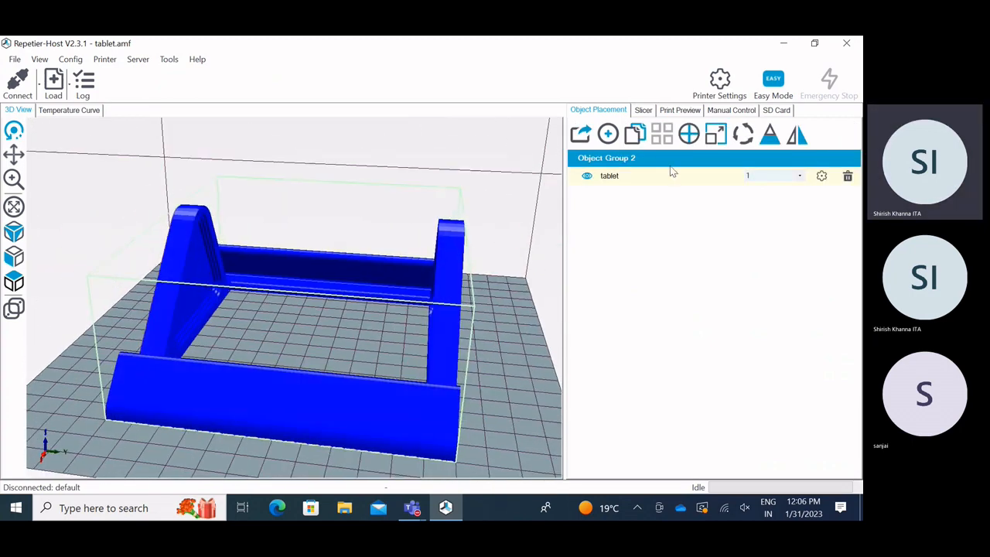
Rotate the tablet model 90° about the X axis and inspect its overhanging upper side from several angles.
{"action": "left_click", "coordinate": [743, 134]}
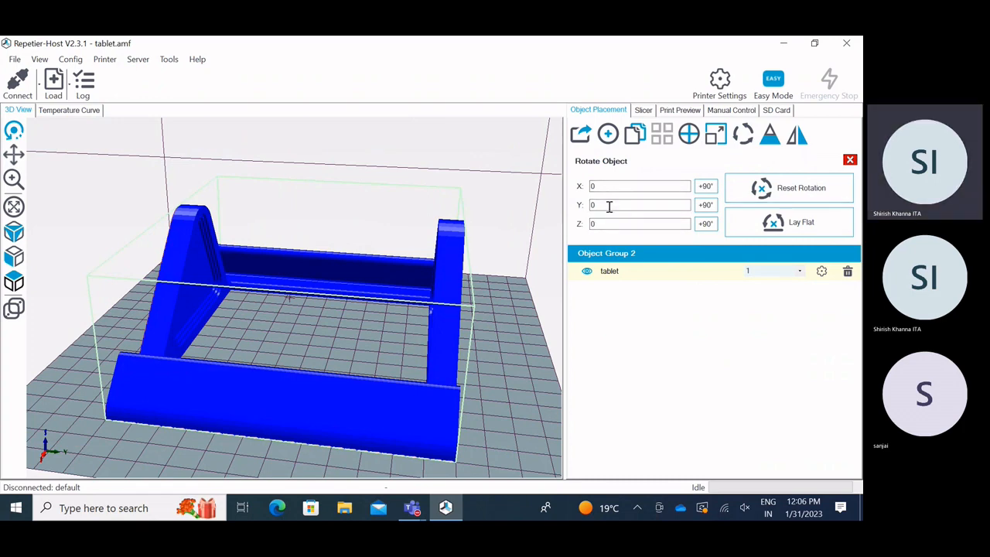
{"action": "left_click", "coordinate": [704, 185]}
{"action": "left_click_drag", "start_coordinate": [534, 293], "coordinate": [292, 139]}
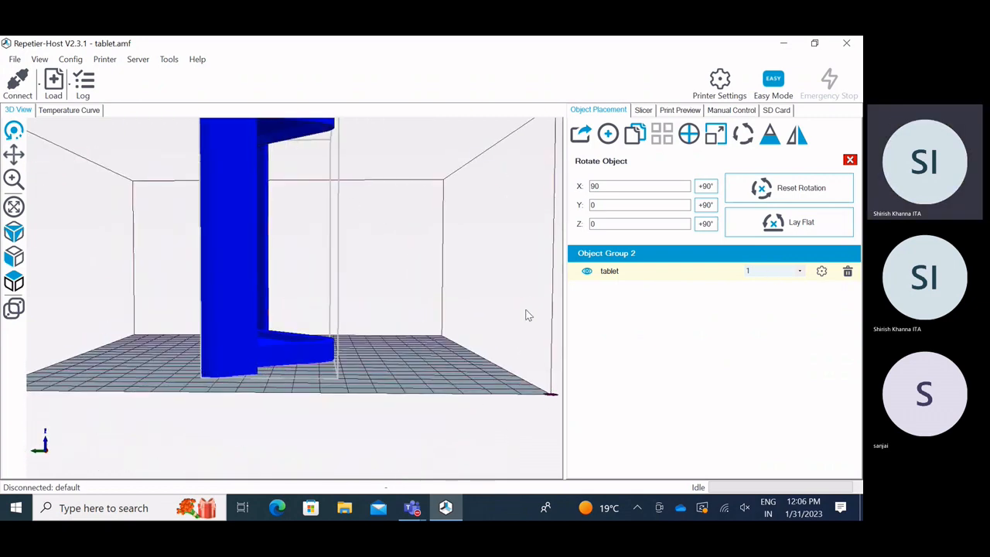
{"action": "left_click_drag", "start_coordinate": [347, 276], "coordinate": [201, 280]}
{"action": "left_click_drag", "start_coordinate": [185, 258], "coordinate": [271, 162]}
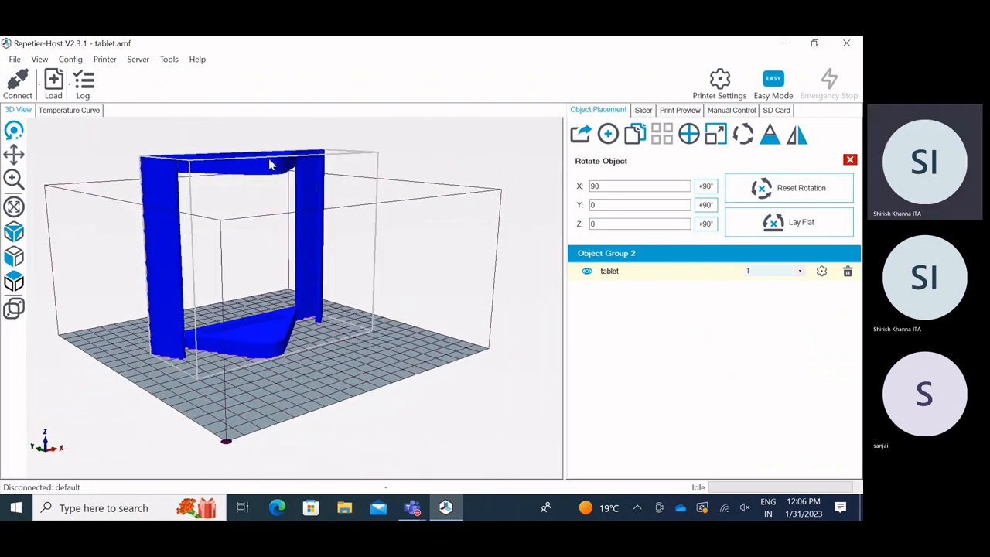
{"action": "left_click_drag", "start_coordinate": [276, 250], "coordinate": [322, 207]}
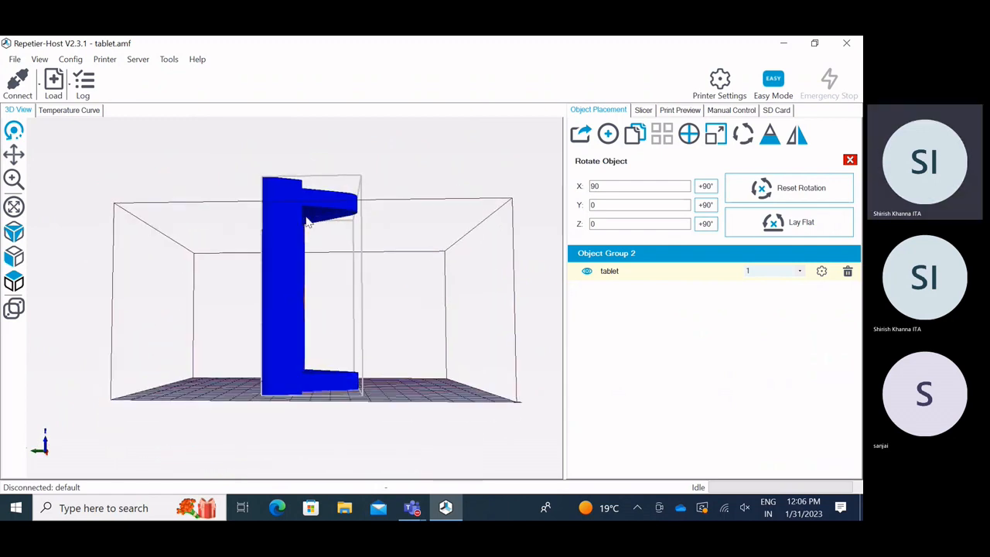
{"action": "left_click_drag", "start_coordinate": [342, 239], "coordinate": [355, 333]}
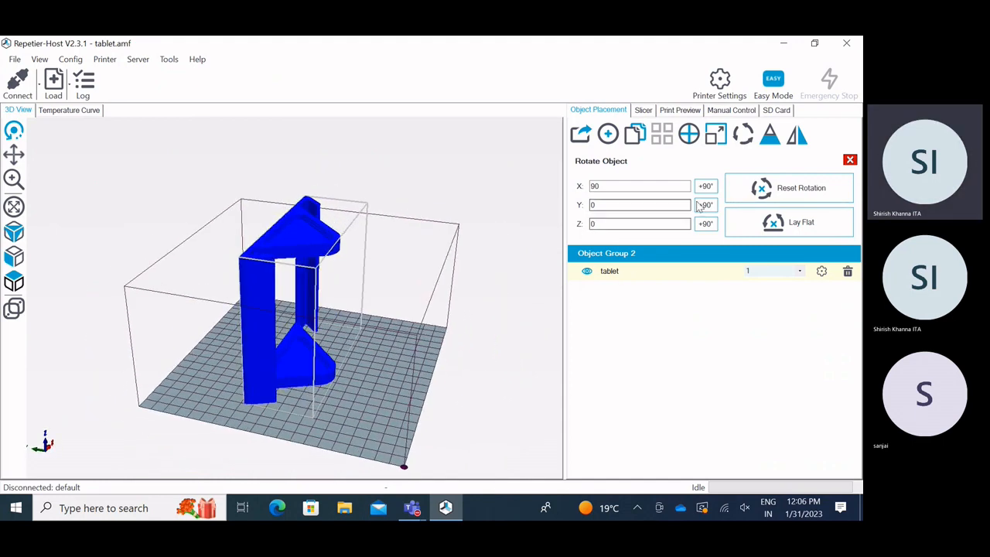
Slice the rotated tablet model with Slic3r, continuing even though it lies outside the printable area.
{"action": "left_click", "coordinate": [642, 110]}
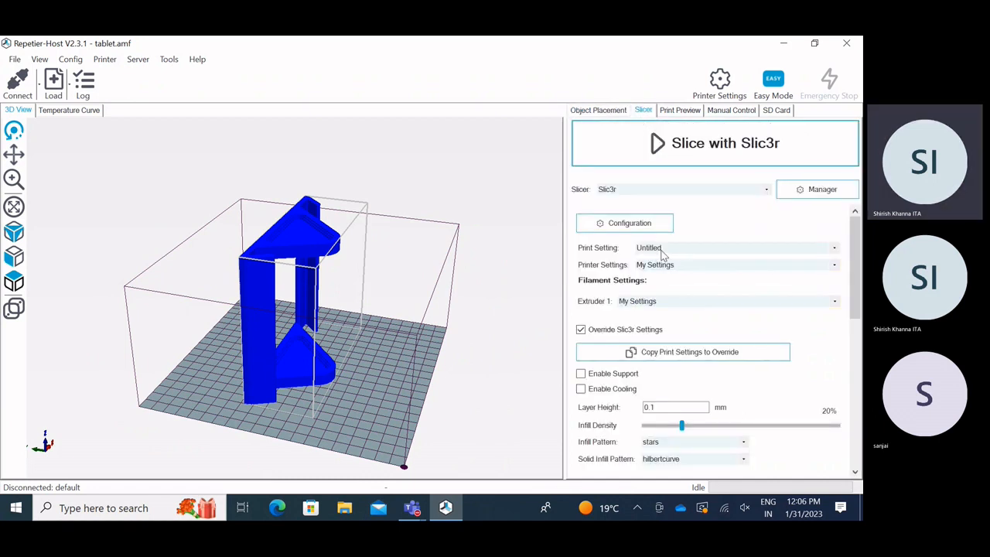
{"action": "left_click", "coordinate": [677, 159]}
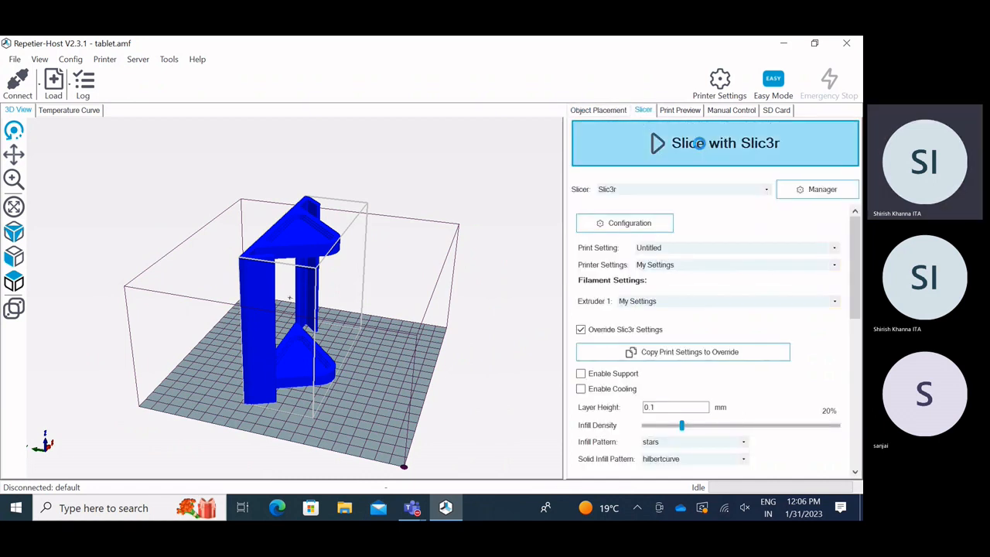
{"action": "left_click", "coordinate": [480, 321]}
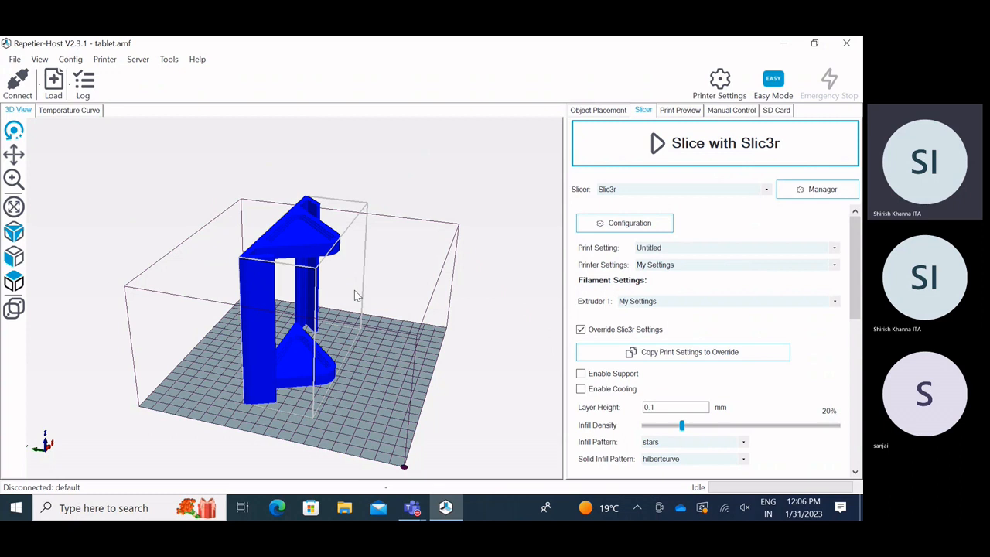
{"action": "left_click_drag", "start_coordinate": [354, 290], "coordinate": [435, 314]}
{"action": "left_click", "coordinate": [733, 147]}
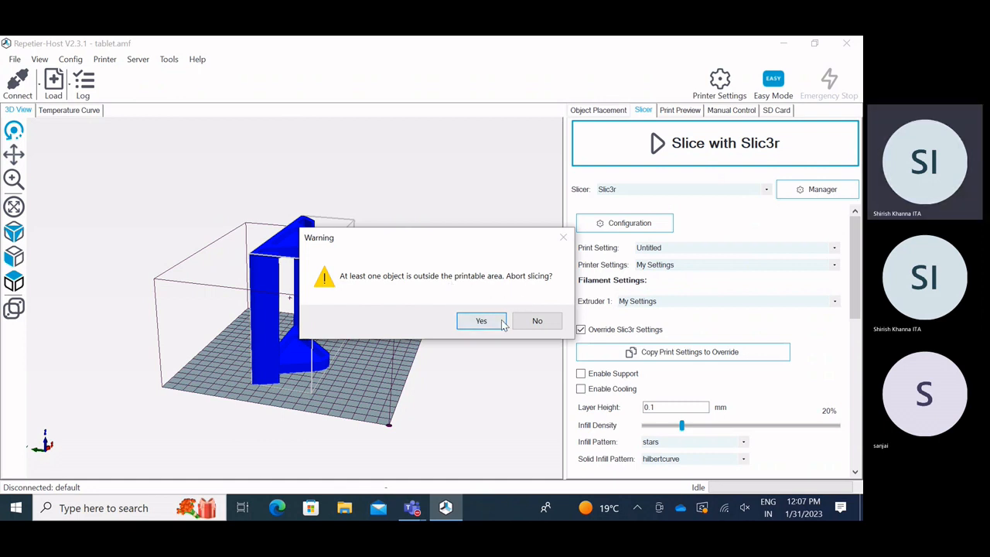
{"action": "left_click", "coordinate": [537, 322]}
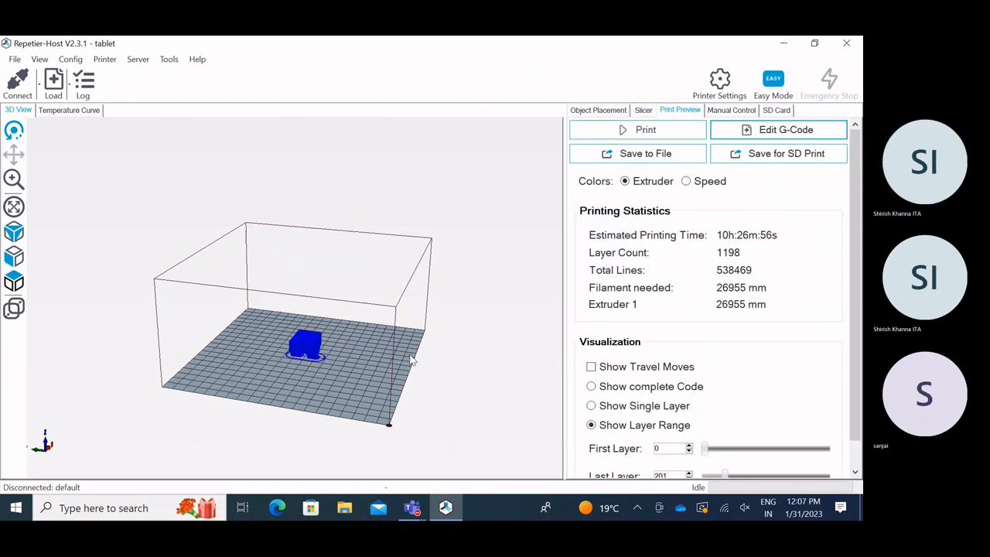
Examine the lower layers of the sliced tablet model up close and extend the displayed range to layer 1198.
{"action": "scroll", "coordinate": [306, 345], "scroll_direction": "up", "scroll_amount": 2}
{"action": "left_click_drag", "start_coordinate": [381, 392], "coordinate": [307, 331]}
{"action": "scroll", "coordinate": [305, 325], "scroll_direction": "up", "scroll_amount": 5}
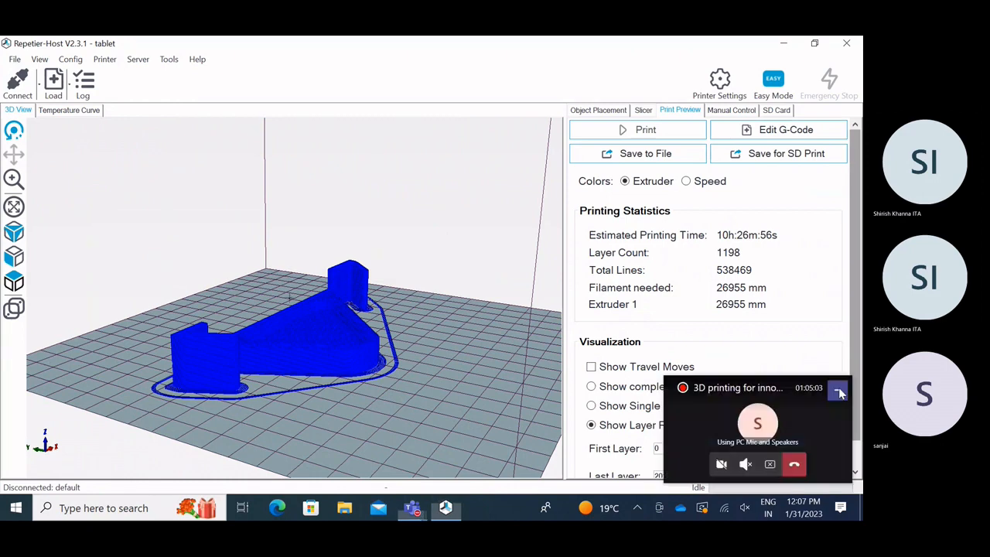
{"action": "scroll", "coordinate": [856, 332], "scroll_direction": "down", "scroll_amount": 1}
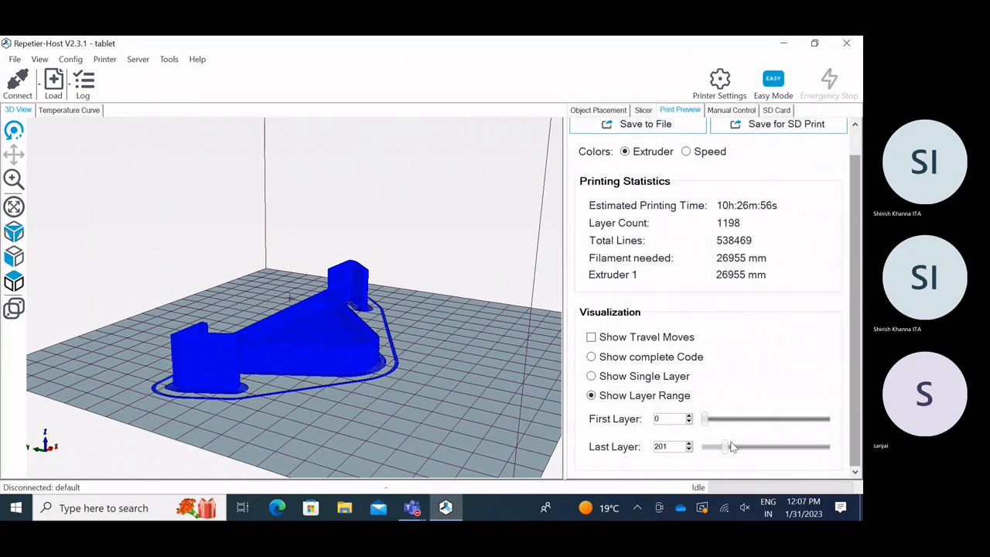
{"action": "left_click_drag", "start_coordinate": [725, 447], "coordinate": [849, 434]}
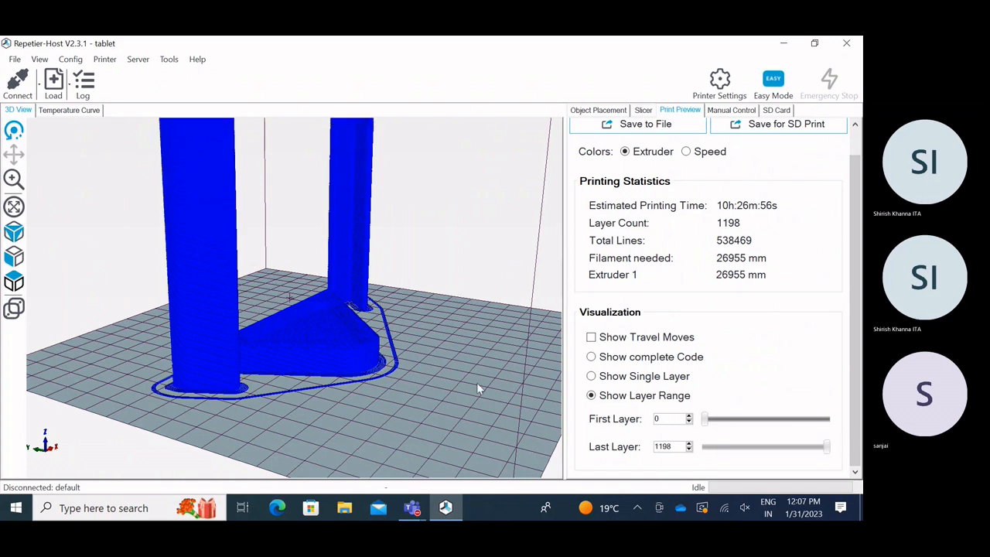
Limit the displayed layer range to layers 30 through 1132 and inspect the whole sliced tablet model.
{"action": "scroll", "coordinate": [448, 380], "scroll_direction": "down", "scroll_amount": 5}
{"action": "left_click_drag", "start_coordinate": [448, 380], "coordinate": [400, 387]}
{"action": "mouse_move", "coordinate": [705, 418]}
{"action": "left_mouse_down"}
{"action": "mouse_move", "coordinate": [834, 419]}
{"action": "mouse_move", "coordinate": [705, 430]}
{"action": "left_mouse_up"}
{"action": "mouse_move", "coordinate": [829, 453]}
{"action": "left_mouse_down"}
{"action": "mouse_move", "coordinate": [710, 450]}
{"action": "mouse_move", "coordinate": [821, 448]}
{"action": "left_mouse_up"}
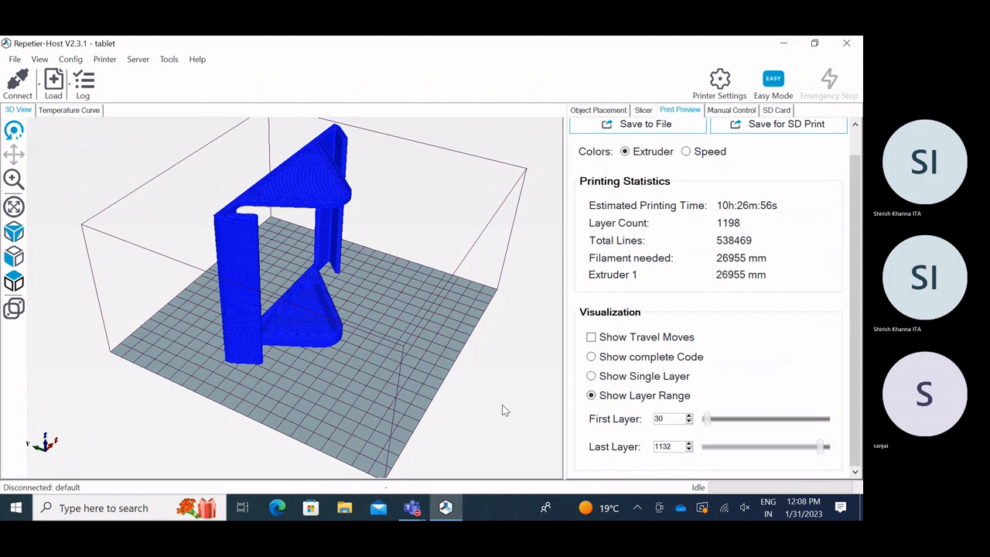
{"action": "mouse_move", "coordinate": [500, 403]}
{"action": "left_mouse_down"}
{"action": "mouse_move", "coordinate": [448, 376]}
{"action": "mouse_move", "coordinate": [387, 309]}
{"action": "mouse_move", "coordinate": [440, 356]}
{"action": "mouse_move", "coordinate": [504, 386]}
{"action": "left_mouse_up"}
{"action": "scroll", "coordinate": [777, 356], "scroll_direction": "up", "scroll_amount": 1}
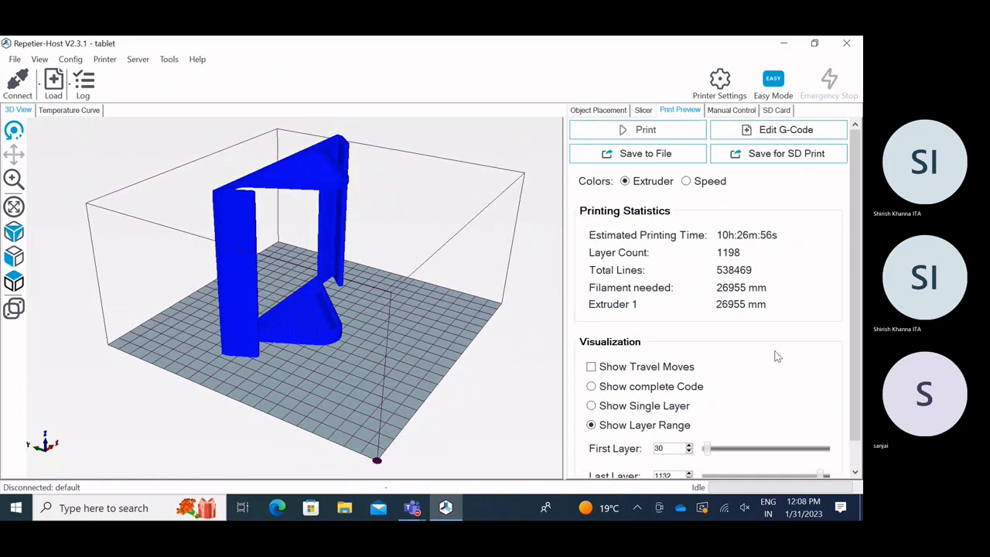
Open the Slic3r configuration and set the support material overhang threshold to 45° in the print settings.
{"action": "left_click", "coordinate": [643, 110]}
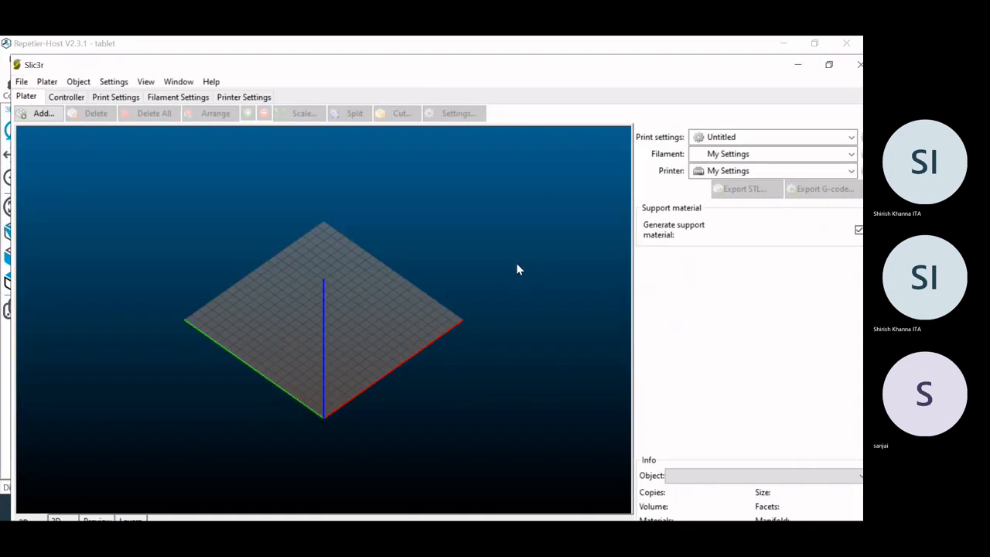
{"action": "left_click", "coordinate": [115, 97]}
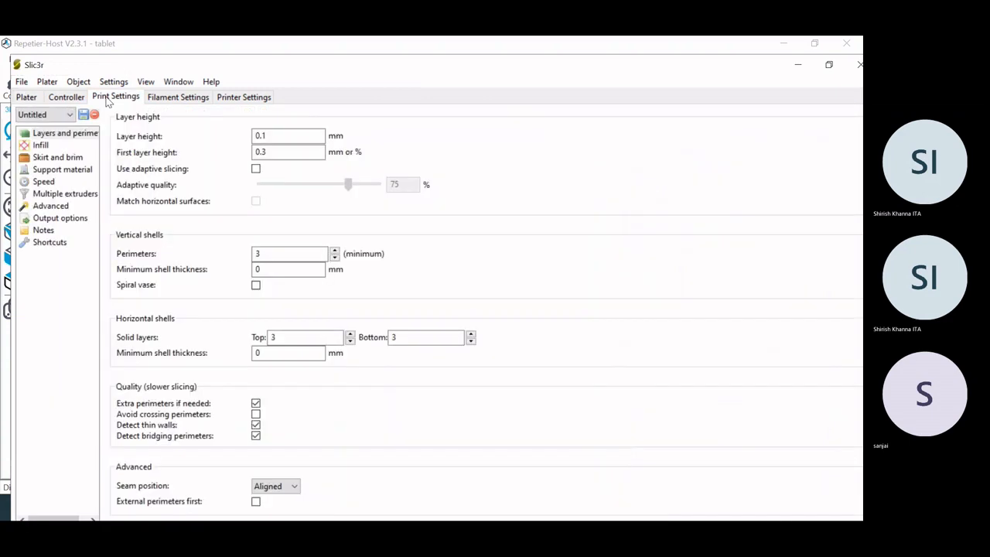
{"action": "left_click", "coordinate": [55, 168]}
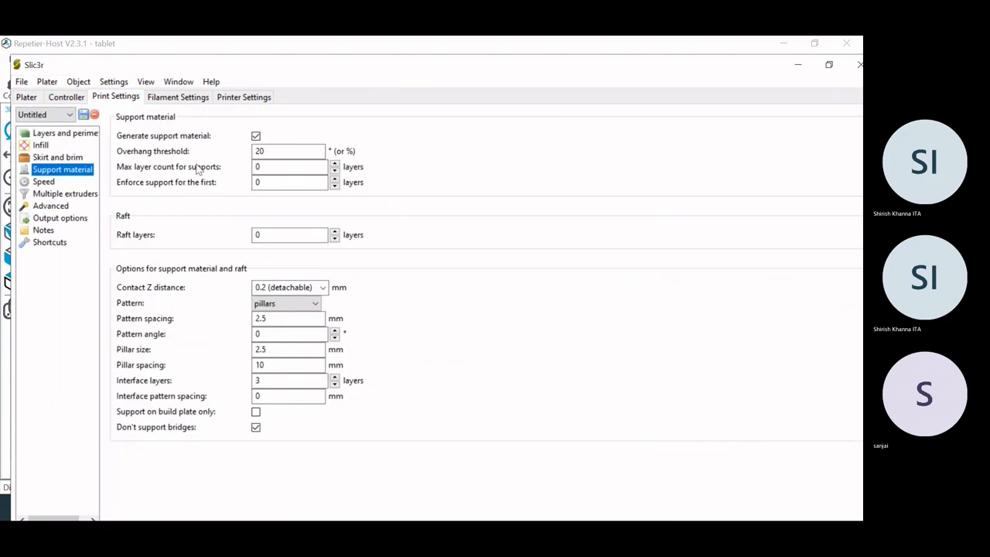
{"action": "mouse_move", "coordinate": [275, 154]}
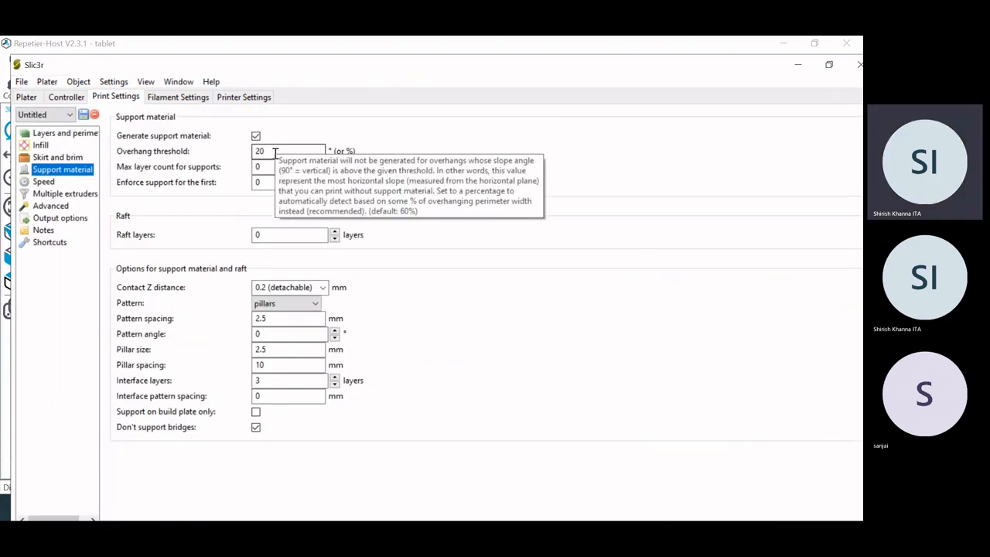
{"action": "left_click_drag", "start_coordinate": [275, 153], "coordinate": [243, 154]}
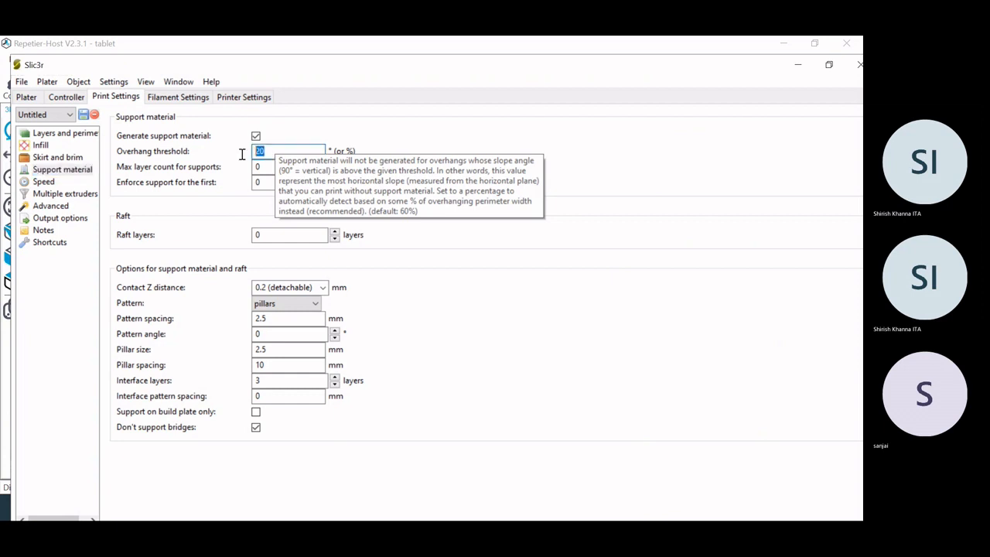
{"action": "type", "text": "690"}
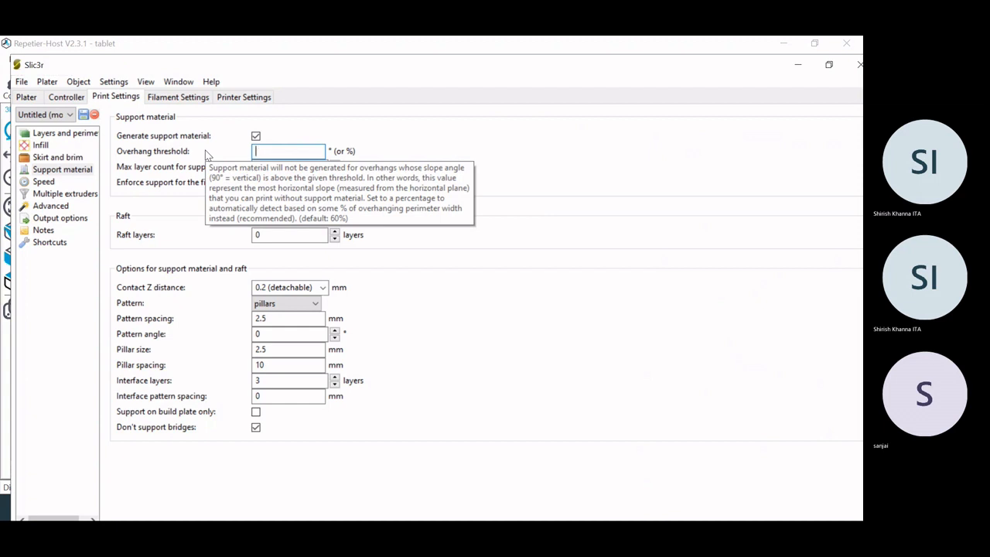
{"action": "type", "text": "45"}
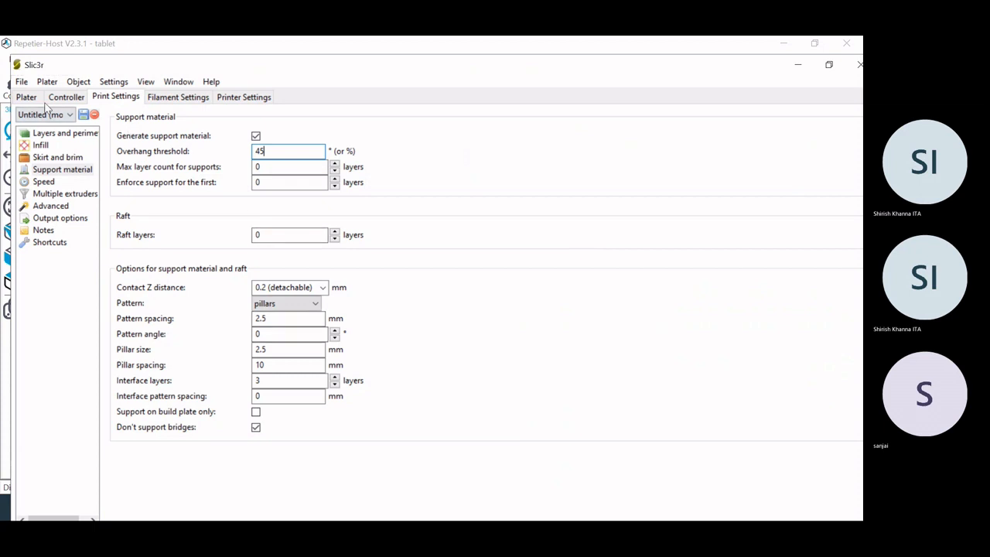
Close the Slic3r configuration window and save the modified Untitled print preset.
{"action": "left_click", "coordinate": [828, 65]}
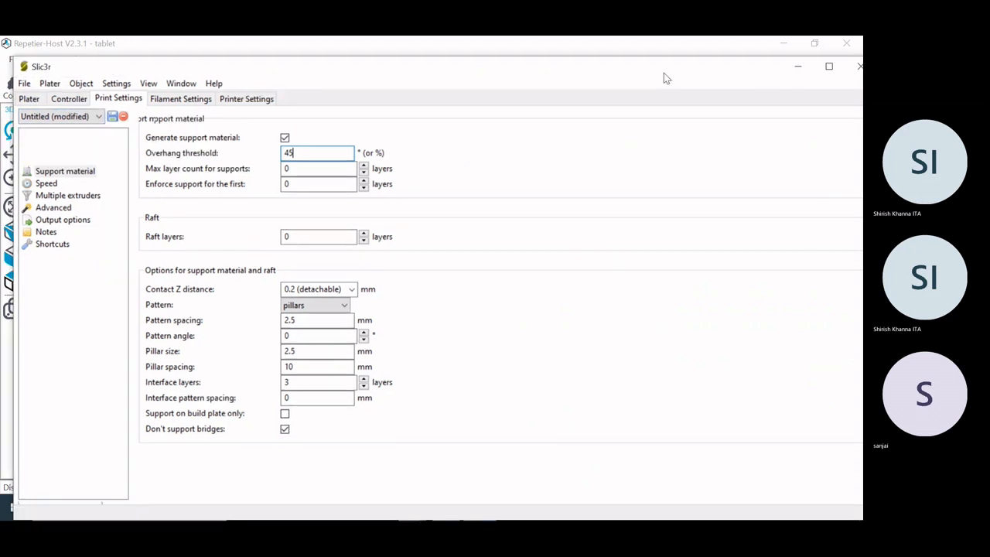
{"action": "left_click", "coordinate": [786, 69]}
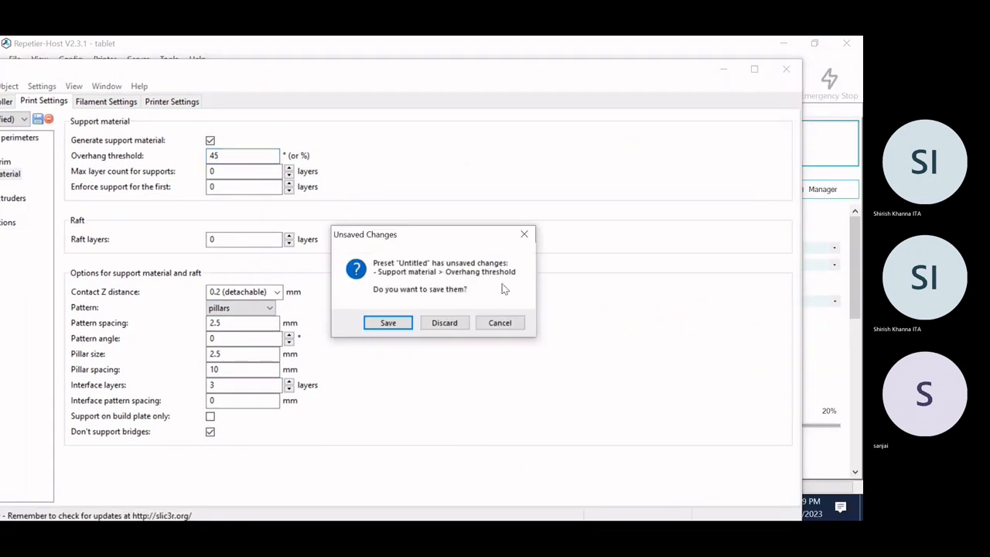
{"action": "left_click", "coordinate": [392, 326]}
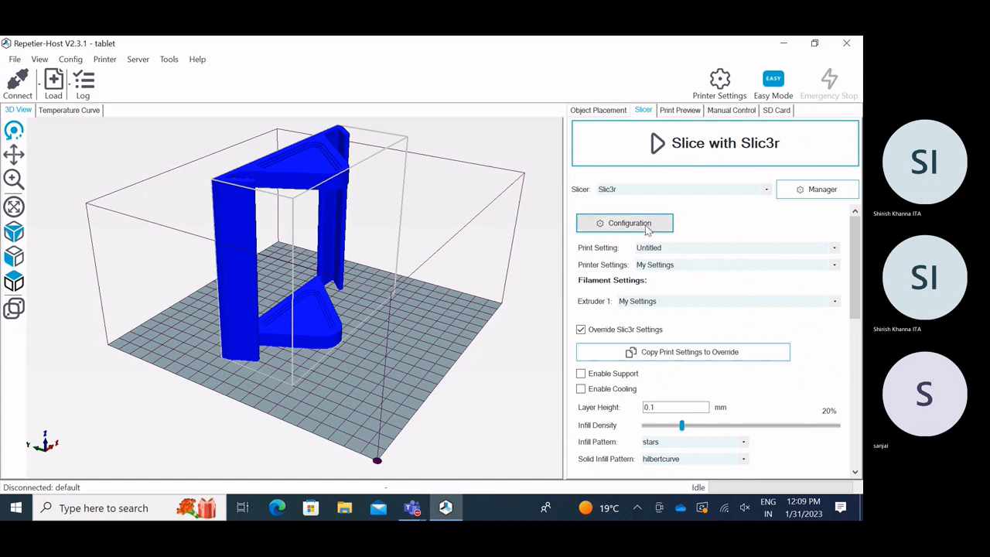
Slice the tablet model again despite its being outside the printable area, and show layers up to 1198.
{"action": "left_click", "coordinate": [692, 157]}
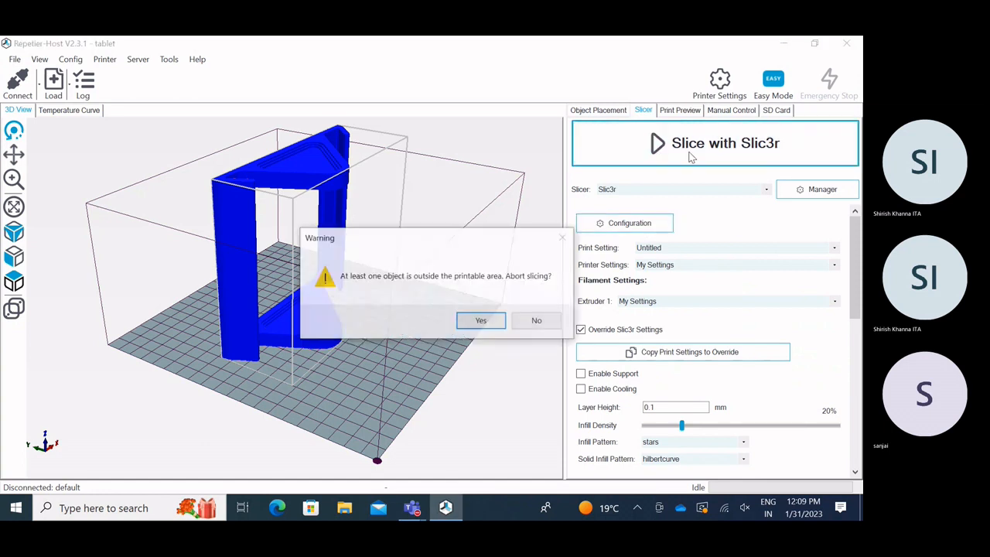
{"action": "left_click", "coordinate": [535, 320]}
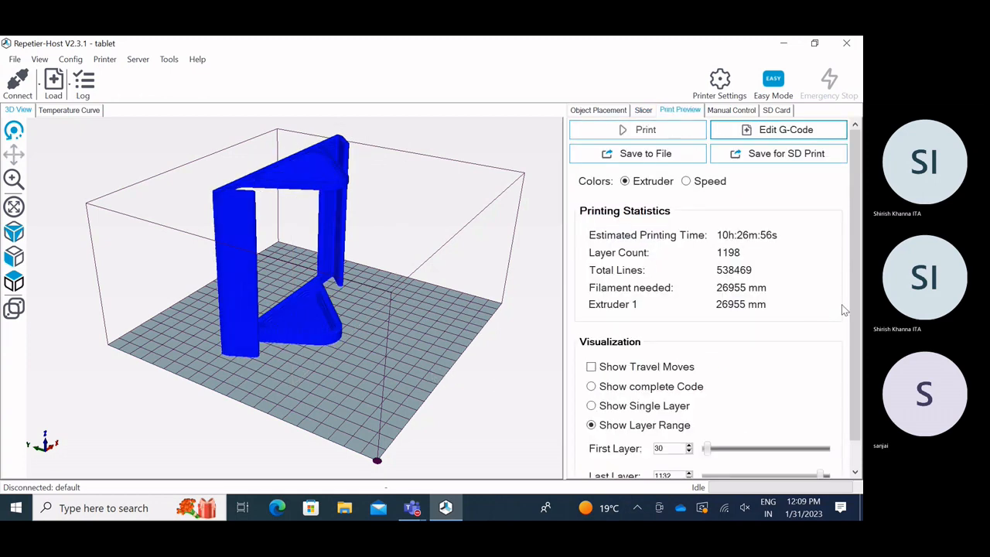
{"action": "scroll", "coordinate": [857, 303], "scroll_direction": "down", "scroll_amount": 1}
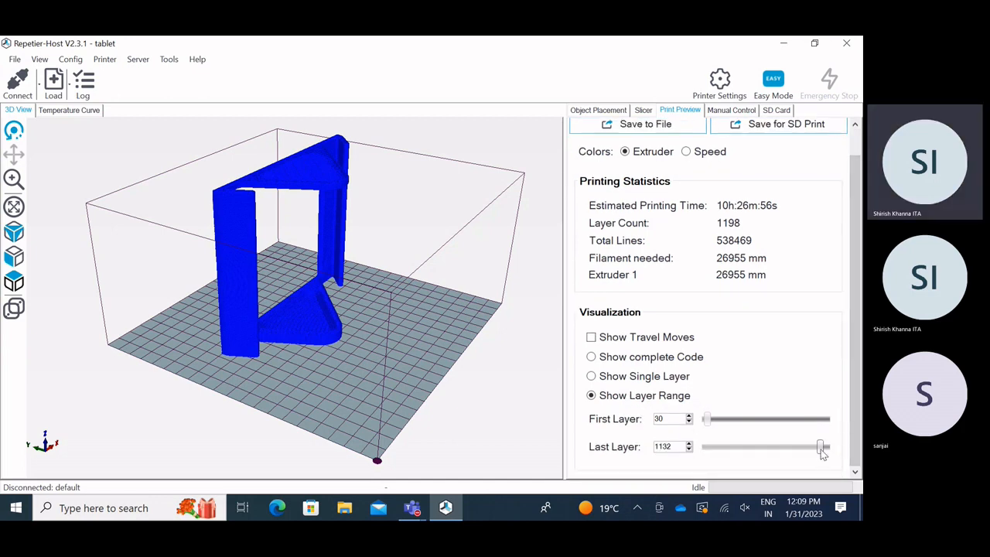
{"action": "mouse_move", "coordinate": [822, 447]}
{"action": "left_mouse_down"}
{"action": "mouse_move", "coordinate": [760, 454]}
{"action": "mouse_move", "coordinate": [816, 451]}
{"action": "left_mouse_up"}
{"action": "left_click_drag", "start_coordinate": [823, 451], "coordinate": [830, 451]}
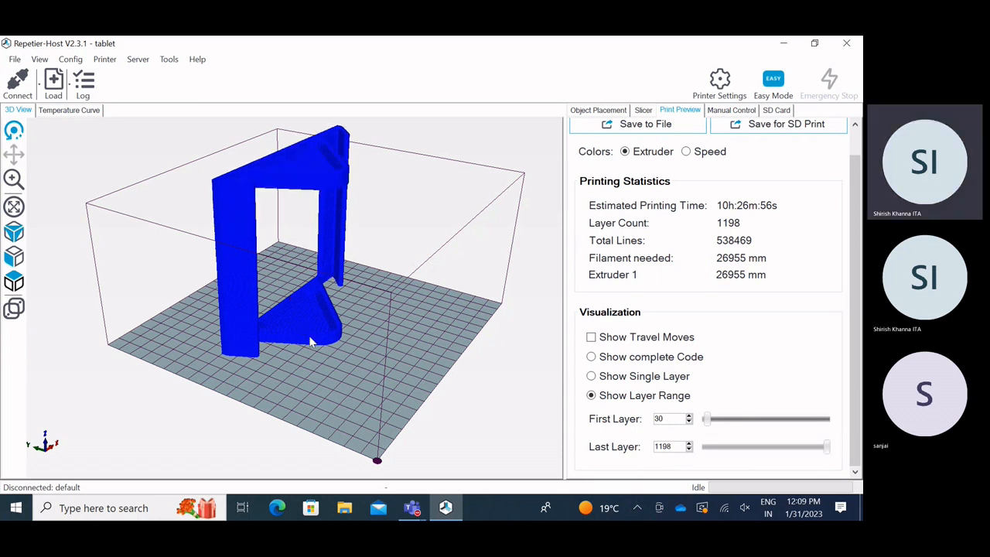
Inspect the re-sliced tablet model from several angles for support material beneath its upper overhang.
{"action": "left_click_drag", "start_coordinate": [310, 342], "coordinate": [325, 186]}
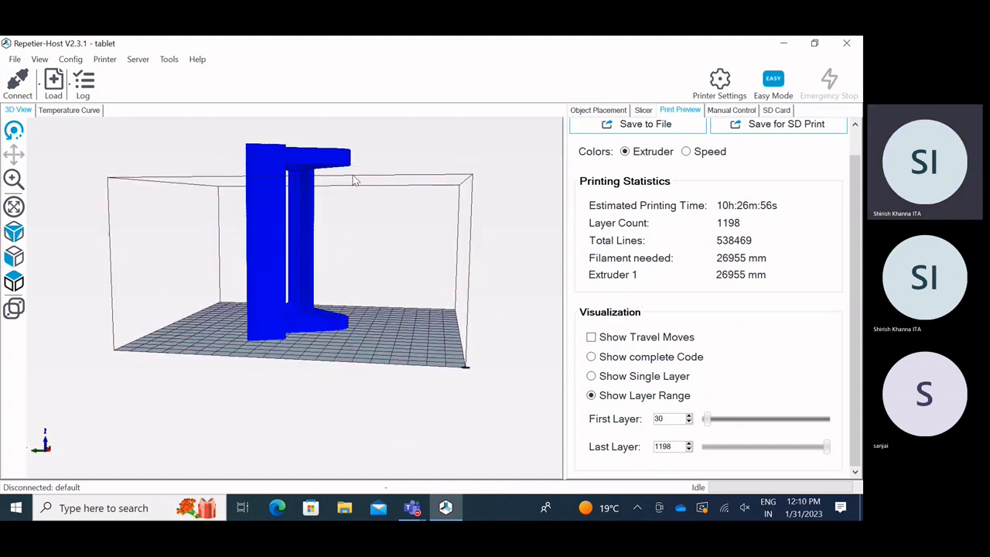
{"action": "left_click_drag", "start_coordinate": [367, 245], "coordinate": [286, 190]}
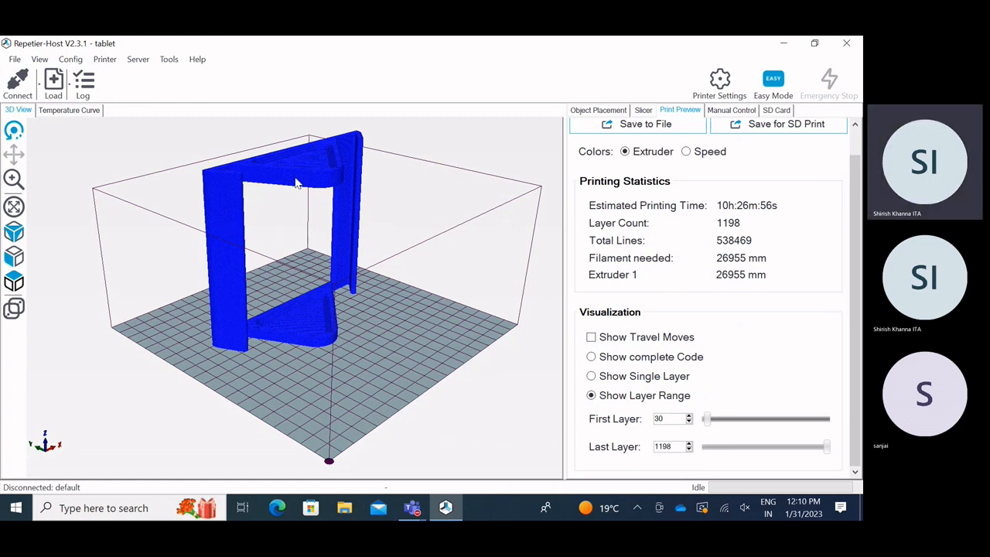
{"action": "left_click_drag", "start_coordinate": [373, 290], "coordinate": [382, 309]}
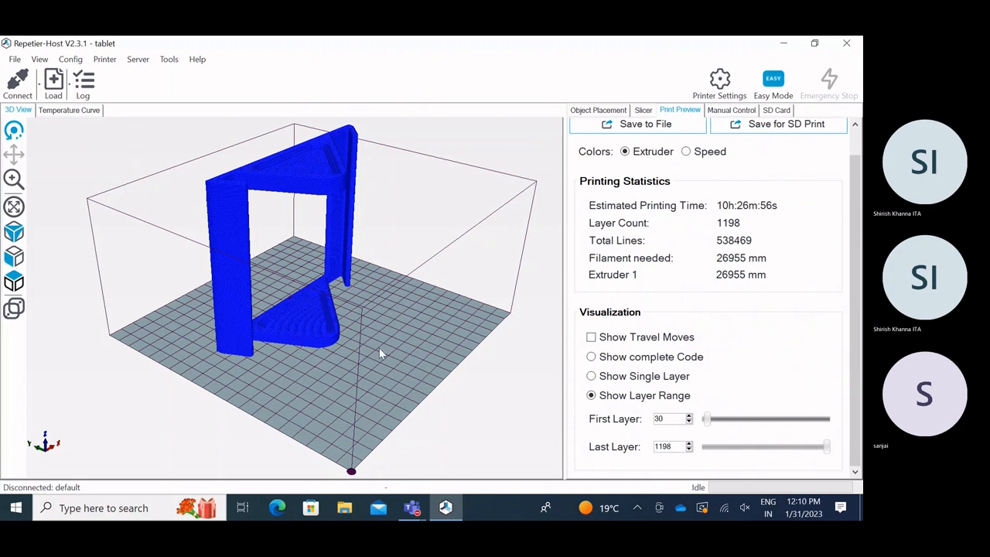
{"action": "mouse_move", "coordinate": [380, 353]}
{"action": "left_mouse_down"}
{"action": "mouse_move", "coordinate": [438, 342]}
{"action": "mouse_move", "coordinate": [464, 281]}
{"action": "mouse_move", "coordinate": [382, 360]}
{"action": "mouse_move", "coordinate": [397, 357]}
{"action": "left_mouse_up"}
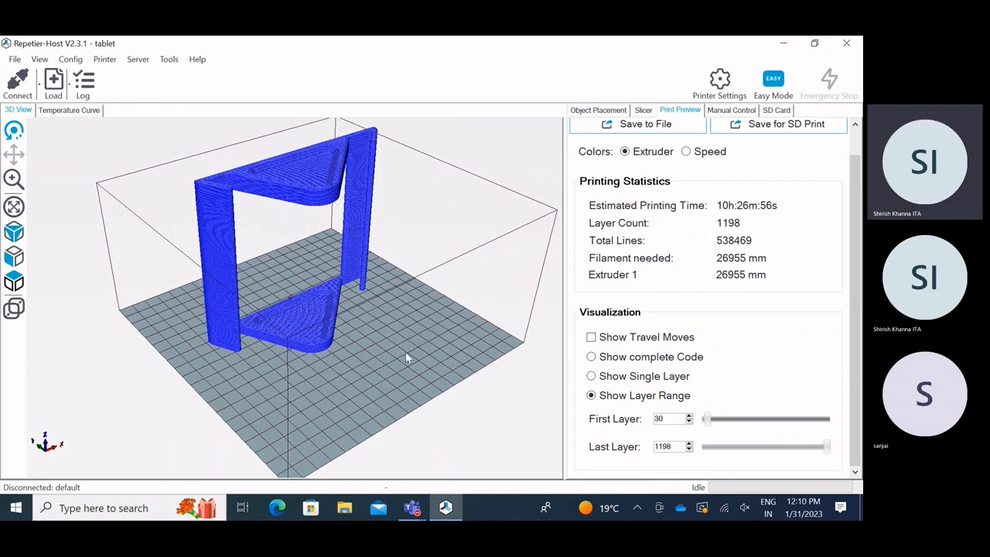
{"action": "mouse_move", "coordinate": [290, 352]}
{"action": "left_mouse_down"}
{"action": "mouse_move", "coordinate": [332, 406]}
{"action": "mouse_move", "coordinate": [333, 355]}
{"action": "mouse_move", "coordinate": [316, 351]}
{"action": "mouse_move", "coordinate": [283, 366]}
{"action": "left_mouse_up"}
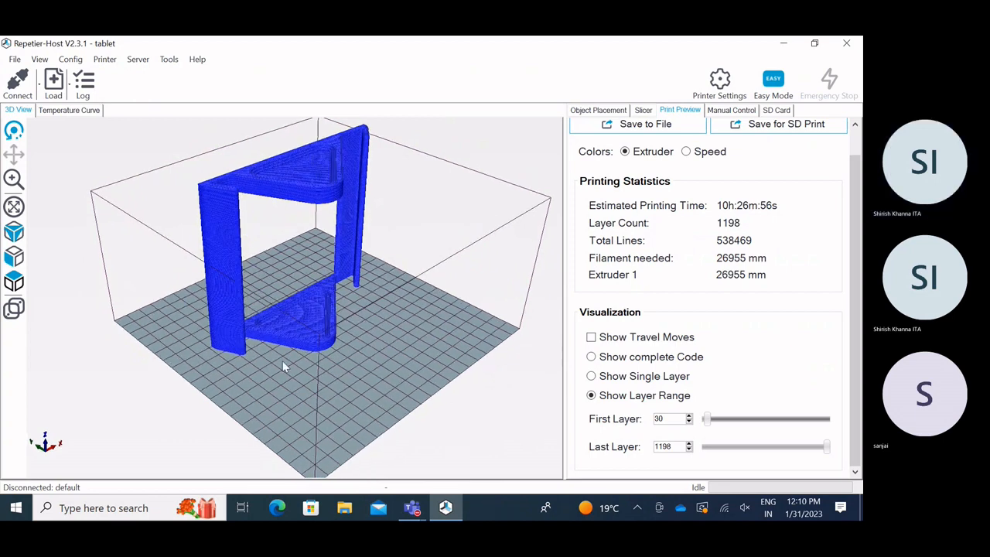
{"action": "left_click_drag", "start_coordinate": [444, 392], "coordinate": [375, 270]}
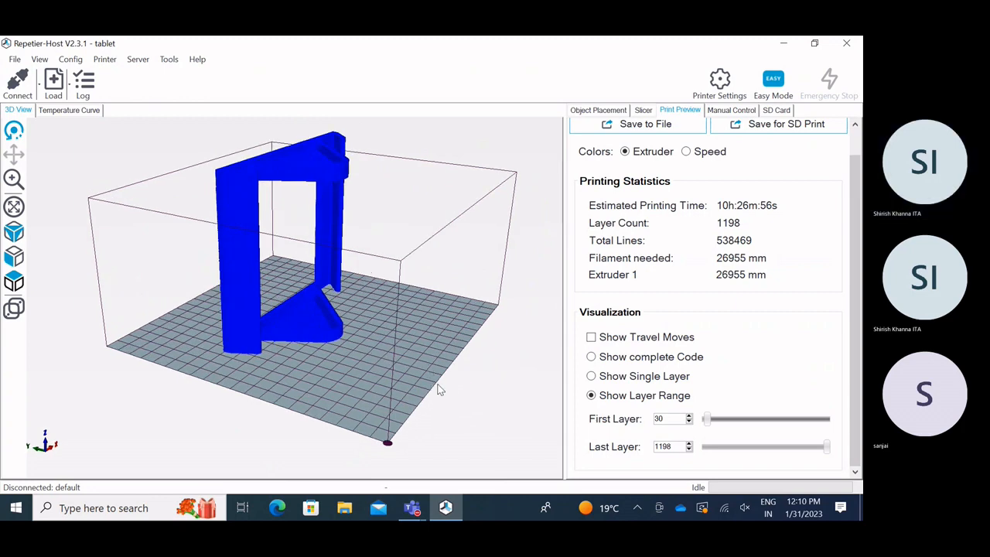
{"action": "left_click_drag", "start_coordinate": [438, 389], "coordinate": [464, 383]}
Show the travel moves in the print preview and examine them around the tablet model from different sides.
{"action": "left_click", "coordinate": [591, 337]}
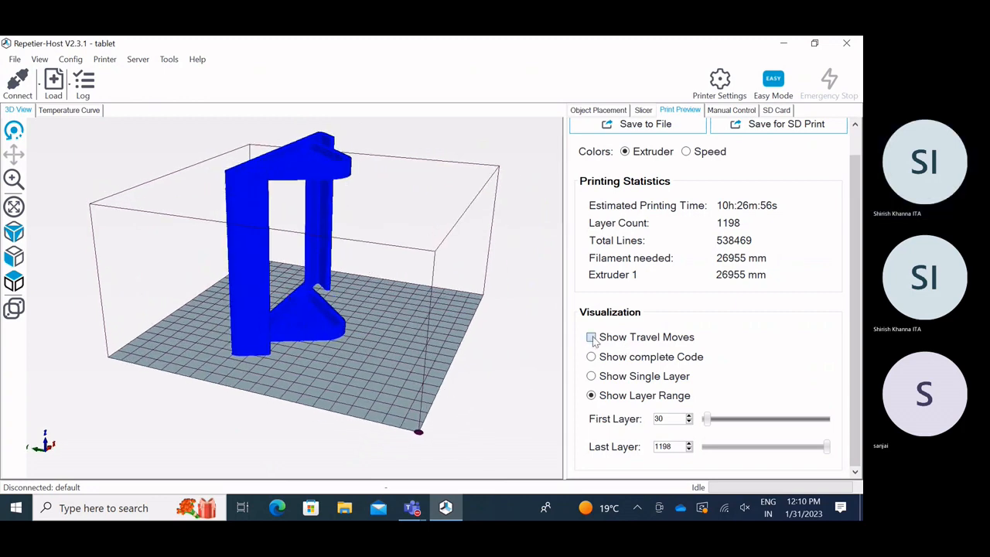
{"action": "left_click_drag", "start_coordinate": [400, 365], "coordinate": [348, 354]}
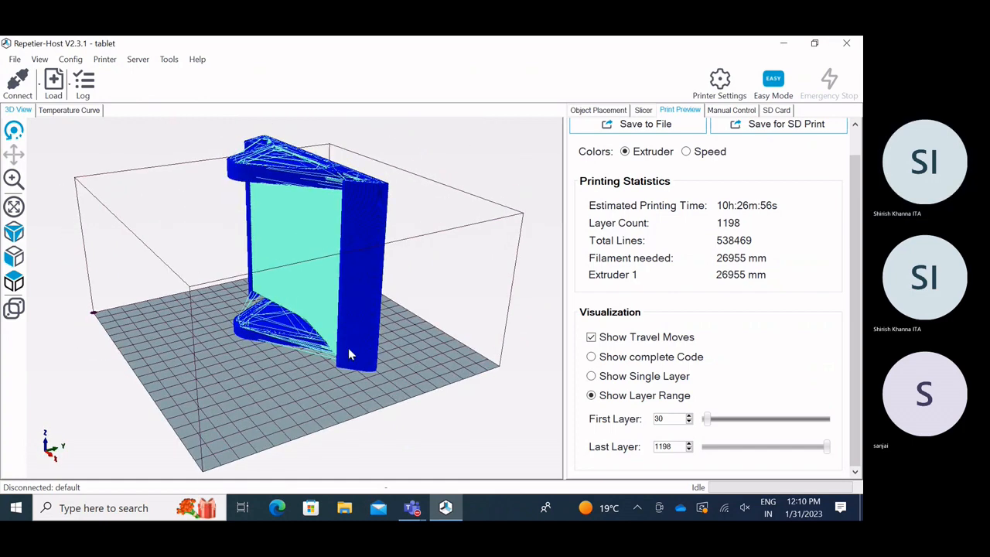
{"action": "scroll", "coordinate": [347, 354], "scroll_direction": "up", "scroll_amount": 6}
{"action": "left_click_drag", "start_coordinate": [357, 316], "coordinate": [553, 356]}
{"action": "scroll", "coordinate": [326, 352], "scroll_direction": "down", "scroll_amount": 3}
{"action": "scroll", "coordinate": [337, 371], "scroll_direction": "down", "scroll_amount": 4}
Switch the preview to the complete code and then a single layer, hide travel moves and set the layer to 0.
{"action": "left_click", "coordinate": [592, 358]}
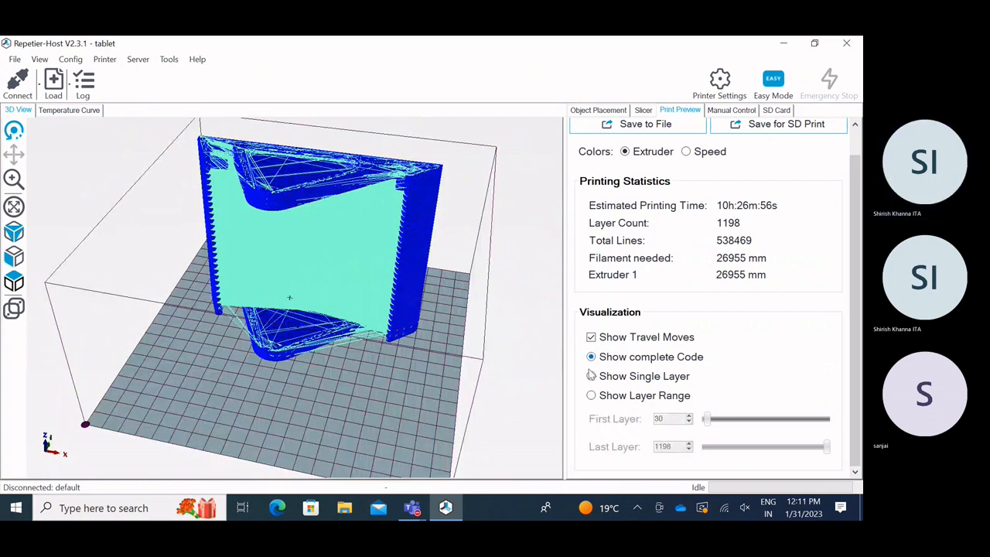
{"action": "left_click", "coordinate": [591, 376]}
{"action": "left_click", "coordinate": [590, 337]}
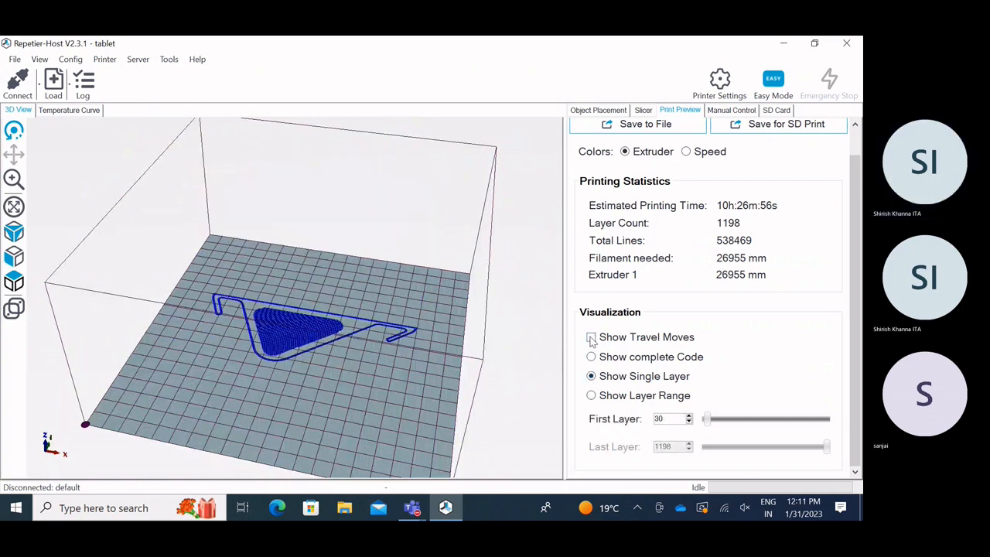
{"action": "left_click_drag", "start_coordinate": [541, 367], "coordinate": [703, 421]}
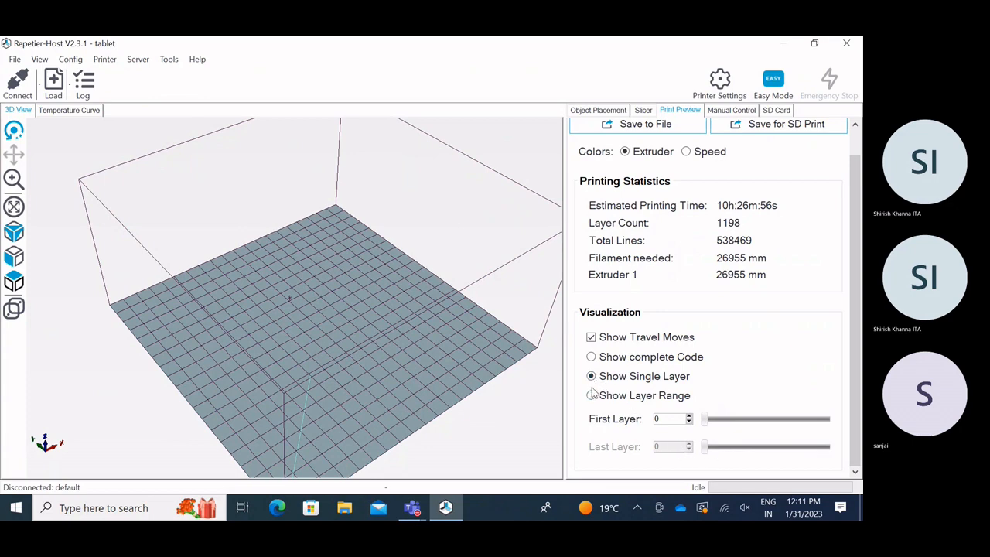
Show the complete code of the tablet model, switch to a layer range of 0 to 394 and inspect the lower portion.
{"action": "left_click", "coordinate": [591, 357]}
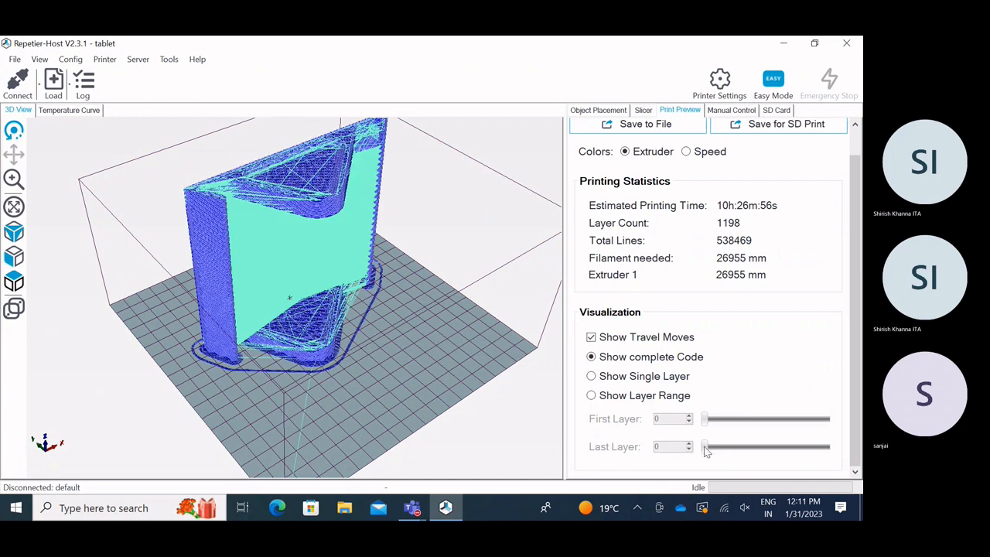
{"action": "left_click", "coordinate": [592, 395]}
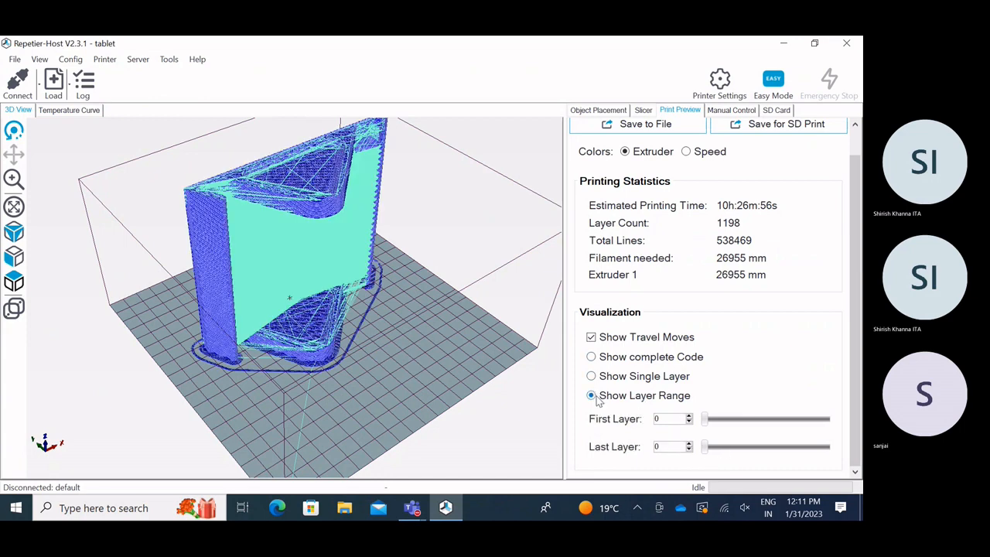
{"action": "left_click_drag", "start_coordinate": [704, 452], "coordinate": [743, 447]}
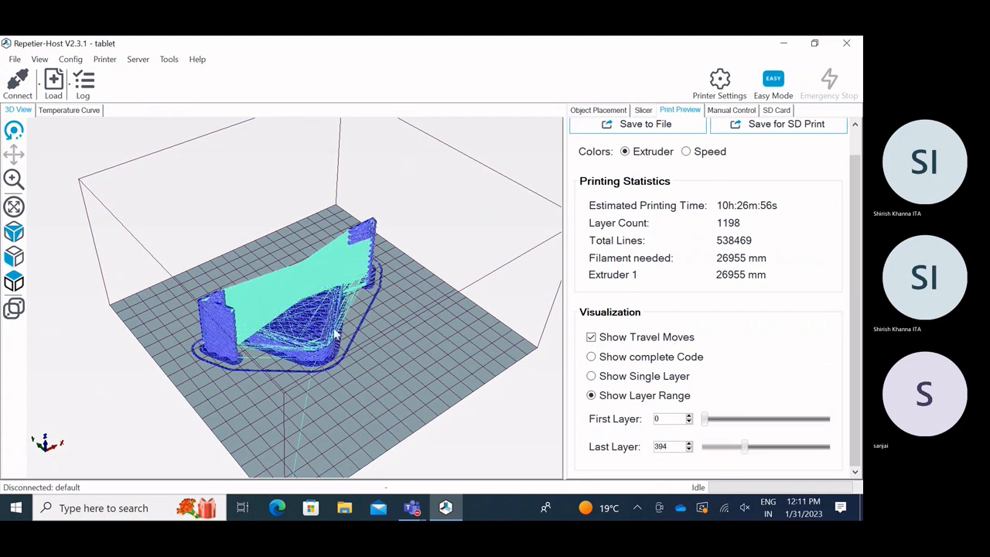
{"action": "left_click_drag", "start_coordinate": [341, 340], "coordinate": [404, 350]}
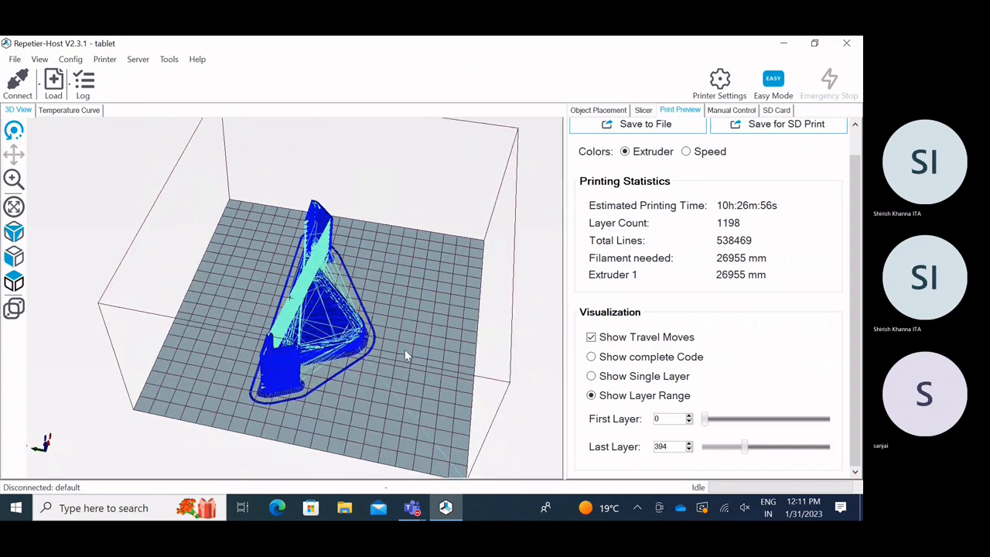
{"action": "scroll", "coordinate": [314, 337], "scroll_direction": "up", "scroll_amount": 3}
Raise the last displayed layer to 1105 and to 1180, inspecting the tablet model's travel moves from several sides.
{"action": "left_click_drag", "start_coordinate": [313, 337], "coordinate": [780, 446]}
{"action": "left_click_drag", "start_coordinate": [405, 371], "coordinate": [325, 356]}
{"action": "left_click_drag", "start_coordinate": [783, 450], "coordinate": [818, 451]}
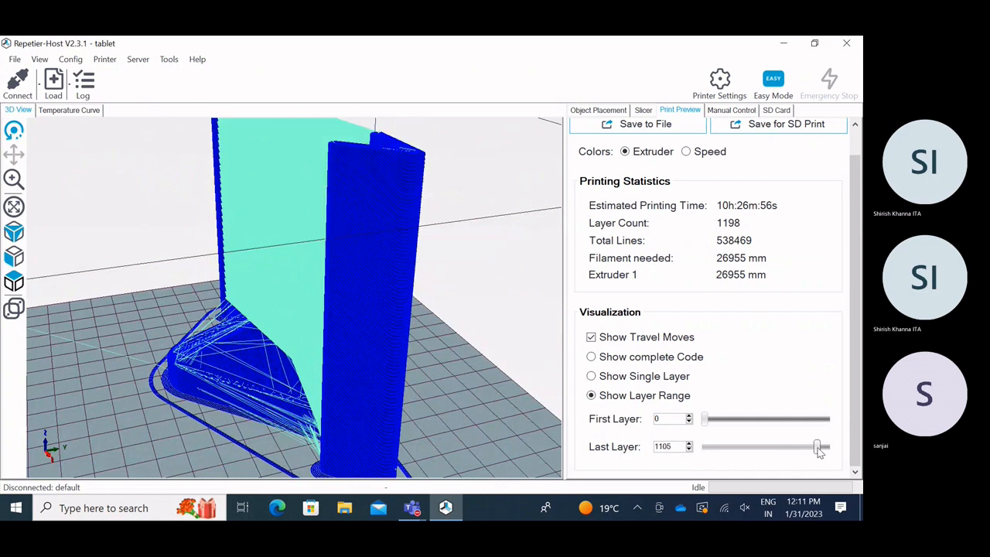
{"action": "left_click_drag", "start_coordinate": [408, 393], "coordinate": [603, 433]}
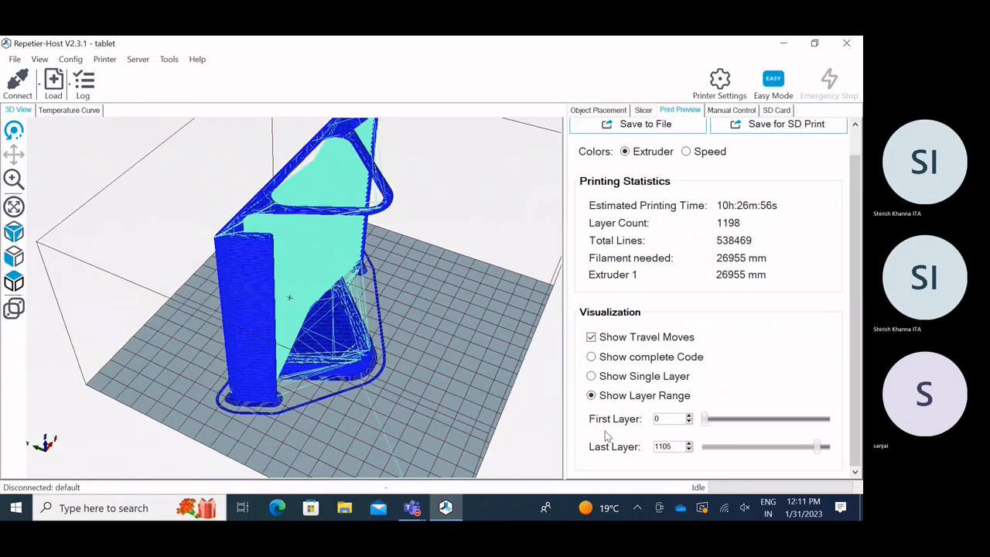
{"action": "left_click", "coordinate": [825, 452]}
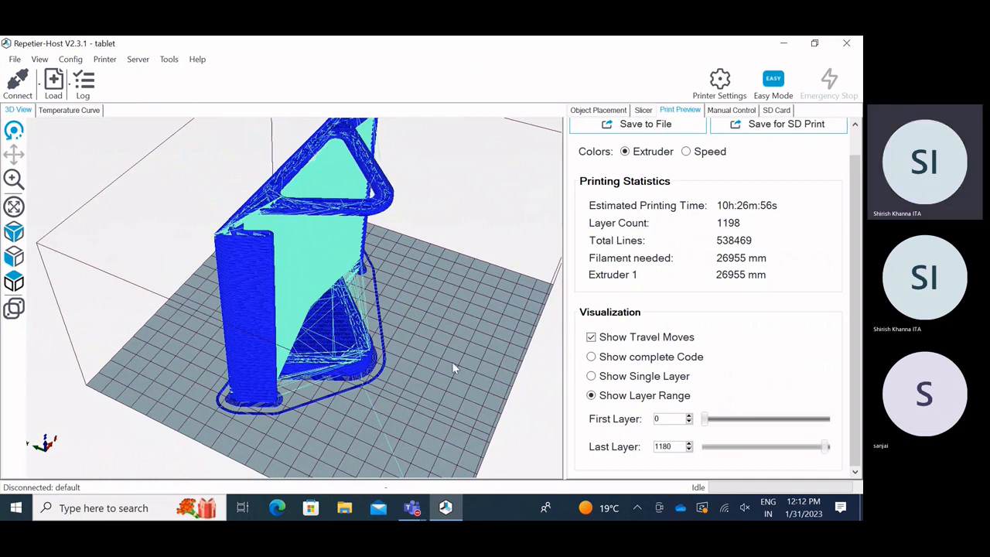
{"action": "left_click_drag", "start_coordinate": [376, 385], "coordinate": [359, 339]}
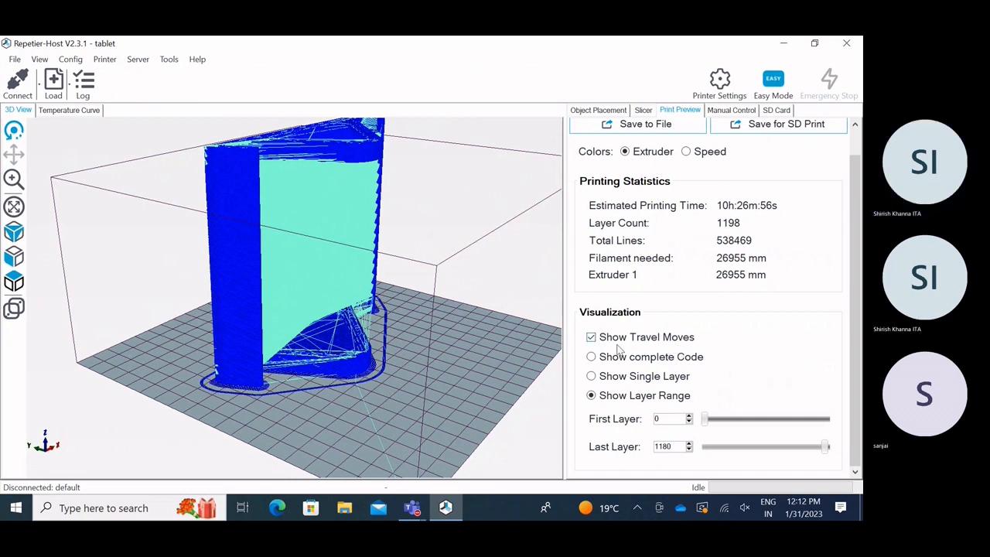
Switch the preview to the complete code and back to the layer range, and examine the tablet model from other angles.
{"action": "left_click", "coordinate": [592, 358]}
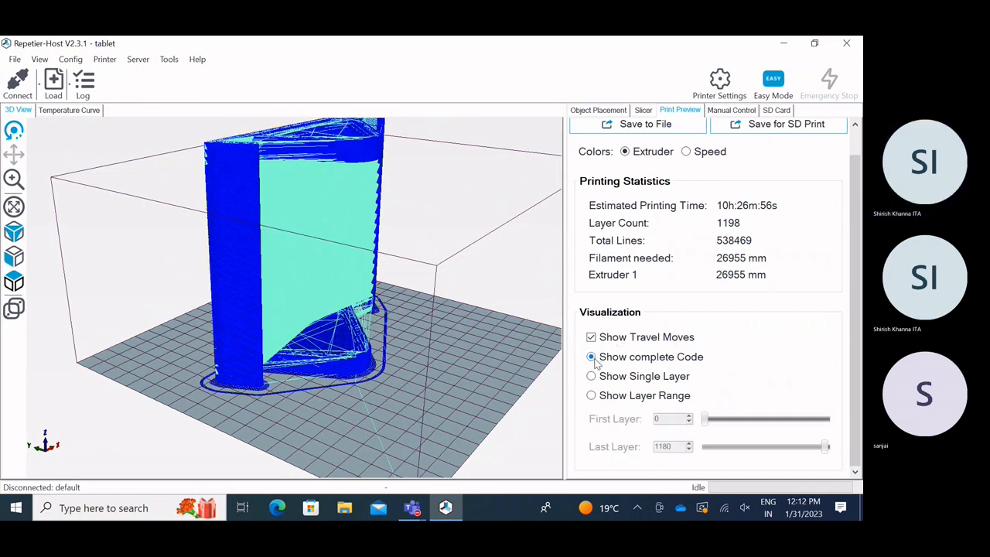
{"action": "left_click", "coordinate": [593, 396]}
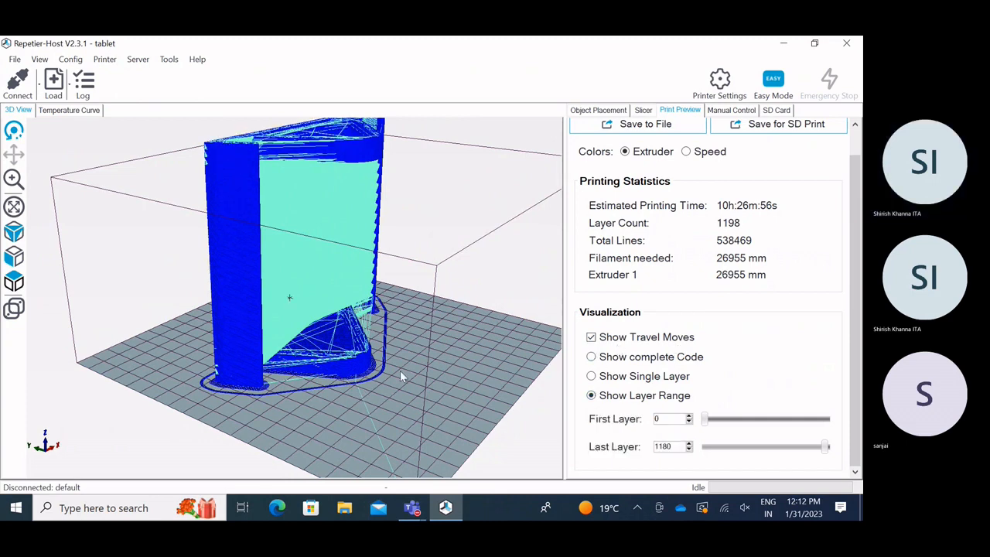
{"action": "left_click_drag", "start_coordinate": [401, 377], "coordinate": [262, 394]}
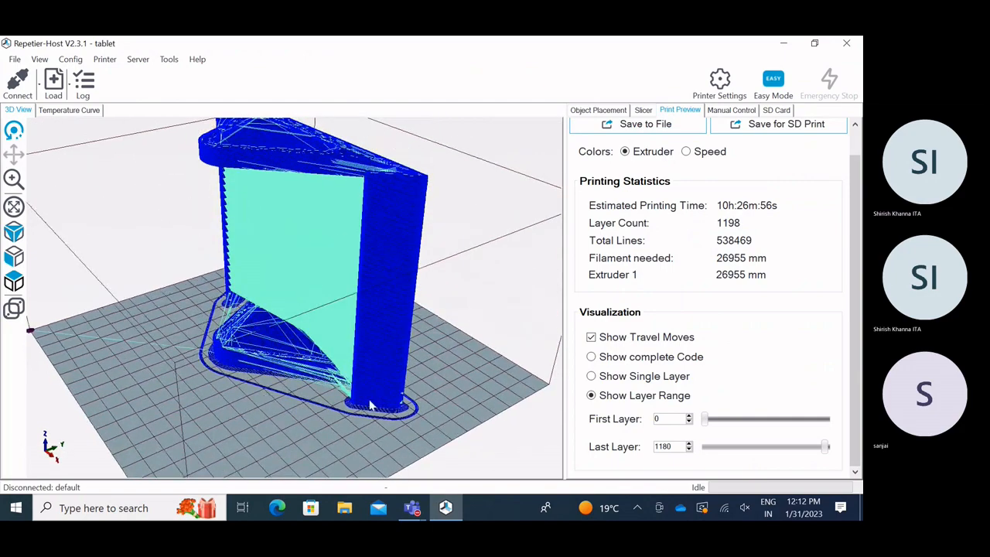
{"action": "left_click_drag", "start_coordinate": [370, 405], "coordinate": [436, 318]}
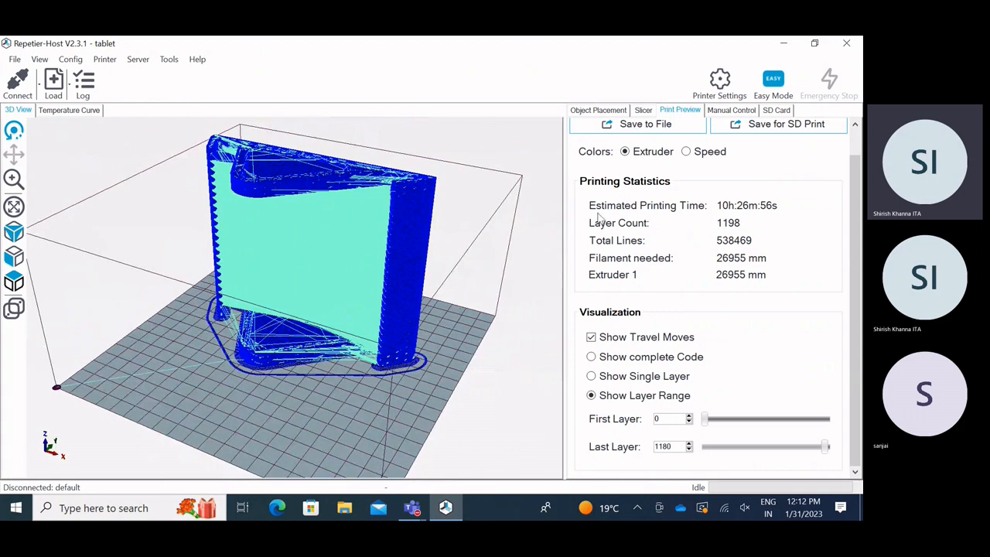
Open the Slic3r configuration and display the support material options of the print settings.
{"action": "left_click", "coordinate": [642, 110]}
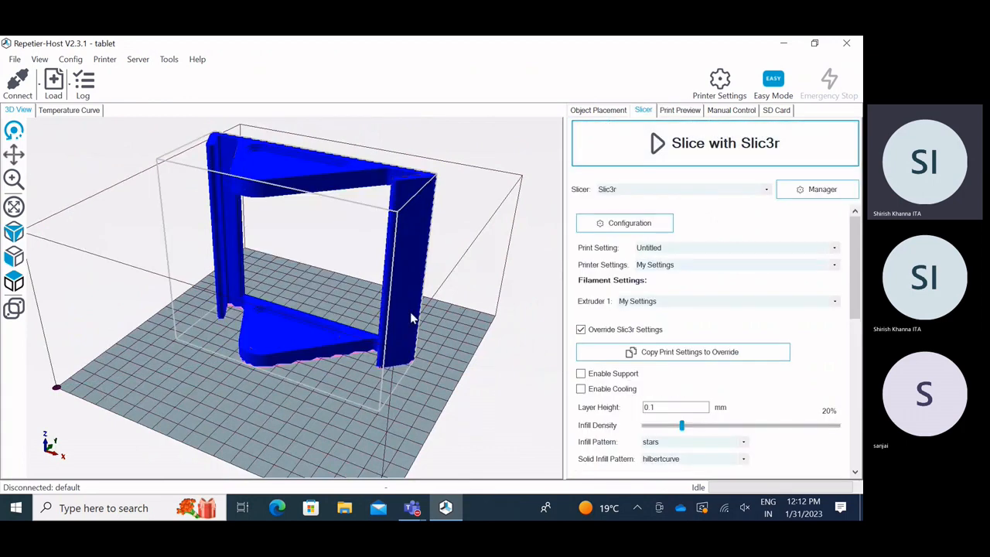
{"action": "left_click_drag", "start_coordinate": [410, 312], "coordinate": [510, 317]}
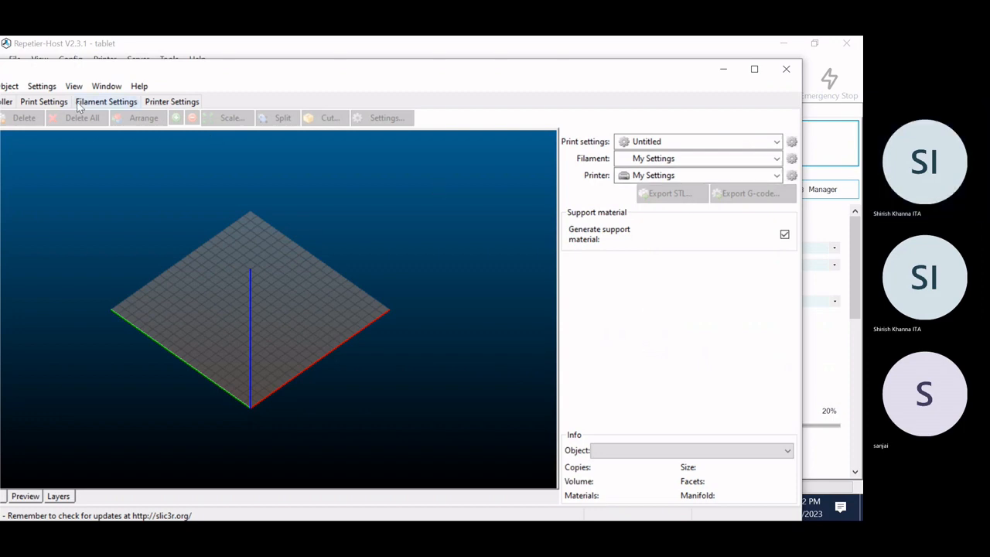
{"action": "left_click", "coordinate": [46, 105]}
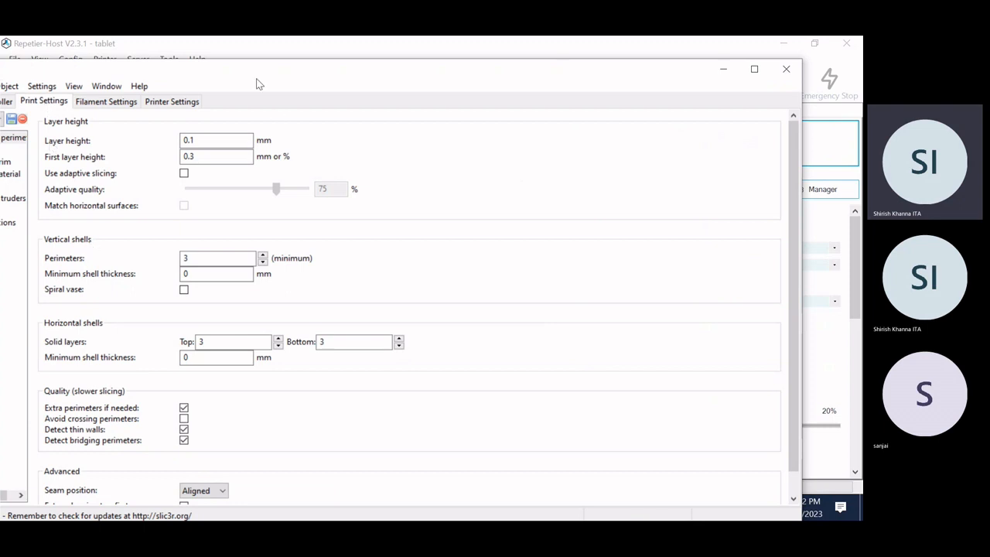
{"action": "left_click_drag", "start_coordinate": [256, 75], "coordinate": [439, 59]}
{"action": "left_click", "coordinate": [165, 159]}
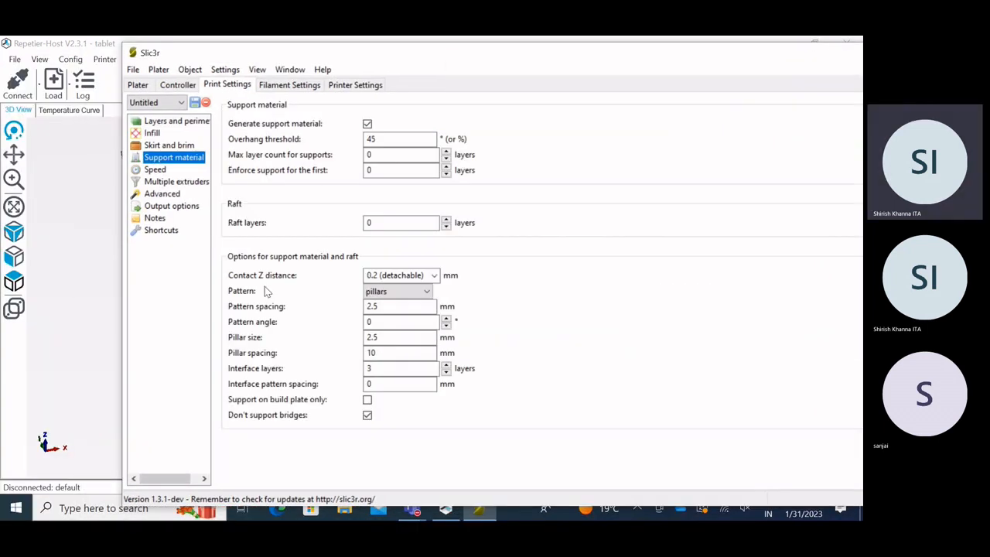
Set the support material pattern to honeycomb, close the configuration and save the change to the Untitled preset.
{"action": "left_click", "coordinate": [415, 291]}
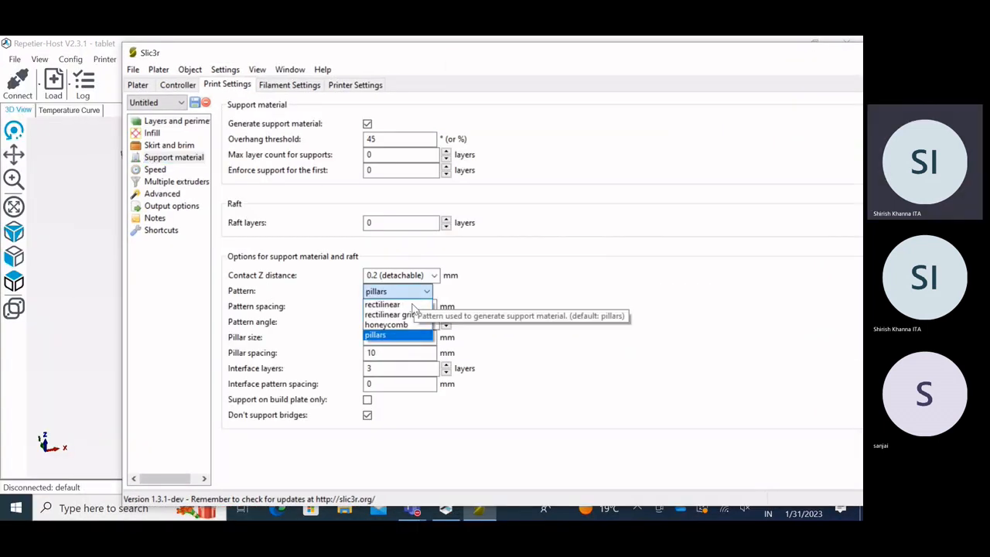
{"action": "left_click", "coordinate": [394, 304]}
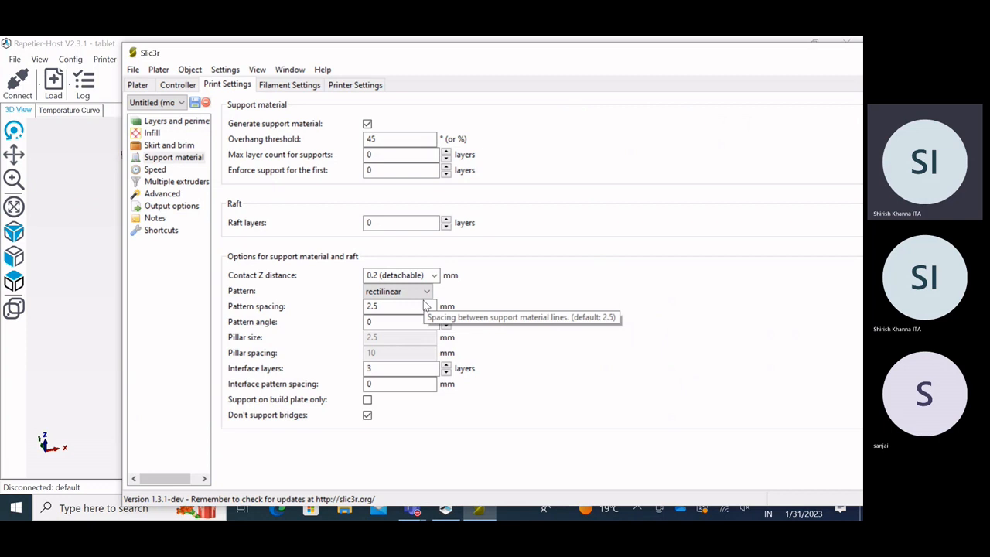
{"action": "left_click", "coordinate": [422, 291]}
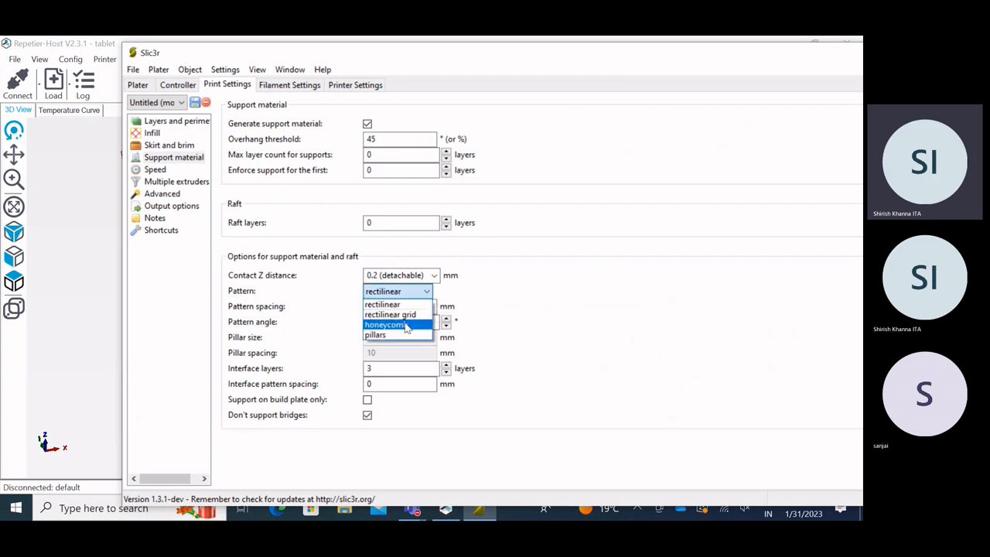
{"action": "left_click", "coordinate": [405, 322]}
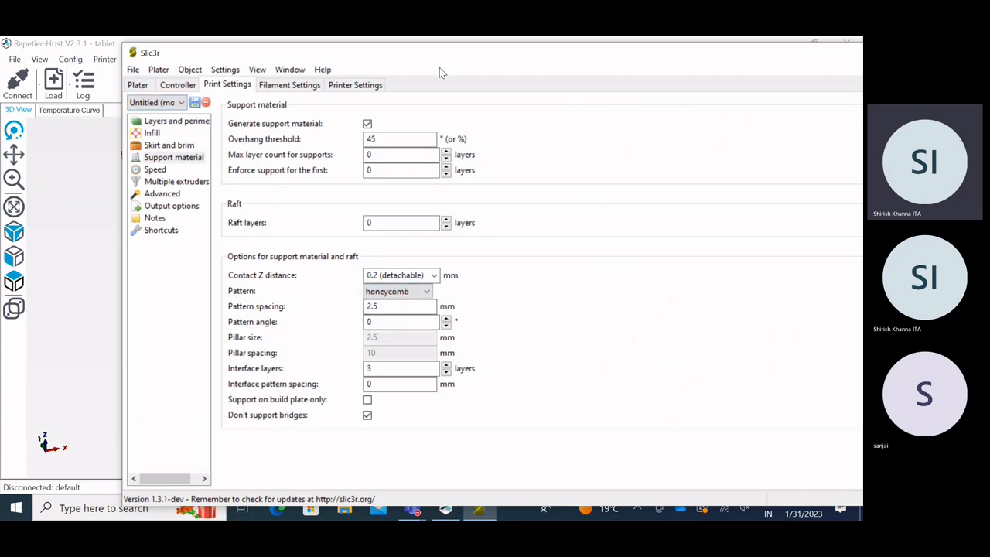
{"action": "left_click_drag", "start_coordinate": [777, 68], "coordinate": [606, 80]}
{"action": "left_click", "coordinate": [798, 64]}
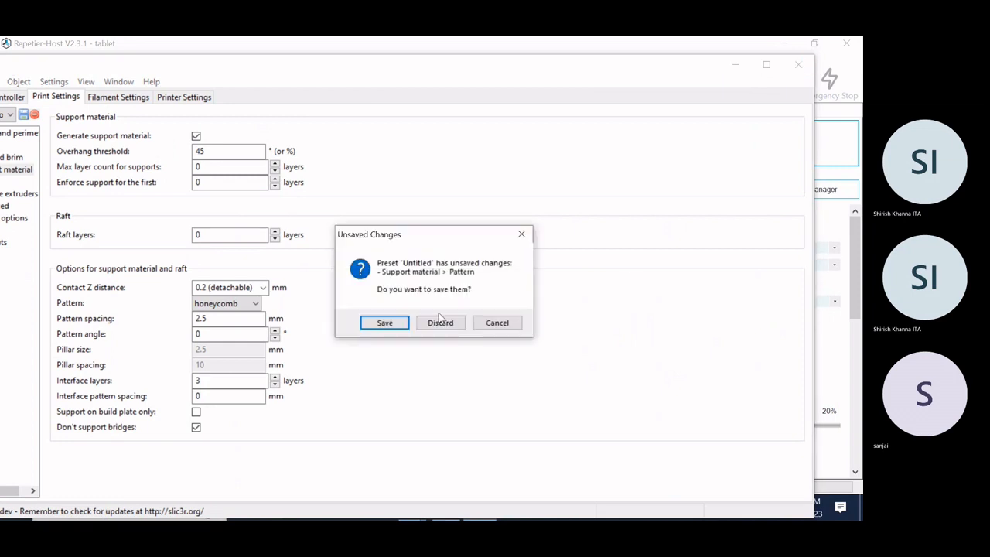
{"action": "left_click", "coordinate": [385, 322]}
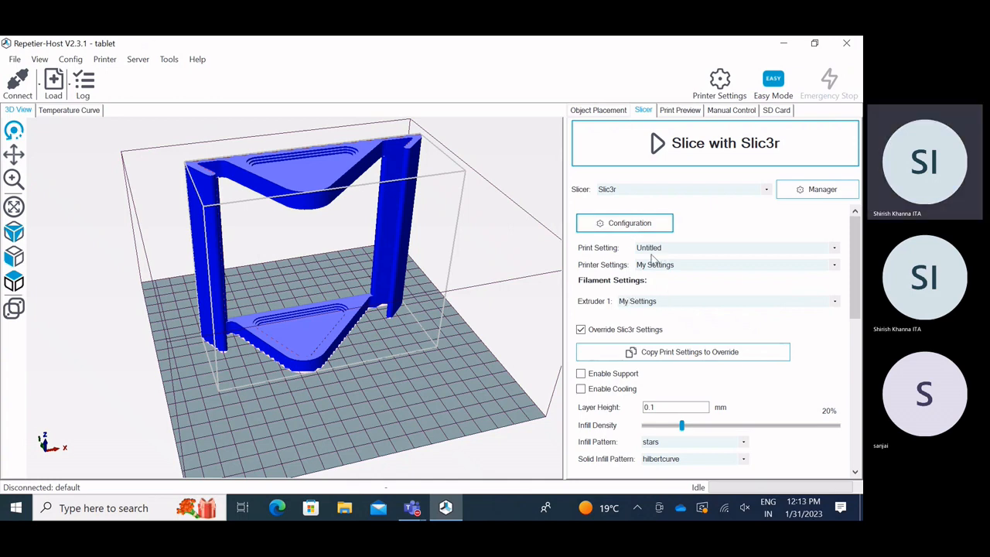
Slice the tablet model with the saved preset, continuing although it lies outside the printable area, and view the result.
{"action": "left_click", "coordinate": [694, 156]}
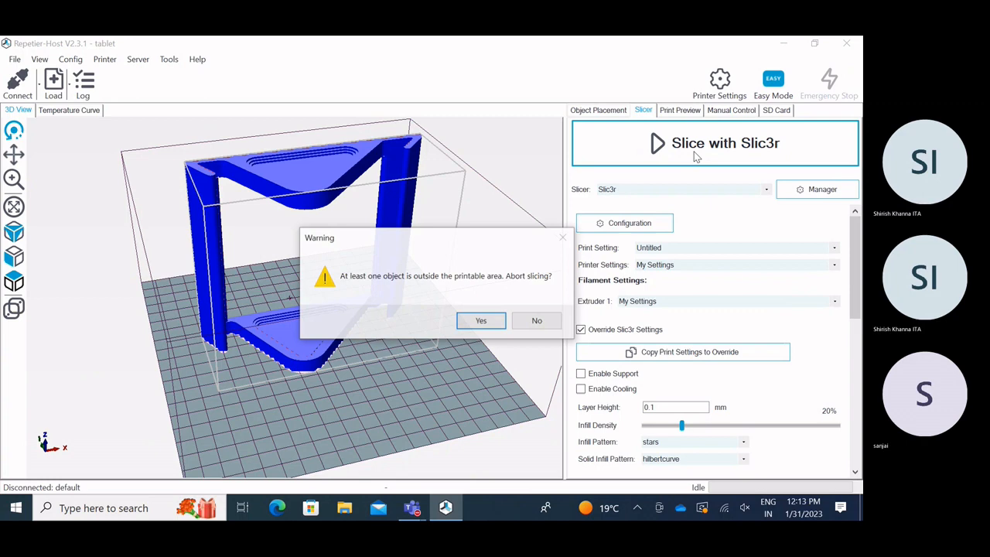
{"action": "left_click", "coordinate": [535, 320]}
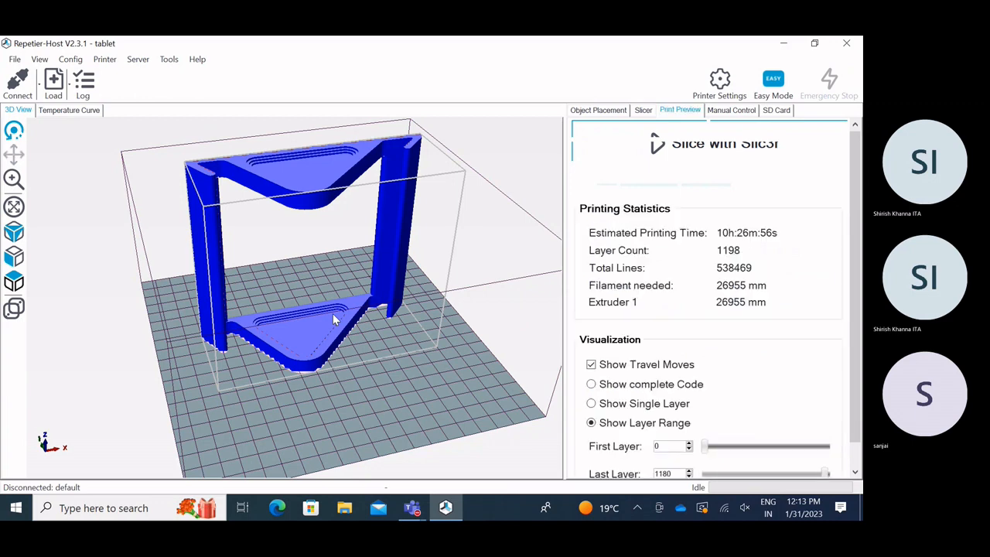
{"action": "left_click_drag", "start_coordinate": [302, 330], "coordinate": [395, 363]}
Hide the travel moves in the print preview and review the printing statistics of the sliced tablet model.
{"action": "left_click", "coordinate": [591, 364]}
{"action": "scroll", "coordinate": [684, 363], "scroll_direction": "down", "scroll_amount": 1}
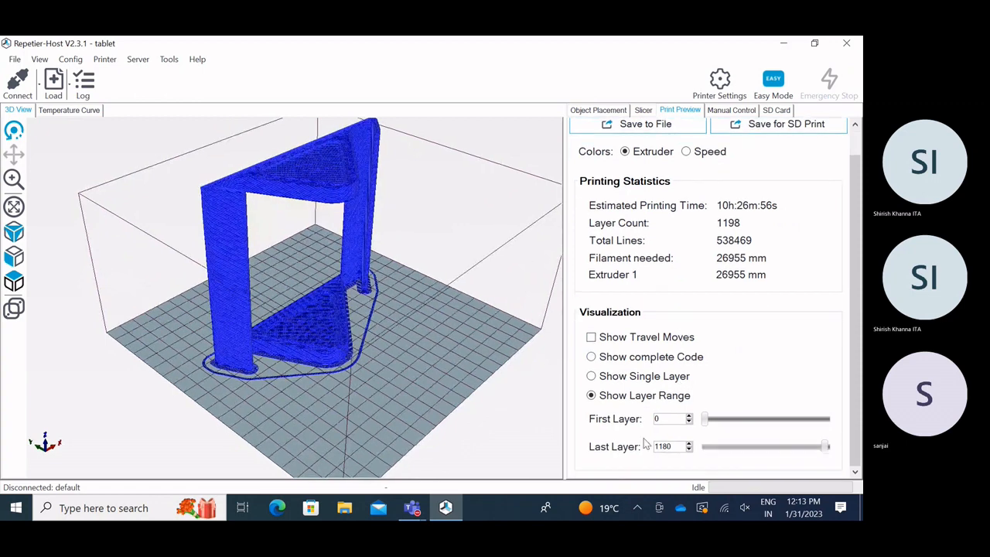
{"action": "scroll", "coordinate": [640, 343], "scroll_direction": "up", "scroll_amount": 1}
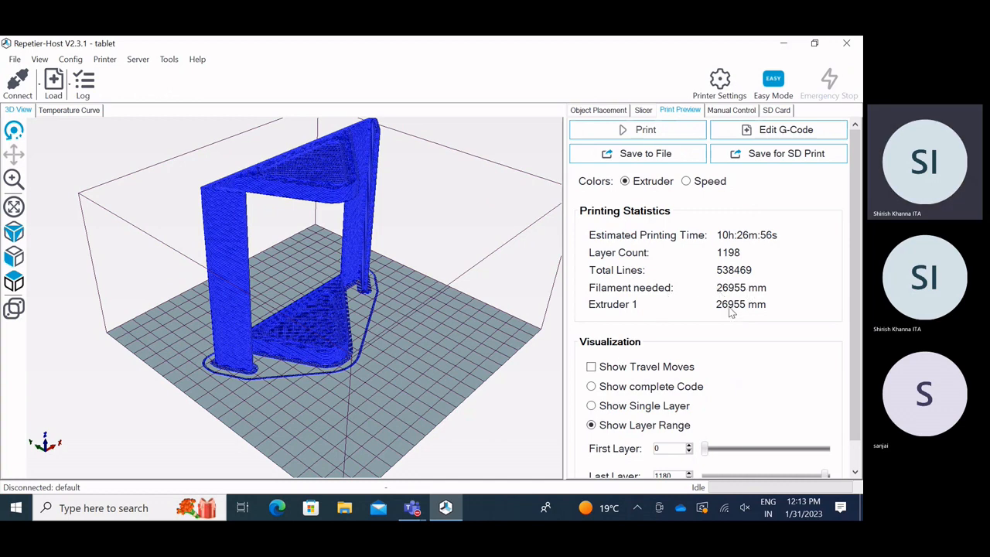
{"action": "scroll", "coordinate": [681, 332], "scroll_direction": "down", "scroll_amount": 1}
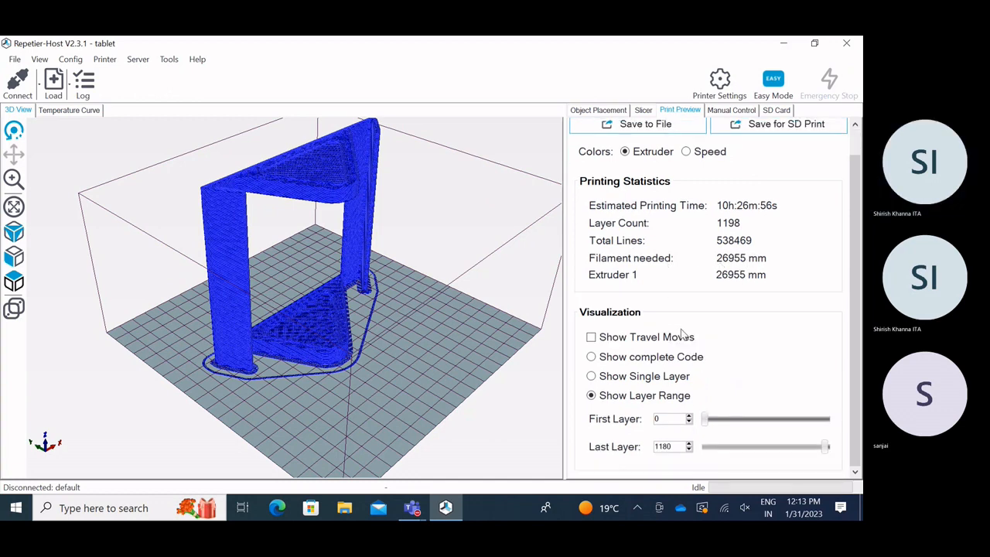
{"action": "scroll", "coordinate": [681, 332], "scroll_direction": "up", "scroll_amount": 1}
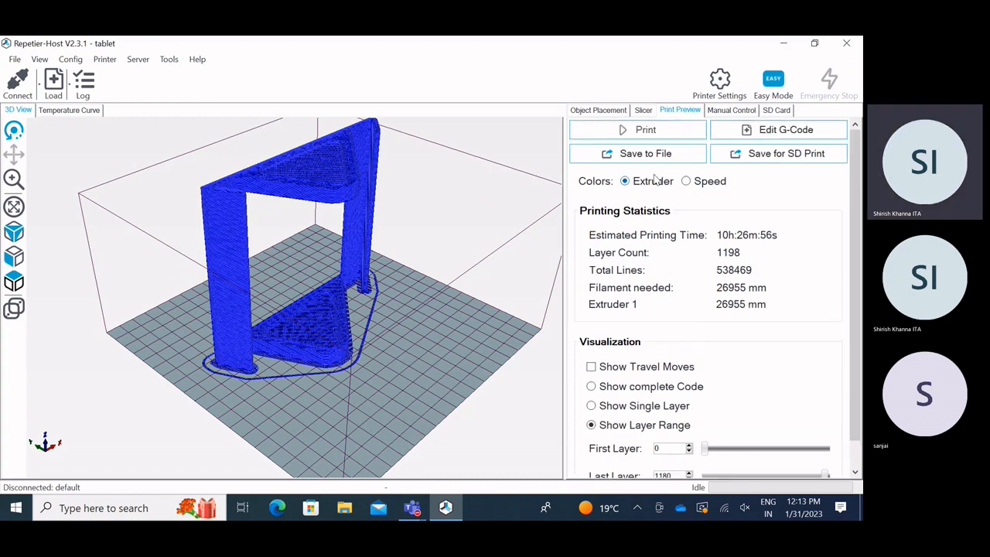
Reopen the Slic3r configuration and return to the support material options of the print settings.
{"action": "left_click", "coordinate": [643, 111]}
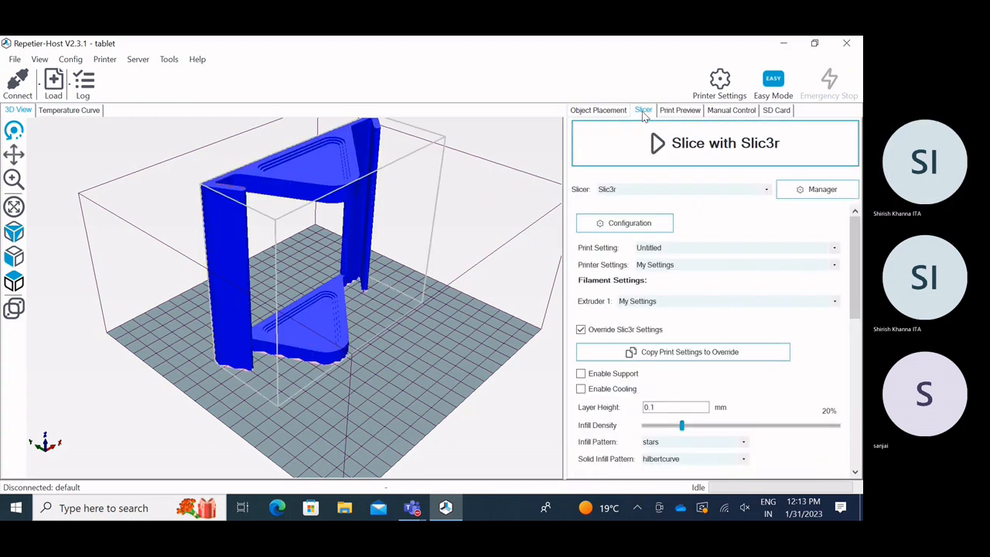
{"action": "left_click", "coordinate": [622, 223]}
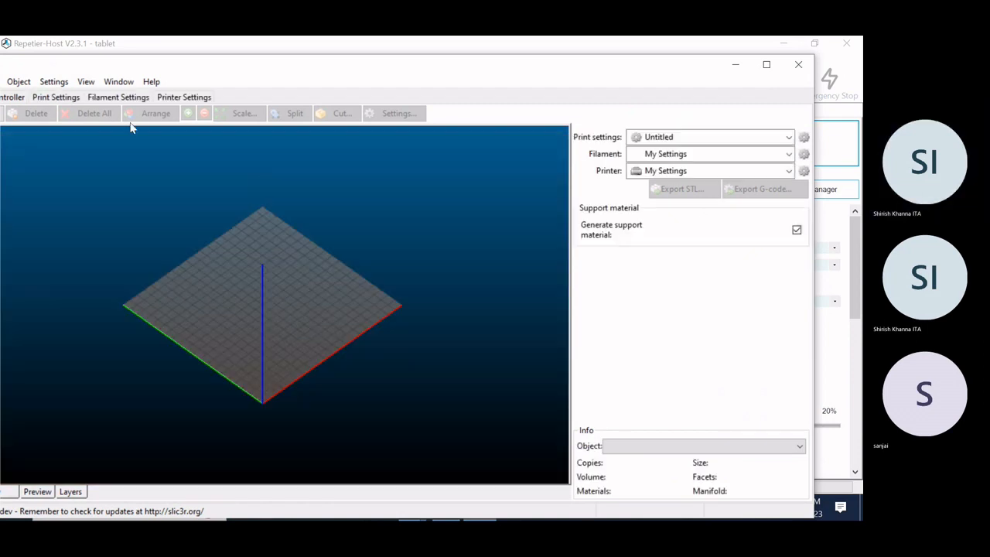
{"action": "left_click", "coordinate": [55, 97]}
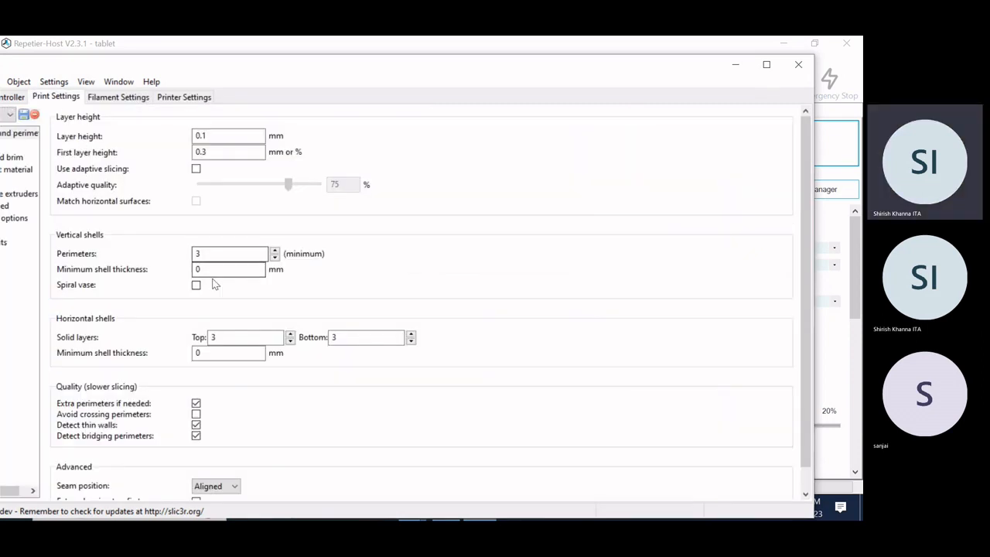
{"action": "left_click", "coordinate": [26, 170]}
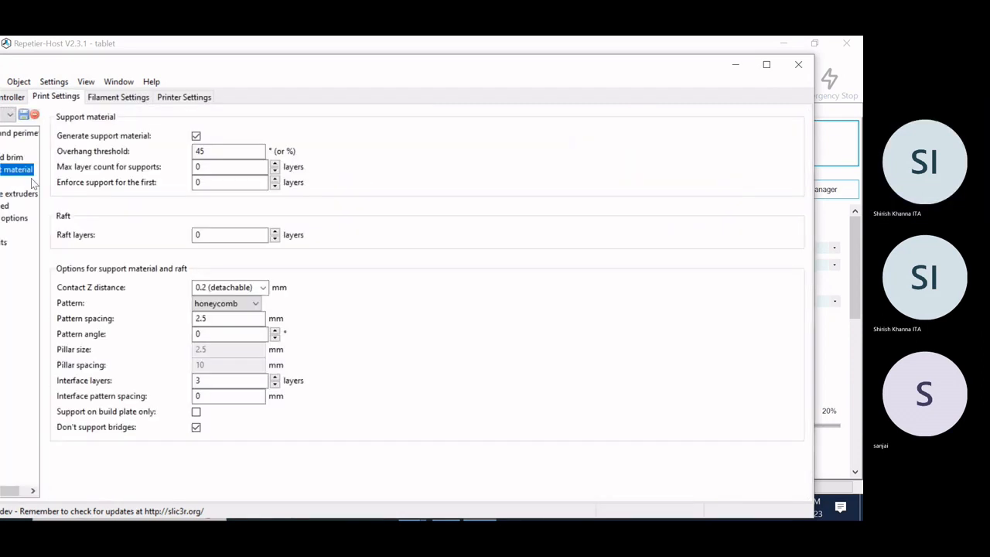
Set the raft layers to 10 in the support material options.
{"action": "left_click", "coordinate": [214, 166]}
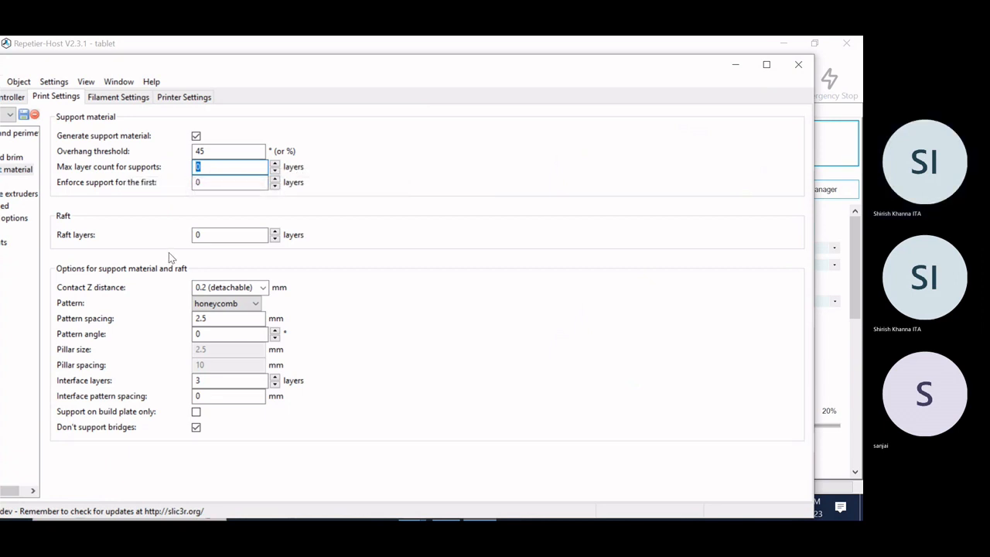
{"action": "mouse_move", "coordinate": [176, 238]}
{"action": "left_click_drag", "start_coordinate": [198, 75], "coordinate": [281, 72]}
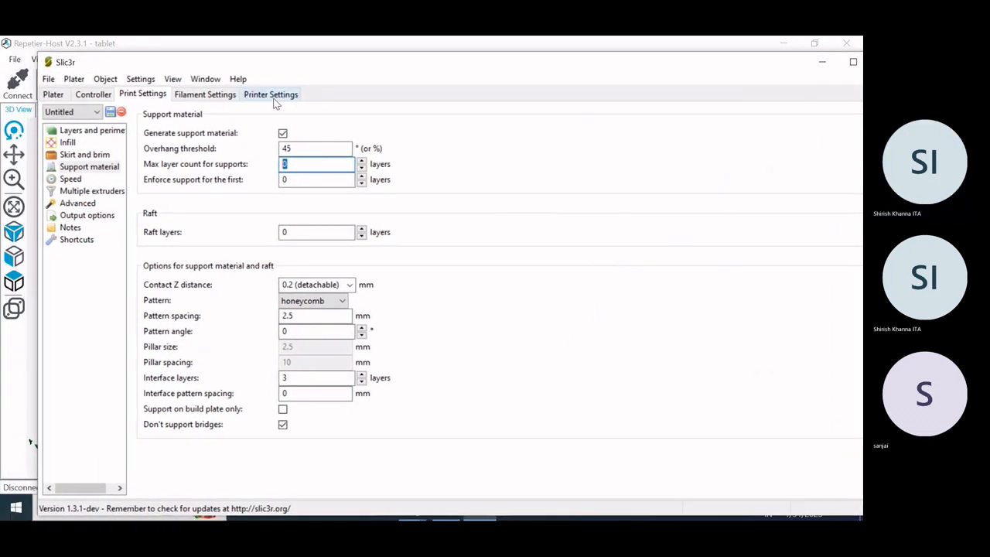
{"action": "left_click", "coordinate": [292, 232]}
{"action": "left_click_drag", "start_coordinate": [295, 234], "coordinate": [254, 241]}
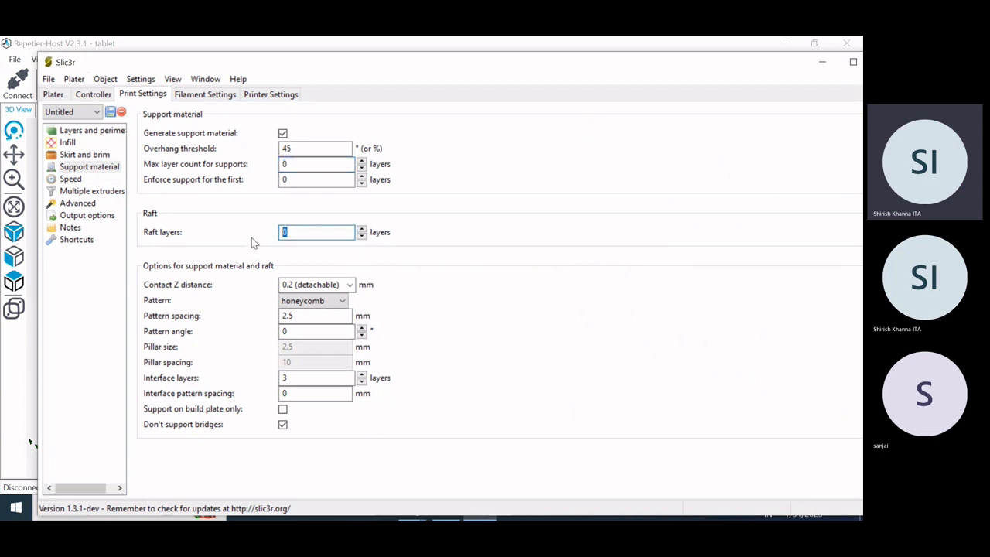
{"action": "type", "text": "10"}
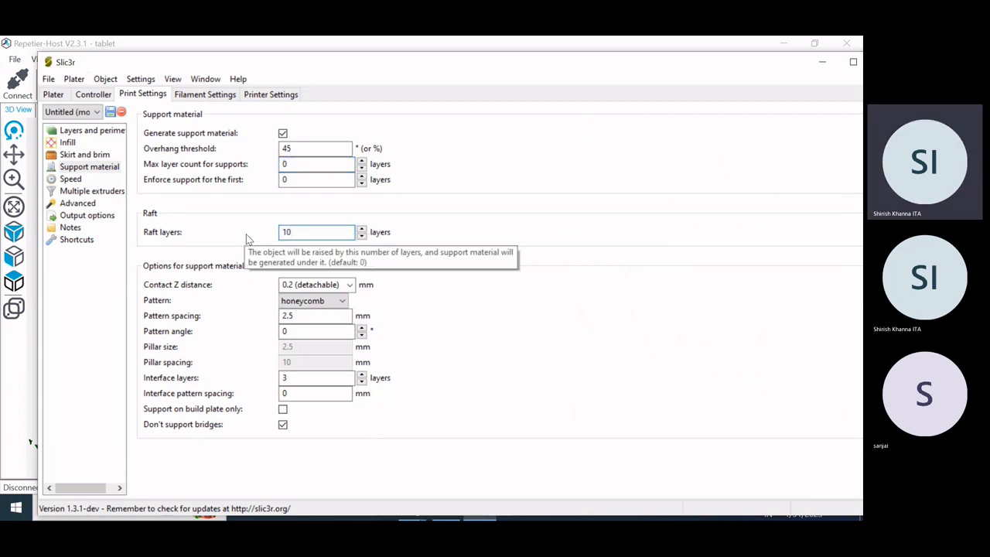
Set the maximum layer count for supports to 10, then close the configuration and save the change to the Untitled preset.
{"action": "left_click_drag", "start_coordinate": [291, 164], "coordinate": [244, 170]}
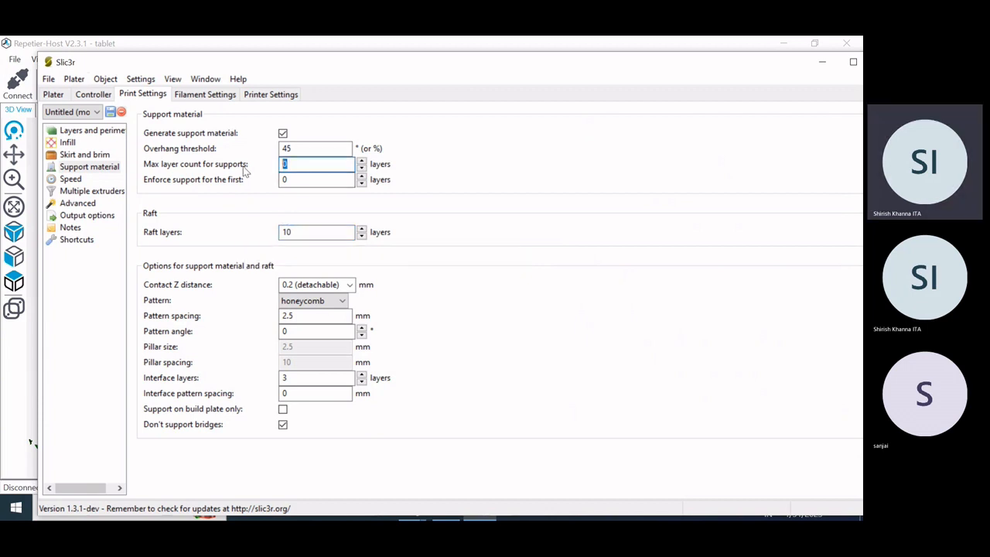
{"action": "type", "text": "1"}
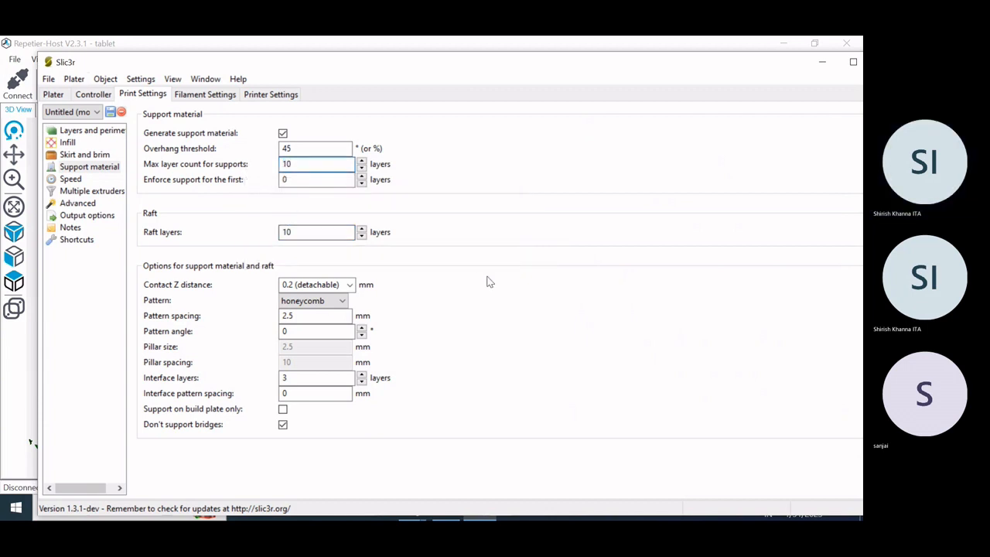
{"action": "left_click_drag", "start_coordinate": [616, 66], "coordinate": [522, 65]}
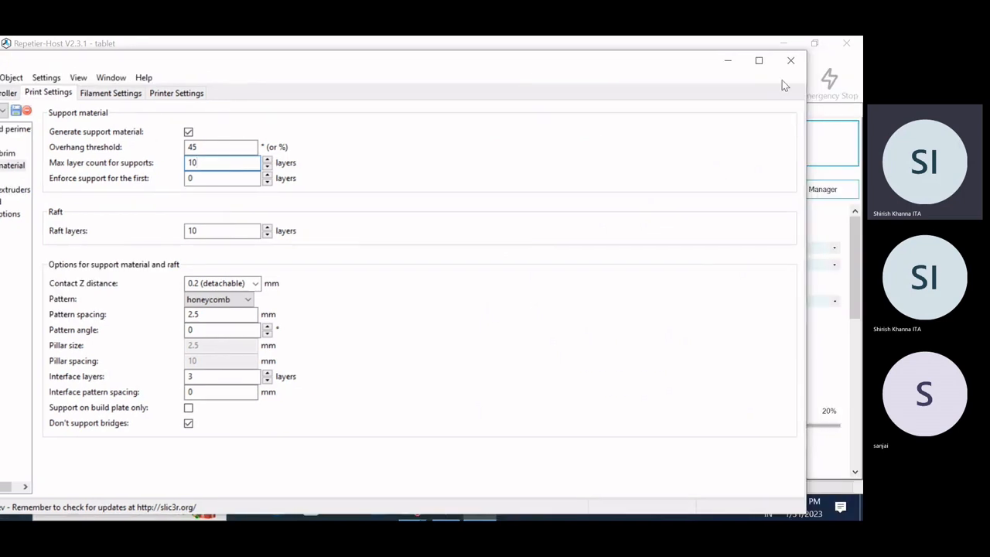
{"action": "left_click", "coordinate": [790, 60]}
{"action": "left_click", "coordinate": [428, 335]}
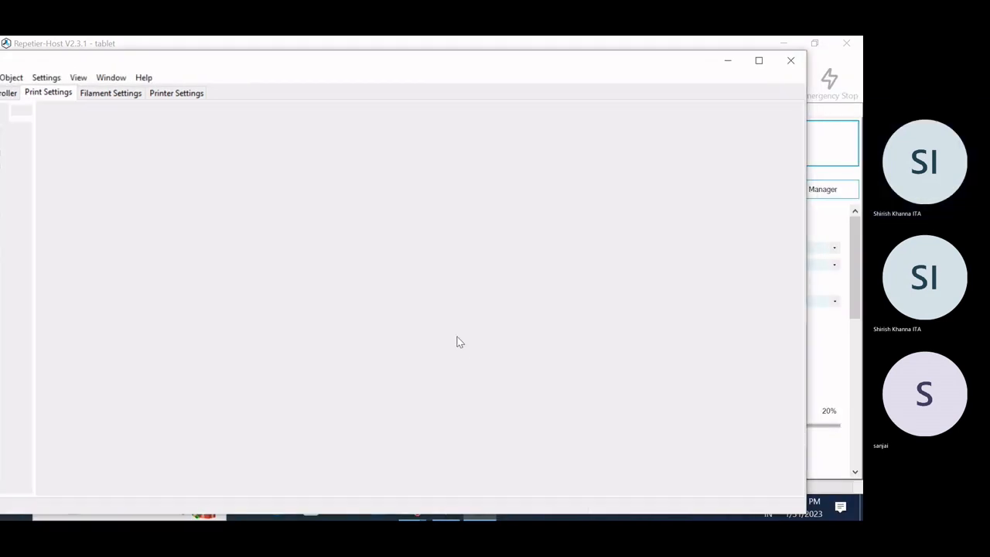
Slice the tablet model despite it lying outside the printable area, and extend the previewed layer range to layer 1207.
{"action": "left_click", "coordinate": [682, 160]}
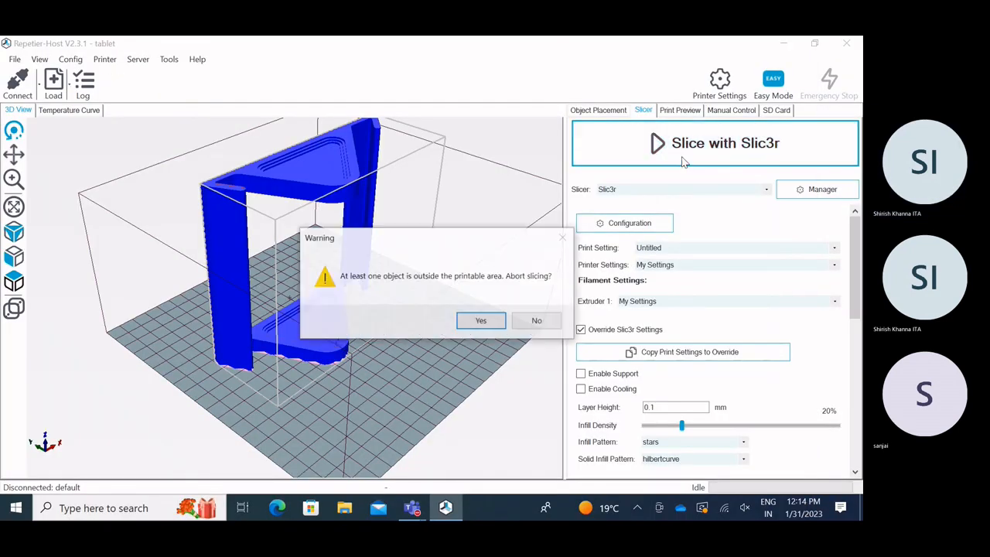
{"action": "left_click", "coordinate": [486, 321]}
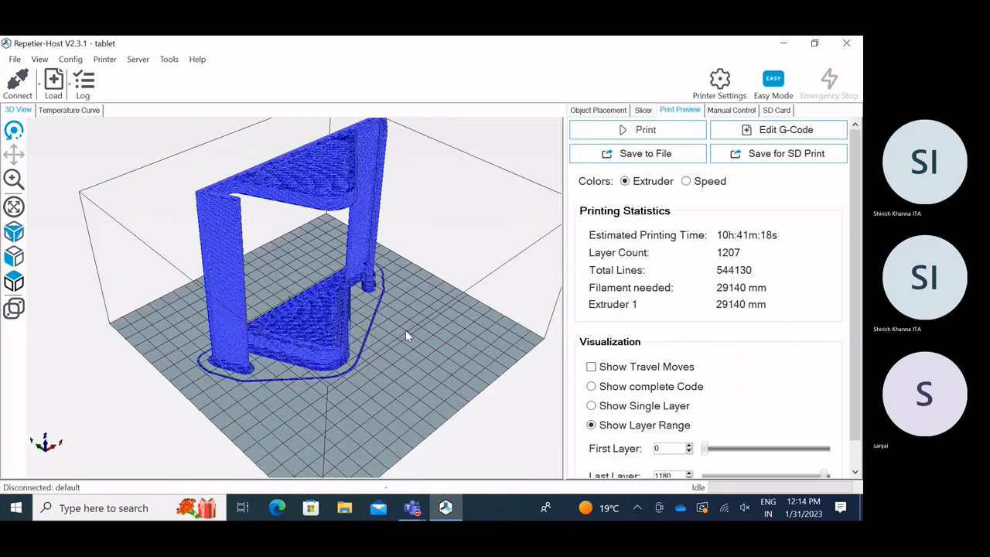
{"action": "scroll", "coordinate": [792, 381], "scroll_direction": "down", "scroll_amount": 2}
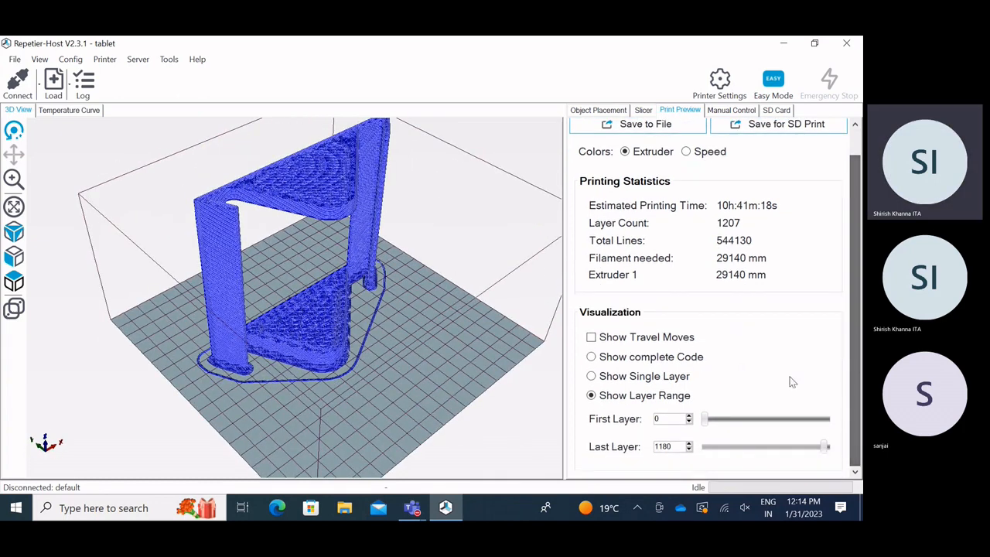
{"action": "mouse_move", "coordinate": [824, 448]}
{"action": "left_mouse_down"}
{"action": "mouse_move", "coordinate": [785, 448]}
{"action": "mouse_move", "coordinate": [834, 448]}
{"action": "left_mouse_up"}
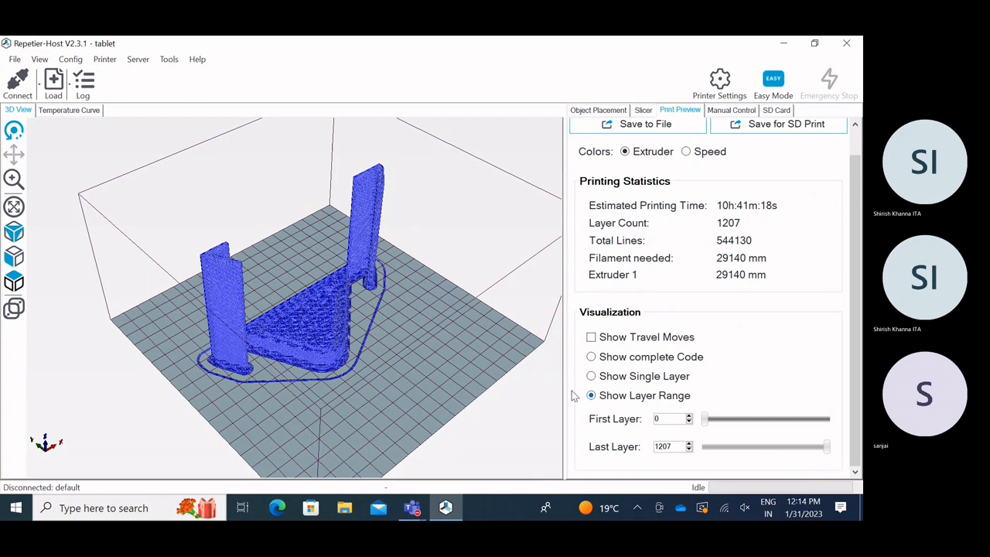
{"action": "left_click_drag", "start_coordinate": [375, 376], "coordinate": [426, 358]}
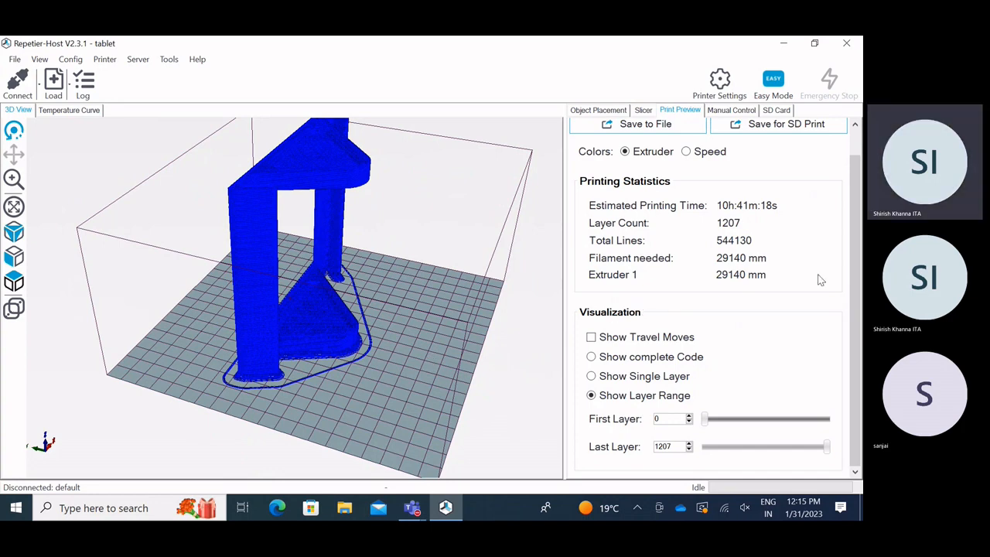
{"action": "left_click_drag", "start_coordinate": [853, 233], "coordinate": [858, 200]}
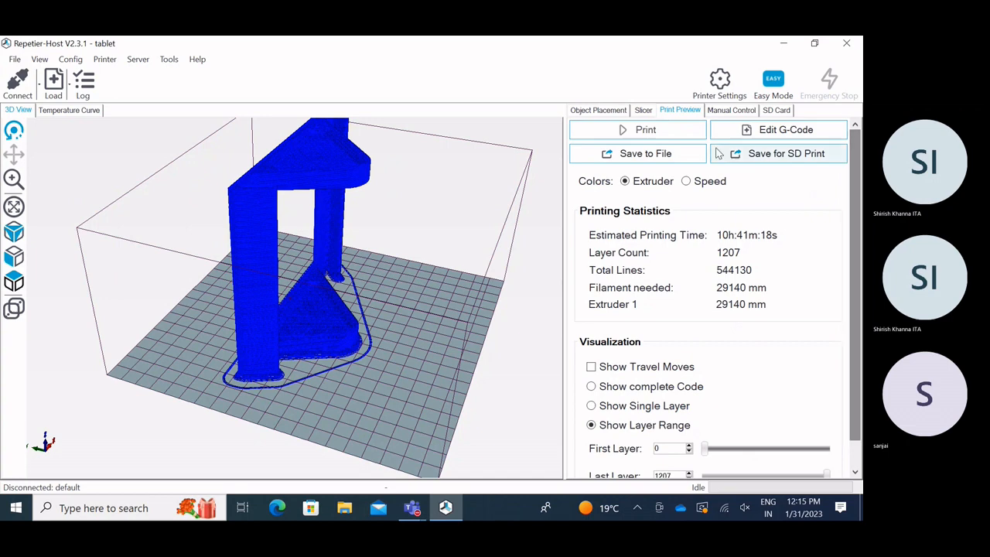
Reopen the Slic3r configuration, review the support material and raft options of the print settings, and minimize the window.
{"action": "left_click", "coordinate": [643, 110]}
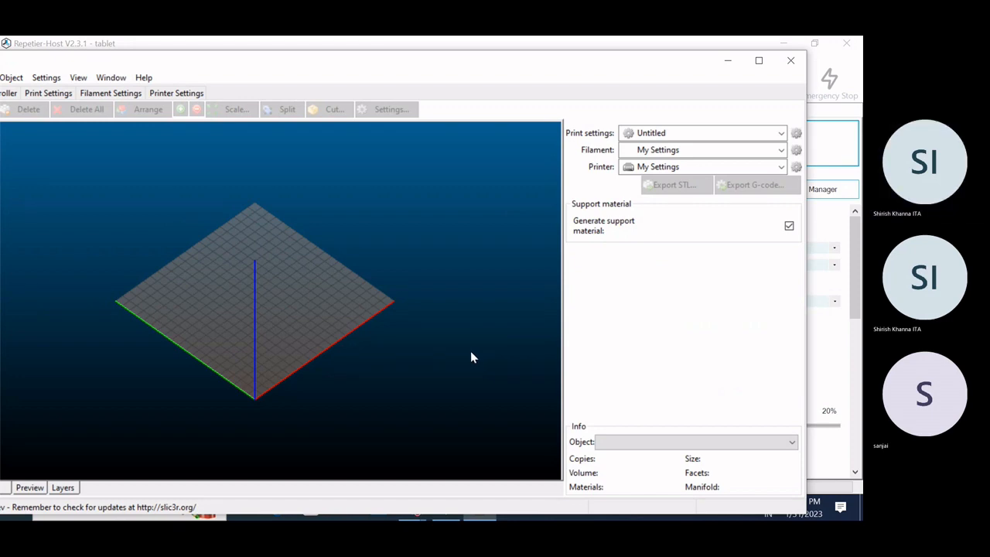
{"action": "left_click", "coordinate": [46, 93]}
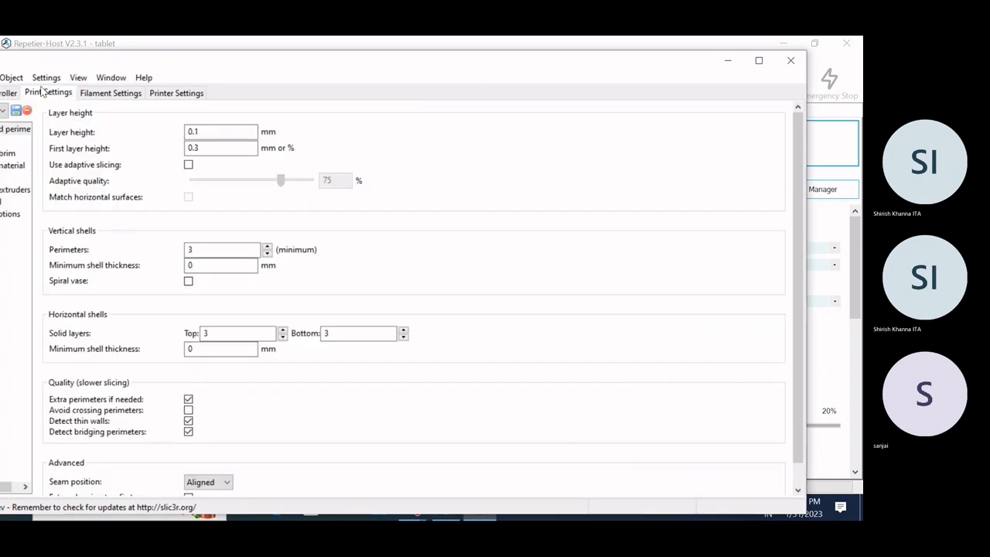
{"action": "left_click_drag", "start_coordinate": [270, 61], "coordinate": [404, 52]}
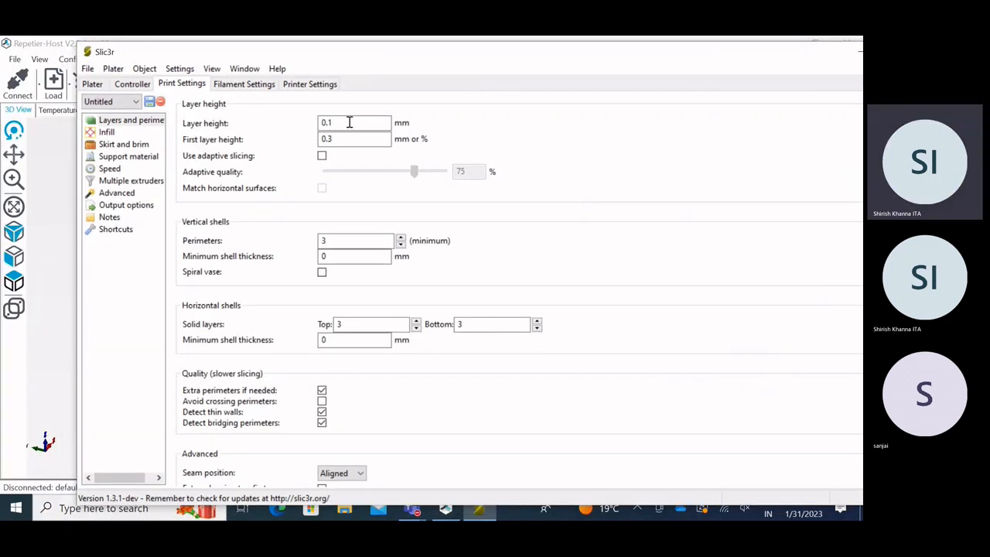
{"action": "left_click", "coordinate": [126, 158]}
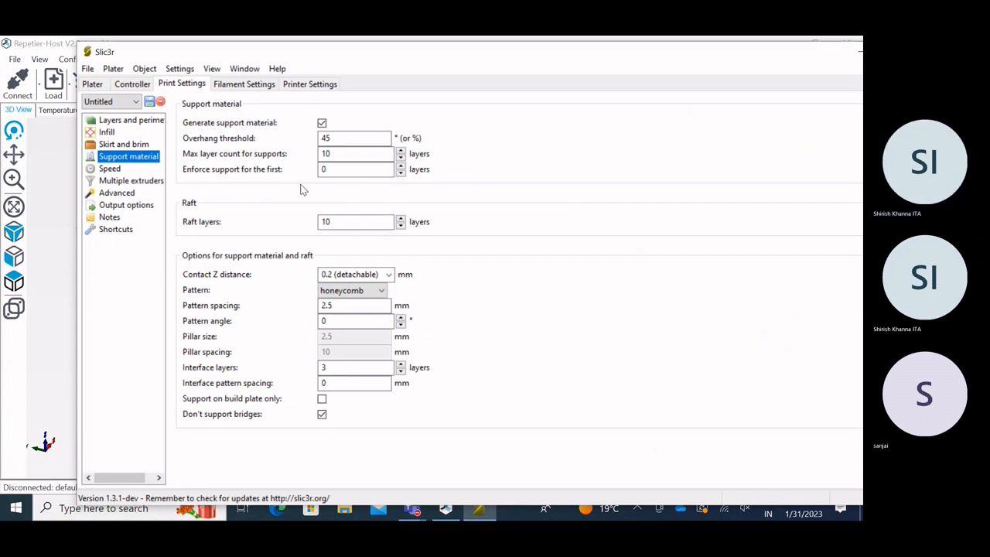
{"action": "left_click_drag", "start_coordinate": [346, 61], "coordinate": [302, 66]}
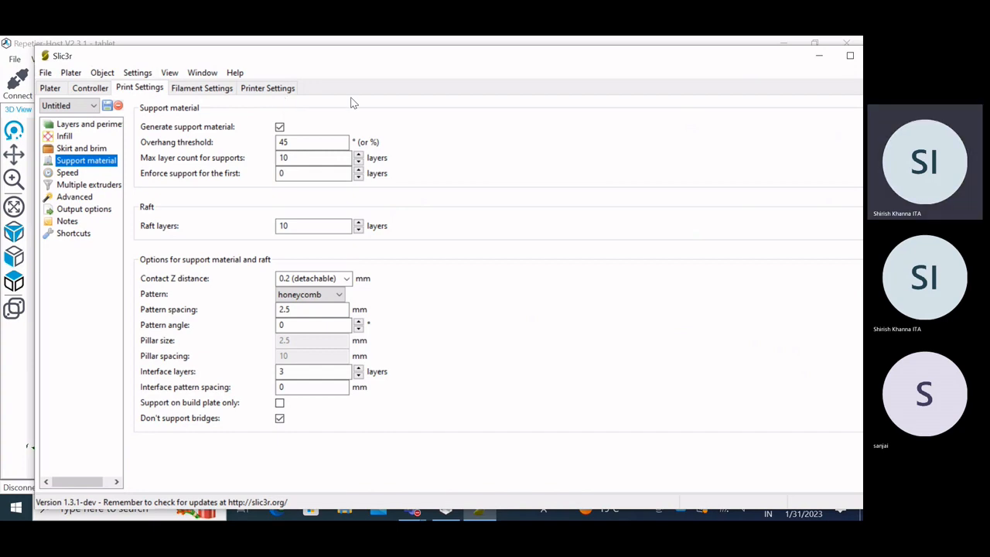
{"action": "left_click", "coordinate": [814, 57]}
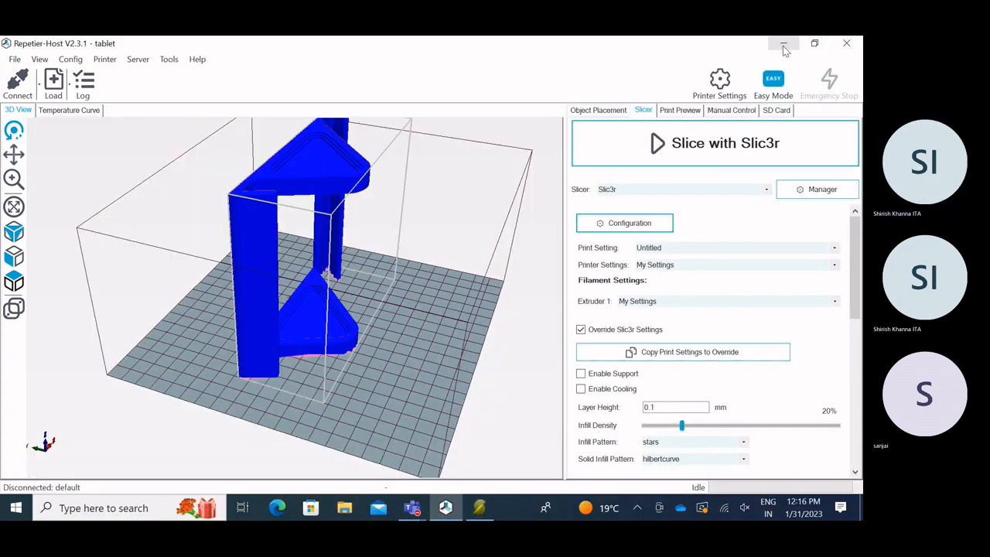
Switch to Chrome and search Google for "support material in 3d printing".
{"action": "left_click", "coordinate": [782, 45]}
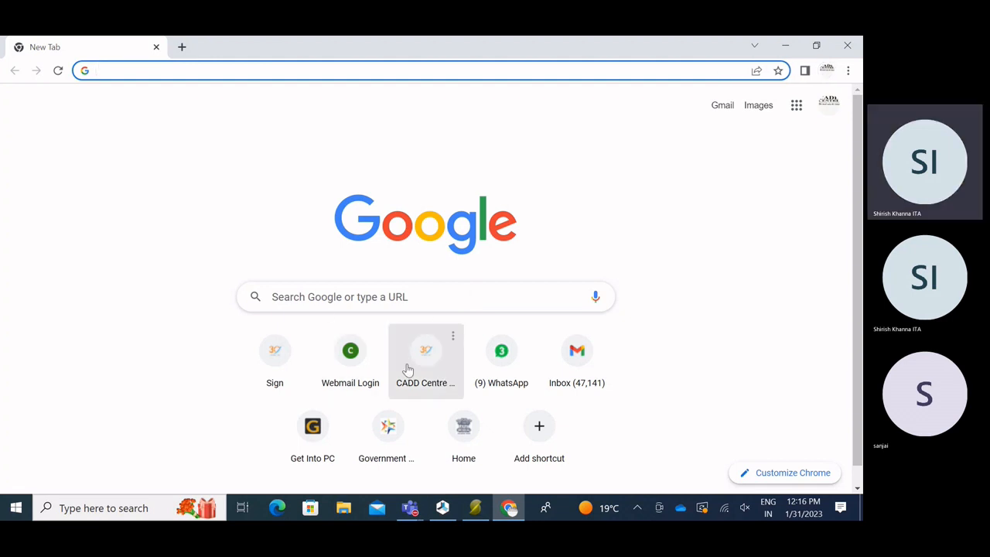
{"action": "left_click", "coordinate": [344, 300]}
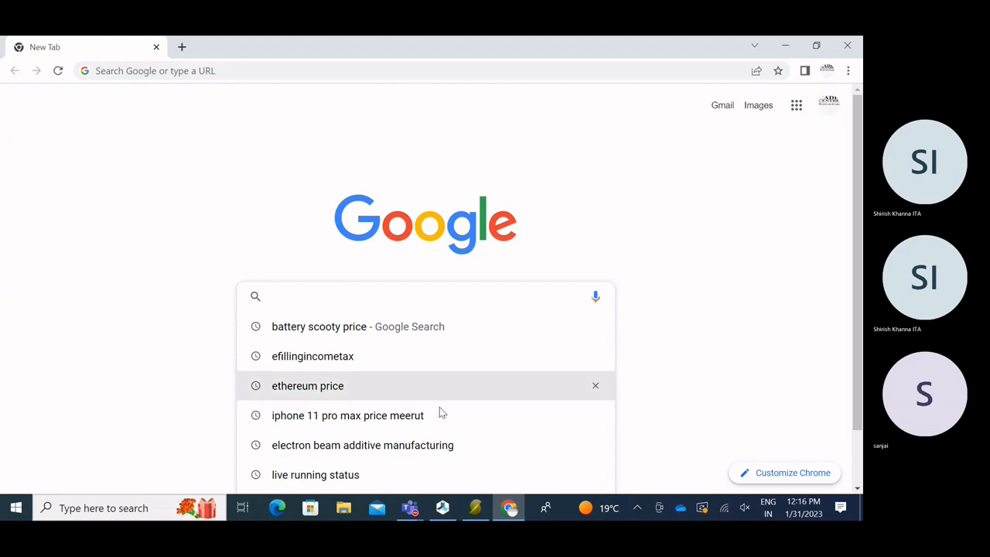
{"action": "left_click", "coordinate": [510, 512]}
{"action": "left_click", "coordinate": [510, 511]}
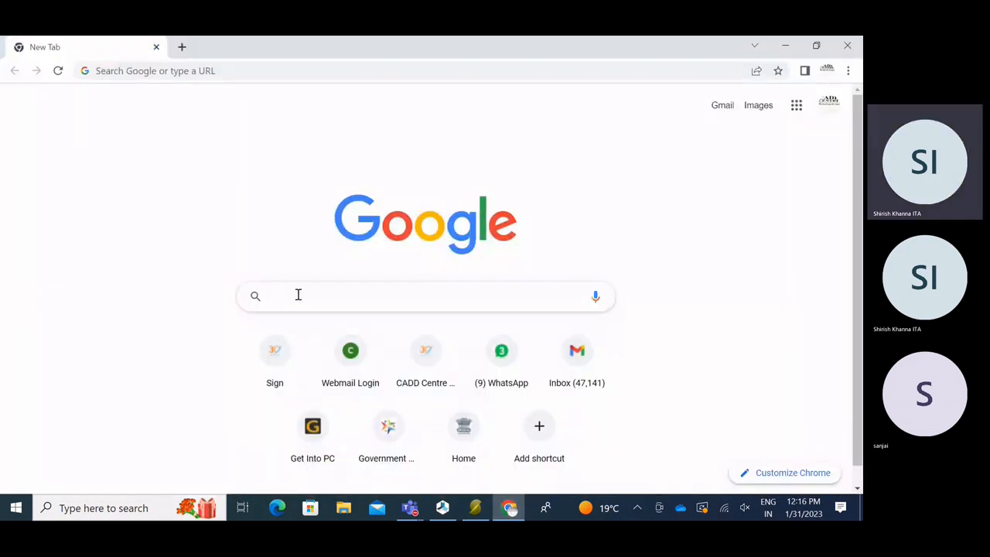
{"action": "type", "text": "sup"}
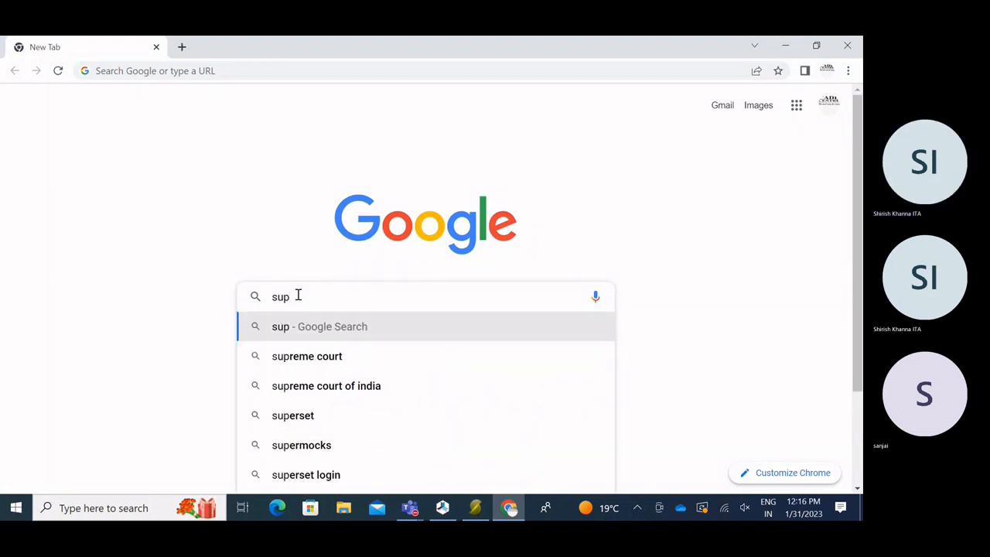
{"action": "type", "text": "porti"}
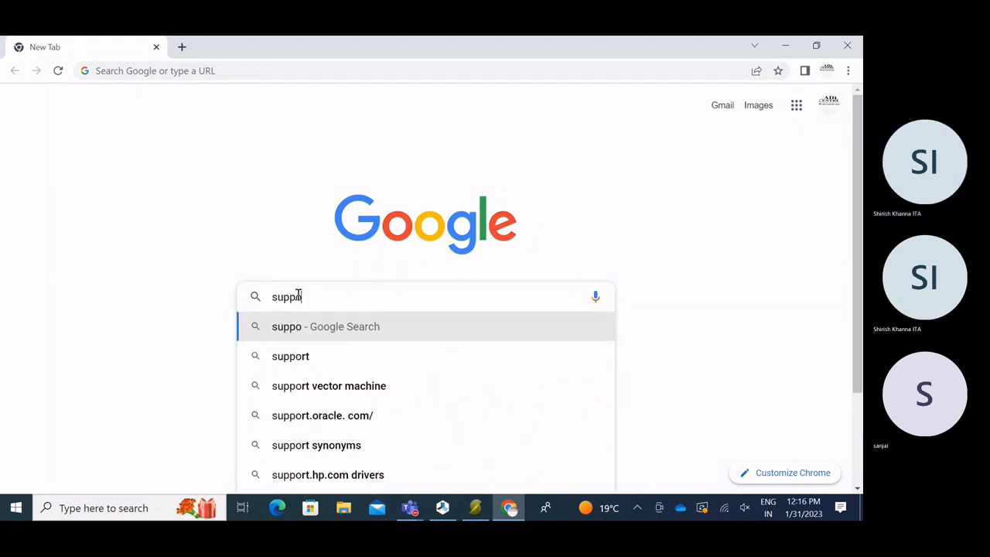
{"action": "type", "text": "m"}
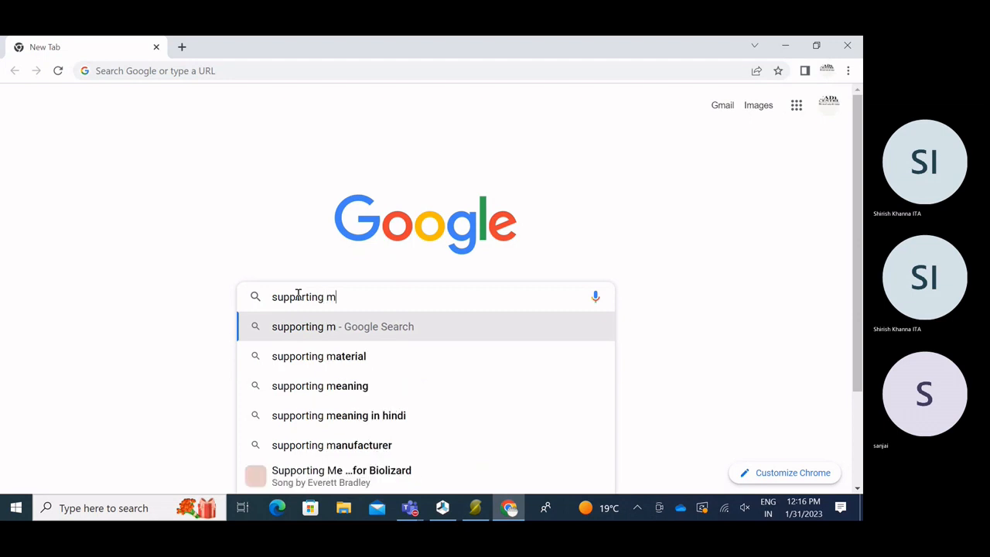
{"action": "type", "text": "aterial "}
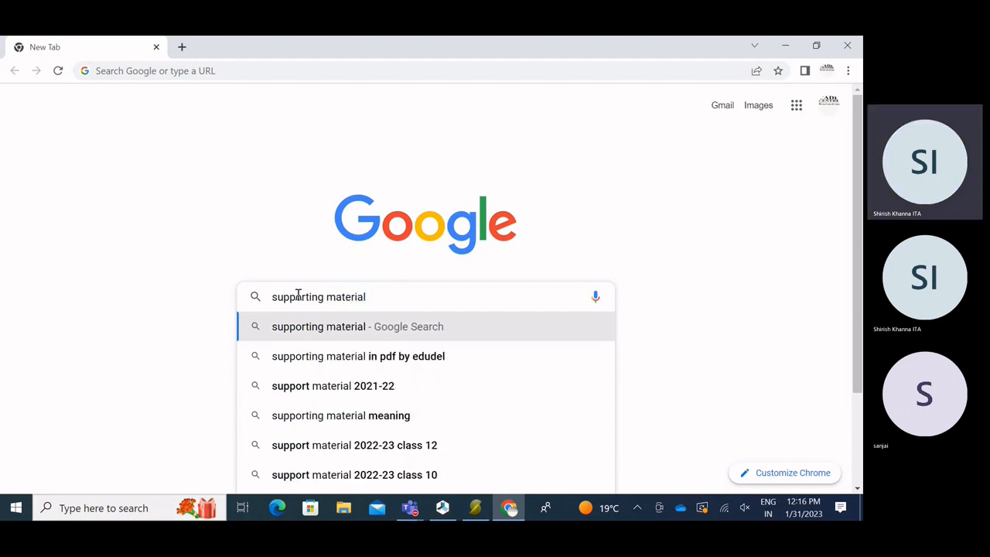
{"action": "type", "text": "in 3d"}
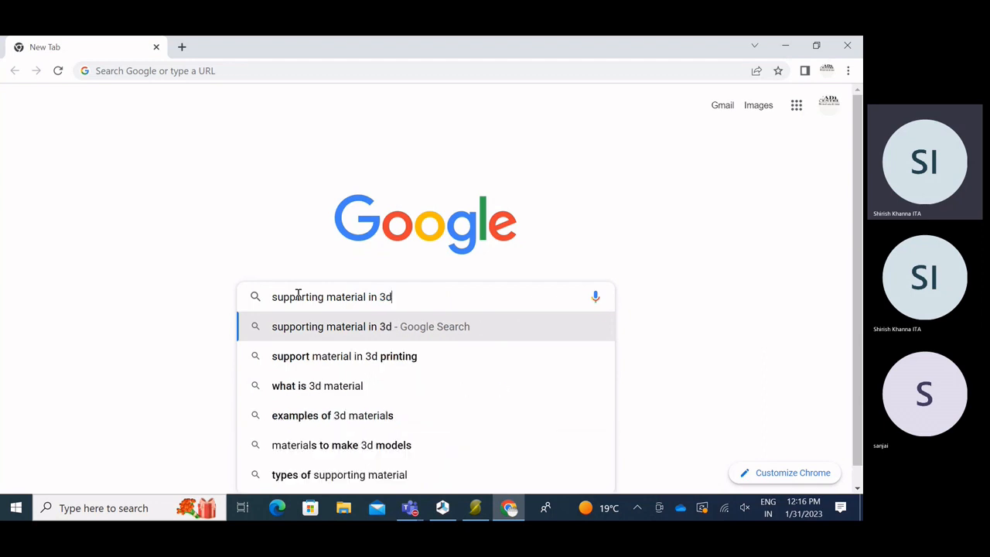
{"action": "left_click", "coordinate": [315, 357]}
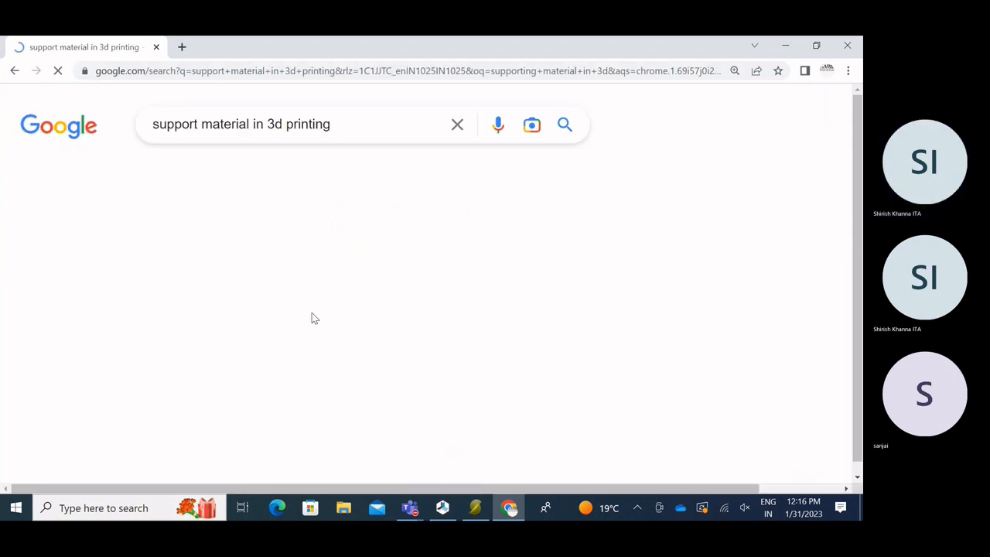
Show the image results and examine the All3DP support material picture and the Airwolf 3D water-soluble support picture with its related content.
{"action": "left_click", "coordinate": [111, 175]}
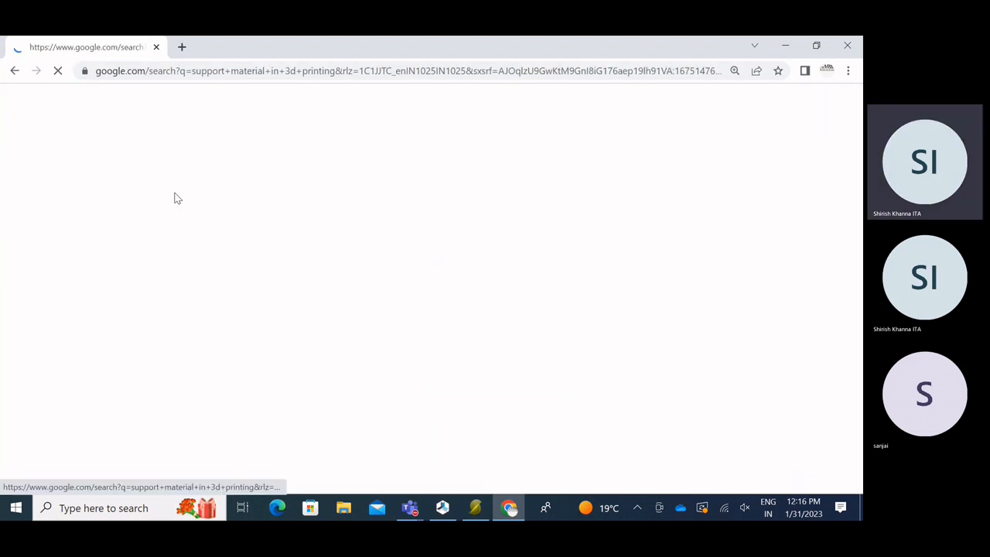
{"action": "scroll", "coordinate": [236, 277], "scroll_direction": "down", "scroll_amount": 1}
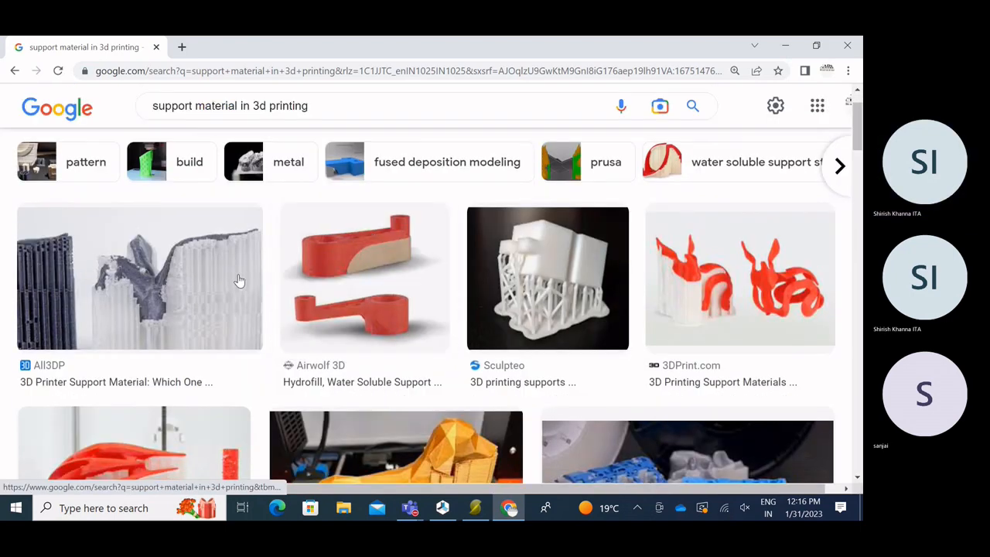
{"action": "left_click", "coordinate": [196, 268]}
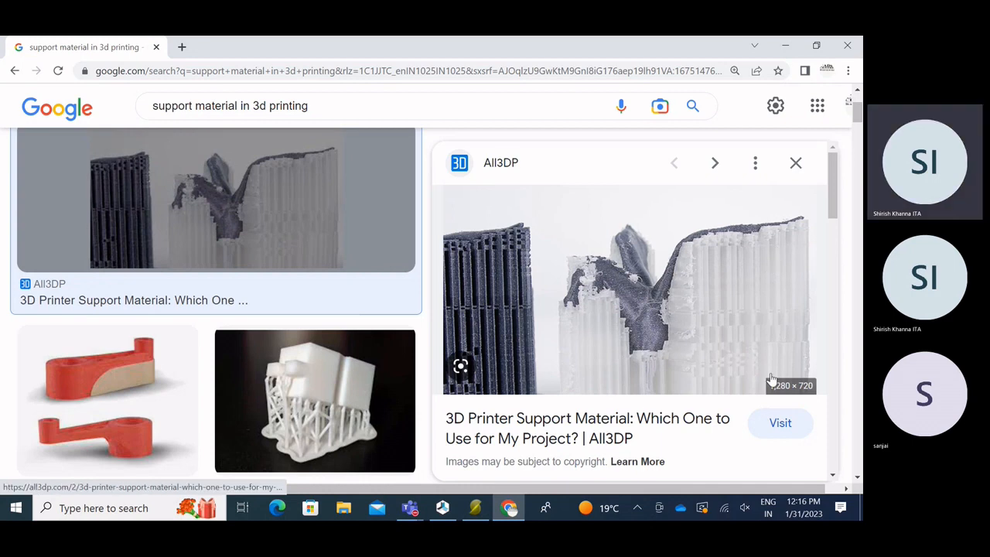
{"action": "scroll", "coordinate": [386, 286], "scroll_direction": "down", "scroll_amount": 1}
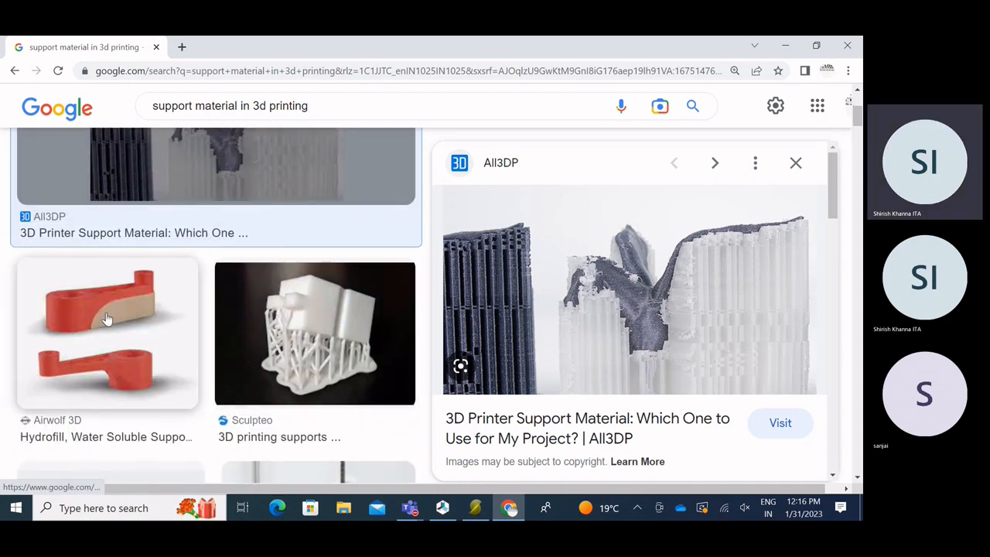
{"action": "left_click", "coordinate": [106, 319]}
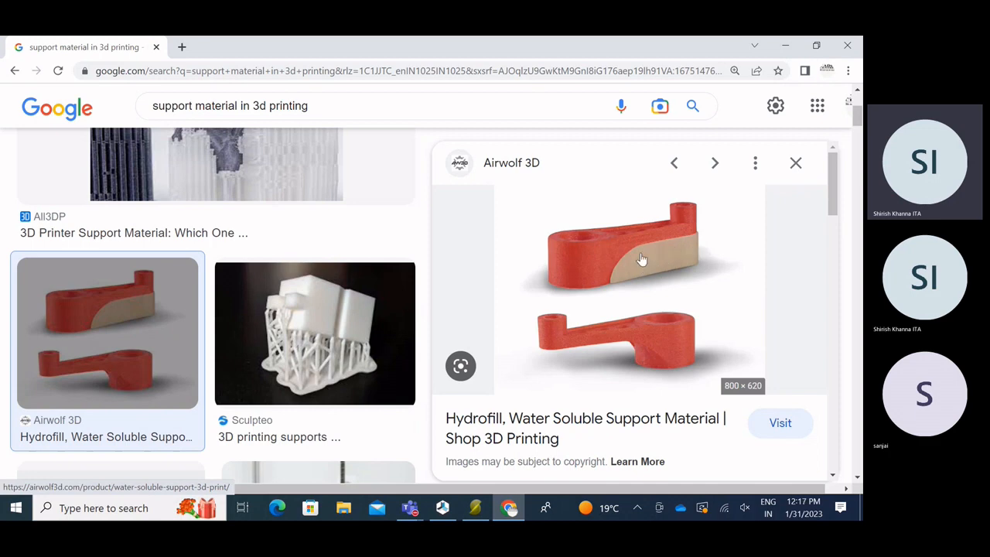
{"action": "scroll", "coordinate": [536, 258], "scroll_direction": "down", "scroll_amount": 2}
{"action": "scroll", "coordinate": [538, 261], "scroll_direction": "down", "scroll_amount": 1}
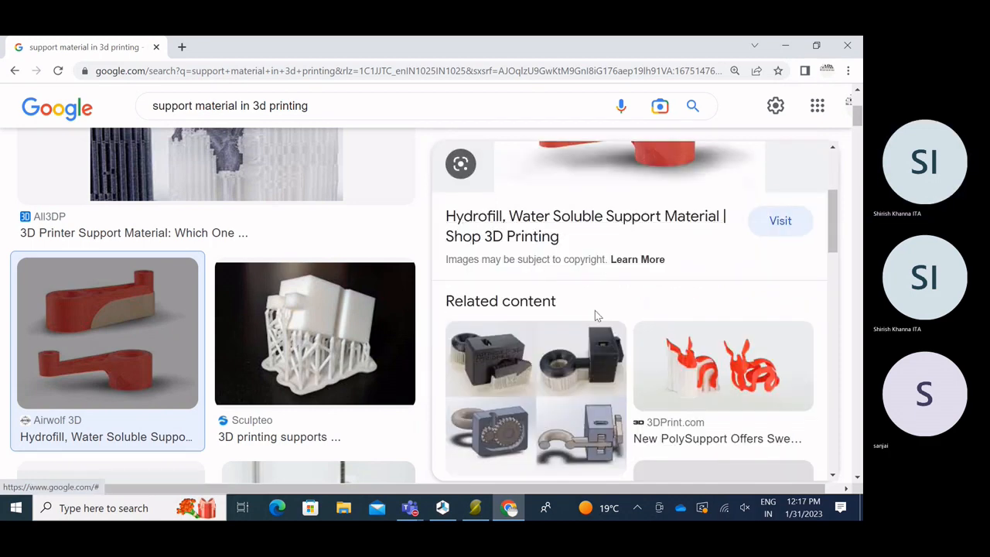
Examine the 3DPrint.com PolySupport picture, its related content and the 3D Hubs picture of supports in 3D printing.
{"action": "left_click", "coordinate": [677, 364]}
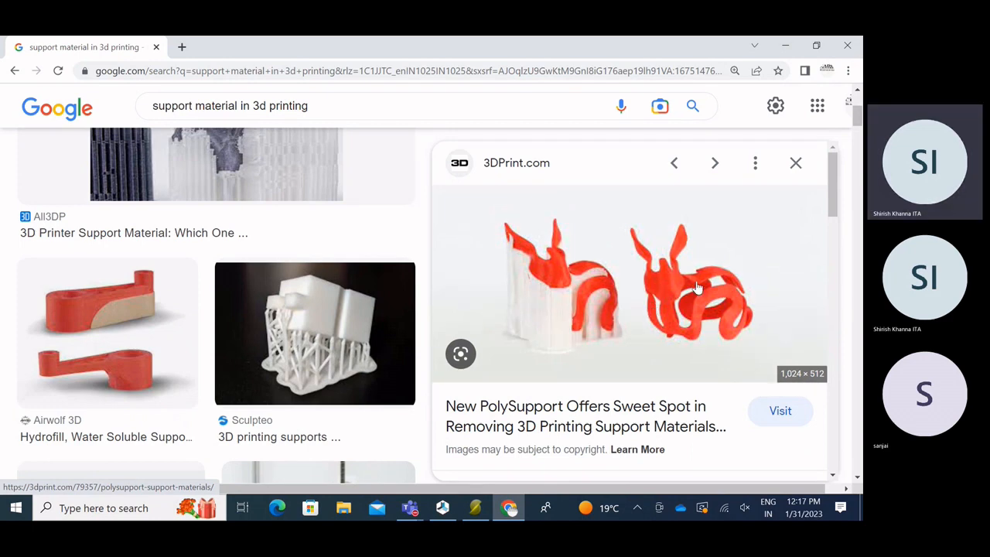
{"action": "scroll", "coordinate": [525, 300], "scroll_direction": "down", "scroll_amount": 1}
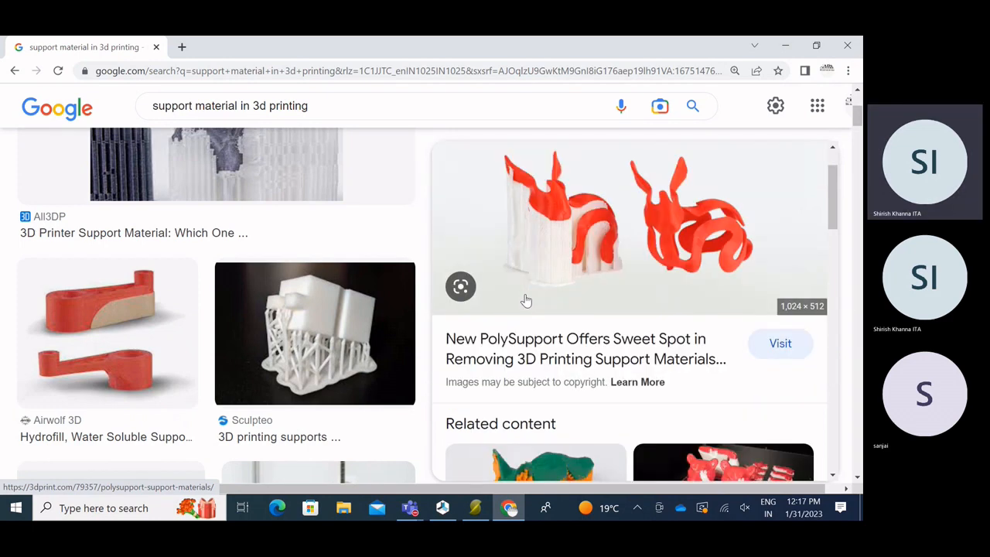
{"action": "scroll", "coordinate": [525, 300], "scroll_direction": "down", "scroll_amount": 2}
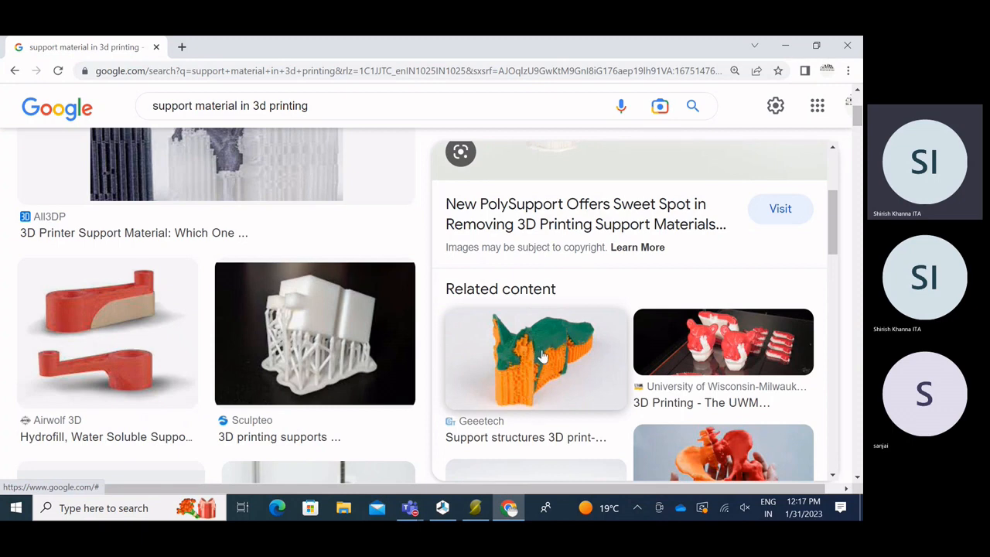
{"action": "scroll", "coordinate": [542, 356], "scroll_direction": "down", "scroll_amount": 1}
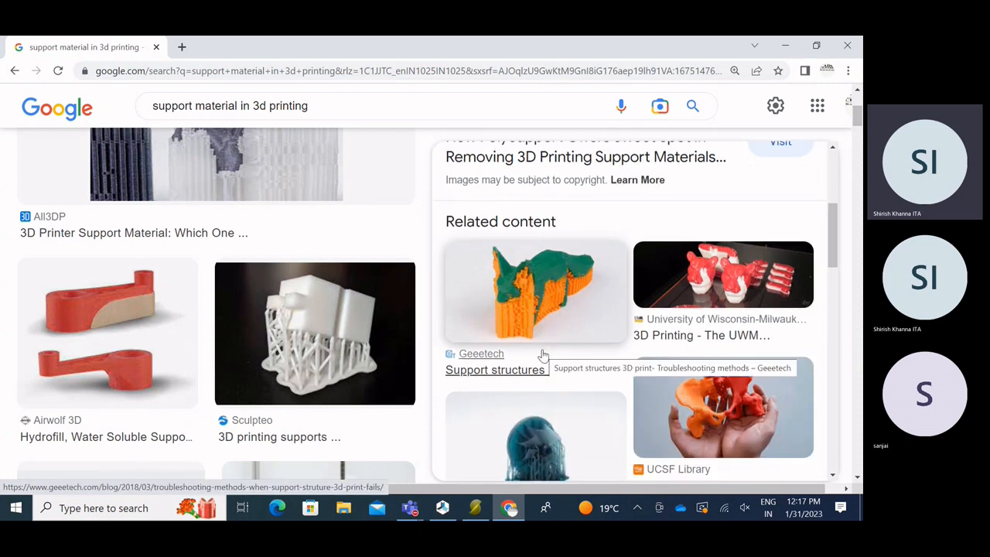
{"action": "scroll", "coordinate": [542, 354], "scroll_direction": "down", "scroll_amount": 1}
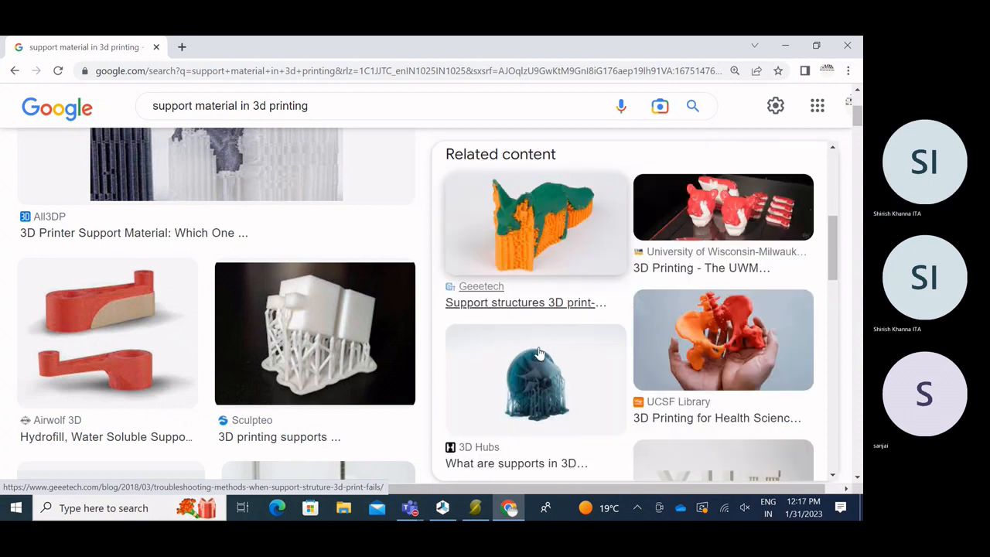
{"action": "left_click", "coordinate": [542, 394]}
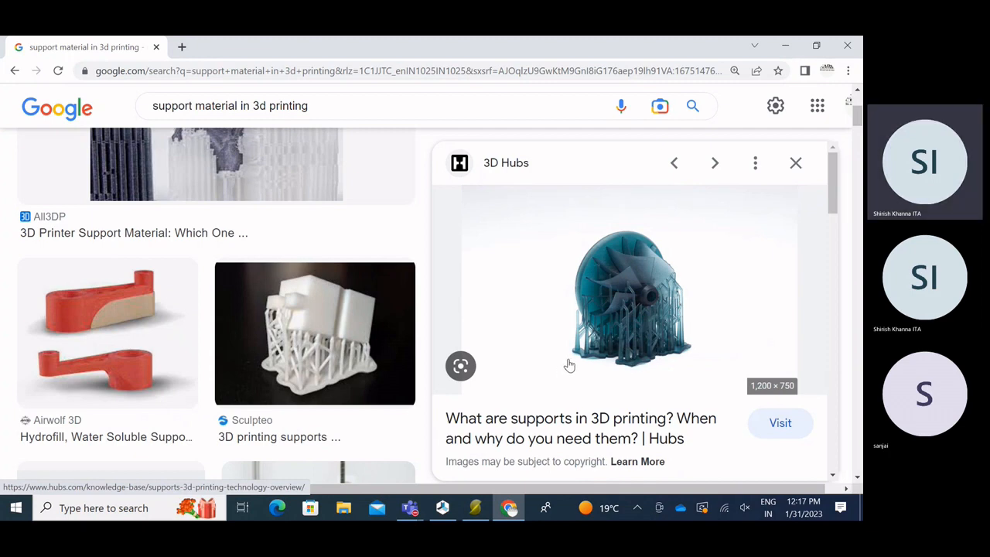
Switch to the Slic3r window and review the print move speeds for perimeters, infill, gaps, bridges and support material.
{"action": "left_click", "coordinate": [784, 47]}
{"action": "left_click", "coordinate": [475, 507]}
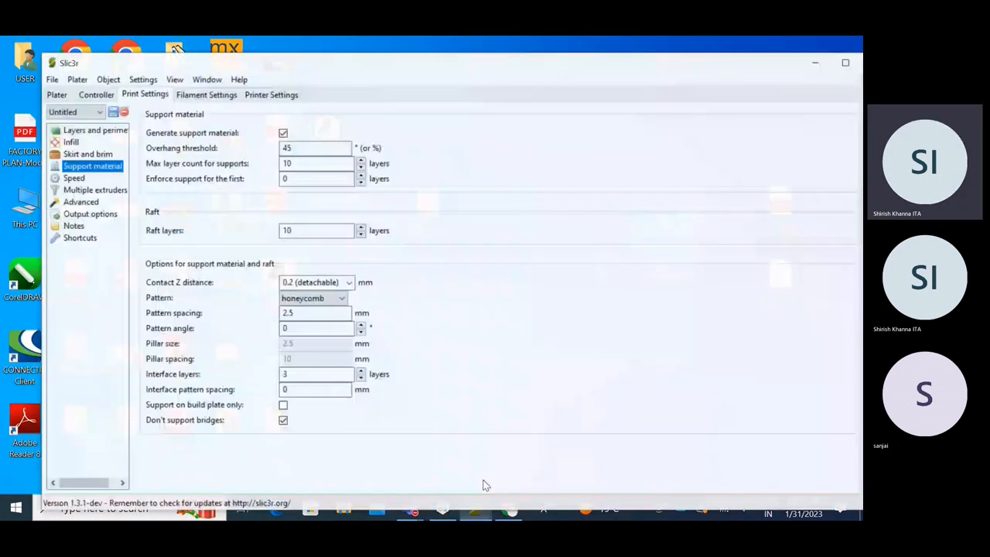
{"action": "left_click", "coordinate": [67, 173]}
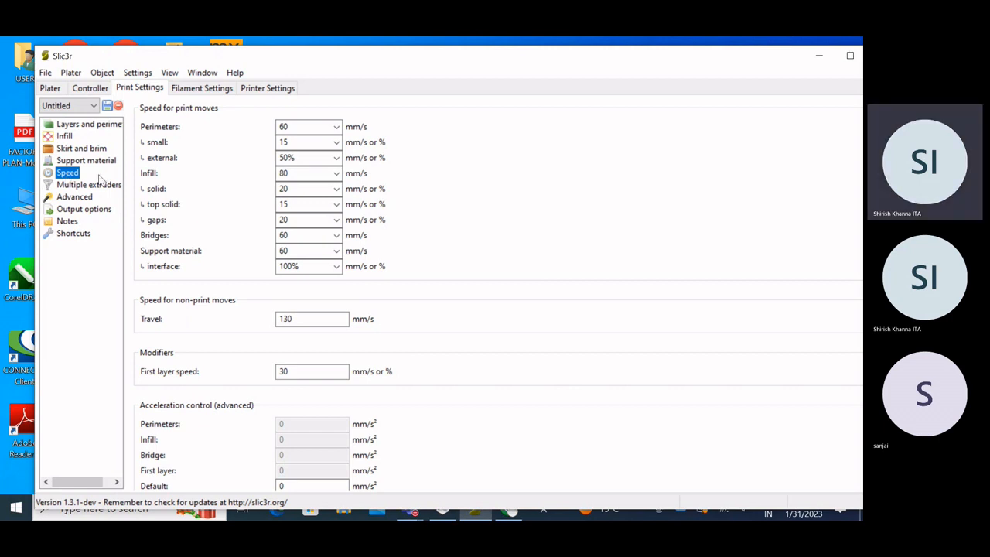
{"action": "left_click", "coordinate": [300, 126]}
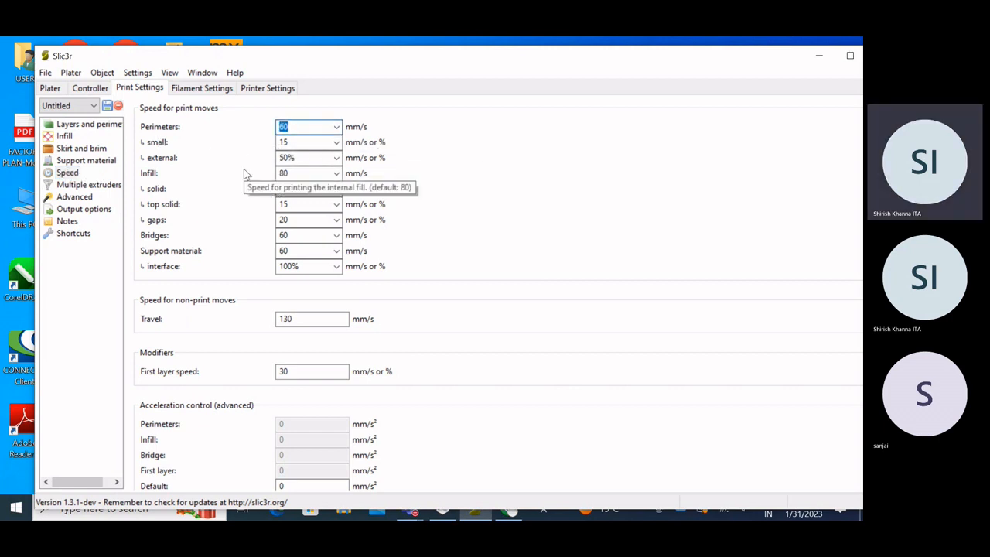
{"action": "left_click", "coordinate": [294, 142]}
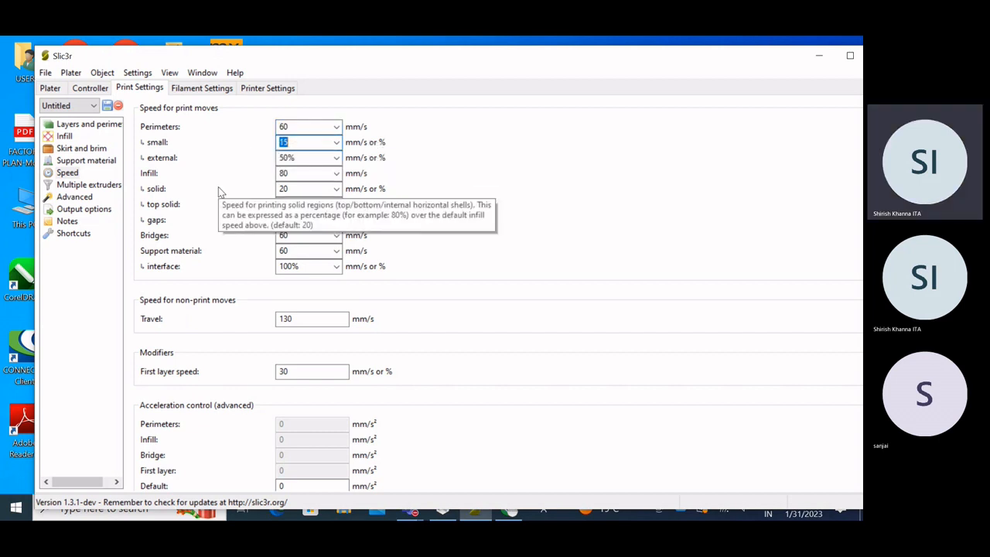
{"action": "left_click", "coordinate": [303, 158]}
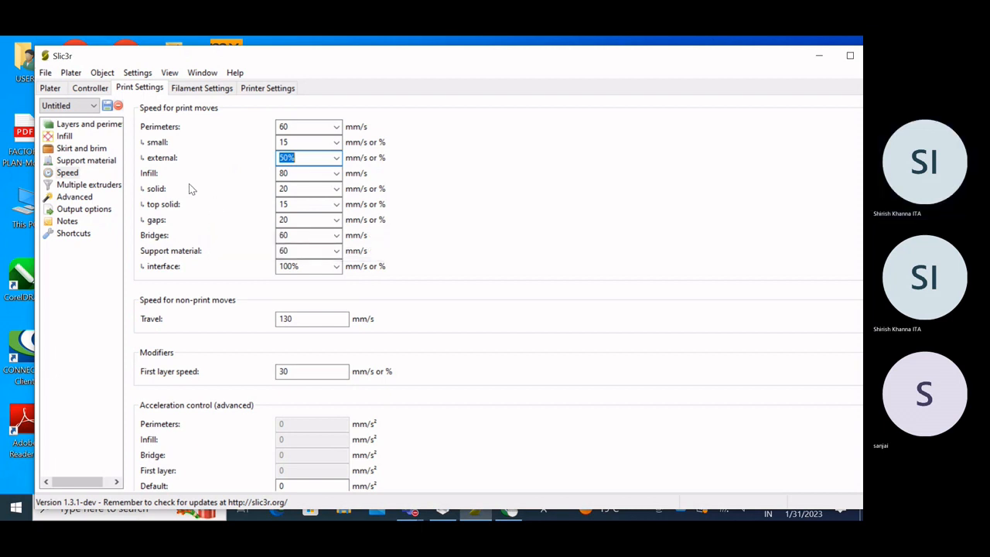
{"action": "left_click", "coordinate": [294, 175]}
{"action": "left_click", "coordinate": [290, 189]}
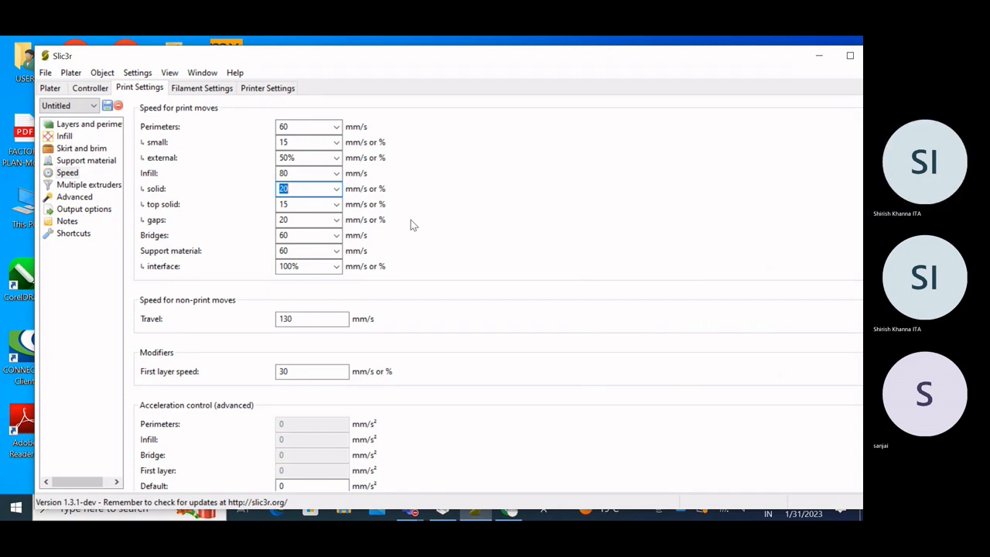
{"action": "key", "text": "Tab"}
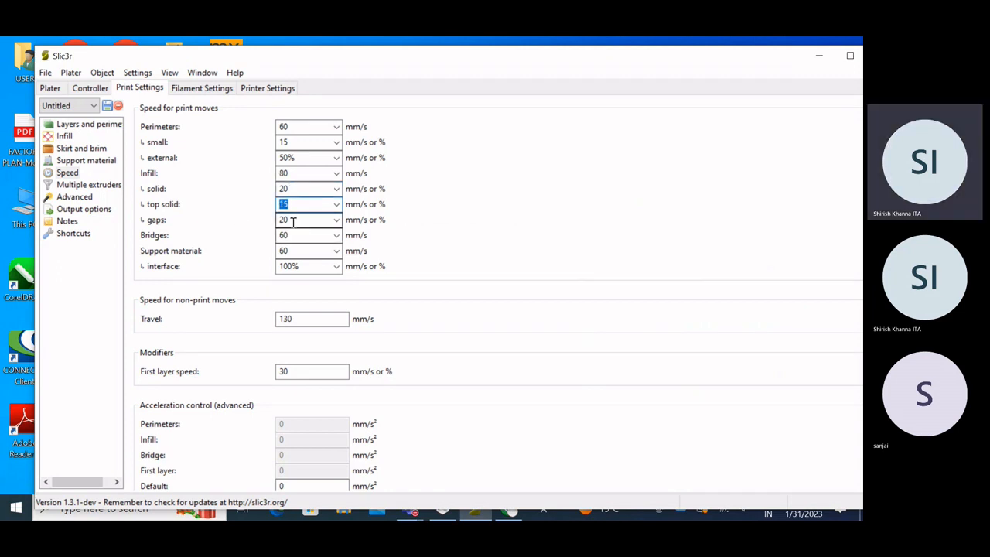
{"action": "key", "text": "Tab"}
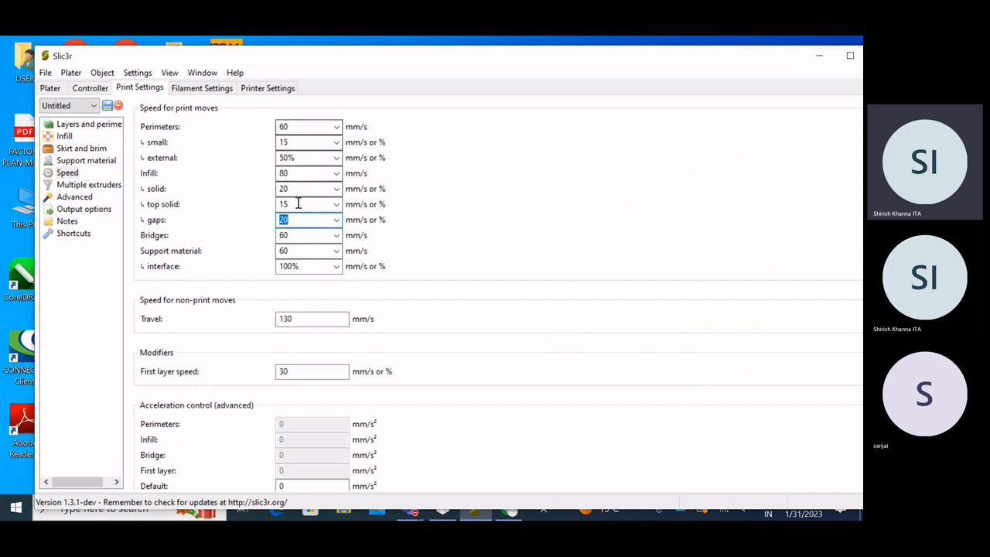
{"action": "scroll", "coordinate": [423, 265], "scroll_direction": "down", "scroll_amount": 1}
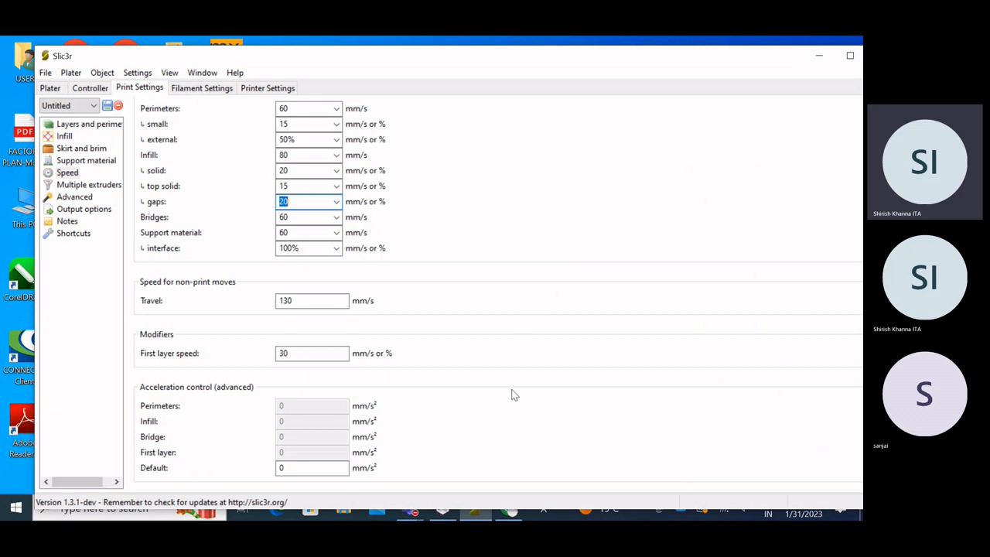
Review the travel speed, first layer speed, acceleration control and autospeed options, comparing them with the perimeter speed.
{"action": "left_click", "coordinate": [309, 300]}
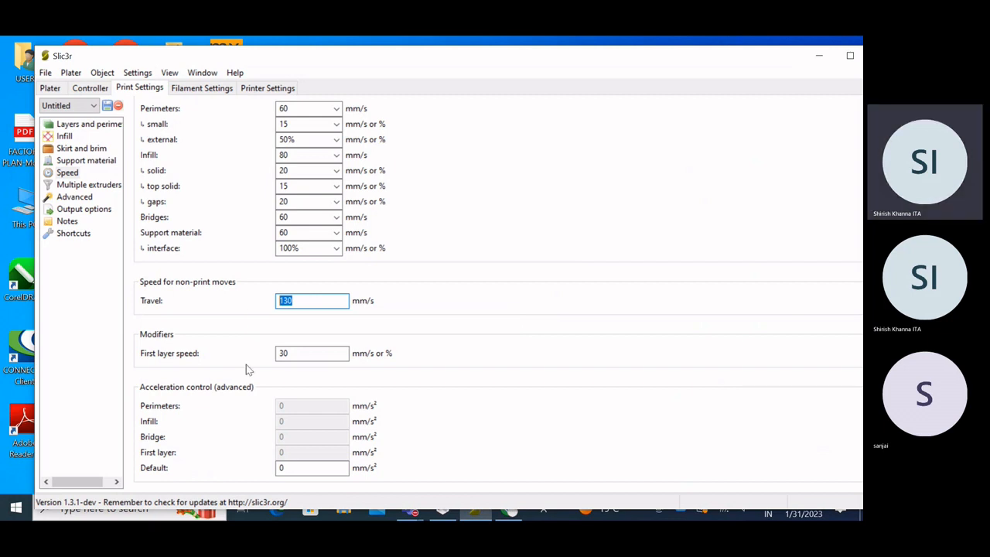
{"action": "scroll", "coordinate": [250, 379], "scroll_direction": "down", "scroll_amount": 1}
{"action": "scroll", "coordinate": [250, 382], "scroll_direction": "down", "scroll_amount": 1}
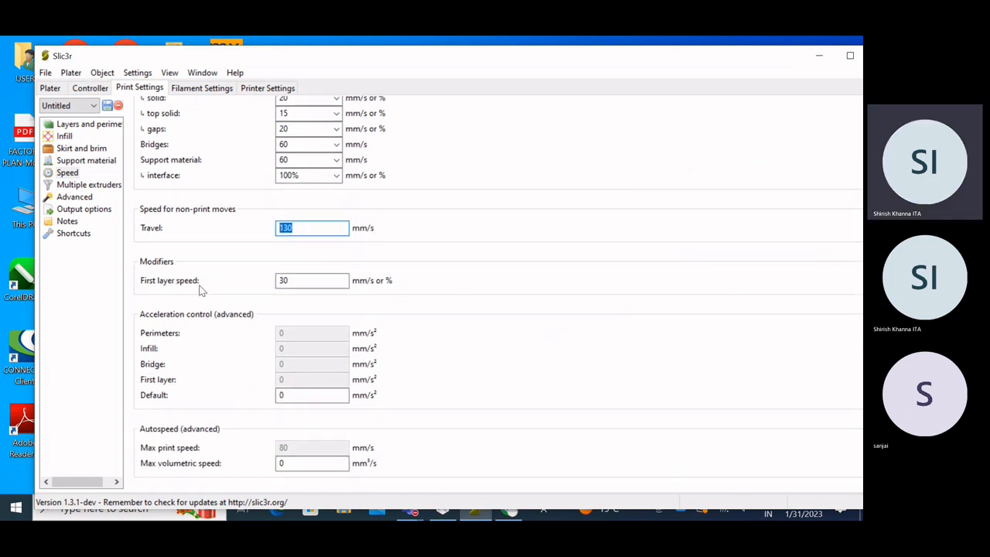
{"action": "scroll", "coordinate": [233, 328], "scroll_direction": "up", "scroll_amount": 1}
{"action": "scroll", "coordinate": [232, 329], "scroll_direction": "up", "scroll_amount": 3}
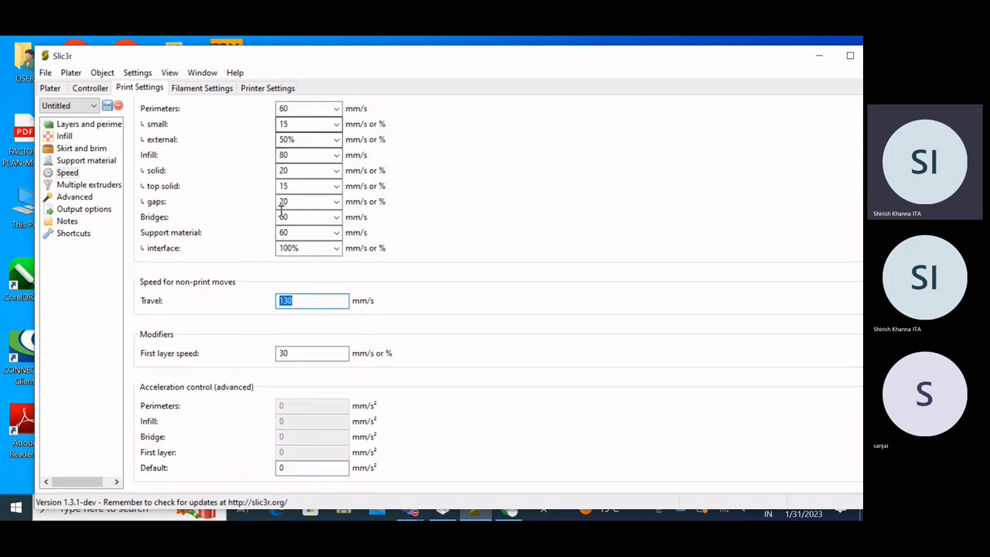
{"action": "scroll", "coordinate": [245, 347], "scroll_direction": "down", "scroll_amount": 1}
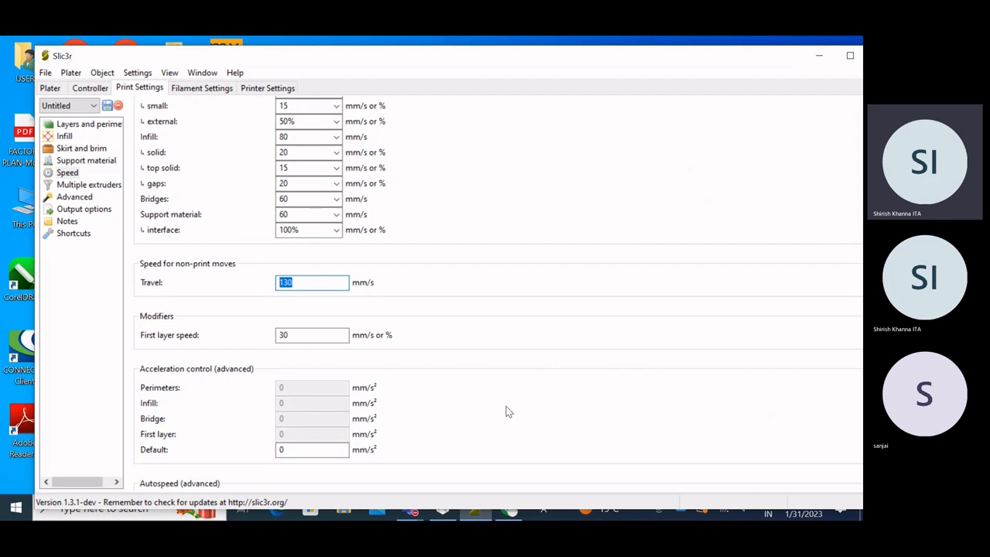
{"action": "left_click", "coordinate": [299, 334]}
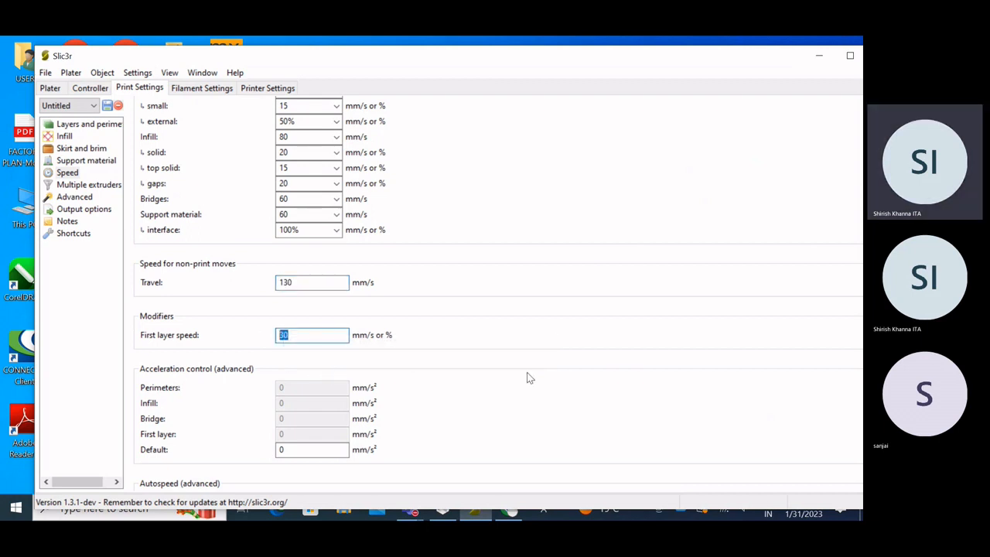
{"action": "scroll", "coordinate": [482, 315], "scroll_direction": "up", "scroll_amount": 1}
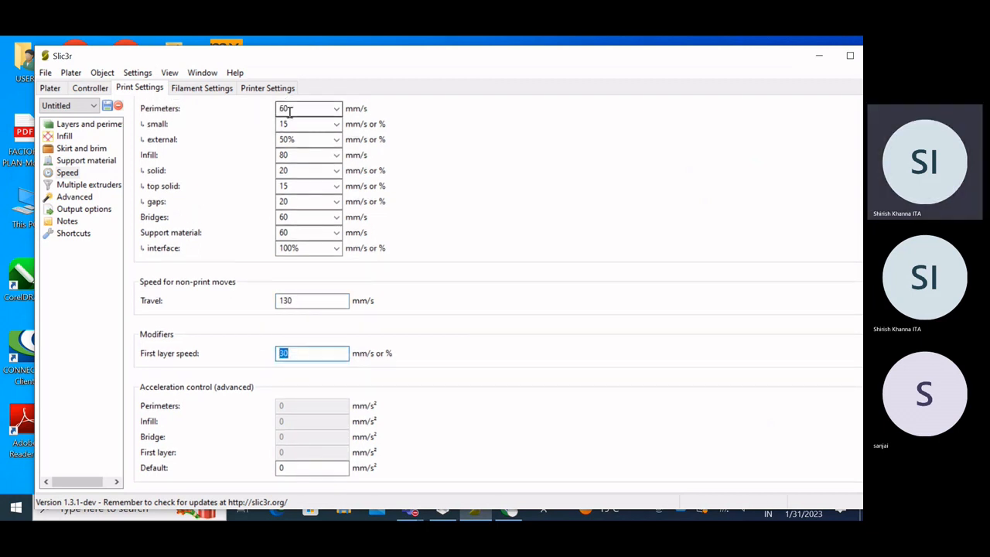
{"action": "left_click_drag", "start_coordinate": [290, 111], "coordinate": [233, 120]}
{"action": "scroll", "coordinate": [501, 329], "scroll_direction": "down", "scroll_amount": 1}
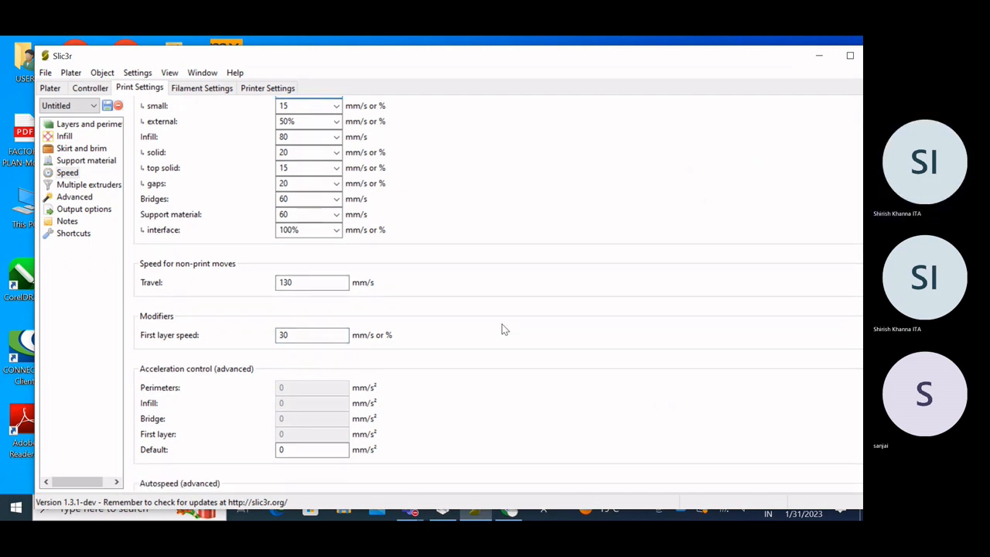
{"action": "scroll", "coordinate": [502, 328], "scroll_direction": "up", "scroll_amount": 2}
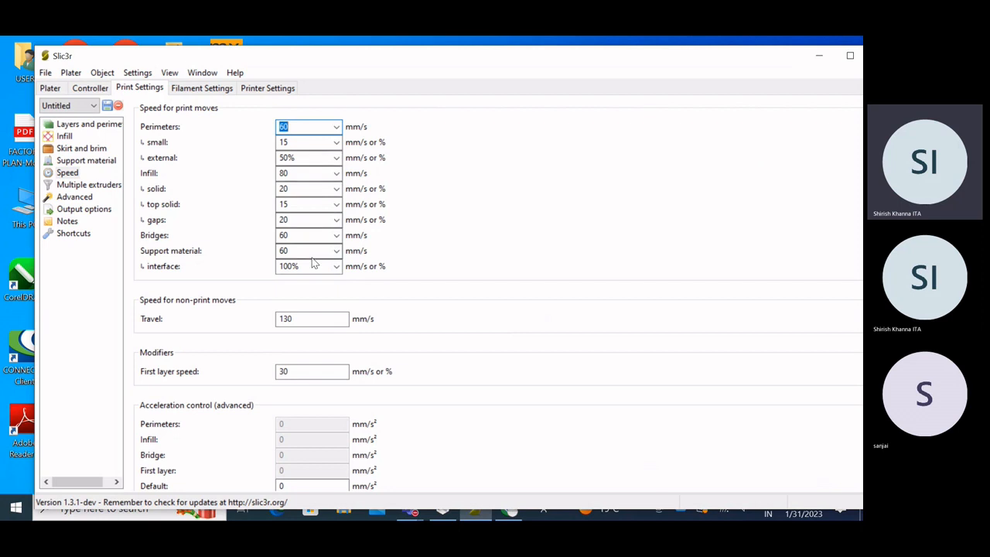
Review the multiple extruders, advanced and output options of the print settings, and close the Slic3r window.
{"action": "left_click", "coordinate": [78, 185]}
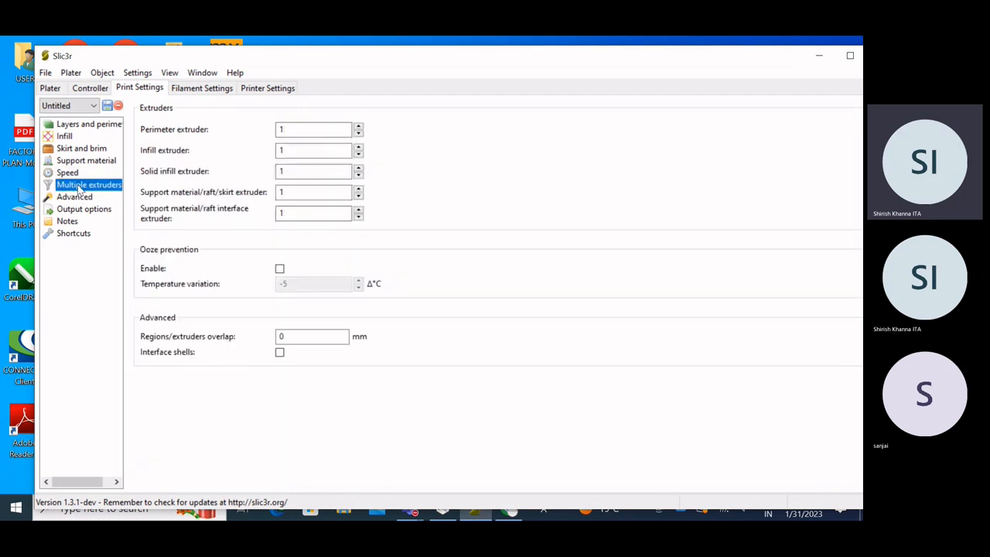
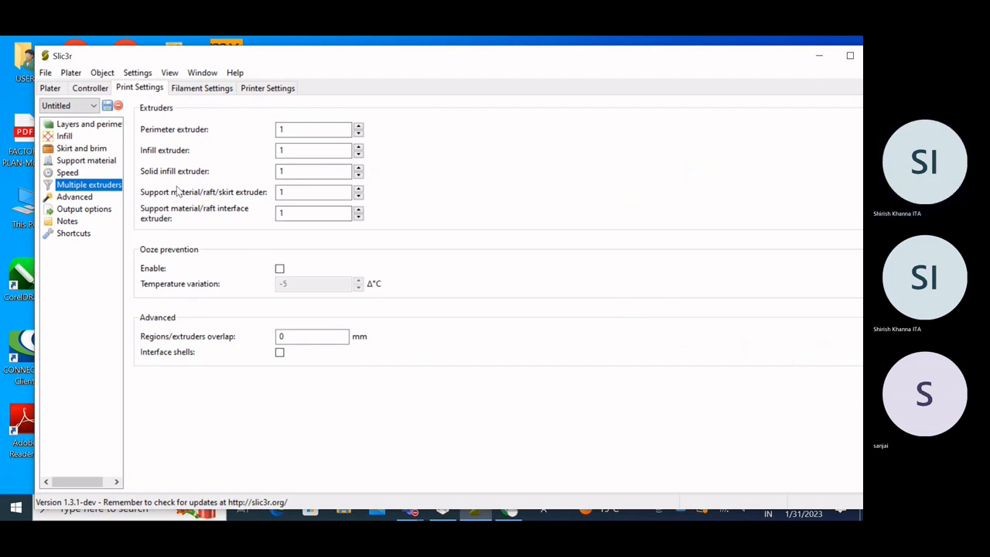
{"action": "left_click", "coordinate": [76, 198]}
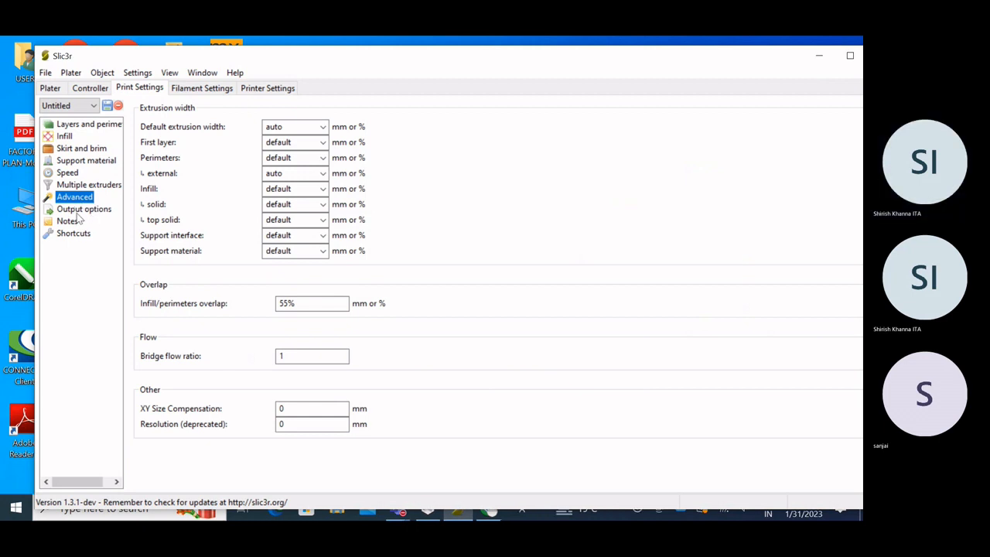
{"action": "left_click", "coordinate": [78, 214]}
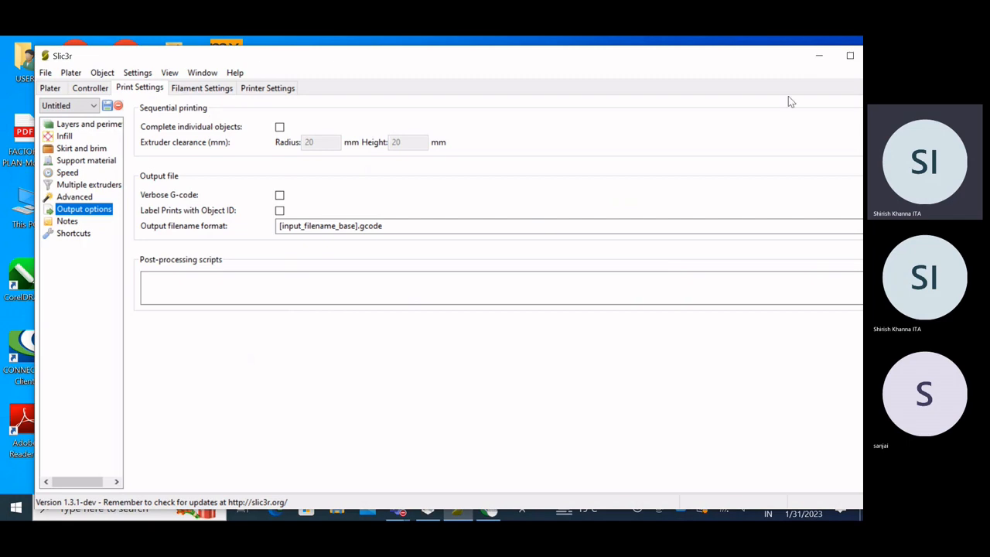
{"action": "left_click_drag", "start_coordinate": [780, 56], "coordinate": [697, 67]}
{"action": "left_click", "coordinate": [798, 68]}
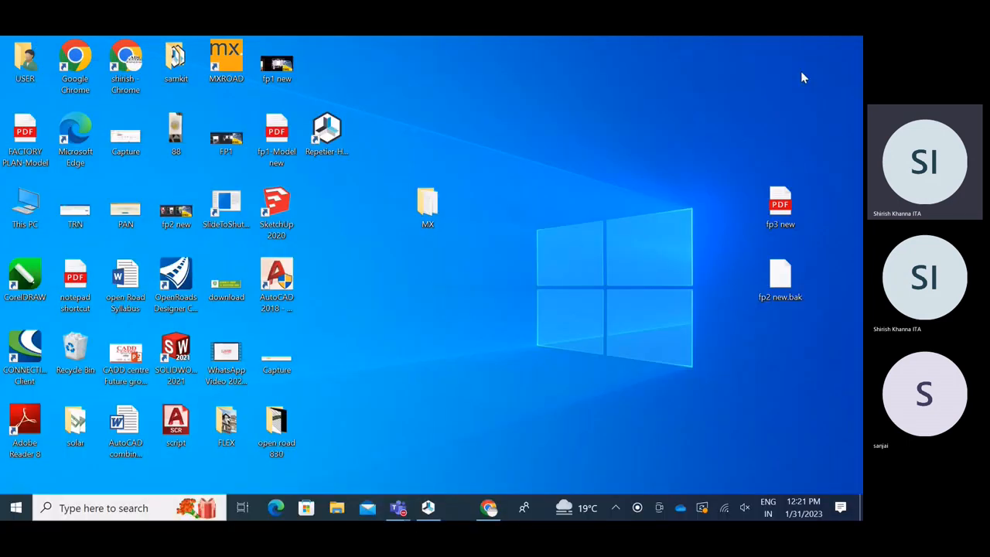
Switch to Repetier-Host and replace the tablet model with the recently used Part1.STL.
{"action": "left_click", "coordinate": [445, 507]}
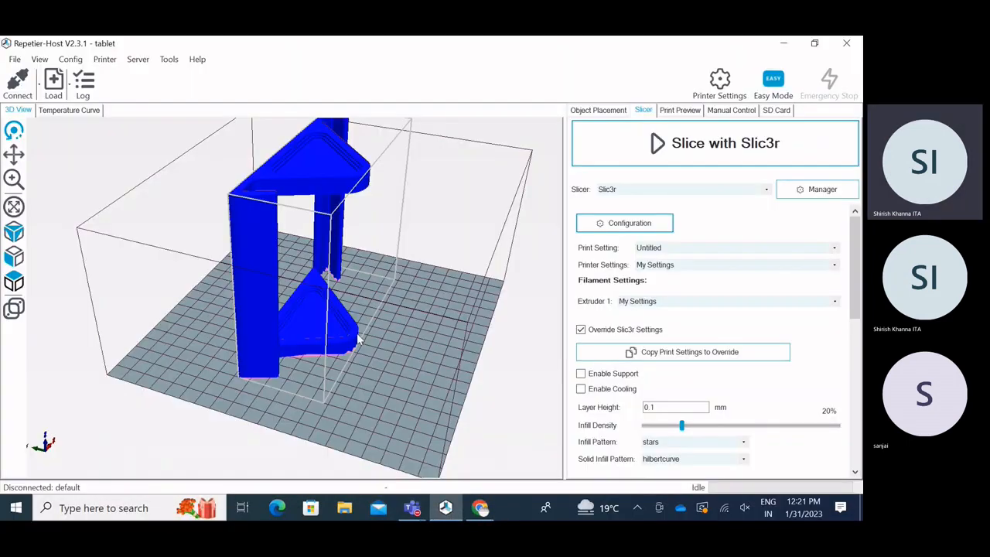
{"action": "scroll", "coordinate": [357, 337], "scroll_direction": "down", "scroll_amount": 2}
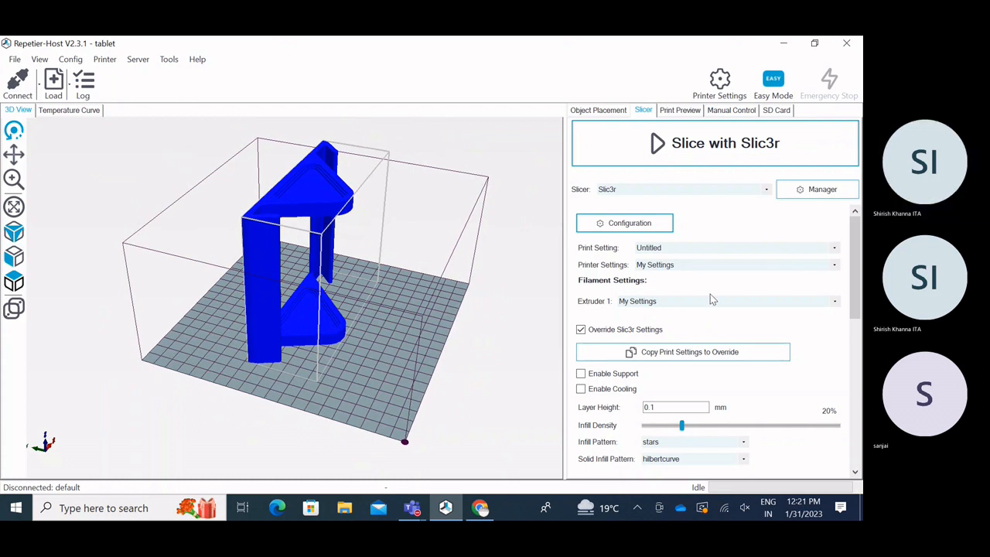
{"action": "left_click", "coordinate": [595, 112]}
{"action": "left_click", "coordinate": [846, 176]}
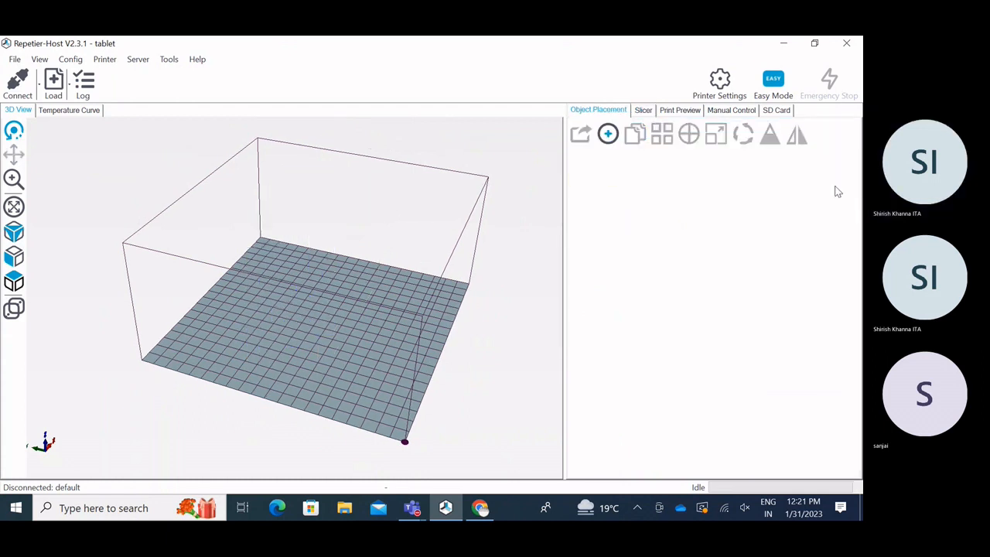
{"action": "left_click", "coordinate": [71, 91]}
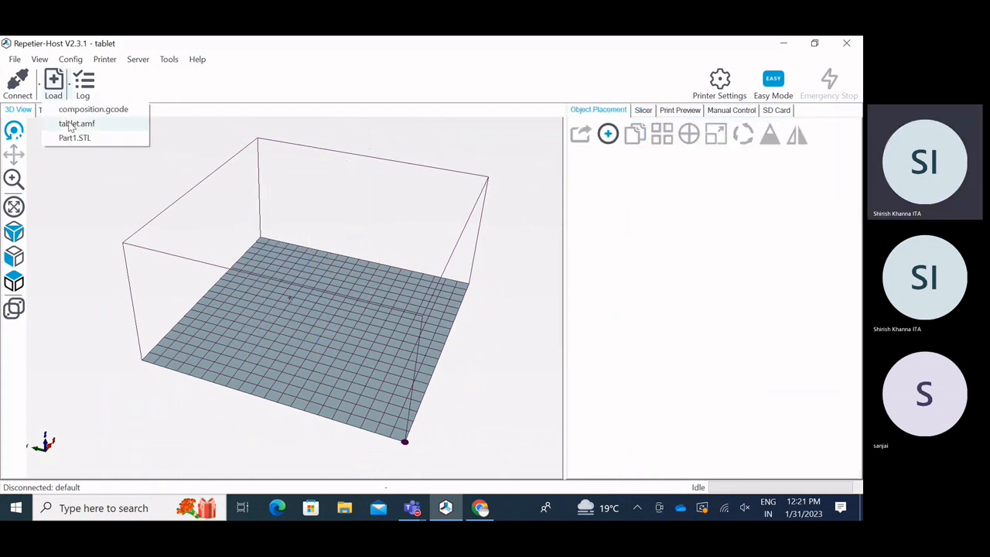
{"action": "left_click", "coordinate": [73, 139]}
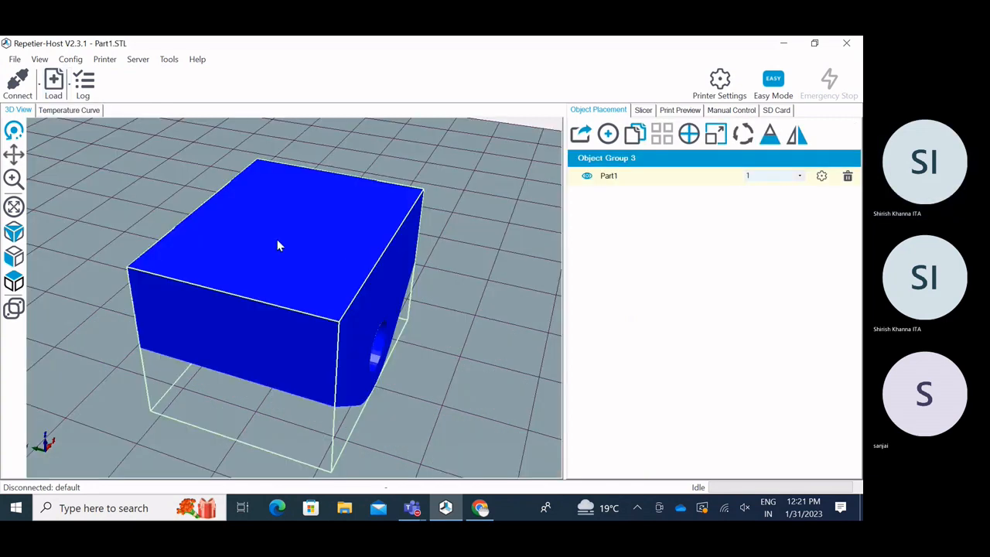
Rotate Part1 by 180° about the Y axis.
{"action": "scroll", "coordinate": [279, 243], "scroll_direction": "down", "scroll_amount": 5}
{"action": "left_click", "coordinate": [742, 135]}
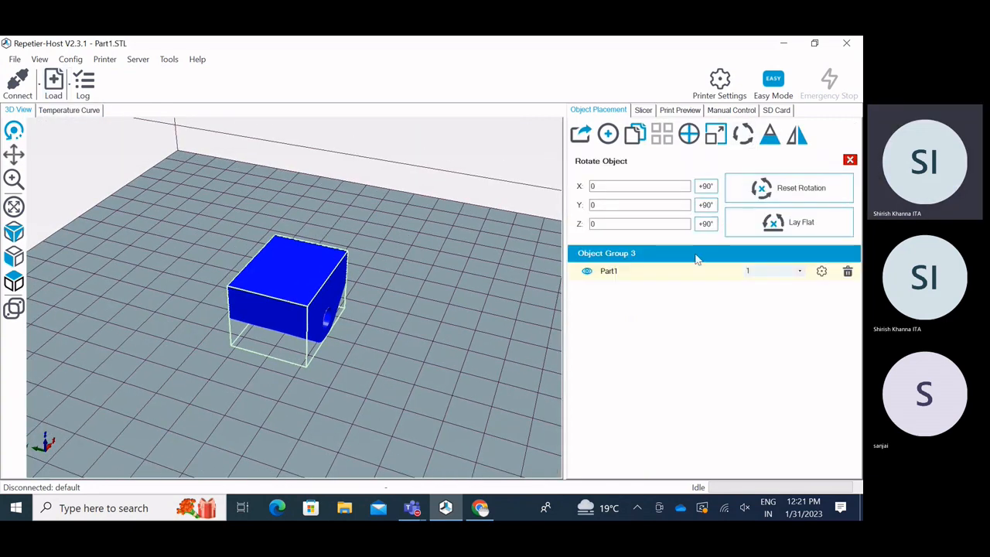
{"action": "left_click", "coordinate": [705, 204]}
{"action": "left_click", "coordinate": [705, 204]}
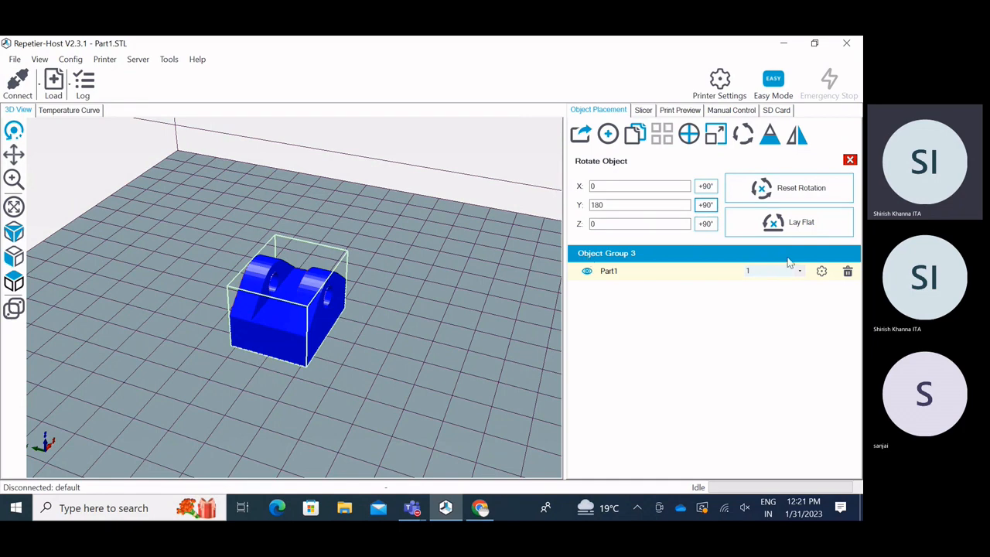
Add four copies of Part1 with automatic positioning after adding objects.
{"action": "left_click", "coordinate": [634, 134]}
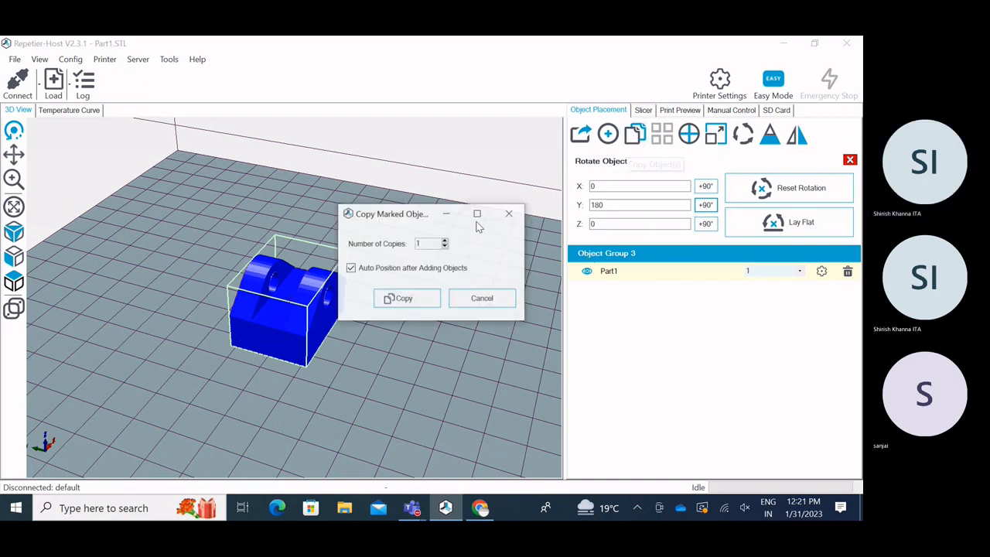
{"action": "left_click", "coordinate": [444, 242]}
{"action": "left_click", "coordinate": [445, 241]}
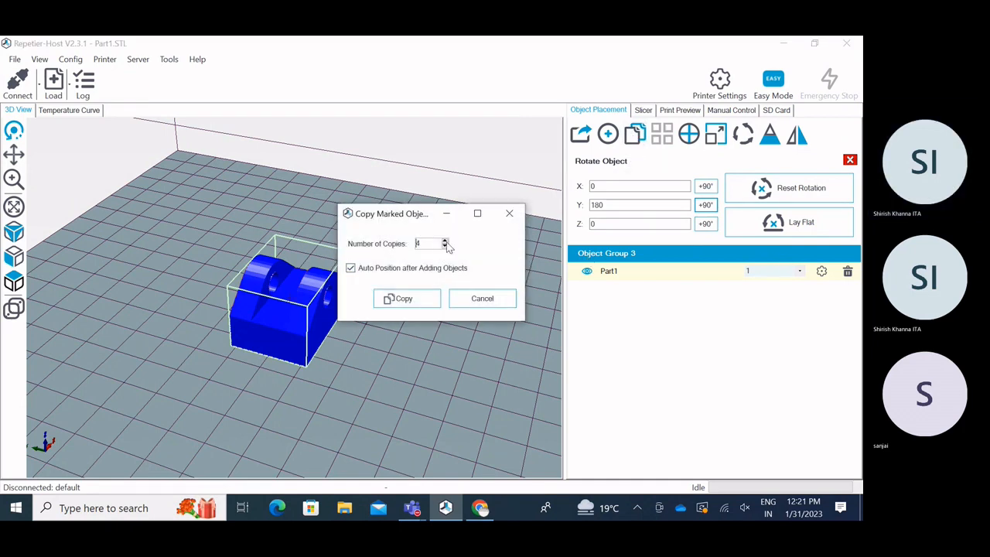
{"action": "left_click", "coordinate": [402, 298]}
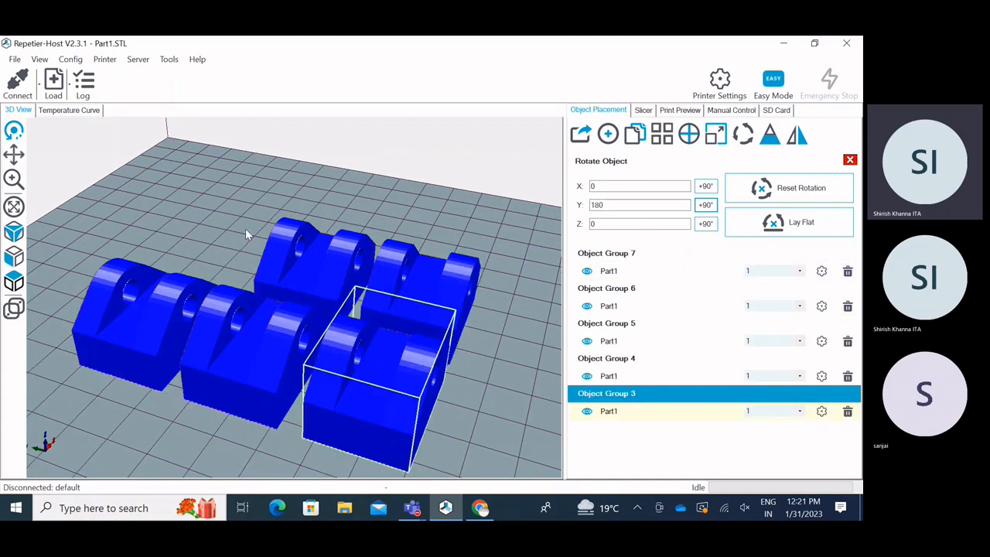
Slice the Part1 original and its four copies with Slic3r.
{"action": "left_click_drag", "start_coordinate": [245, 228], "coordinate": [345, 306]}
{"action": "left_click", "coordinate": [642, 111]}
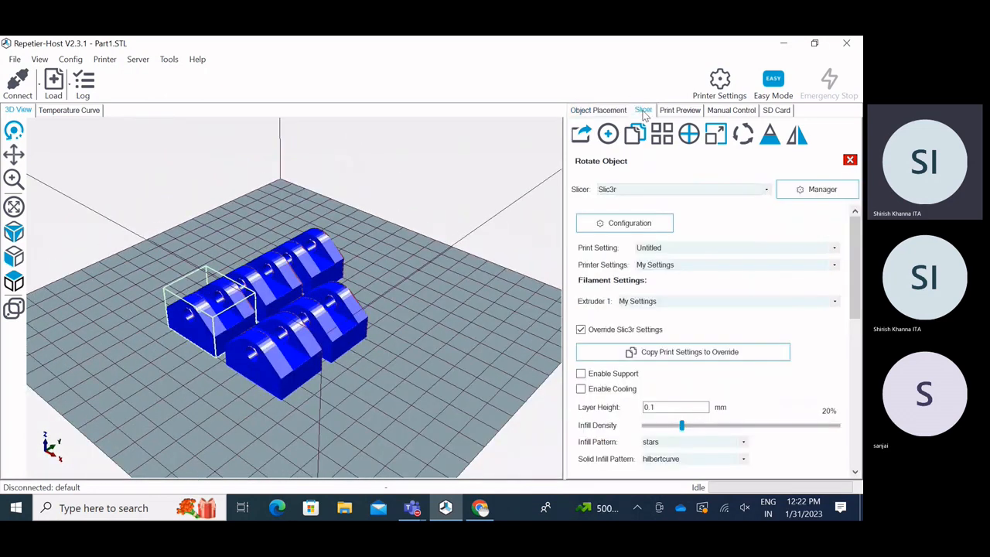
{"action": "left_click", "coordinate": [634, 143]}
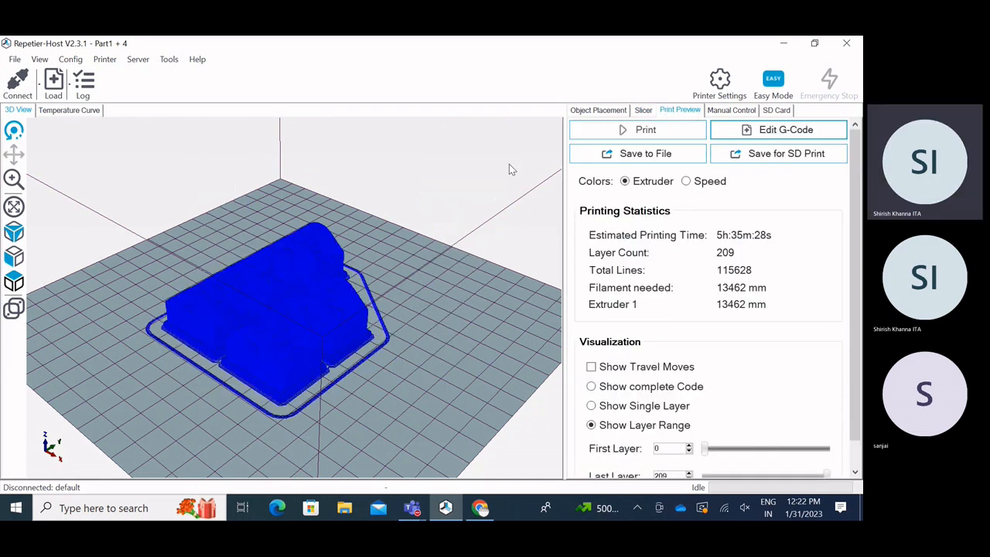
Limit the print preview to layers 0 to 15, show travel moves, and examine the nozzle paths between the parts.
{"action": "mouse_move", "coordinate": [377, 343]}
{"action": "left_mouse_down"}
{"action": "mouse_move", "coordinate": [442, 281]}
{"action": "mouse_move", "coordinate": [370, 328]}
{"action": "left_mouse_up"}
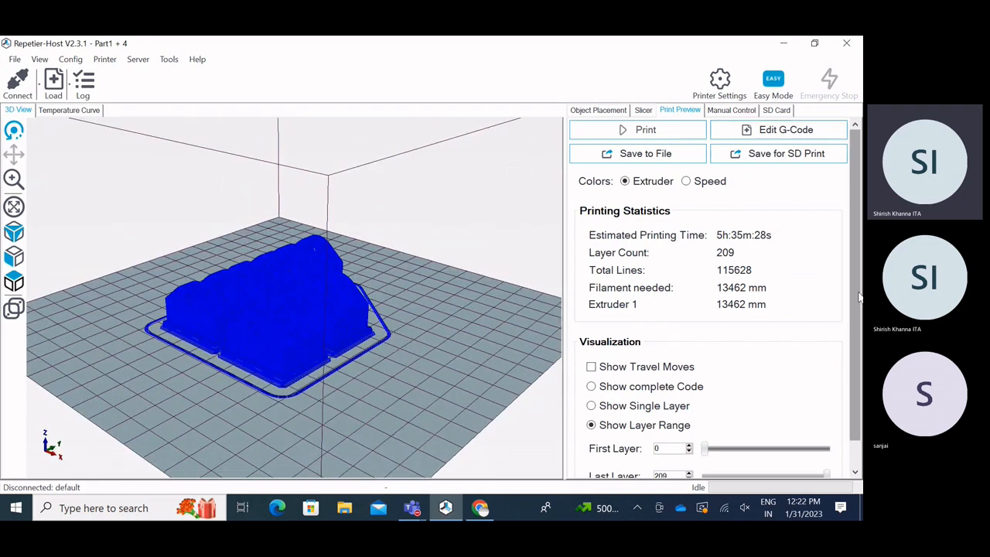
{"action": "scroll", "coordinate": [855, 279], "scroll_direction": "down", "scroll_amount": 1}
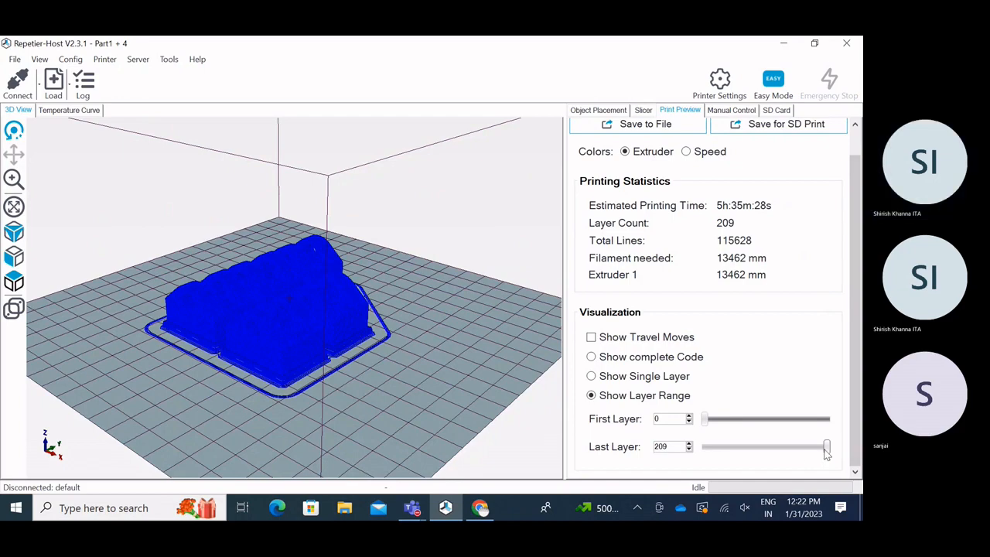
{"action": "left_click_drag", "start_coordinate": [826, 448], "coordinate": [712, 453]}
{"action": "left_click_drag", "start_coordinate": [375, 380], "coordinate": [332, 418]}
{"action": "left_click", "coordinate": [612, 340]}
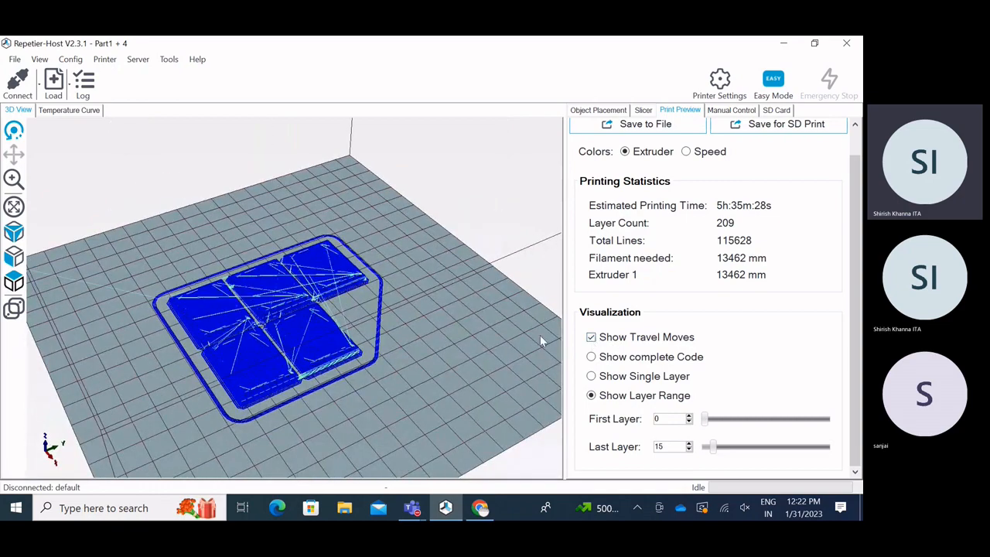
{"action": "left_click_drag", "start_coordinate": [393, 349], "coordinate": [371, 388]}
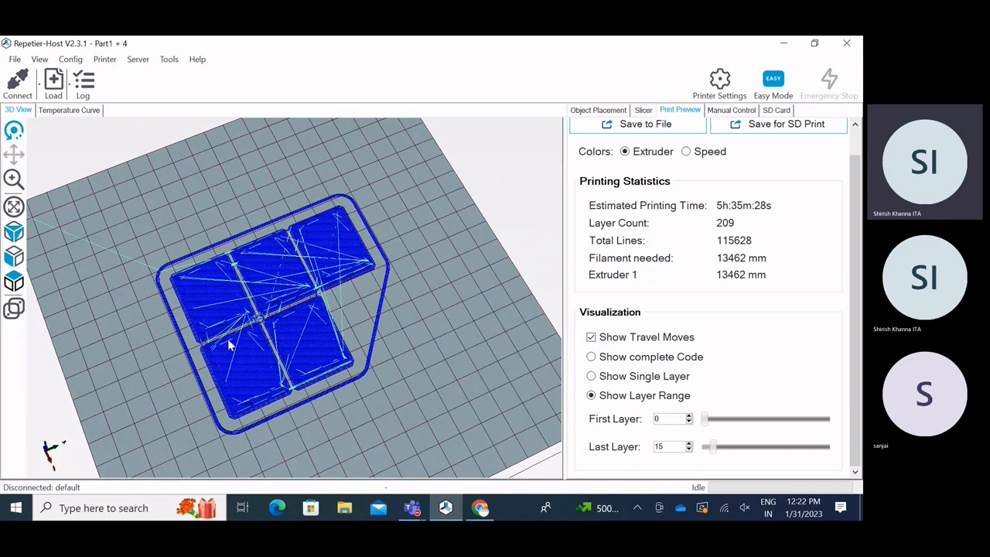
{"action": "left_click_drag", "start_coordinate": [369, 389], "coordinate": [354, 319]}
{"action": "left_click_drag", "start_coordinate": [229, 347], "coordinate": [242, 381]}
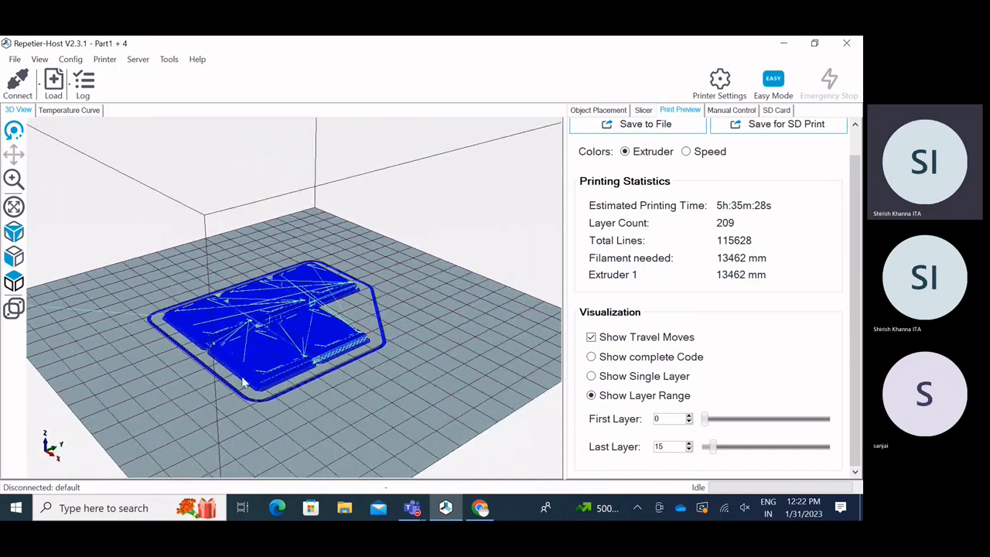
{"action": "left_click_drag", "start_coordinate": [402, 375], "coordinate": [393, 367]}
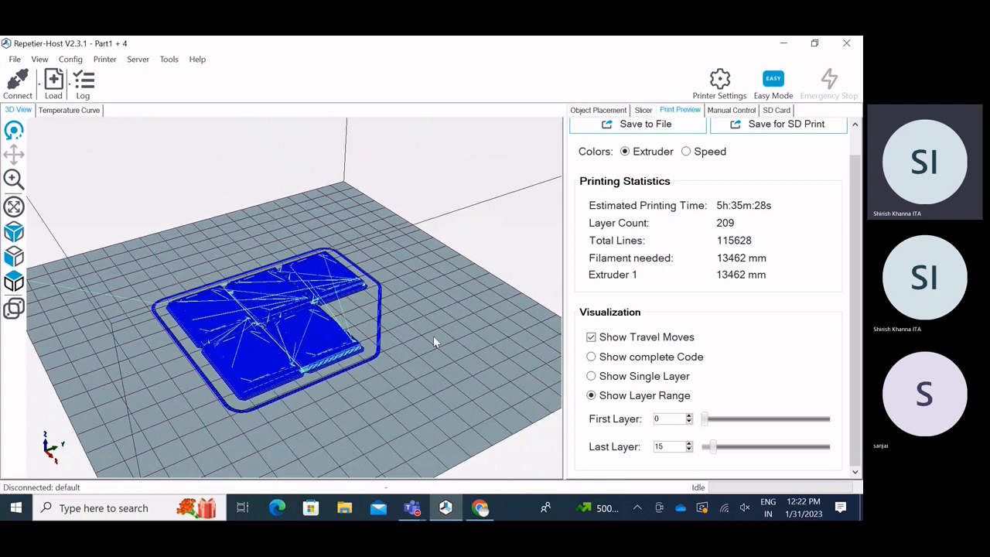
Enable Complete individual objects in Slic3r's print output options and save the change to the Untitled preset.
{"action": "scroll", "coordinate": [857, 271], "scroll_direction": "up", "scroll_amount": 1}
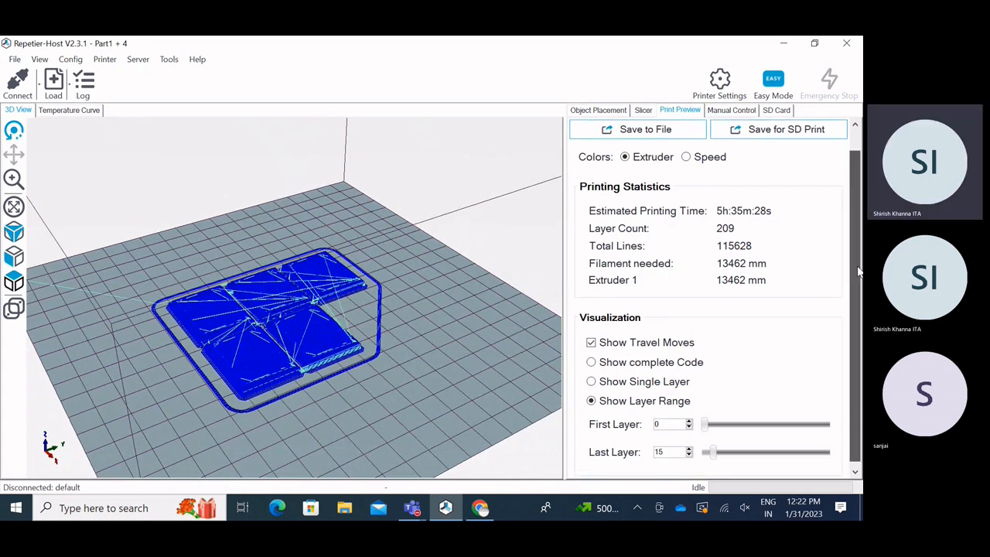
{"action": "scroll", "coordinate": [857, 270], "scroll_direction": "up", "scroll_amount": 2}
{"action": "left_click", "coordinate": [643, 111]}
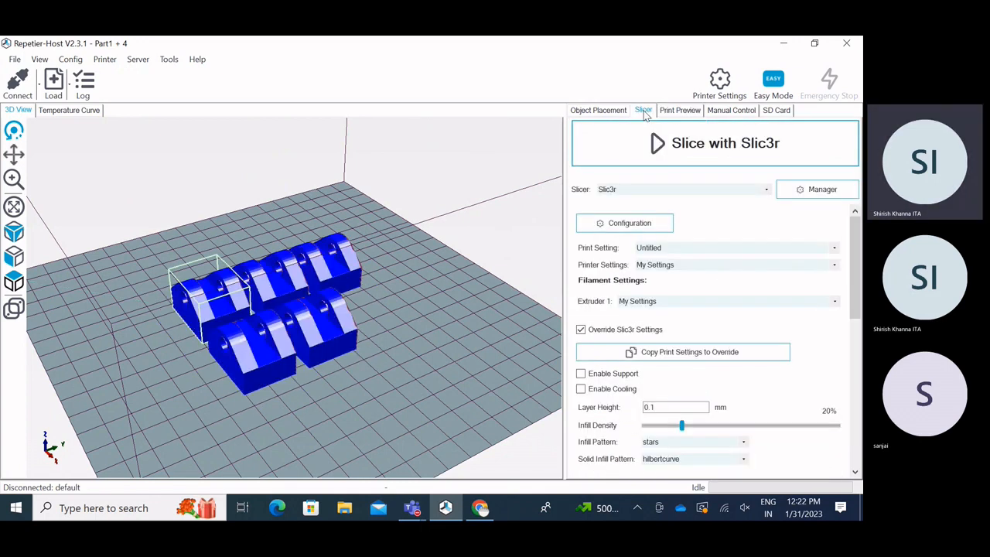
{"action": "left_click", "coordinate": [623, 230]}
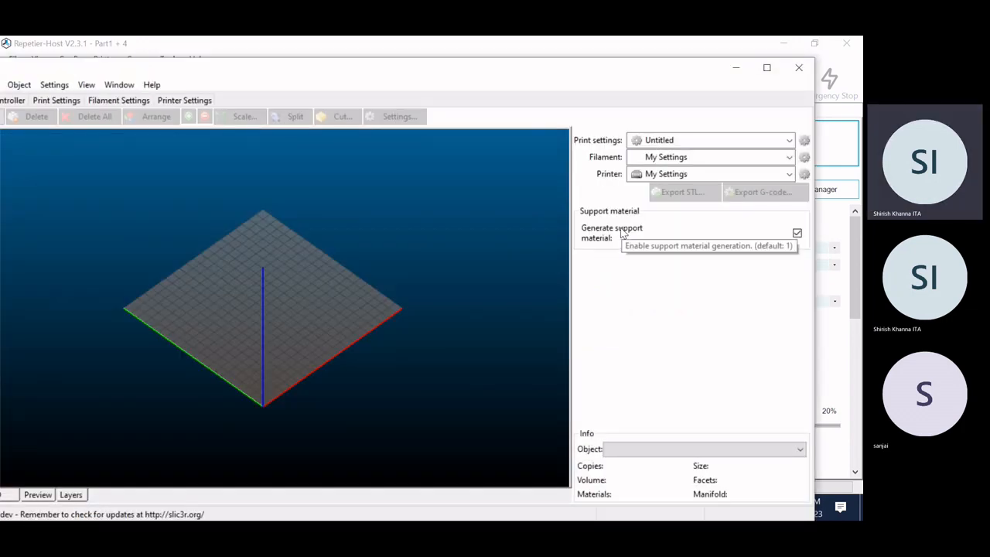
{"action": "left_click", "coordinate": [54, 100]}
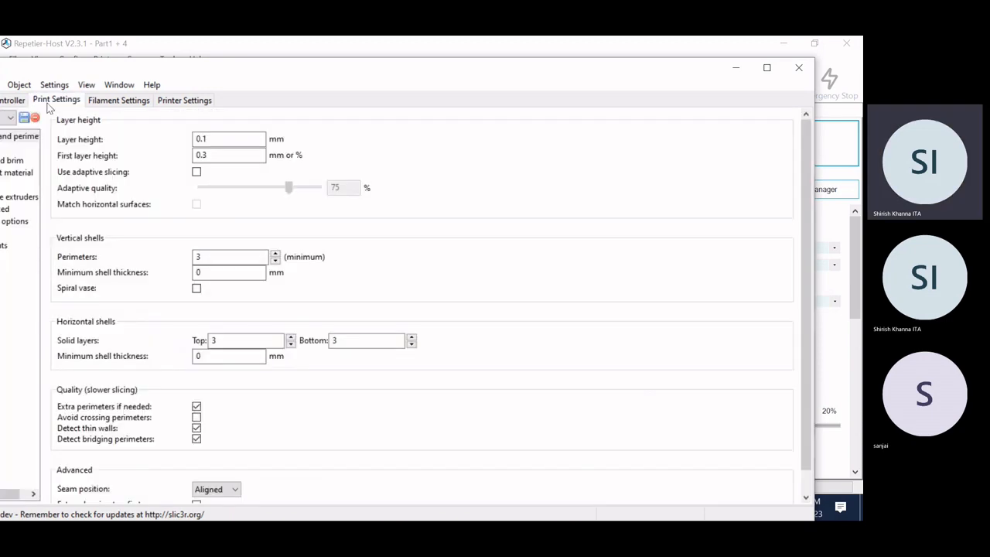
{"action": "left_click", "coordinate": [128, 213]}
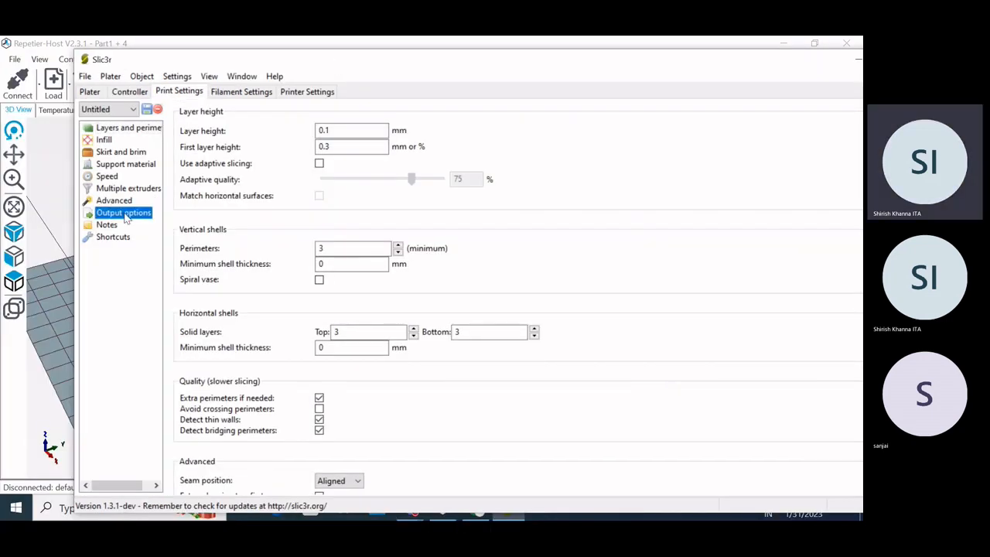
{"action": "left_click", "coordinate": [317, 131]}
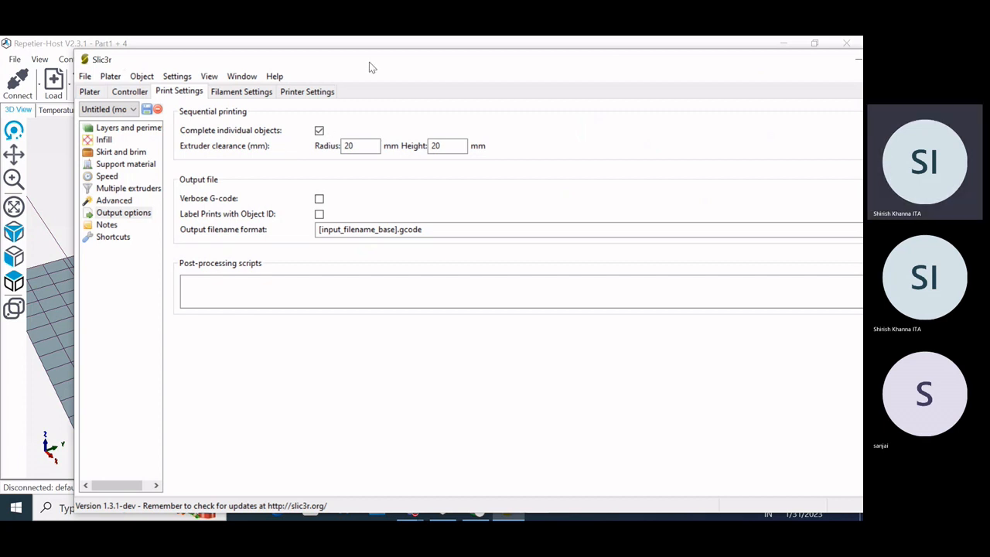
{"action": "left_click_drag", "start_coordinate": [447, 58], "coordinate": [336, 62]}
{"action": "left_click", "coordinate": [810, 63]}
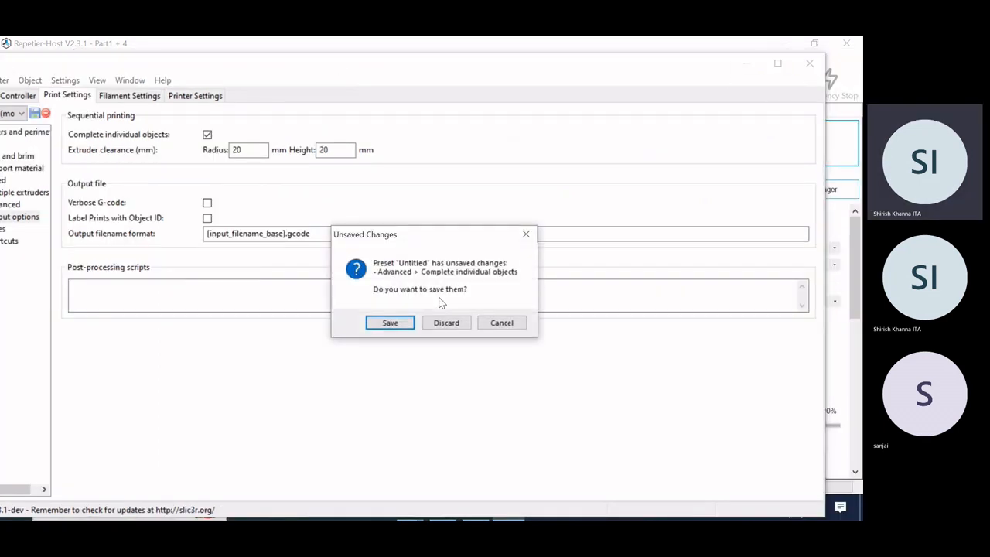
{"action": "left_click", "coordinate": [391, 324]}
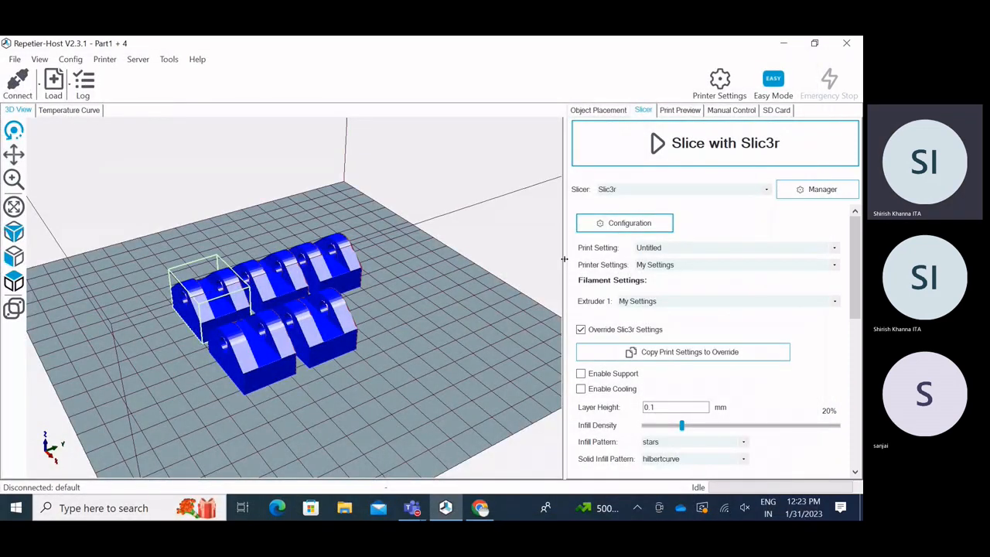
Try twice to slice the five parts with sequential printing enabled, closing each slicing report.
{"action": "left_click", "coordinate": [683, 151]}
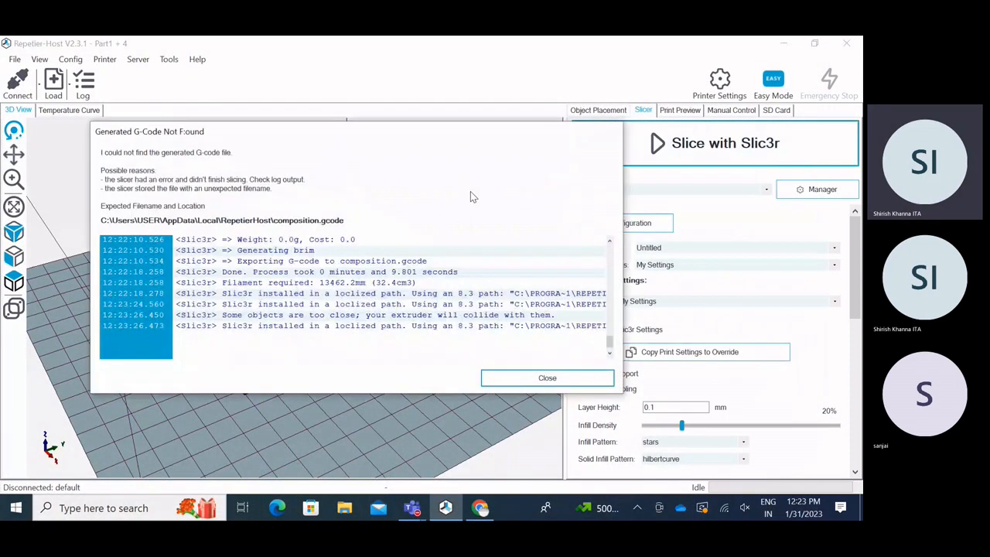
{"action": "left_click", "coordinate": [560, 379]}
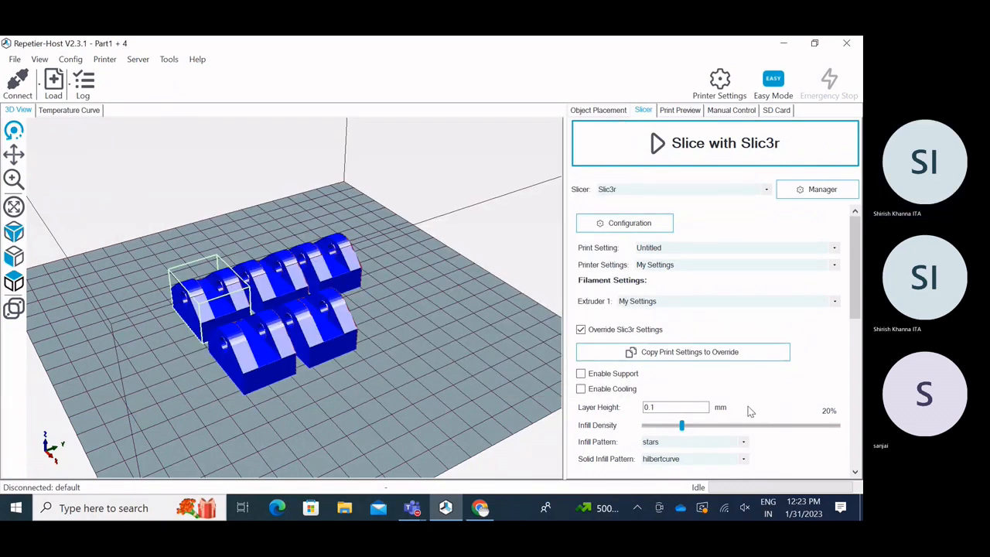
{"action": "left_click_drag", "start_coordinate": [852, 291], "coordinate": [842, 255]}
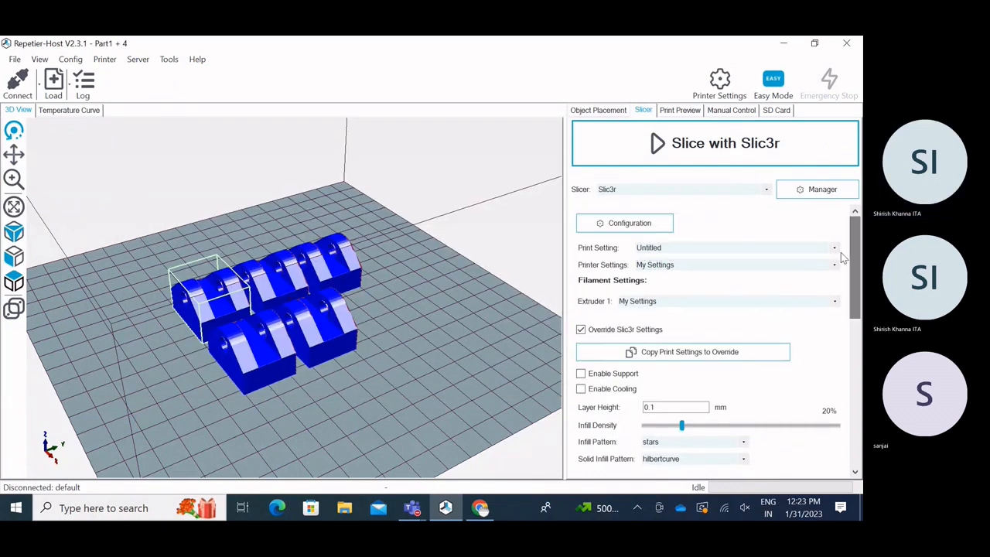
{"action": "left_click", "coordinate": [663, 147]}
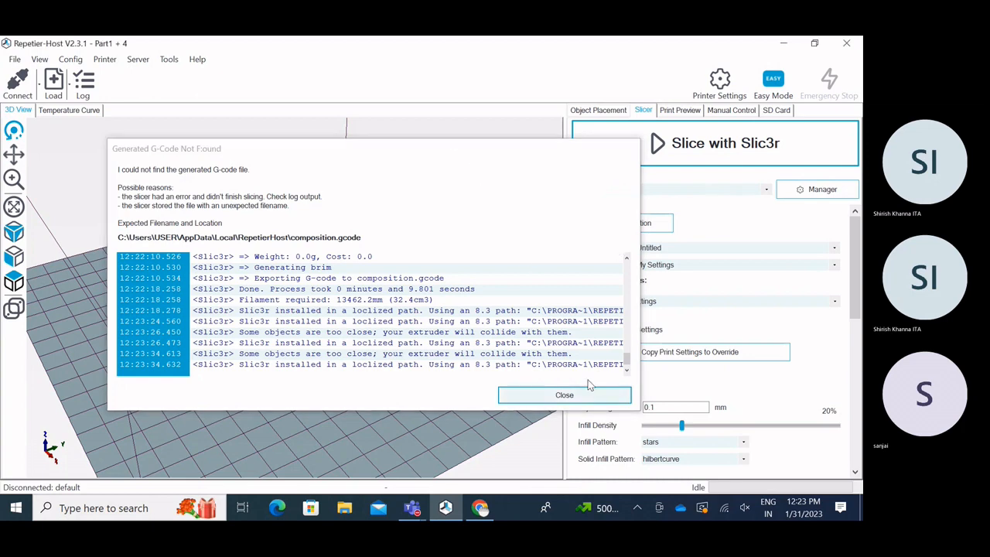
{"action": "left_click", "coordinate": [567, 395]}
Examine the spacing between the five parts on the print bed from several angles.
{"action": "left_click_drag", "start_coordinate": [378, 317], "coordinate": [445, 309]}
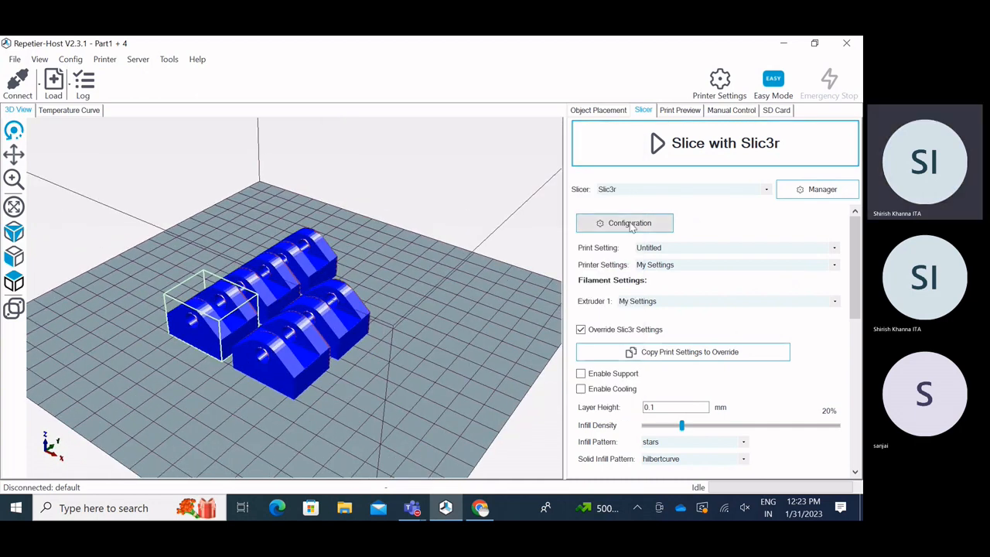
{"action": "left_click", "coordinate": [628, 224]}
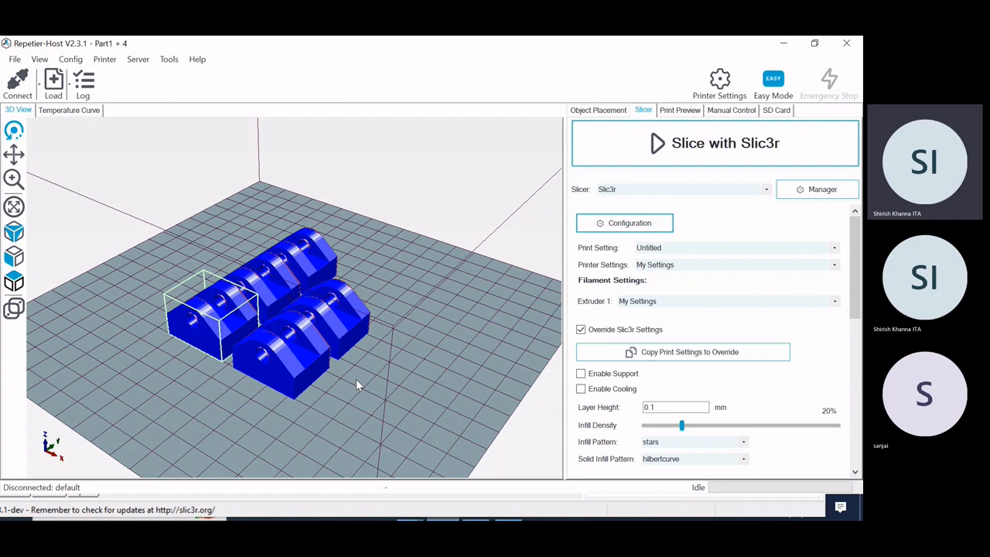
{"action": "left_click_drag", "start_coordinate": [350, 379], "coordinate": [234, 399]}
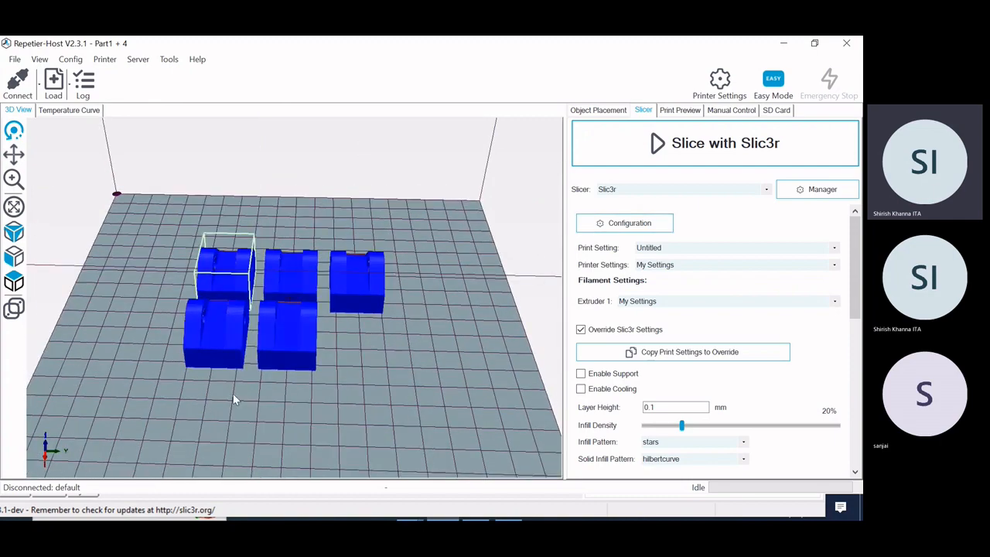
{"action": "left_click_drag", "start_coordinate": [236, 266], "coordinate": [265, 386]}
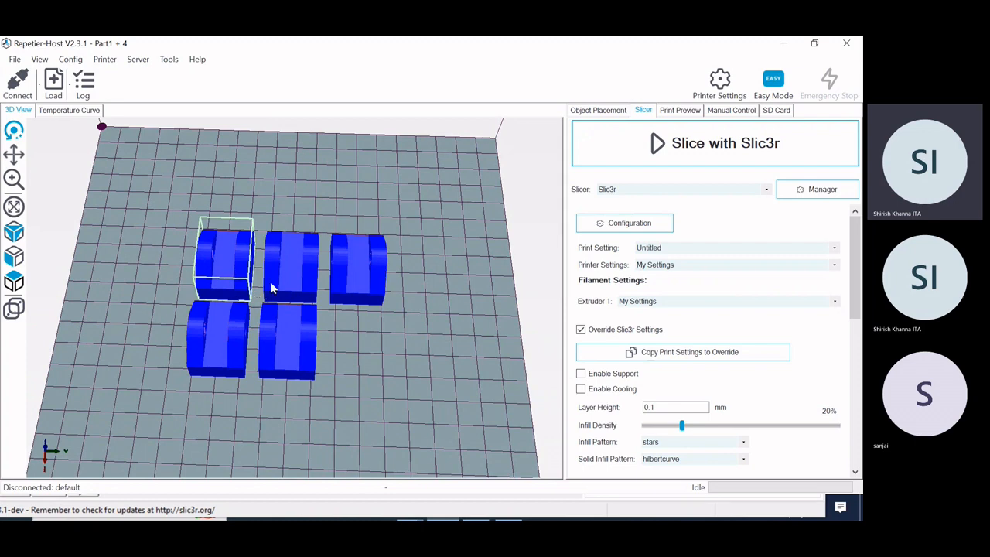
{"action": "left_click_drag", "start_coordinate": [270, 281], "coordinate": [227, 276]}
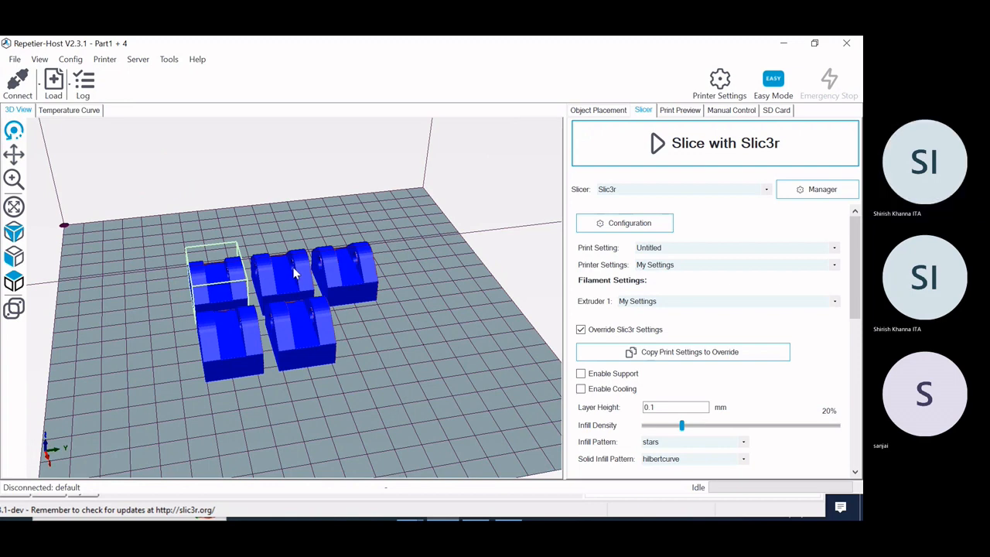
{"action": "left_click_drag", "start_coordinate": [294, 267], "coordinate": [323, 278]}
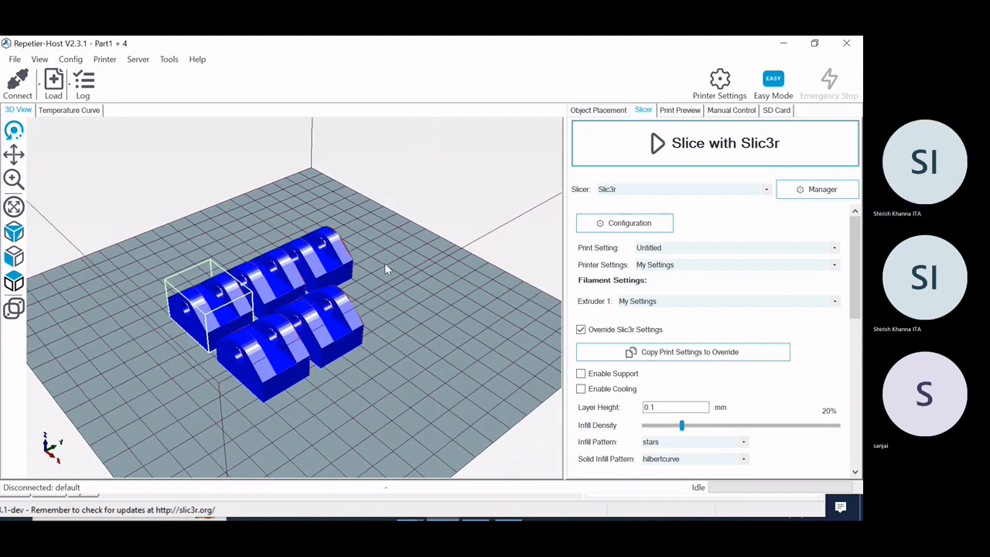
Reopen Slic3r's print output options and review the extruder clearance radius and height for sequential printing.
{"action": "left_click", "coordinate": [657, 224]}
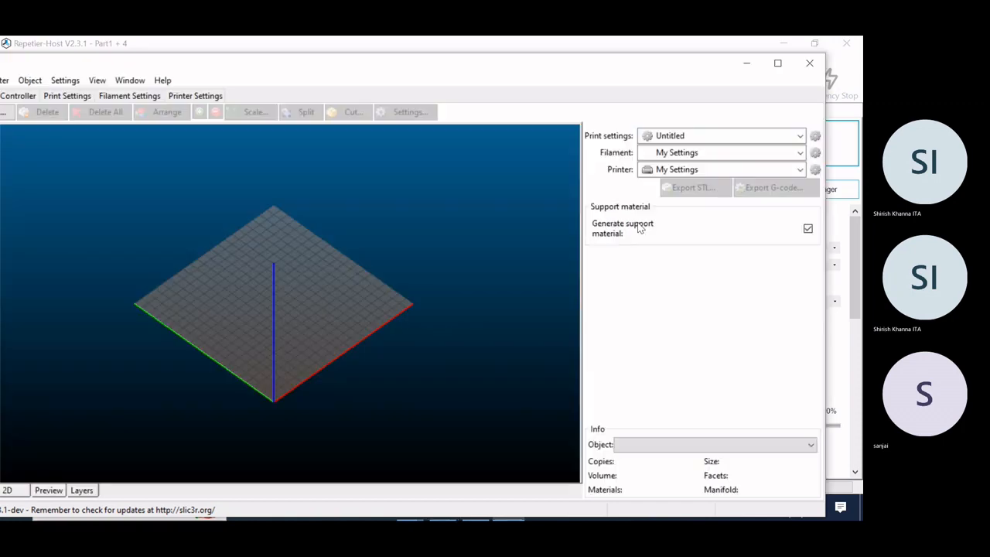
{"action": "left_click", "coordinate": [68, 96]}
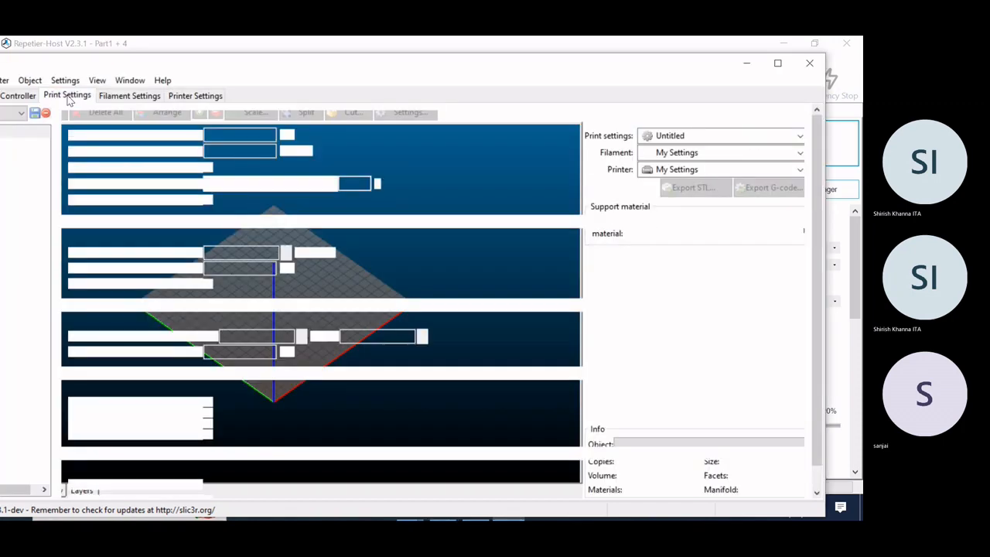
{"action": "left_click_drag", "start_coordinate": [184, 66], "coordinate": [314, 59]}
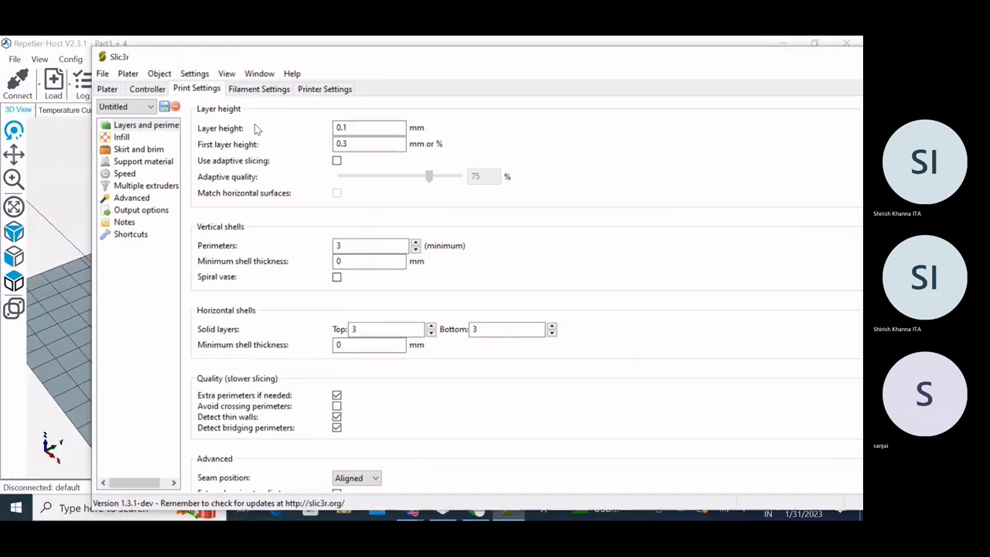
{"action": "left_click", "coordinate": [141, 210]}
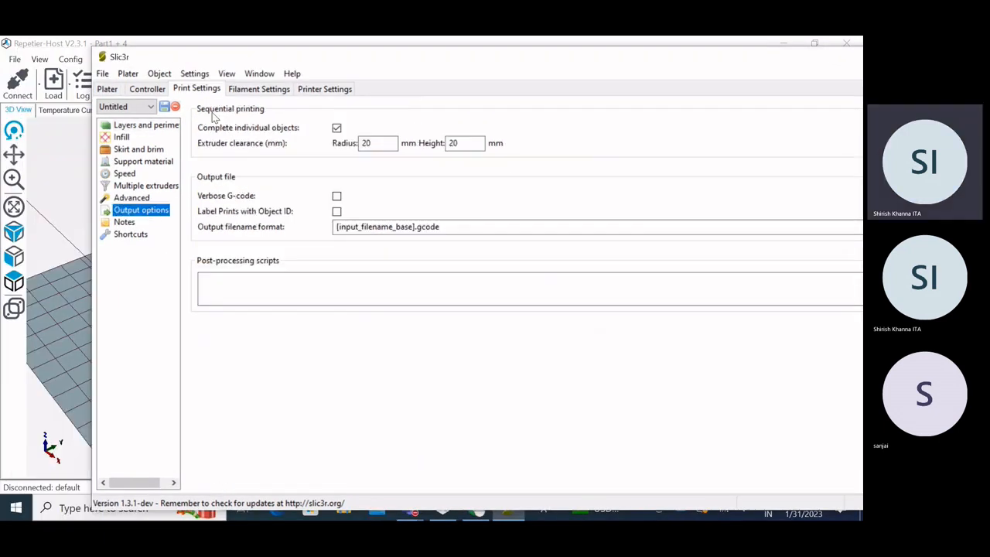
{"action": "double_click", "coordinate": [380, 145]}
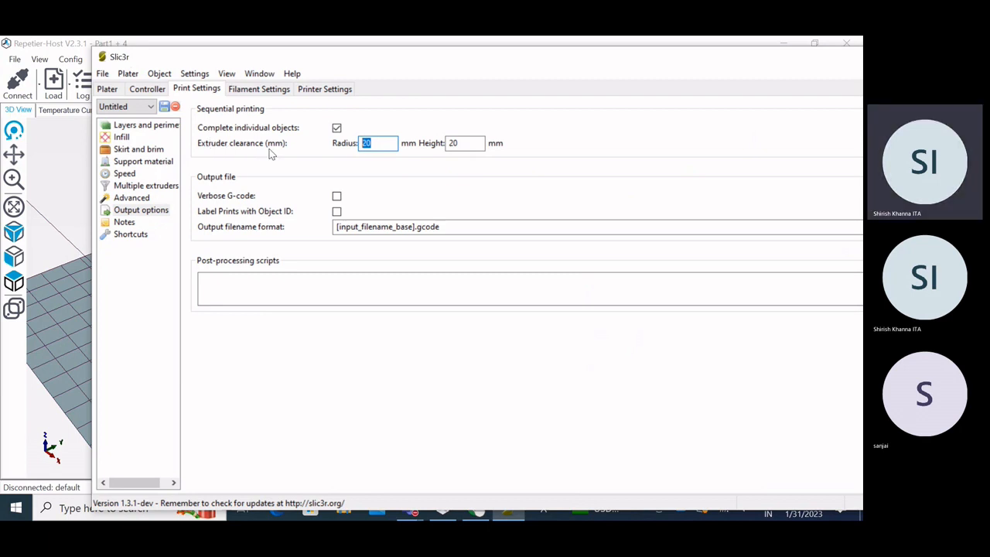
{"action": "double_click", "coordinate": [467, 145]}
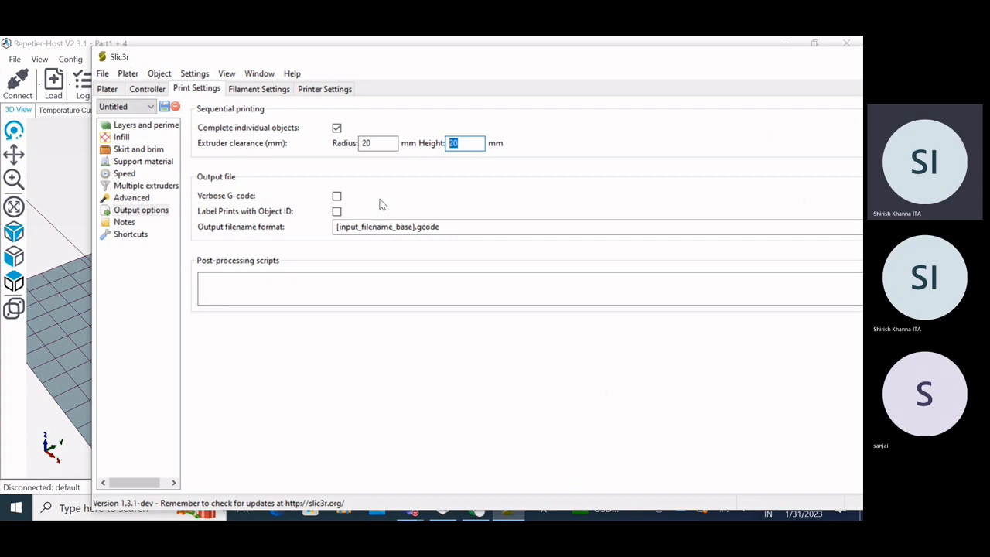
Move the Slic3r window aside to compare the extruder clearance settings with the part spacing on the print bed, then bring it back.
{"action": "left_click_drag", "start_coordinate": [344, 61], "coordinate": [721, 215]}
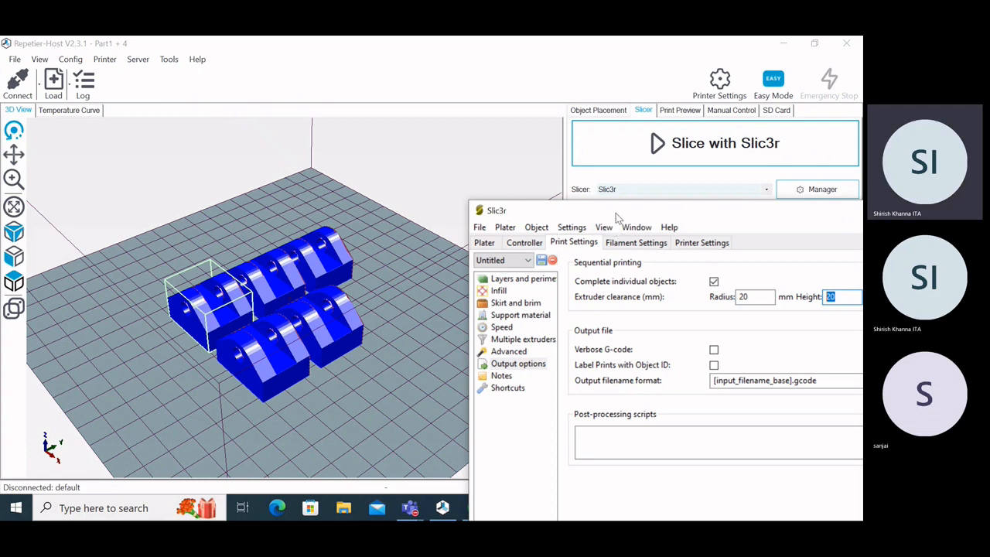
{"action": "left_click_drag", "start_coordinate": [616, 217], "coordinate": [526, 140]}
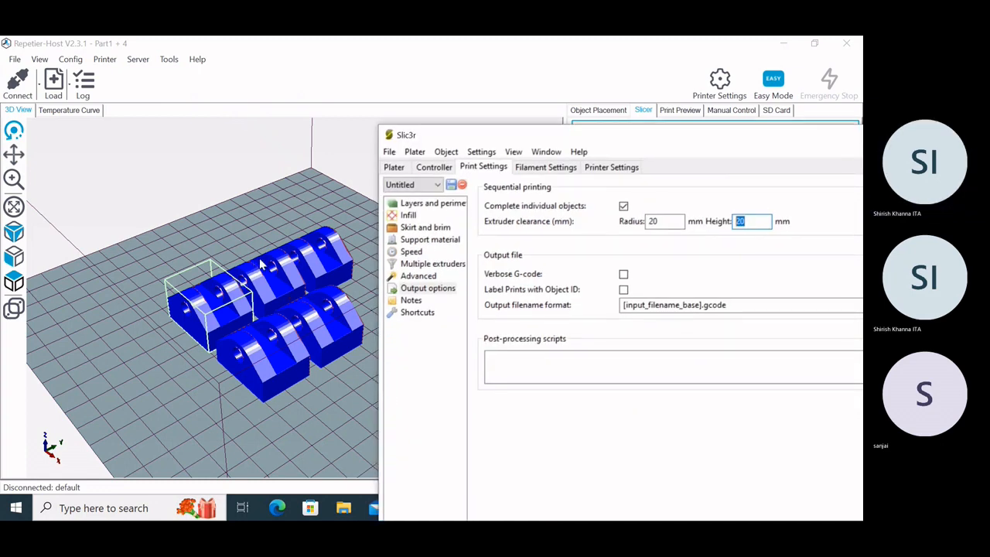
{"action": "left_click_drag", "start_coordinate": [520, 136], "coordinate": [199, 62]}
{"action": "left_click_drag", "start_coordinate": [366, 70], "coordinate": [318, 73]}
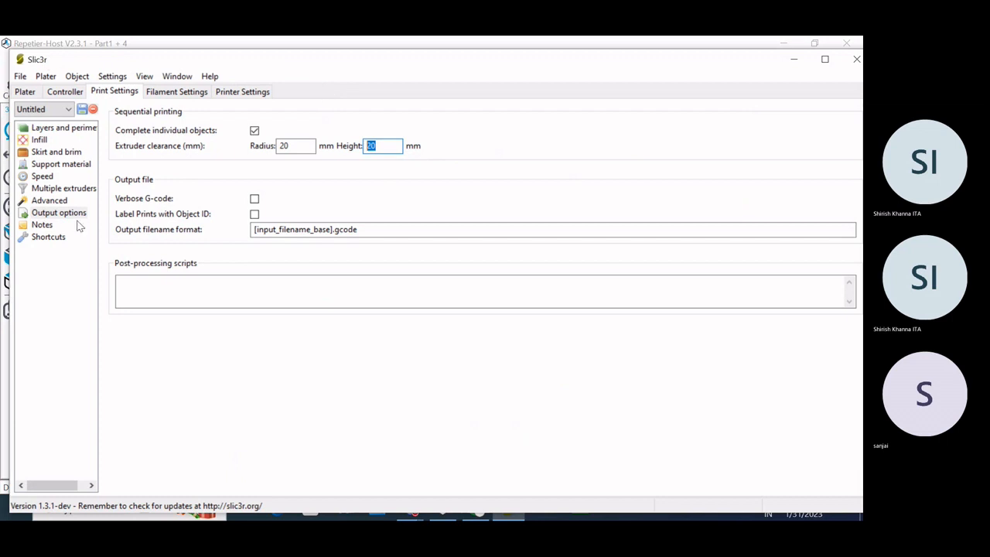
Look through the Notes, Shortcuts and Advanced pages of Slic3r's print settings.
{"action": "left_click", "coordinate": [42, 225]}
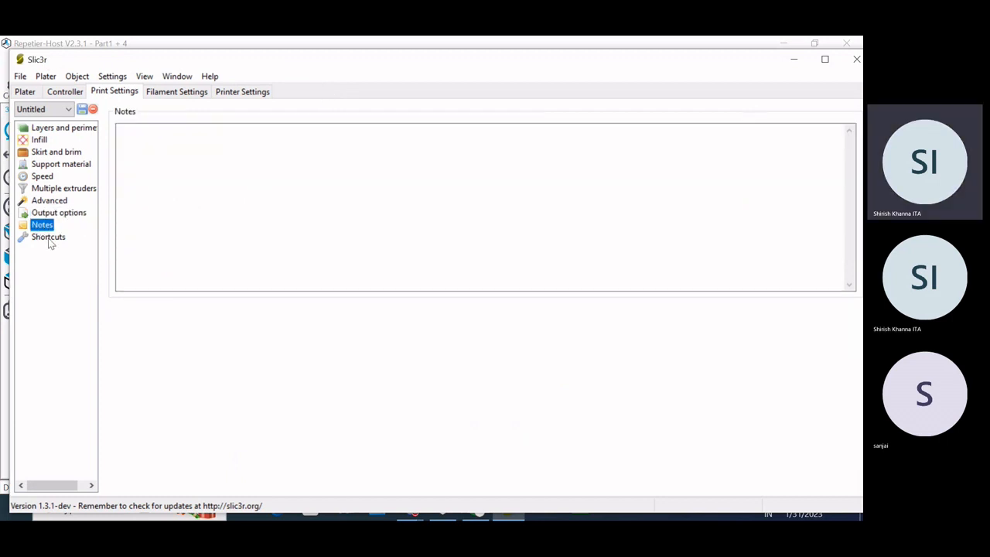
{"action": "left_click", "coordinate": [47, 237]}
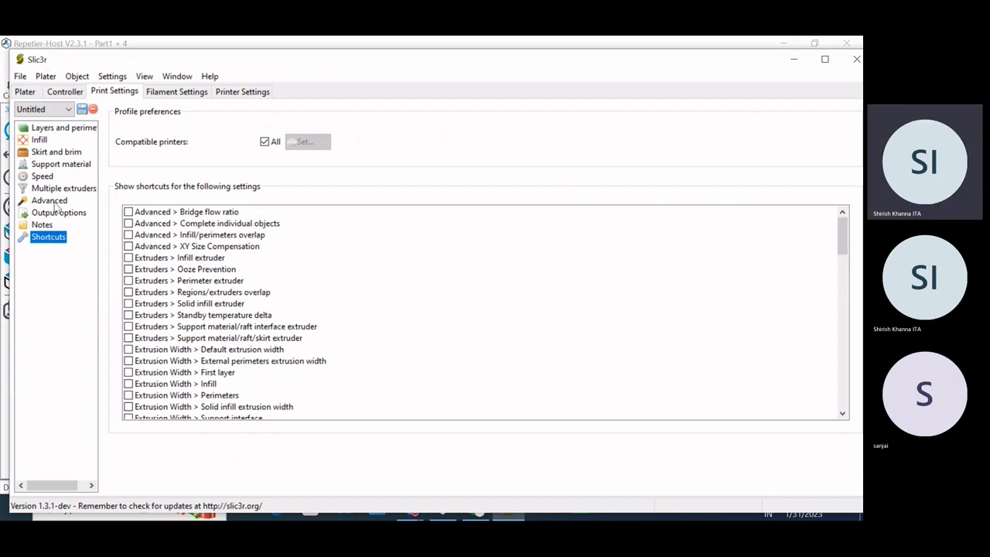
{"action": "left_click", "coordinate": [52, 201]}
Disable Complete individual objects in the print output options and close Slic3r without saving the preset.
{"action": "left_click", "coordinate": [68, 212]}
{"action": "left_click", "coordinate": [254, 130]}
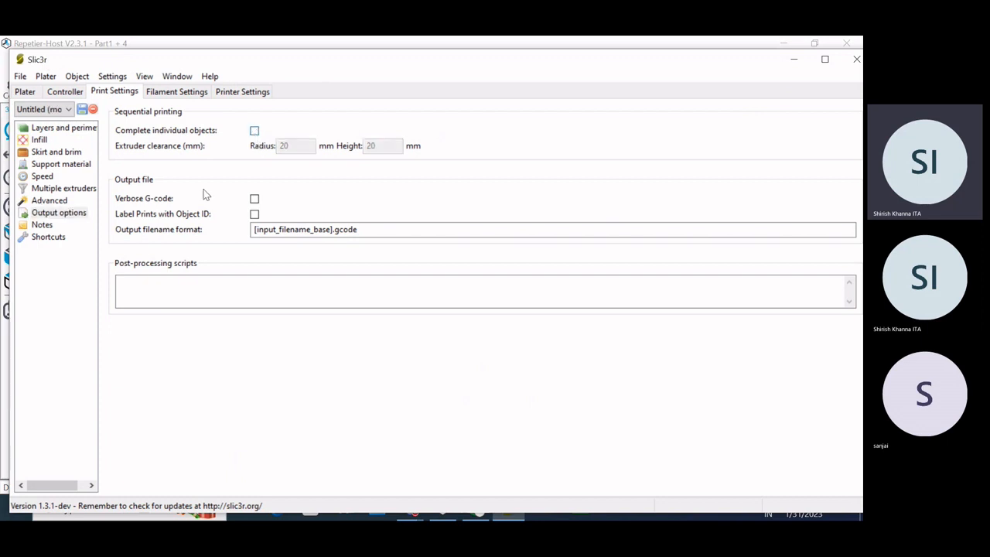
{"action": "left_click_drag", "start_coordinate": [288, 68], "coordinate": [272, 67]}
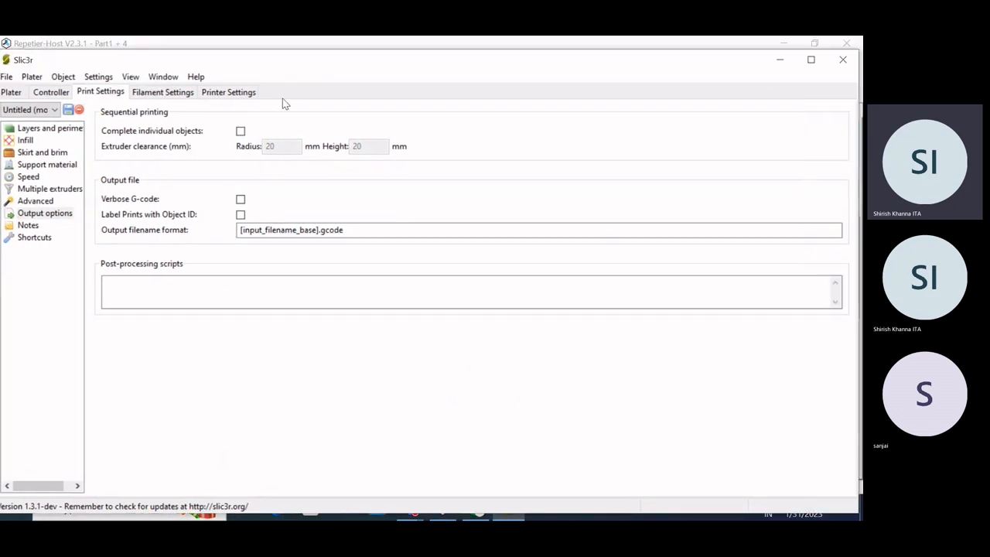
{"action": "left_click", "coordinate": [834, 60]}
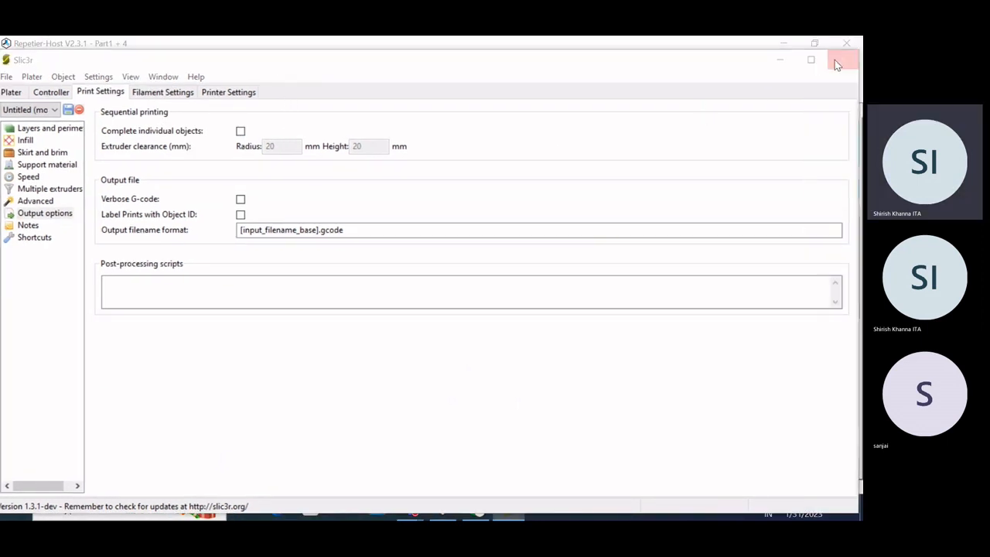
{"action": "left_click", "coordinate": [373, 322]}
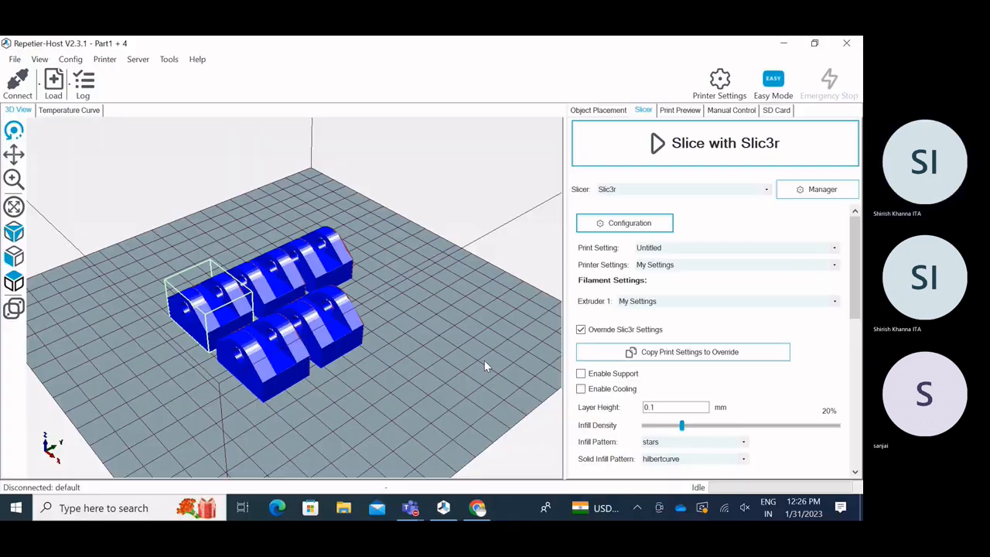